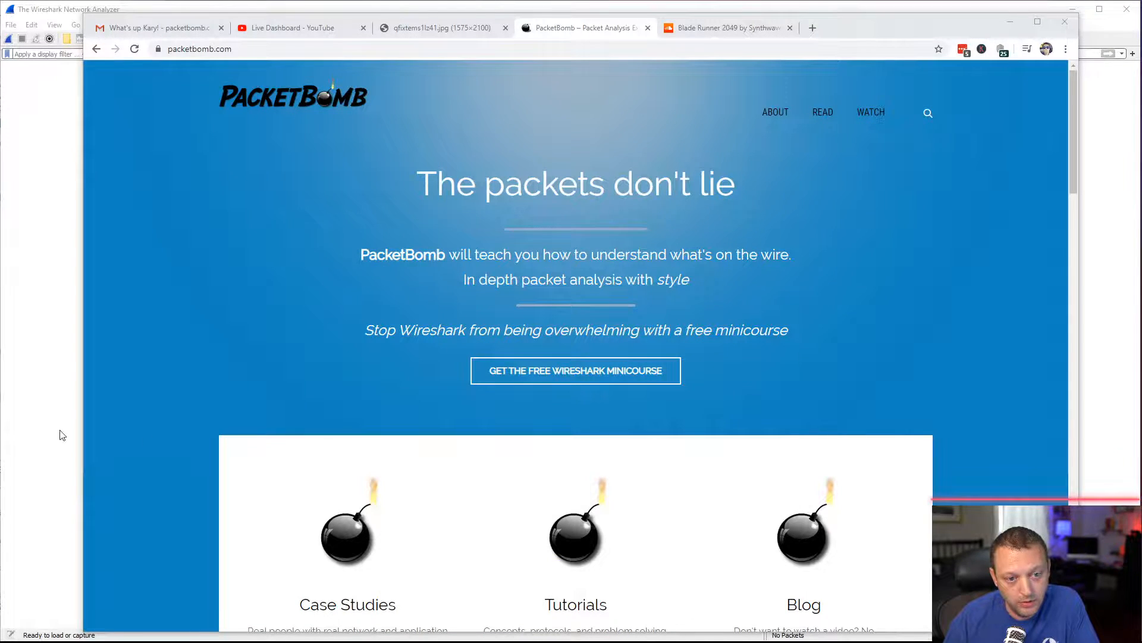
Step: Open the PacketBomb tutorials archive and go to the article "How to Troubleshoot Throughput and TCP Windows"
mouse_move(890, 117)
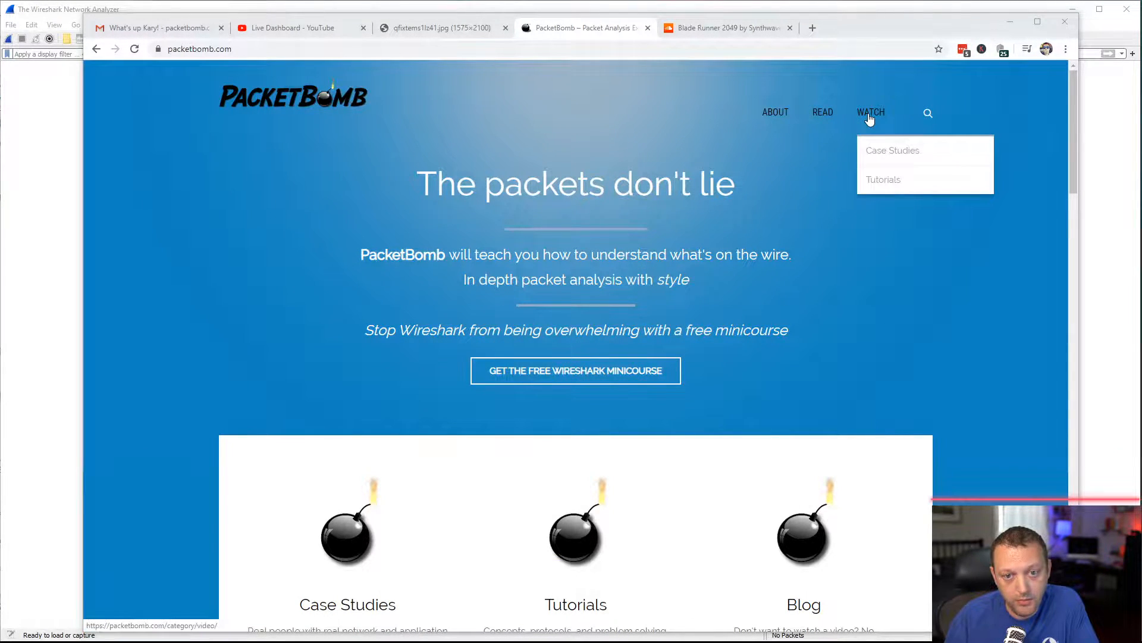
left_click(879, 186)
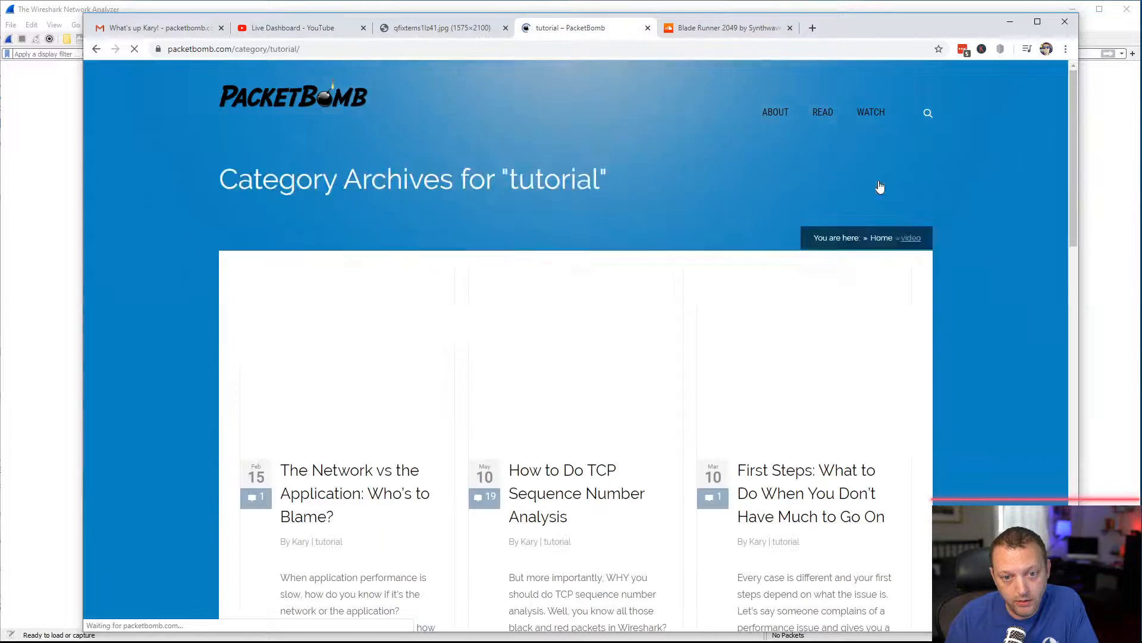
scroll(798, 256, "down", 5)
scroll(798, 256, "down", 7)
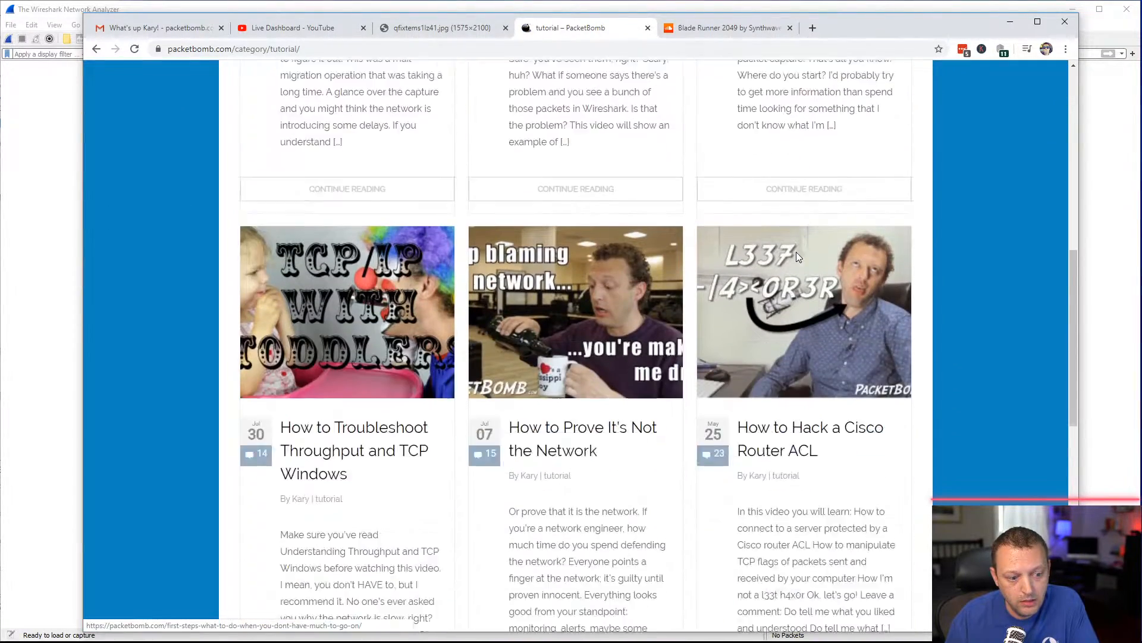
left_click(399, 250)
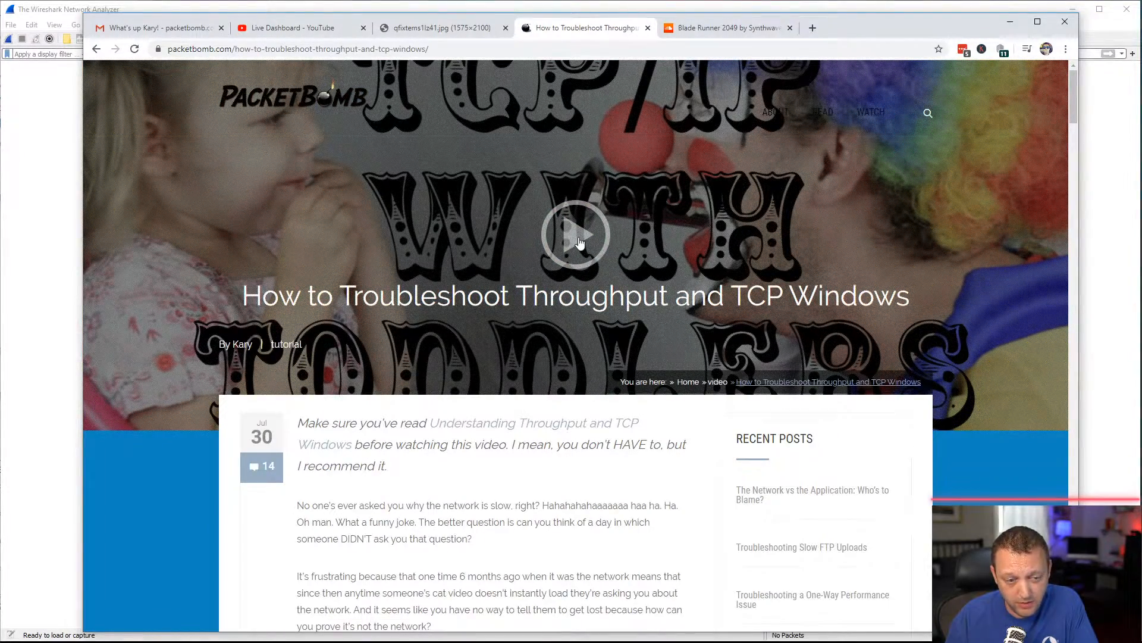
Step: Play the article's embedded video briefly and pause it
left_click(580, 242)
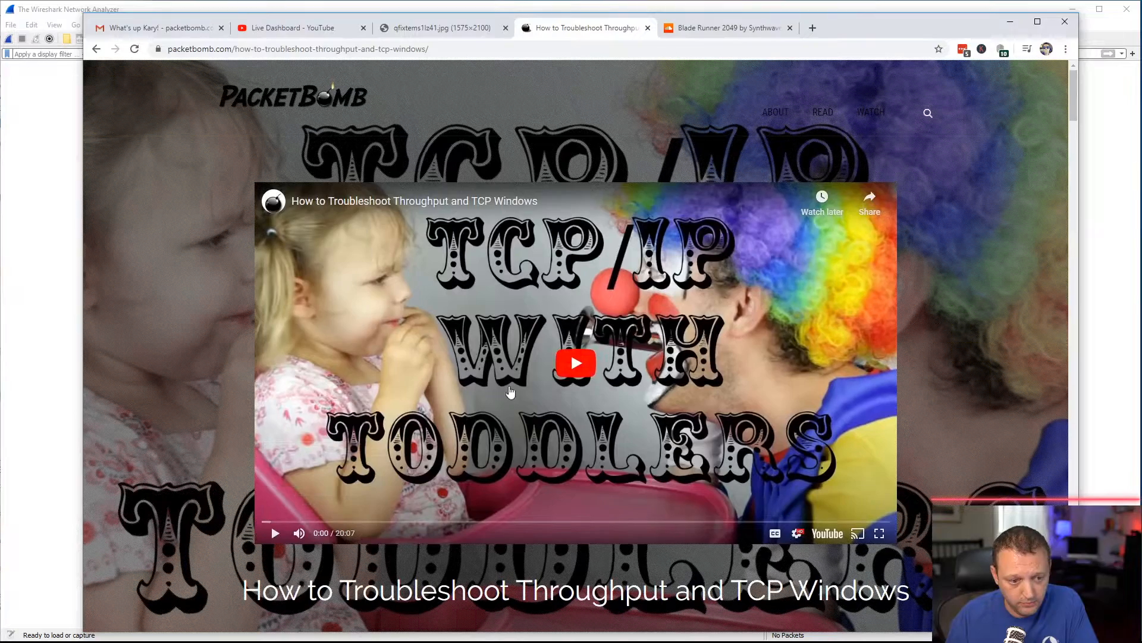
left_click(570, 360)
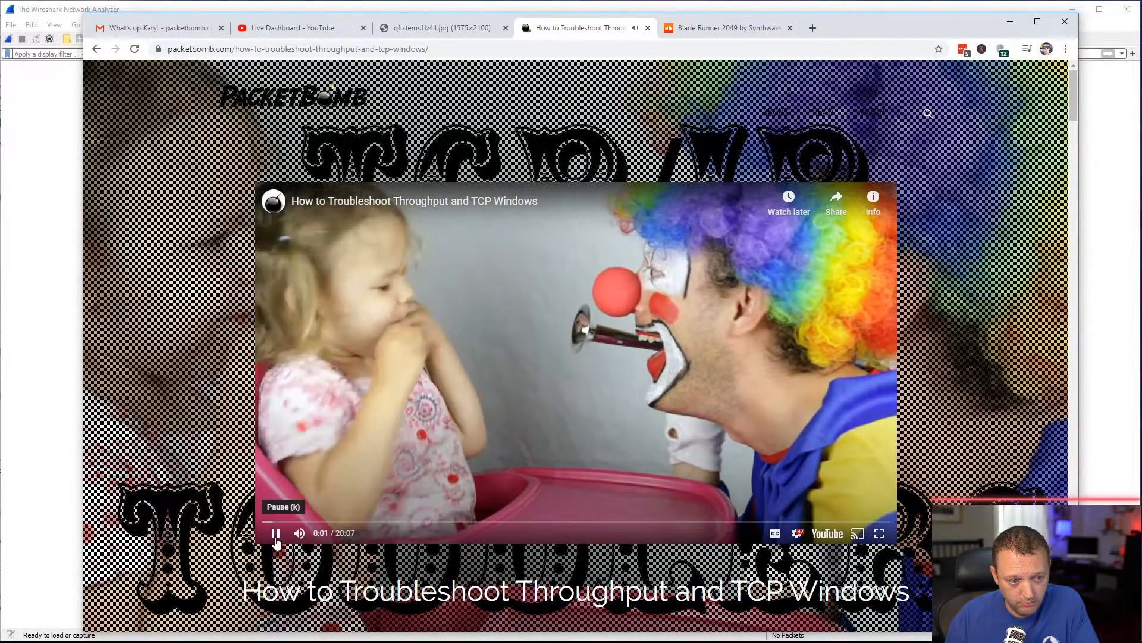
left_click(276, 533)
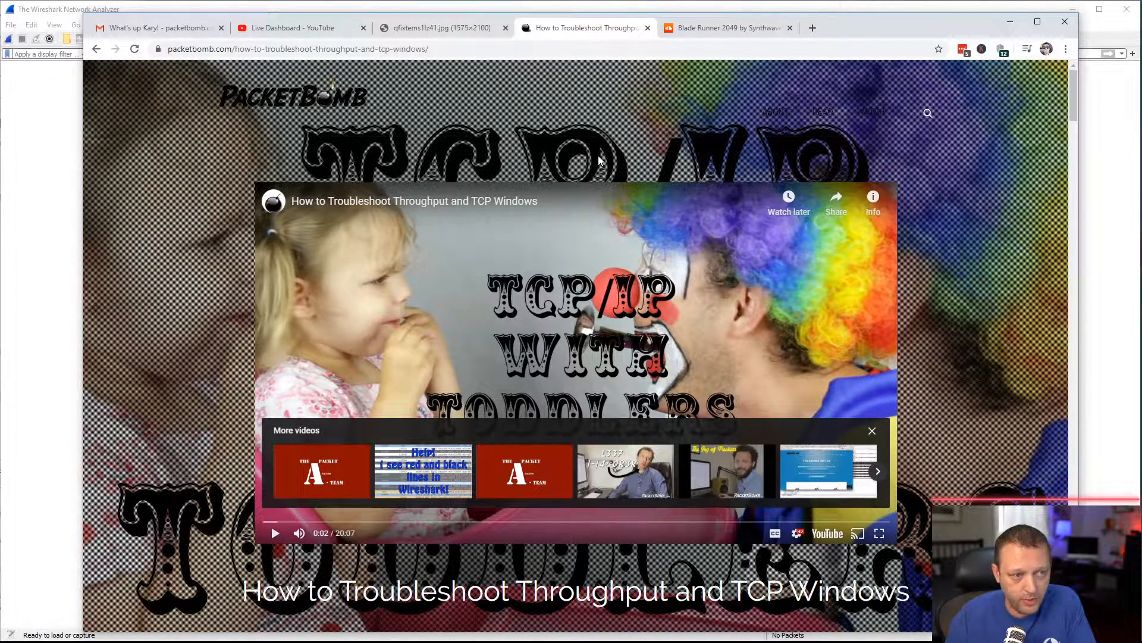
Step: View the SoundCloud track page and the desk setup photo, enlarging the "Don't look here" area and restoring the full picture
left_click(731, 30)
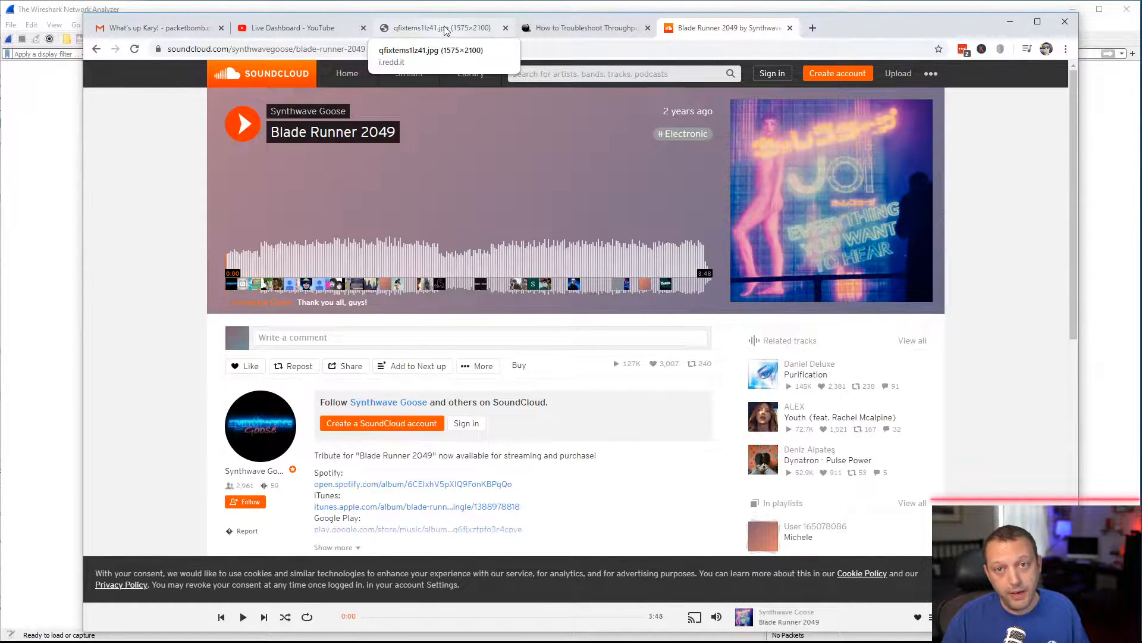
left_click(443, 28)
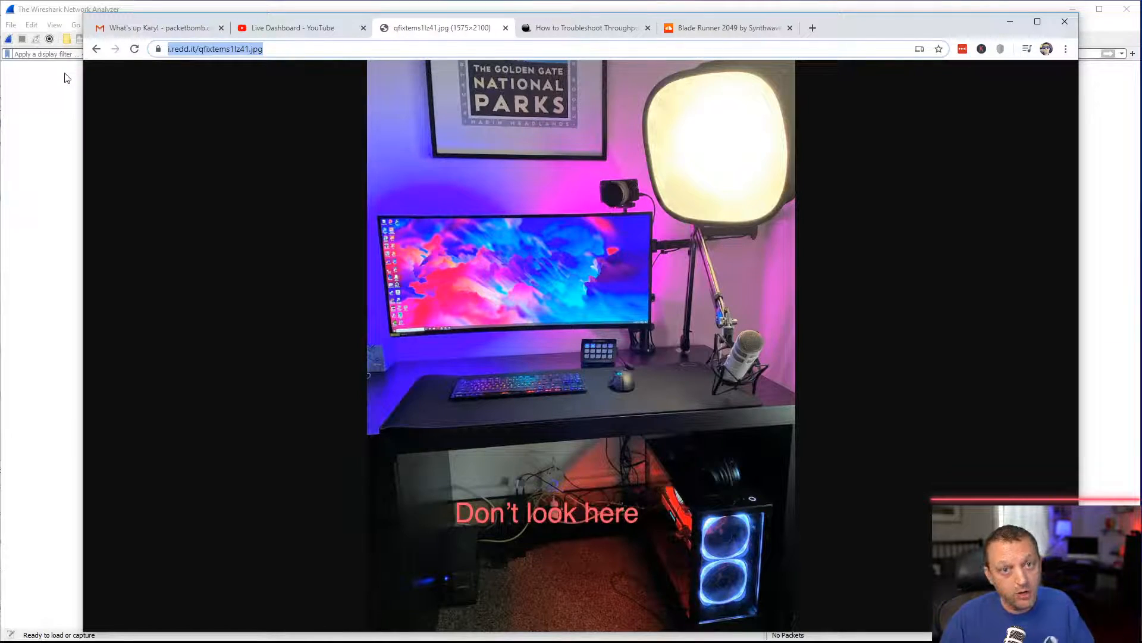
left_click(569, 508)
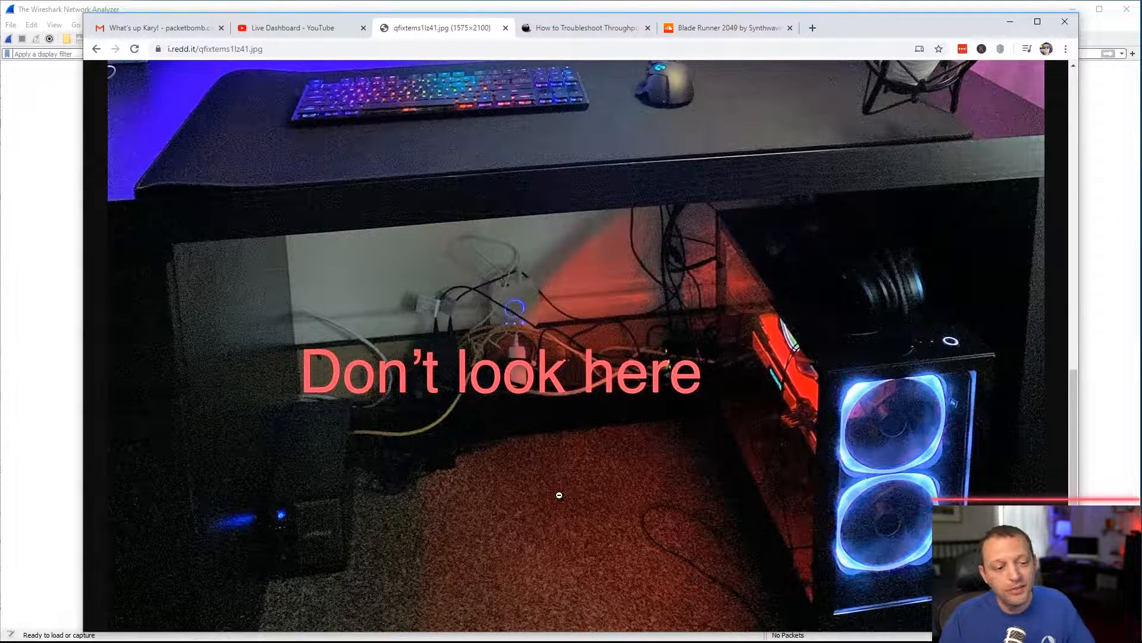
left_click(533, 390)
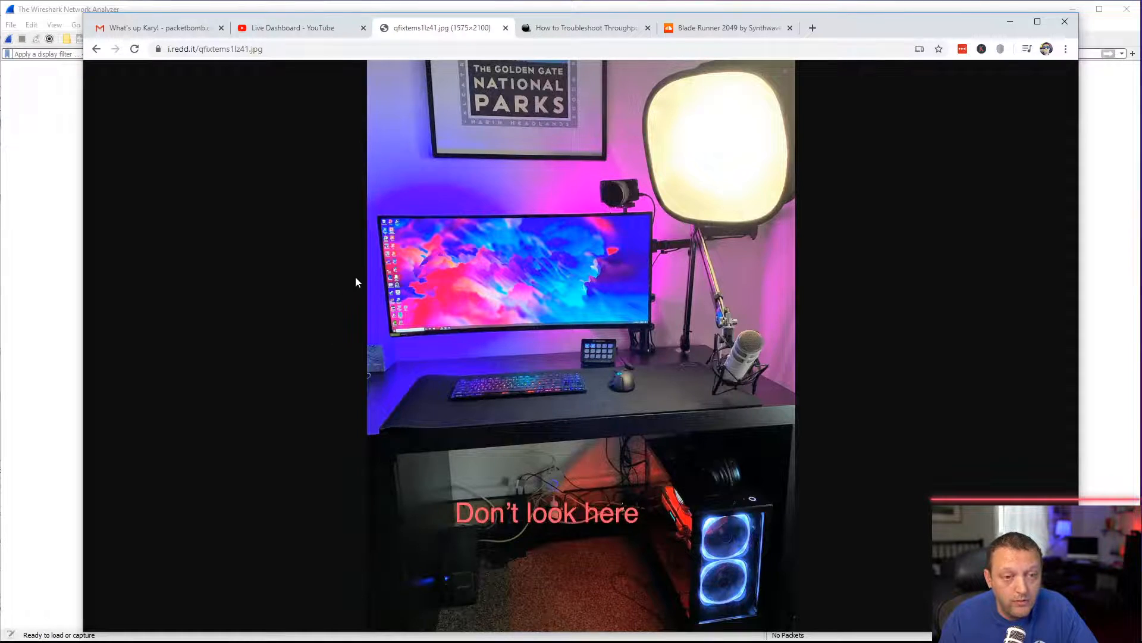
Step: Return to the PacketBomb website and open its homepage
left_click(602, 30)
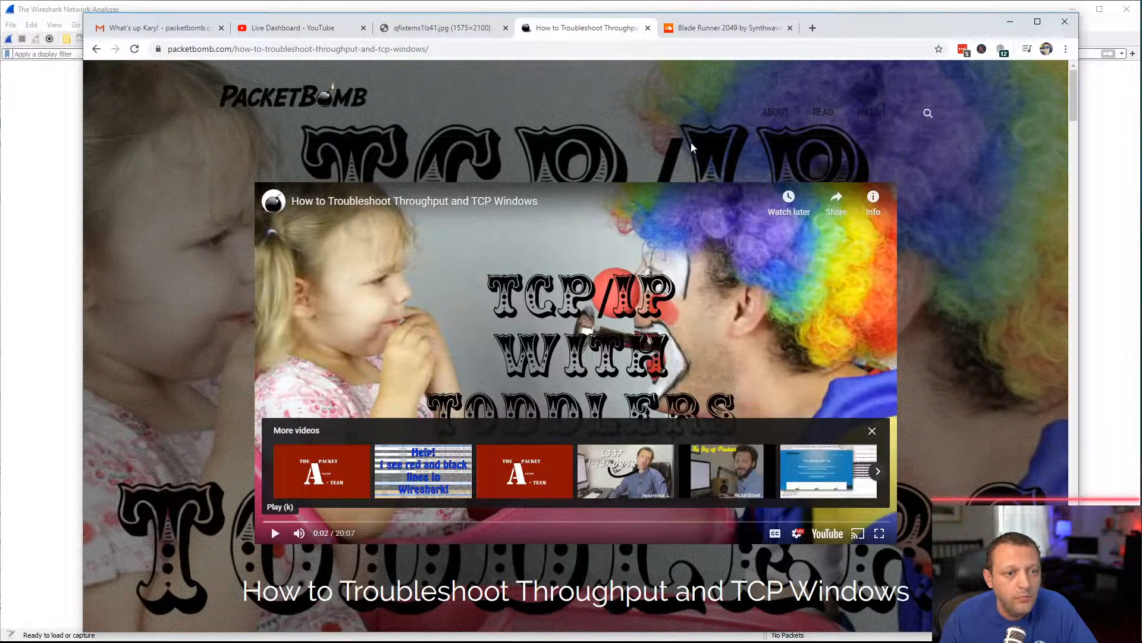
left_click(319, 93)
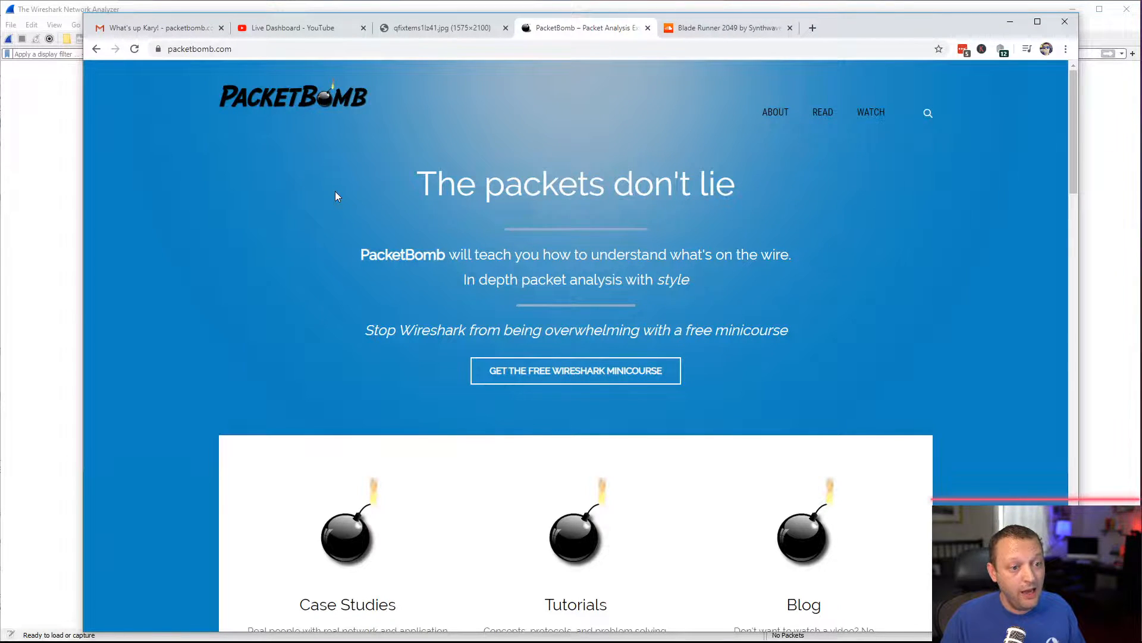
Step: Open the Gmail message with the reported issue and highlight its phrases on the two vendor servers, on-air content and MOS gateway
left_click(177, 33)
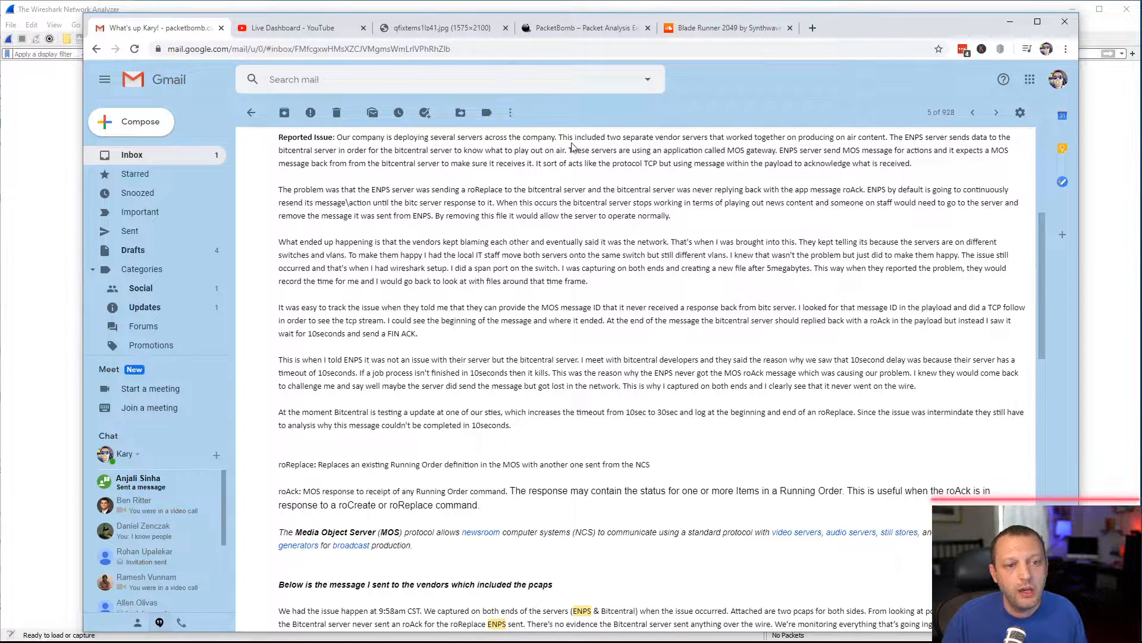
left_click_drag(385, 137, 703, 143)
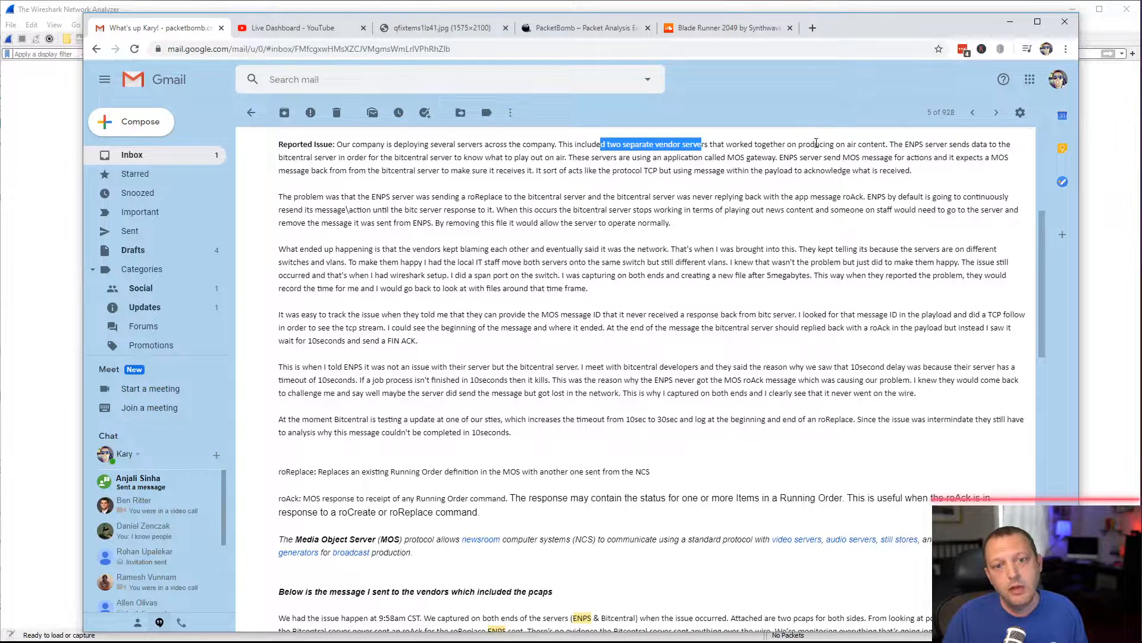
left_click_drag(797, 144, 871, 144)
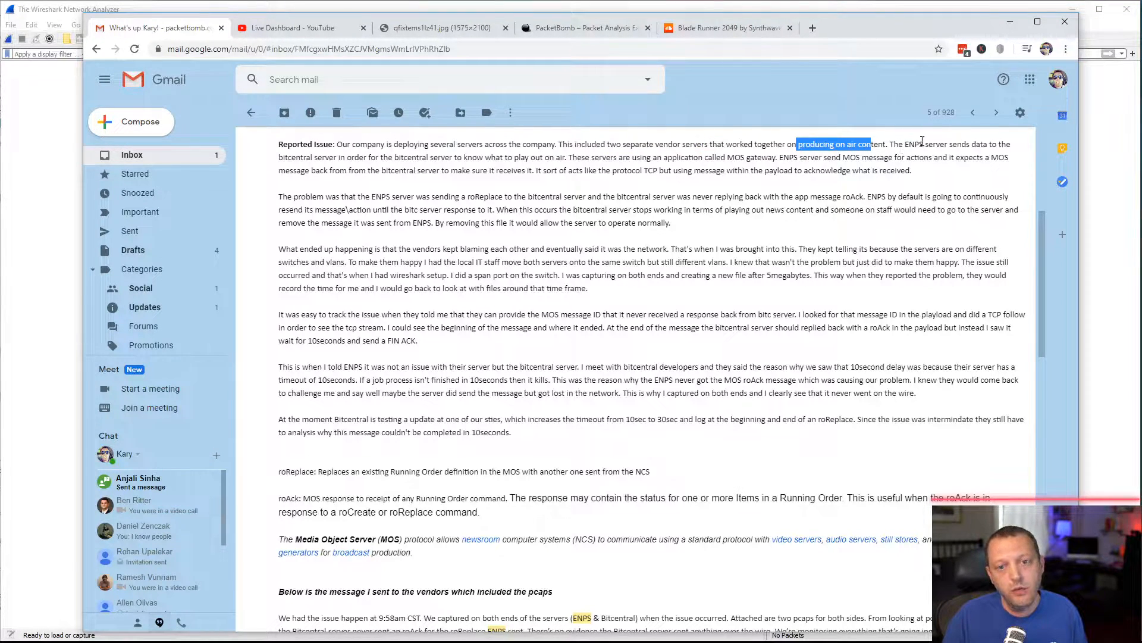
double_click(923, 143)
left_click_drag(304, 157, 348, 160)
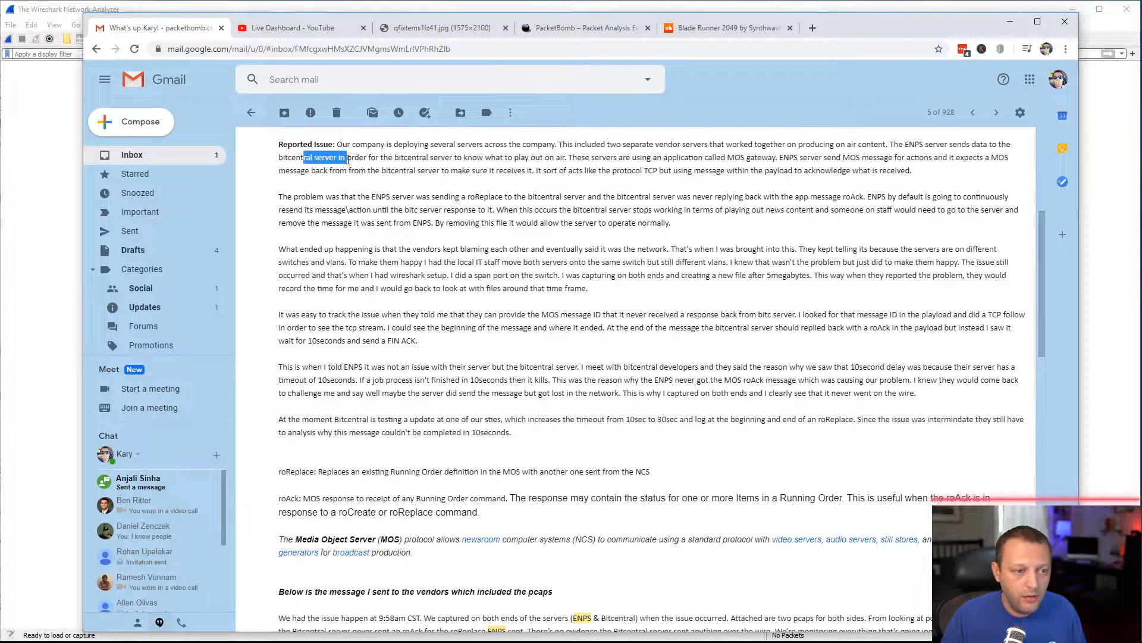
left_click_drag(485, 158, 554, 160)
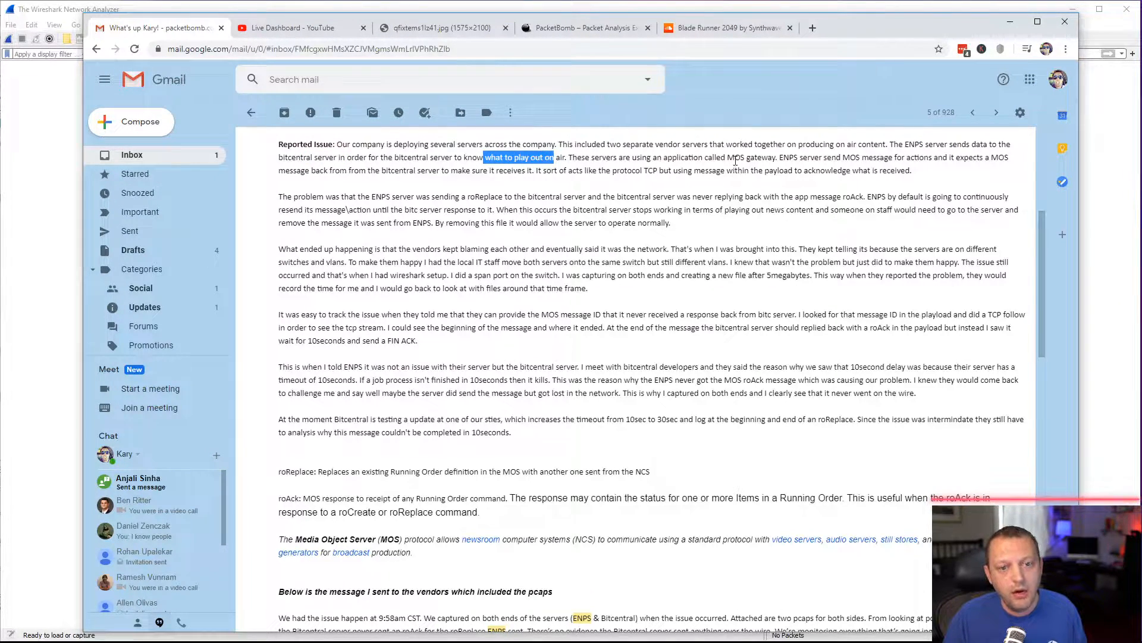
left_click_drag(726, 157, 751, 157)
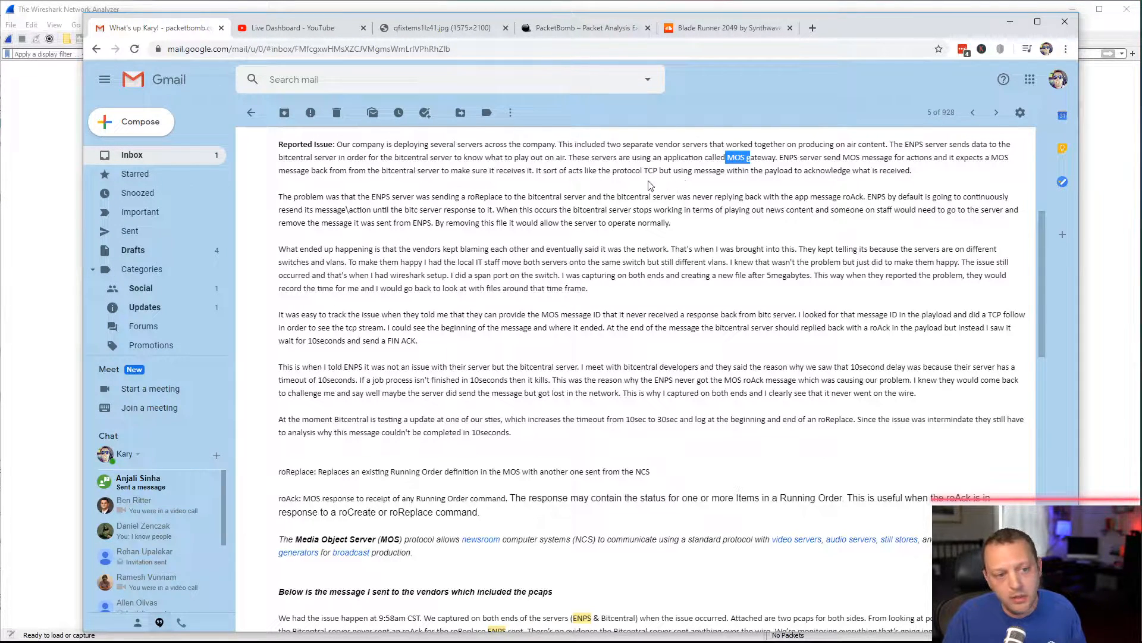
Step: Highlight the phrases in the problem paragraph about the ENPS server sending roReplace and the bitcentral server never replying
left_click(408, 205)
left_click_drag(365, 196, 627, 196)
left_click_drag(697, 196, 781, 197)
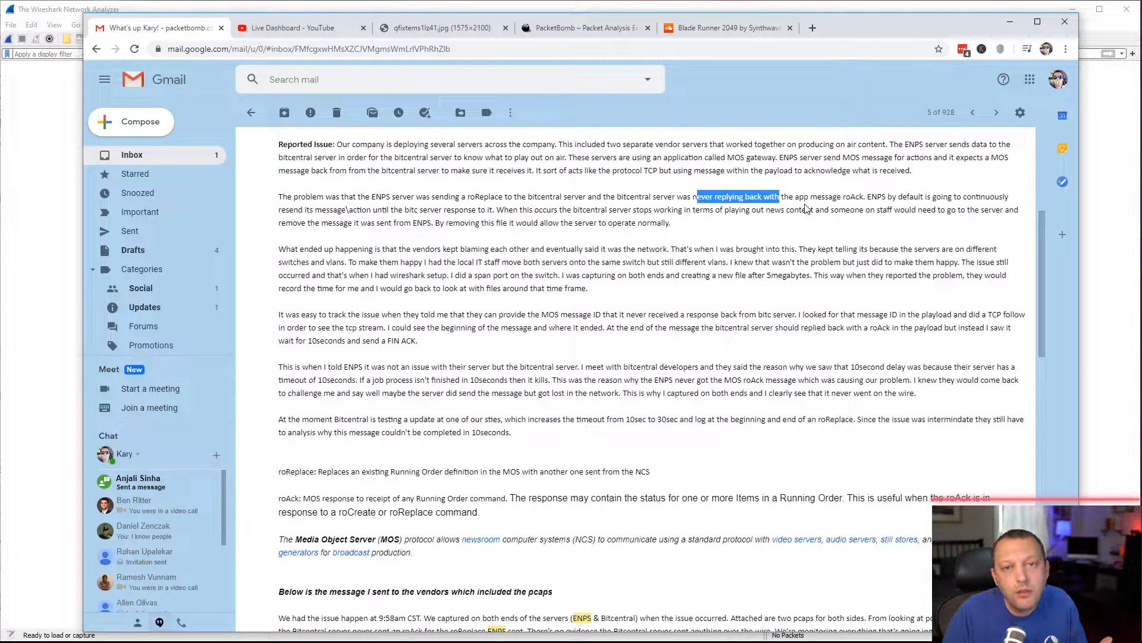
left_click(806, 208)
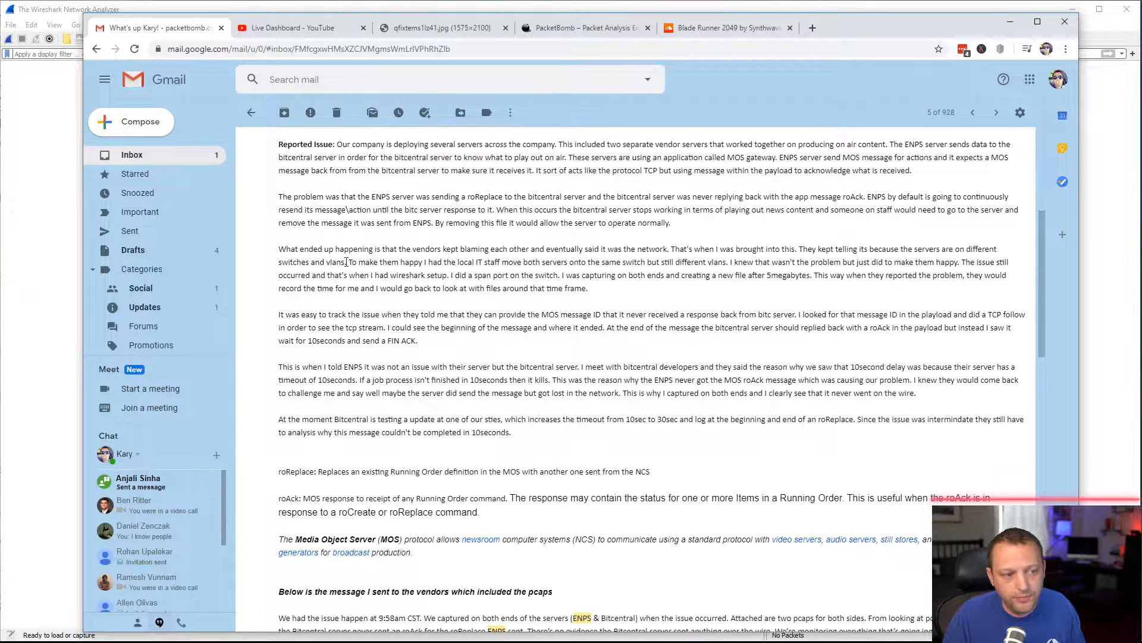
Step: Highlight the sentences about the vendors blaming each other and the network, and about the sender being brought in
left_click_drag(317, 248, 549, 249)
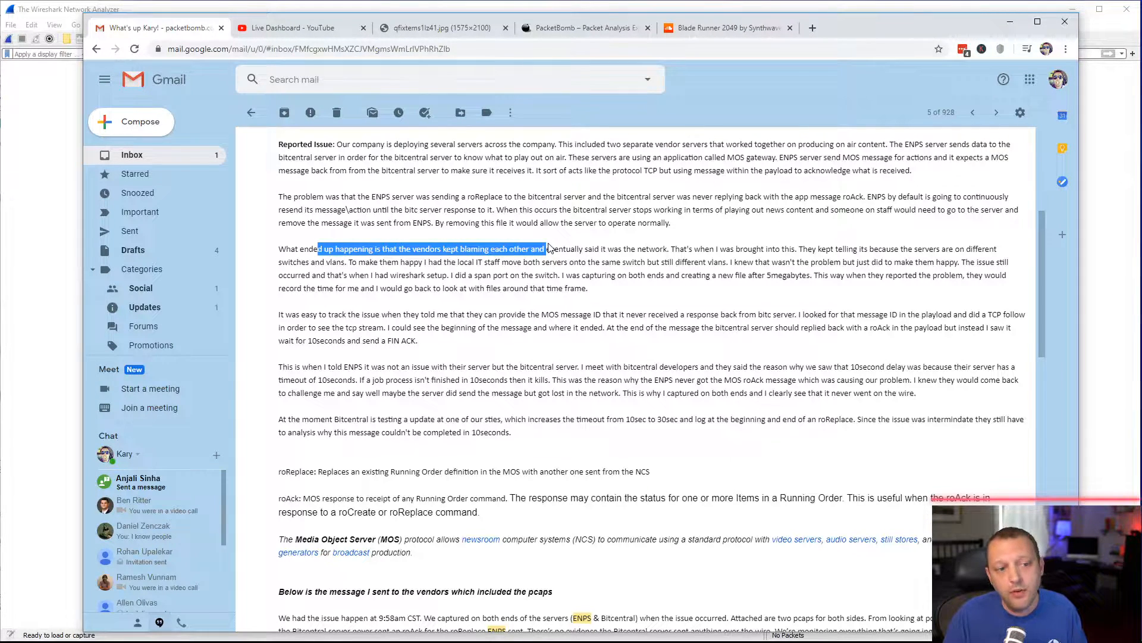
left_click(480, 248)
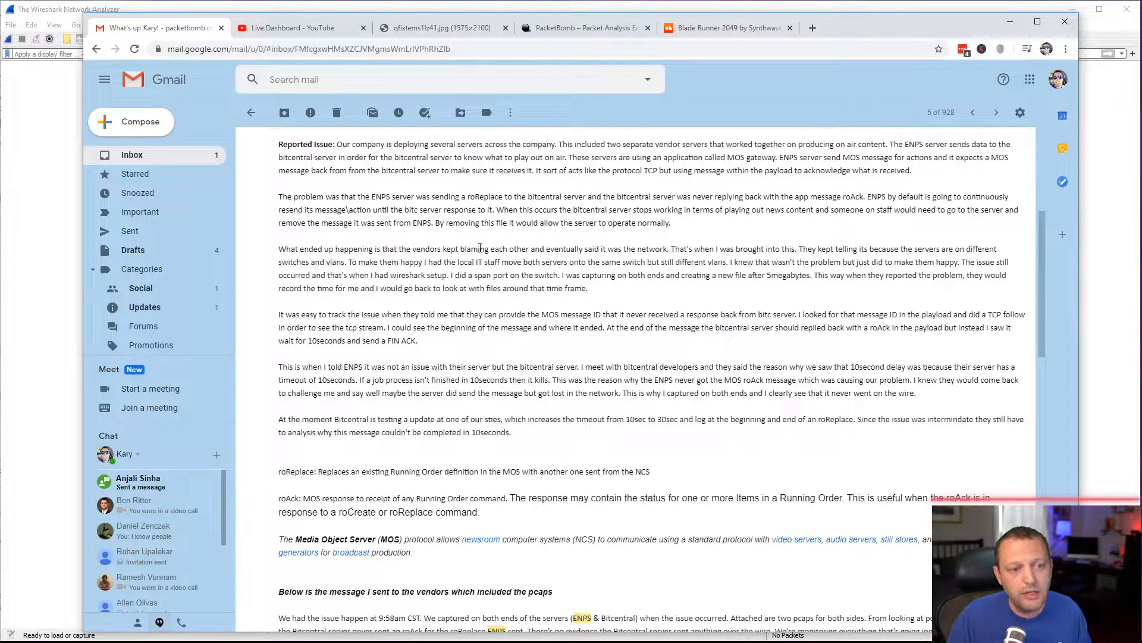
left_click_drag(509, 249, 669, 248)
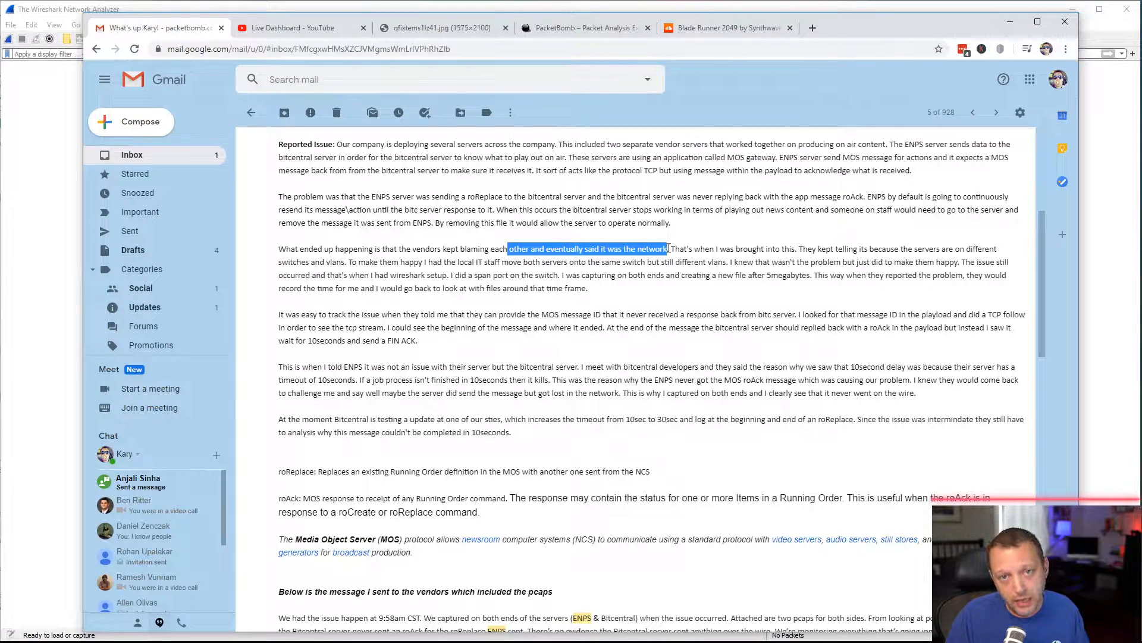
left_click_drag(715, 248, 793, 248)
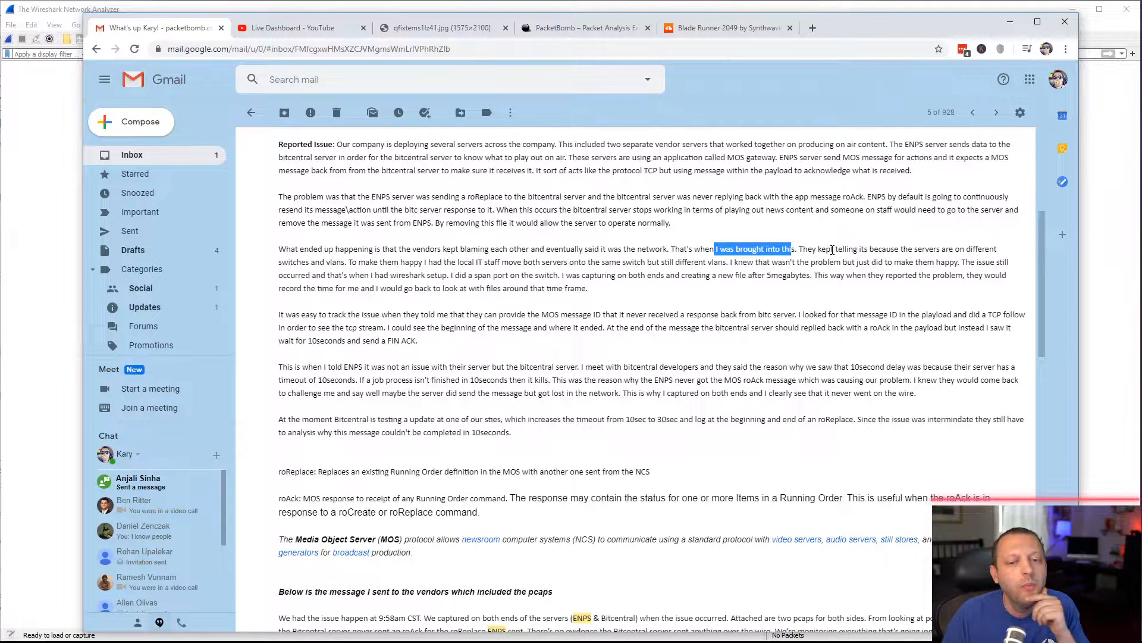
Step: Highlight the text about the servers' different switches and vlans, the move to the same switch, and the Wireshark setup
left_click_drag(837, 249, 964, 253)
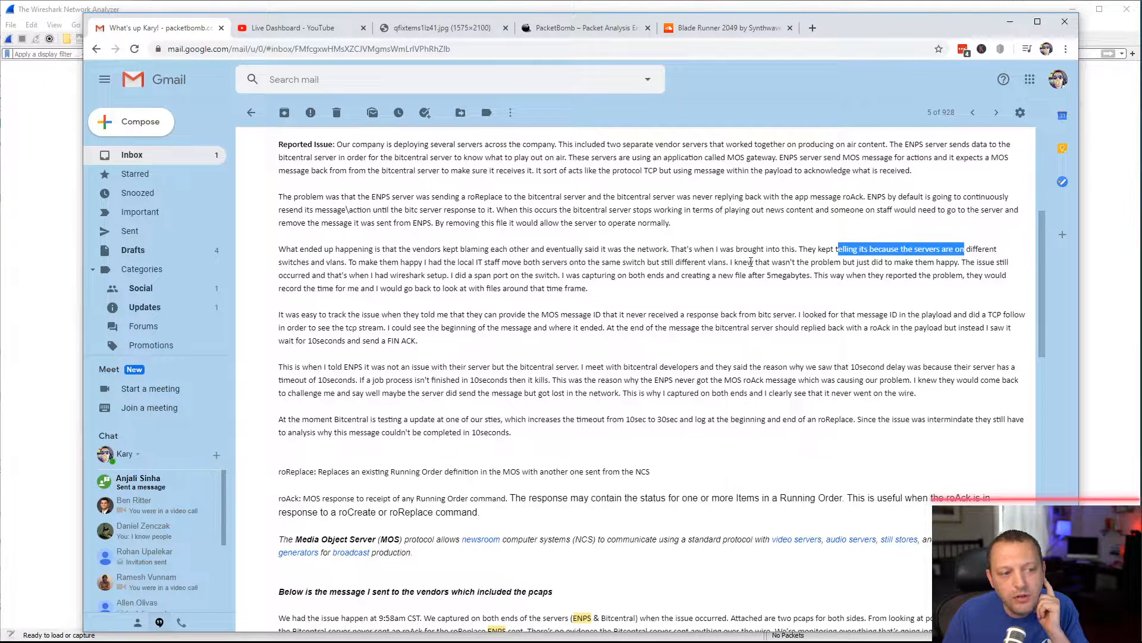
left_click_drag(326, 261, 357, 264)
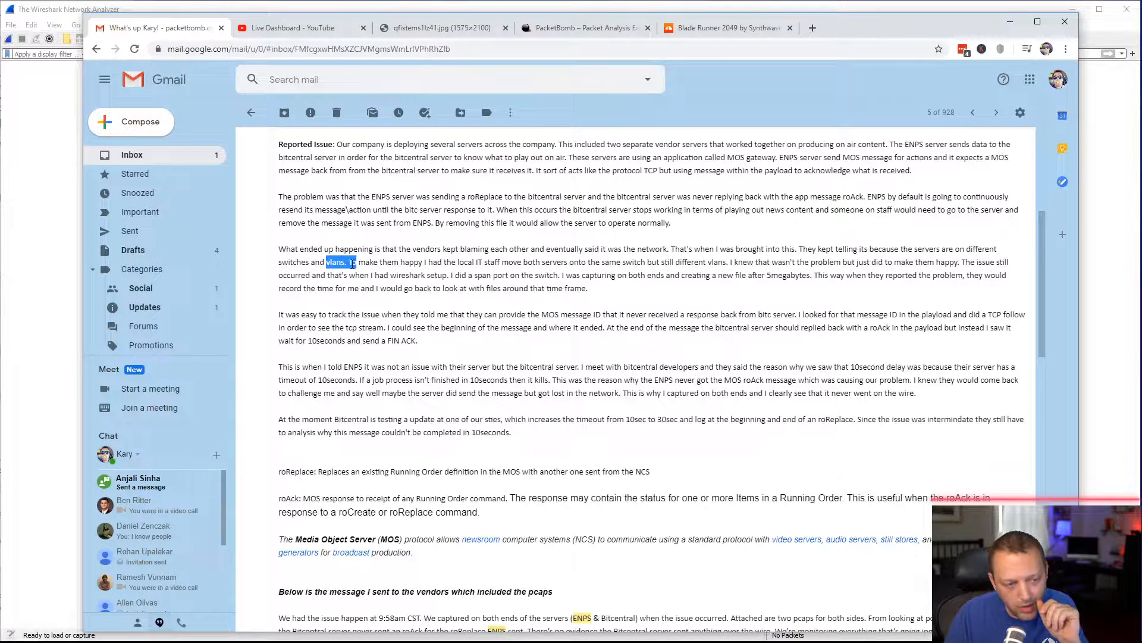
left_click(353, 268)
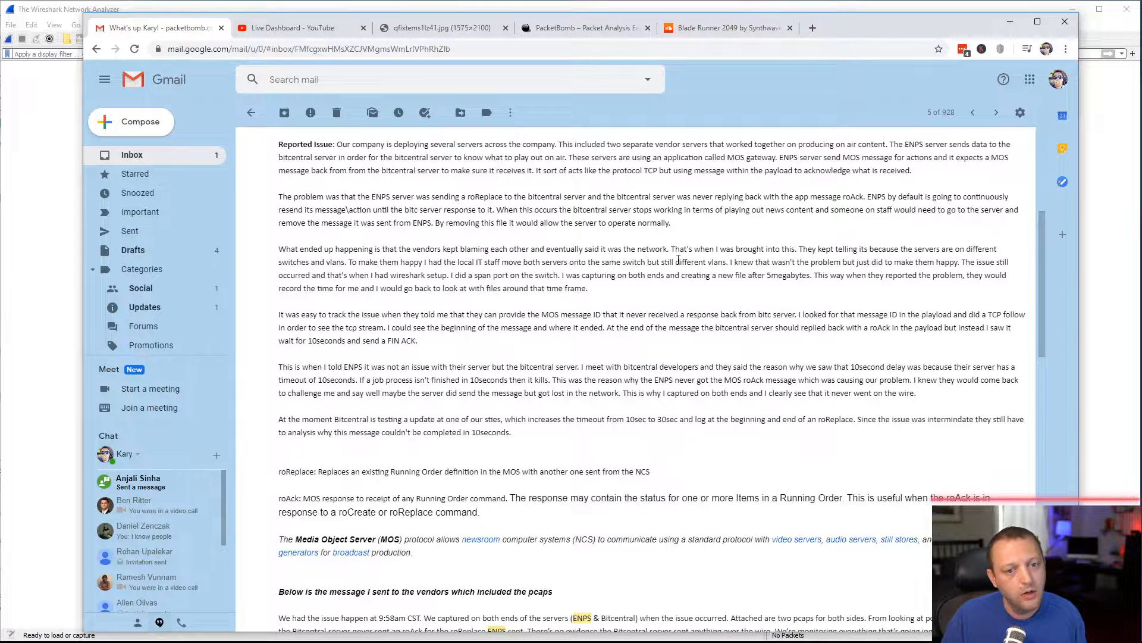
left_click_drag(462, 275, 600, 262)
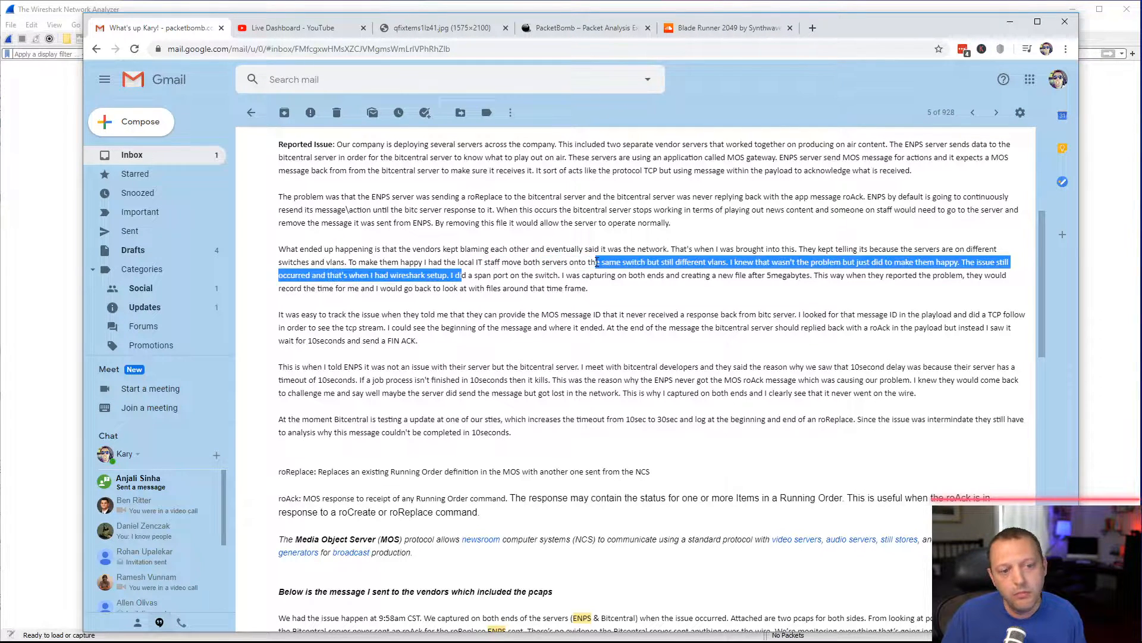
left_click(494, 313)
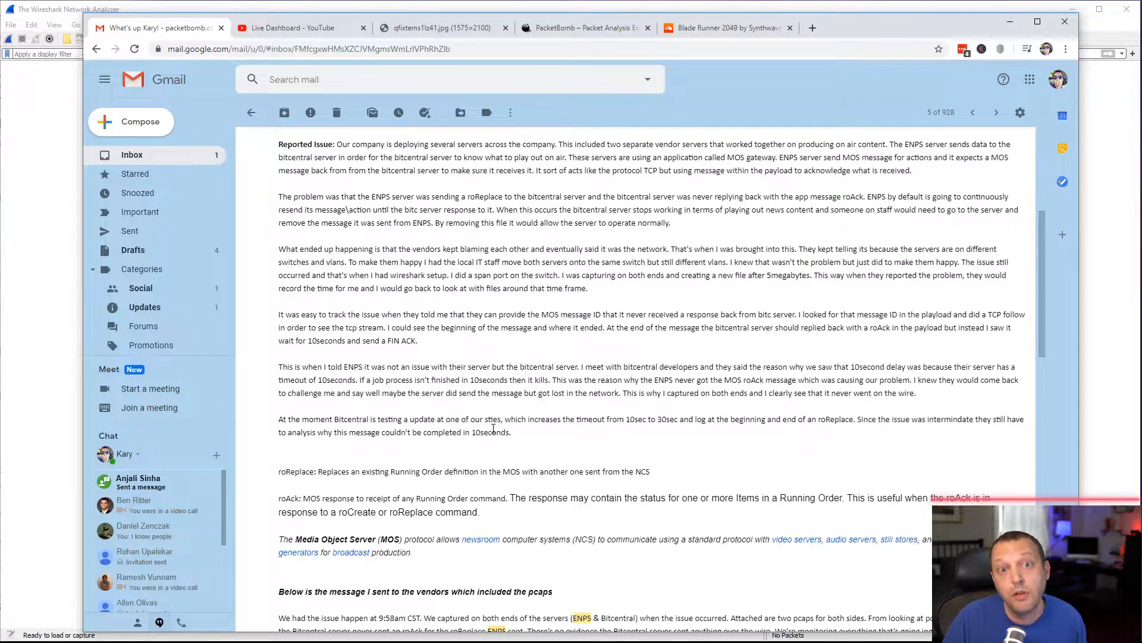
Step: Skim the email's protocol definitions and pcap notes, check the top of the thread, and return to the reported issue
scroll(493, 427, "down", 2)
scroll(522, 422, "down", 2)
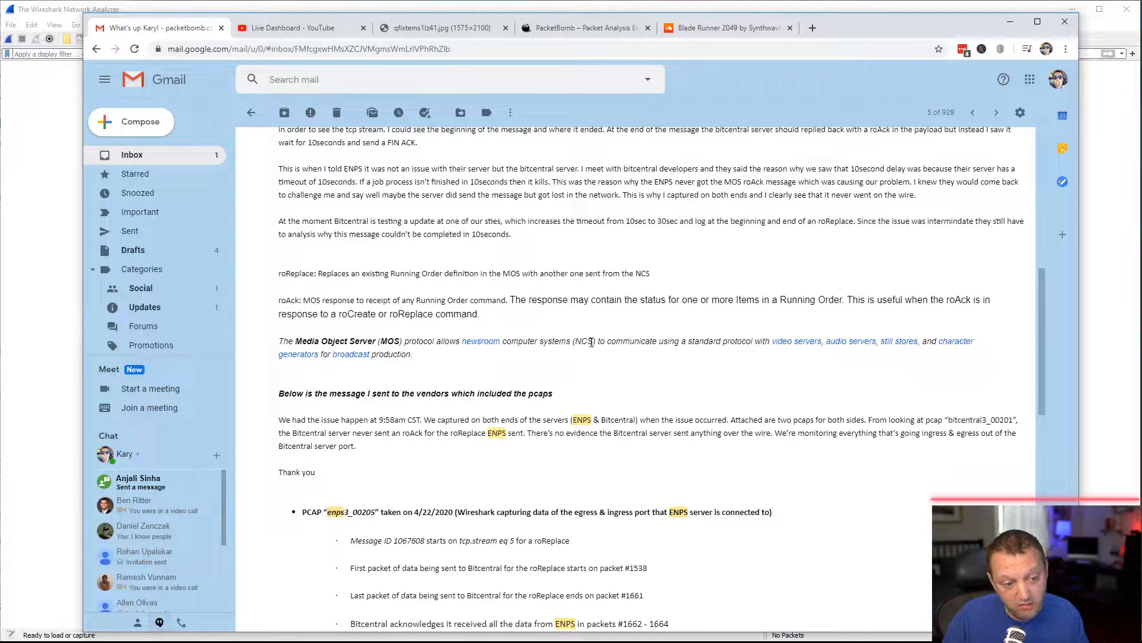
scroll(574, 340, "down", 1)
scroll(574, 340, "down", 1)
scroll(573, 340, "up", 5)
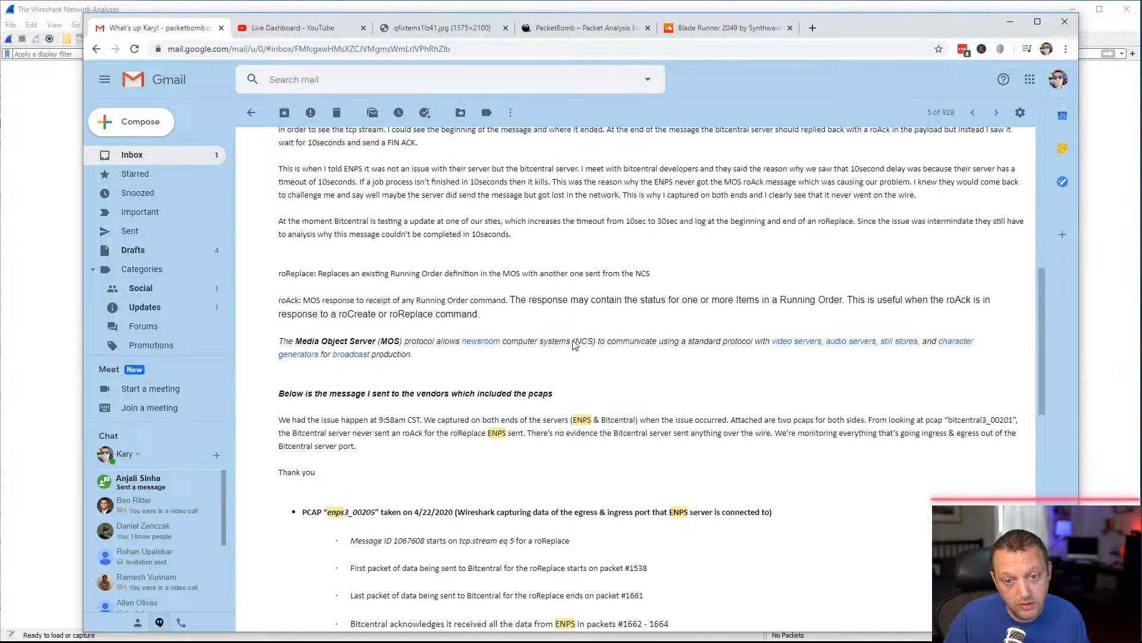
scroll(574, 345, "up", 5)
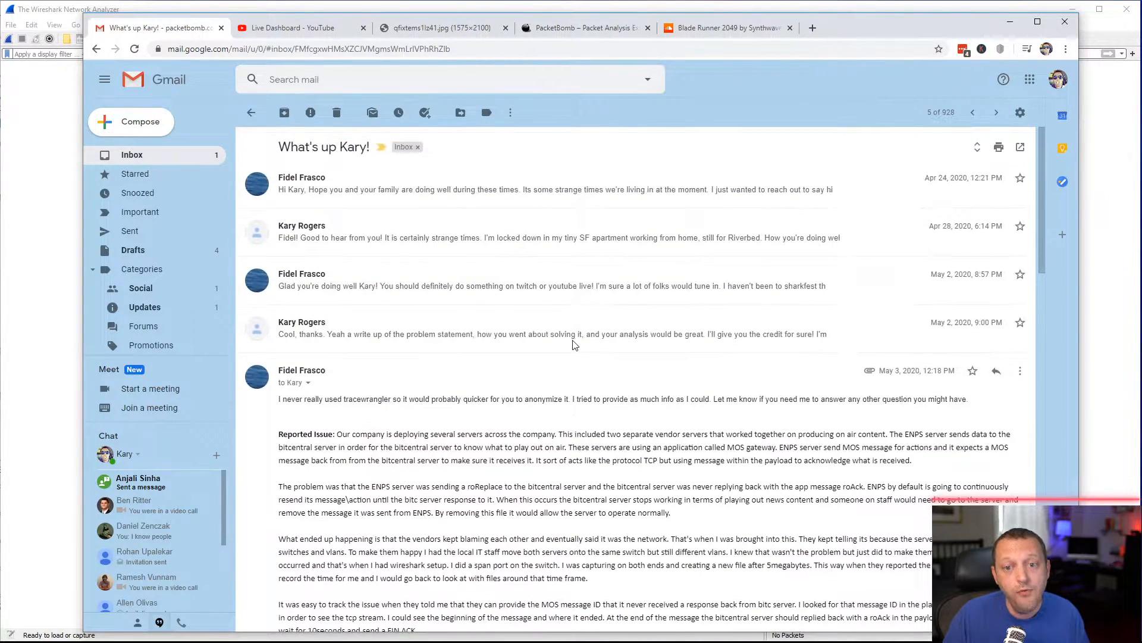
scroll(573, 345, "down", 3)
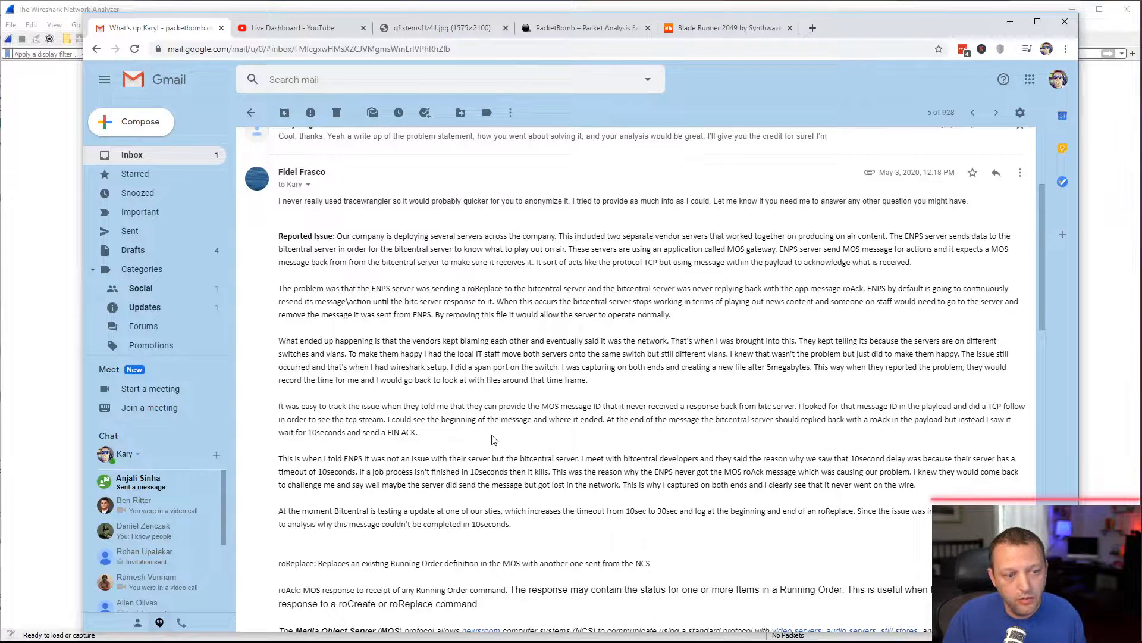
Step: Switch to the SoundCloud page for the track "Blade Runner 2049"
left_click(722, 29)
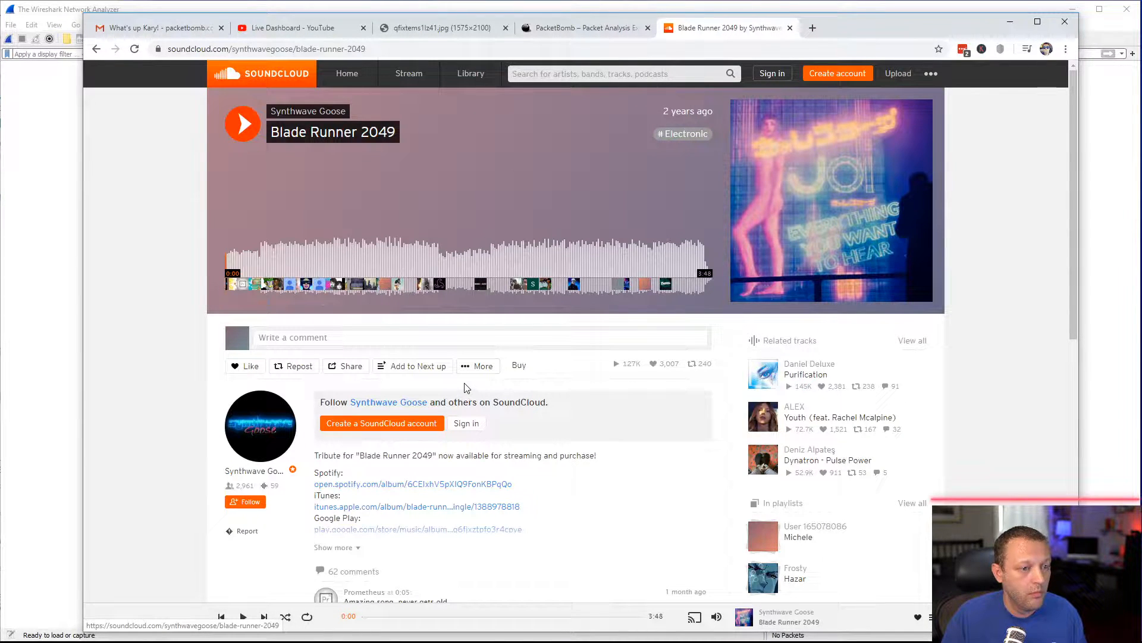
Step: Leave the SoundCloud page, switch to TraceWrangler, and enlarge and reposition its window over the browser
left_click(583, 28)
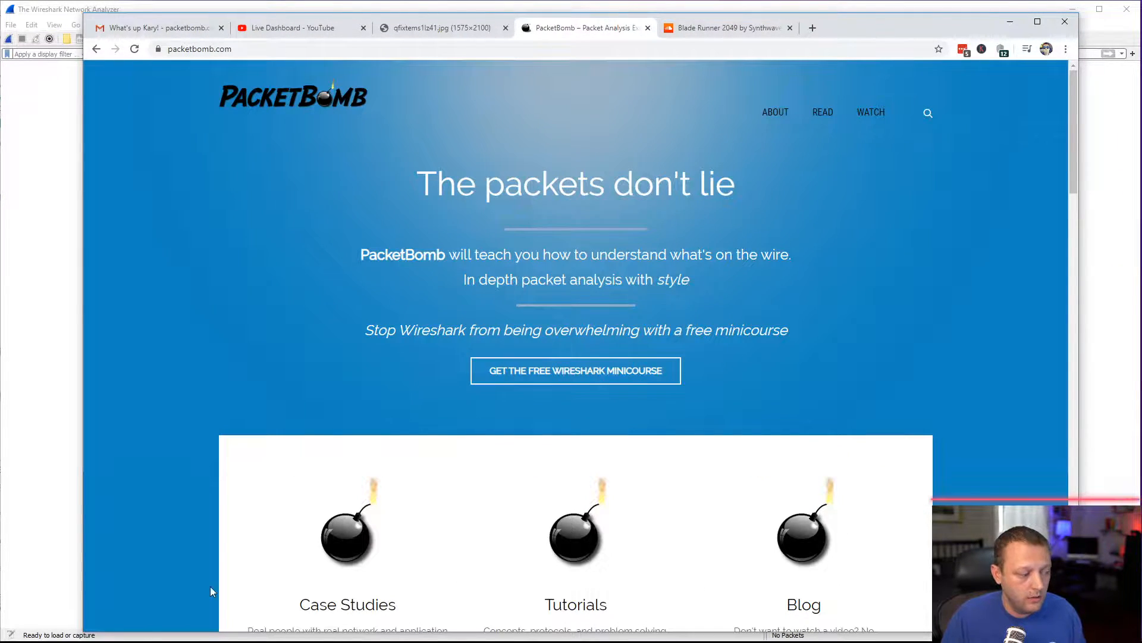
key("alt+Tab")
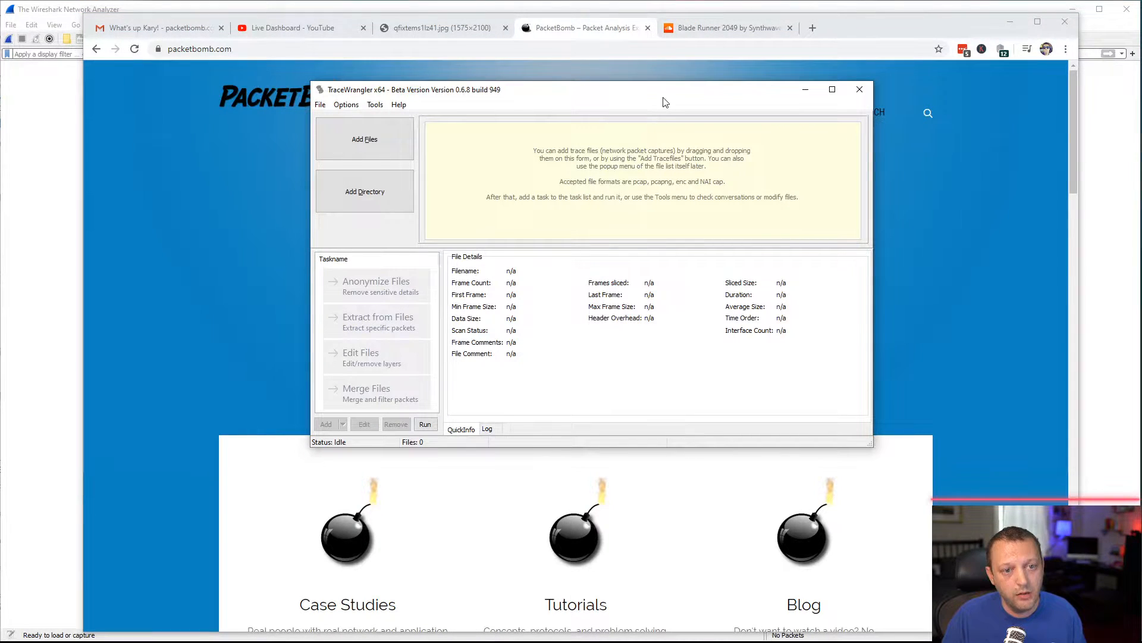
left_click_drag(664, 97, 494, 62)
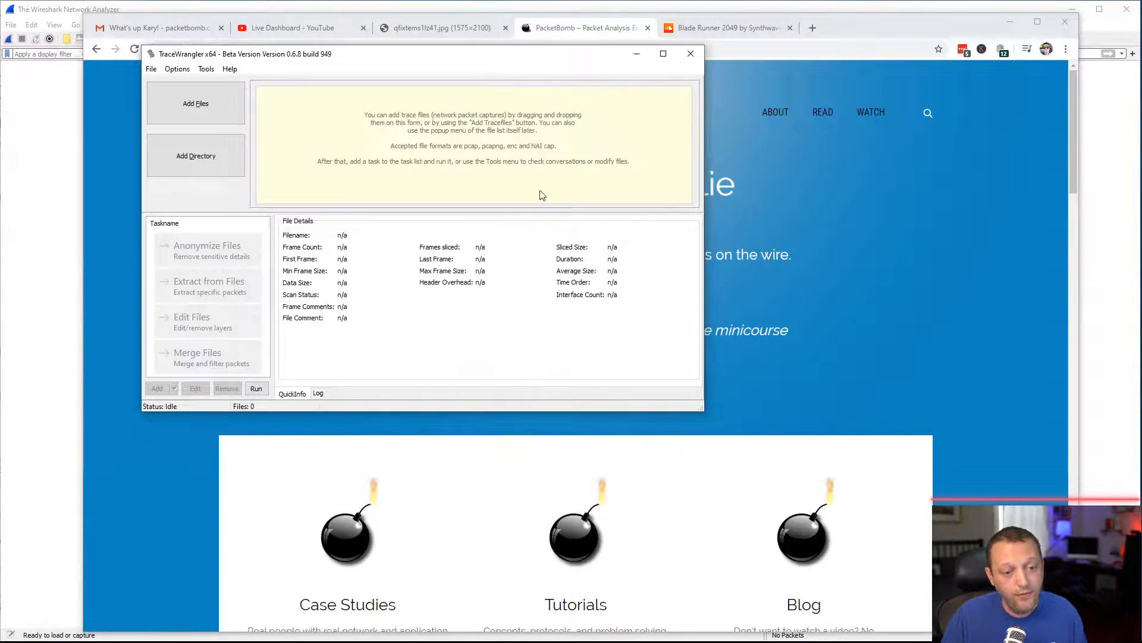
left_click_drag(703, 410, 936, 530)
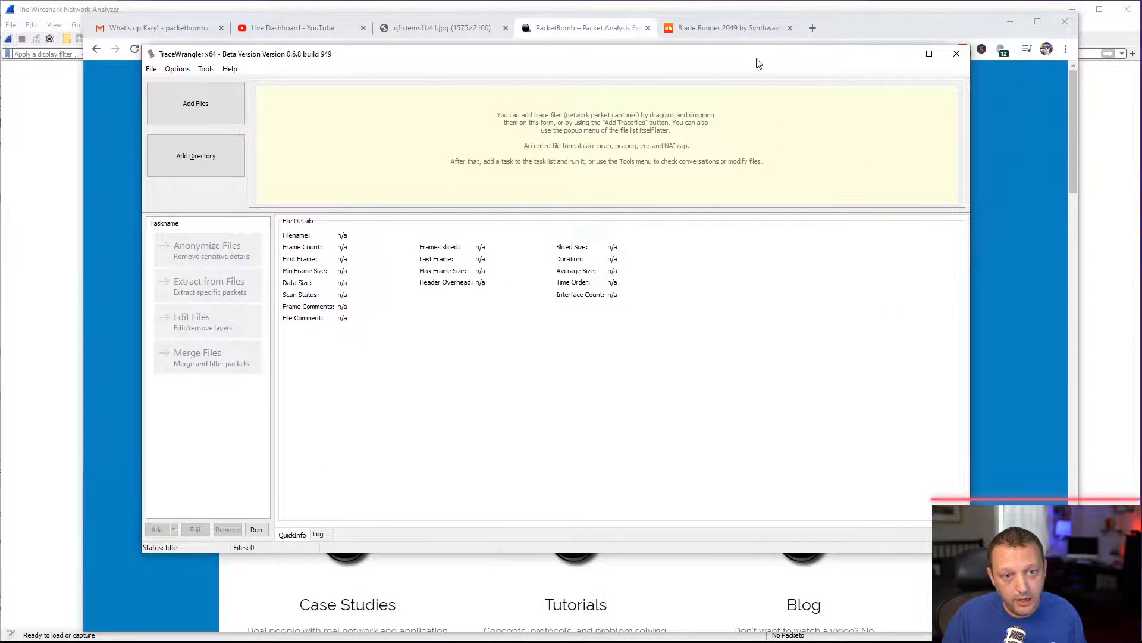
left_click_drag(756, 60, 785, 106)
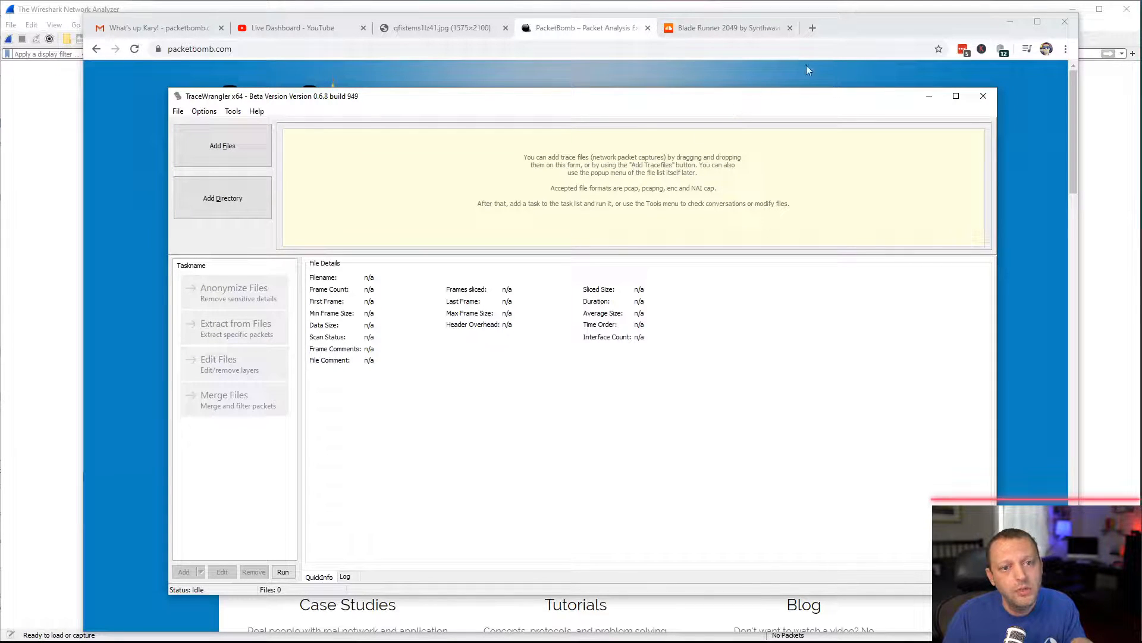
Step: Search the web for "tracewrangler" in a new browser tab and open the TraceWrangler - Packet Capture Toolkit site
left_click(813, 30)
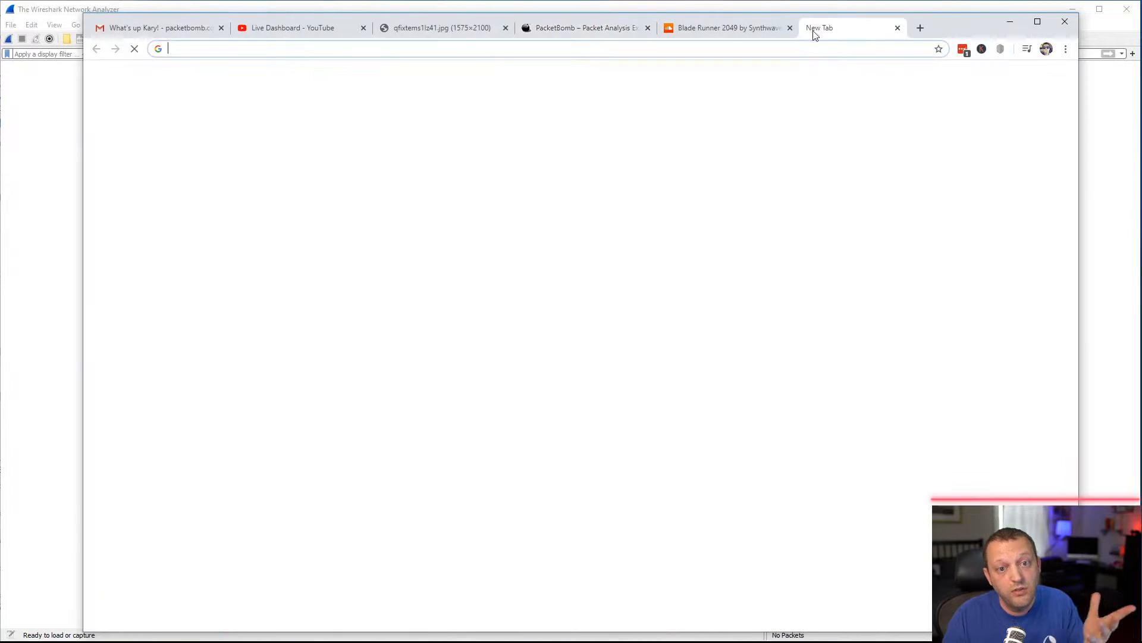
type("trace")
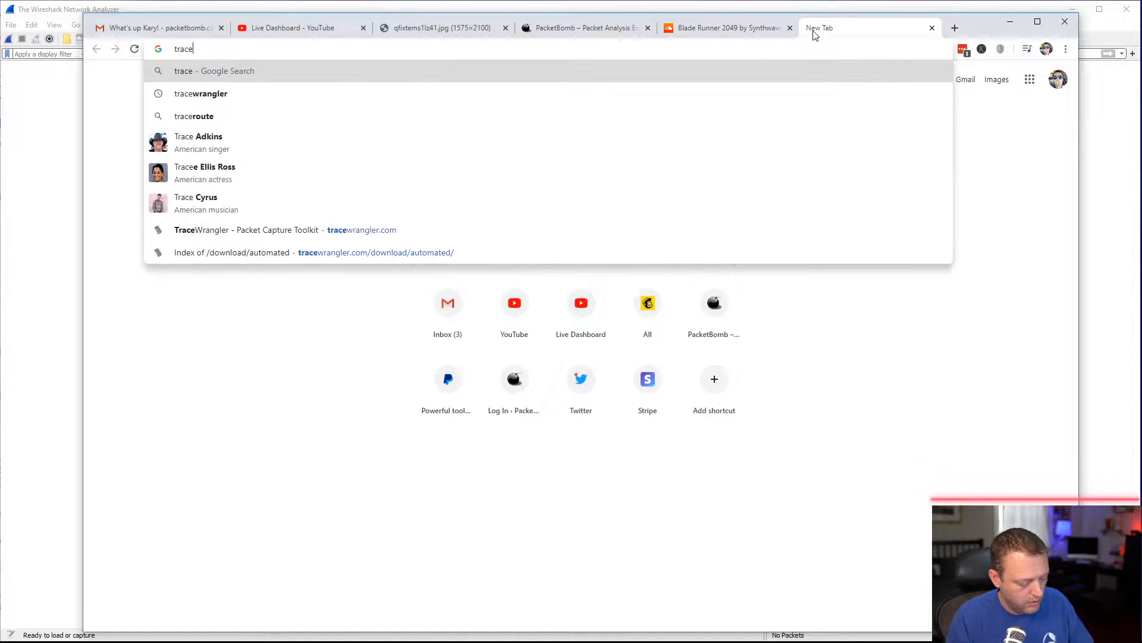
key("Down")
key("Return")
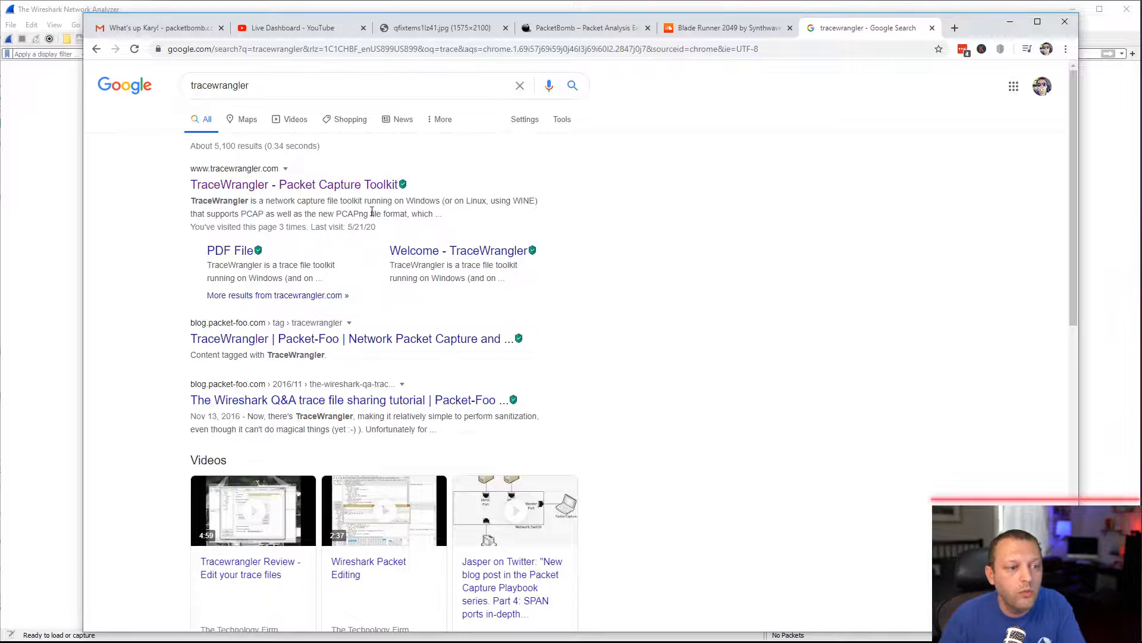
left_click(338, 185)
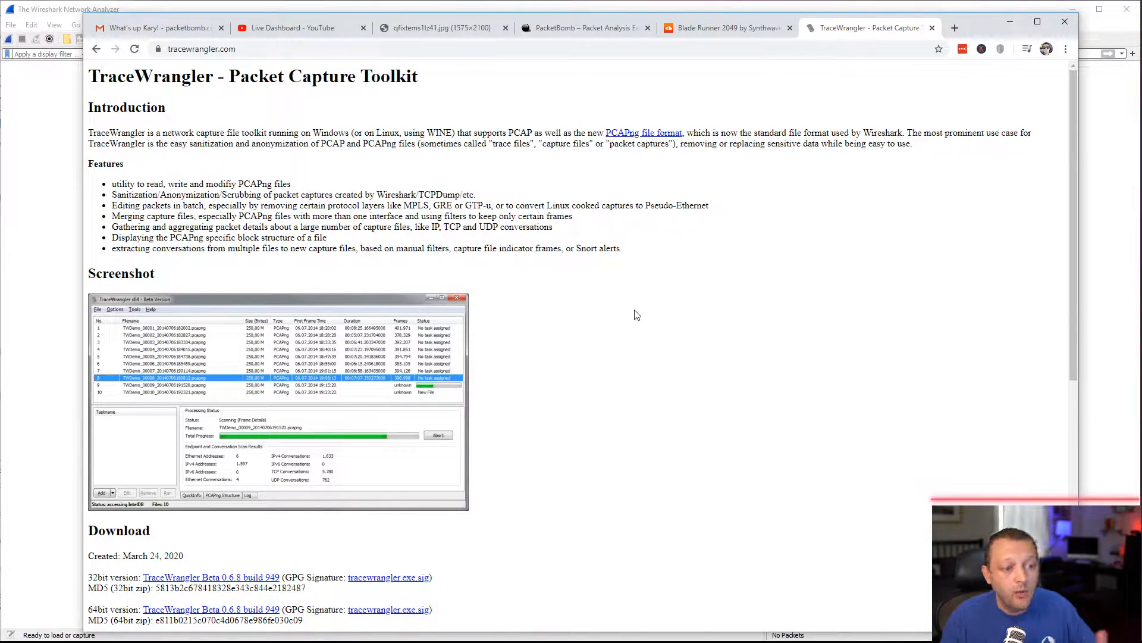
scroll(635, 314, "down", 3)
scroll(636, 313, "up", 3)
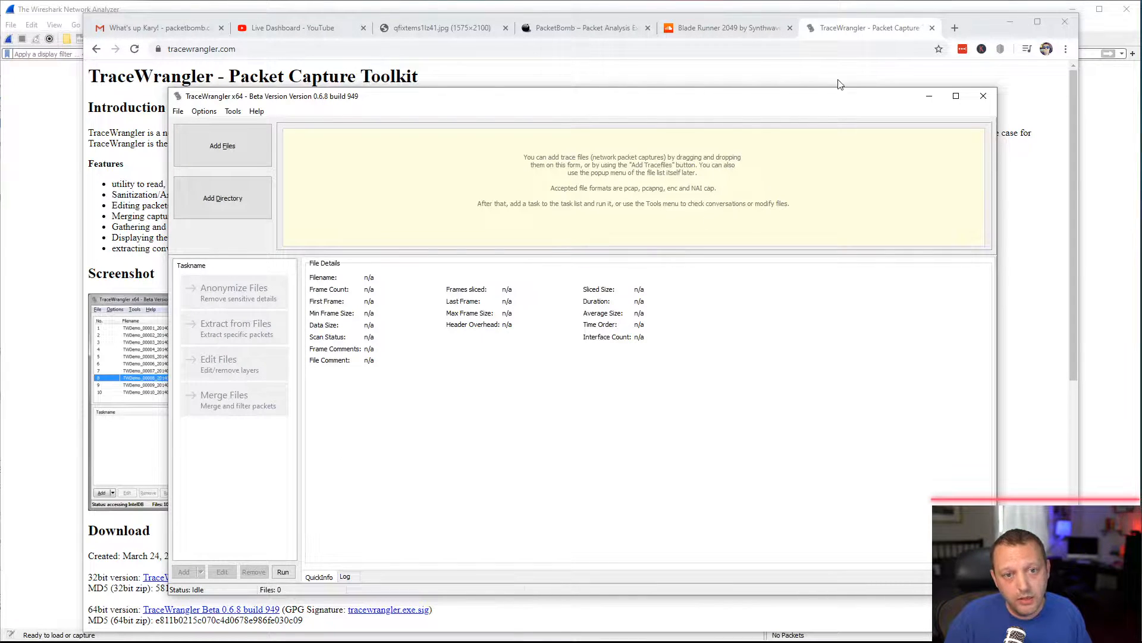
Step: Search the web for "sharkfest wireshark" in another new browser tab and open the SharkFest US conference site
left_click(957, 27)
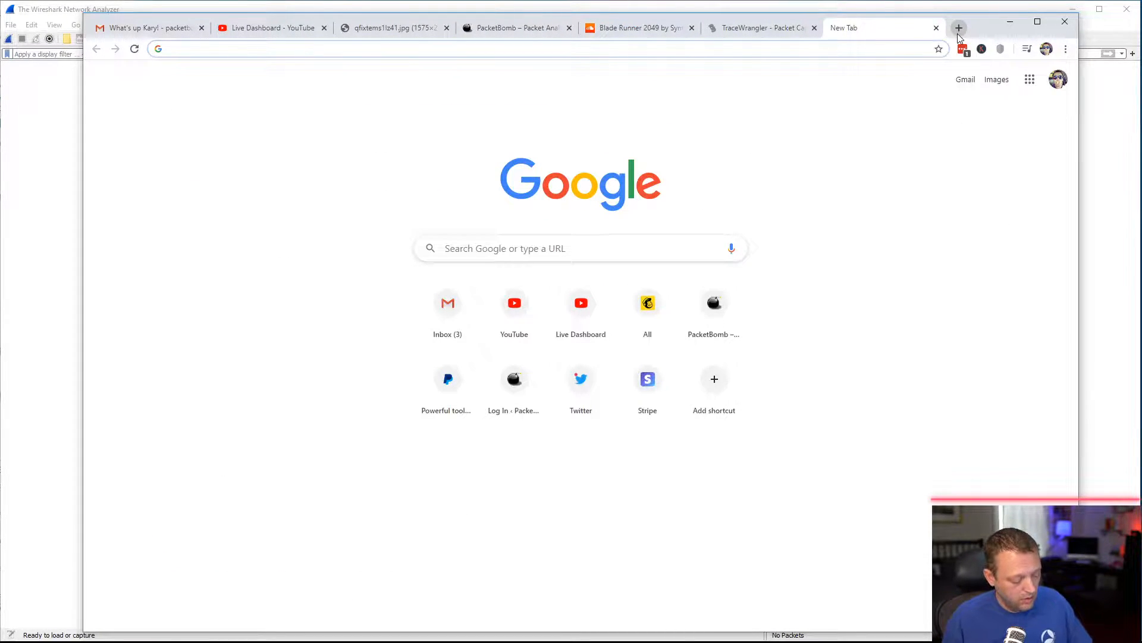
type("sha")
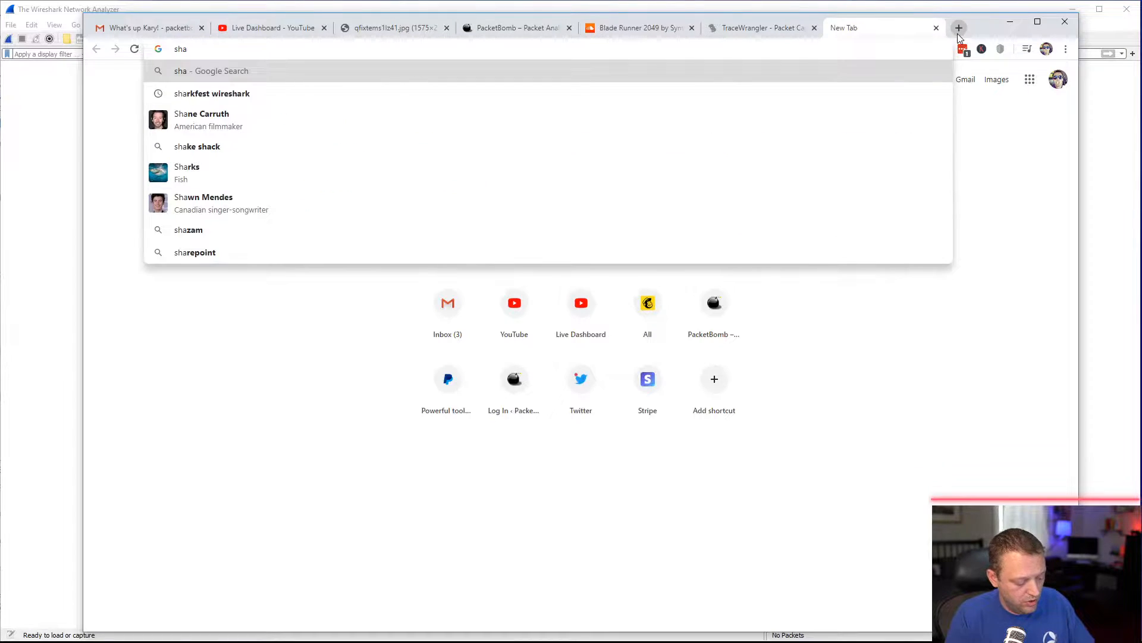
type("rkfes")
key("Down")
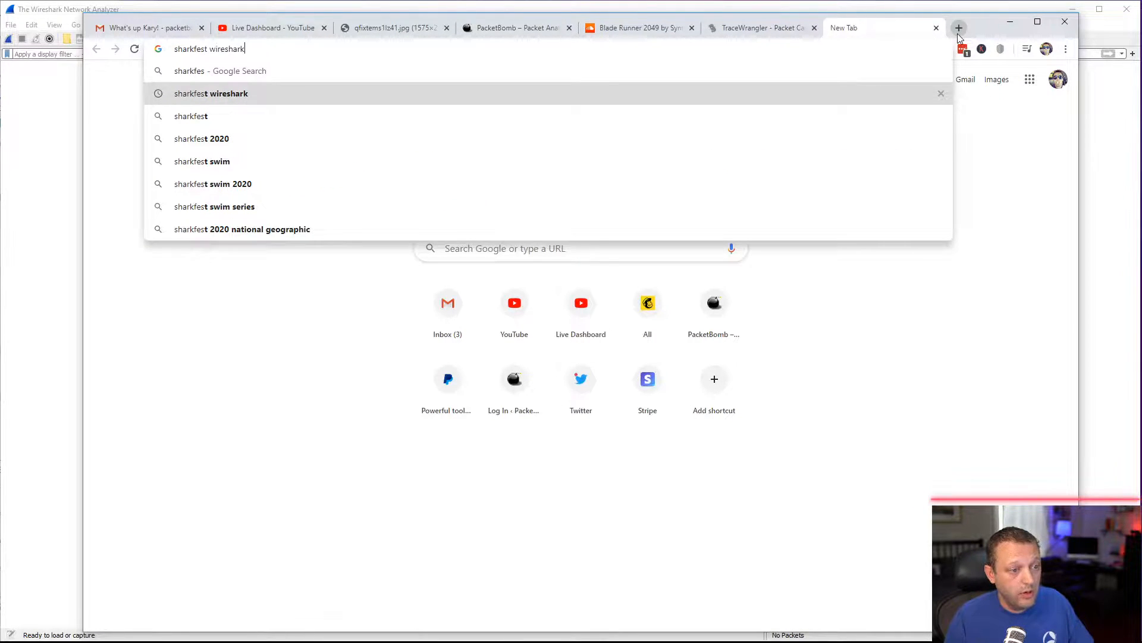
key("Return")
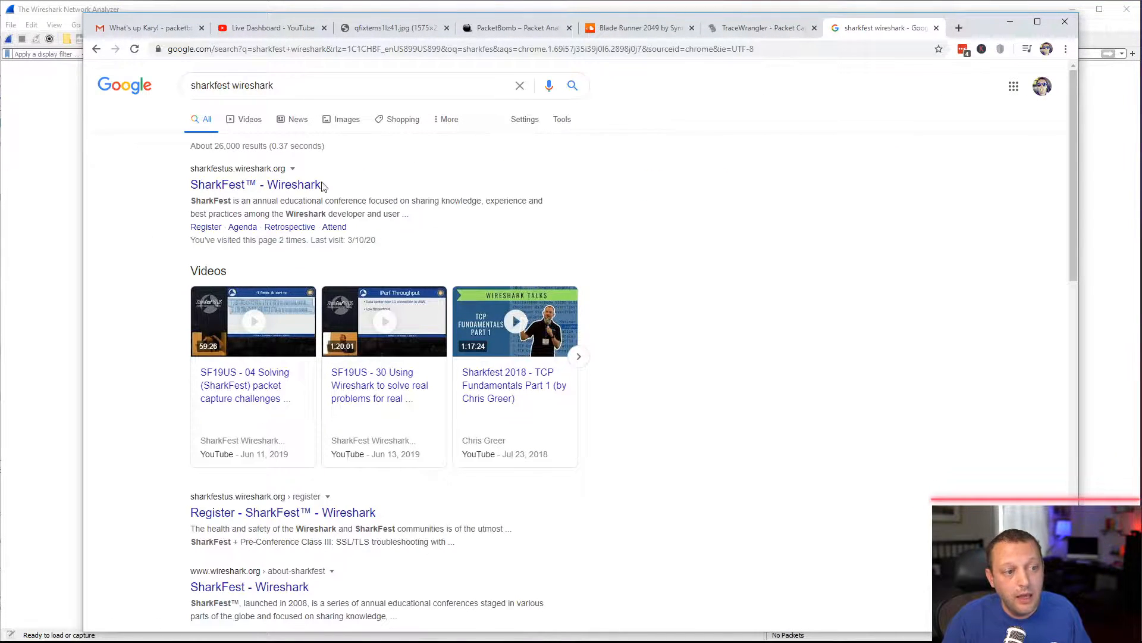
left_click(306, 185)
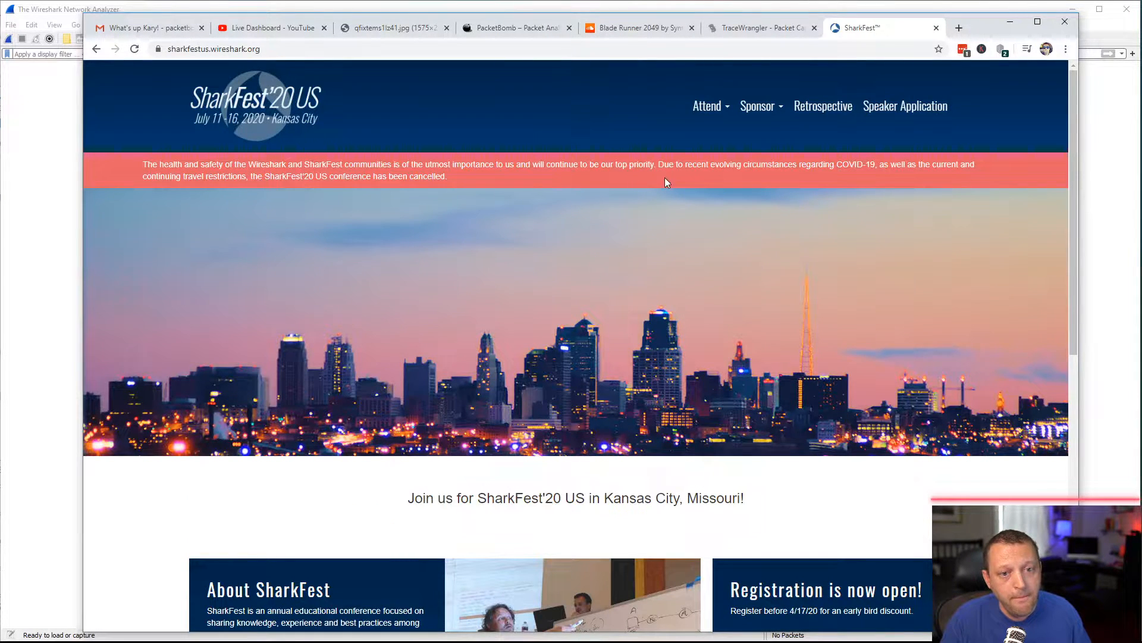
Step: Browse the SharkFest retrospectives, open the SharkFest'16 Retrospective, and look through its blogs and class listings
left_click(825, 112)
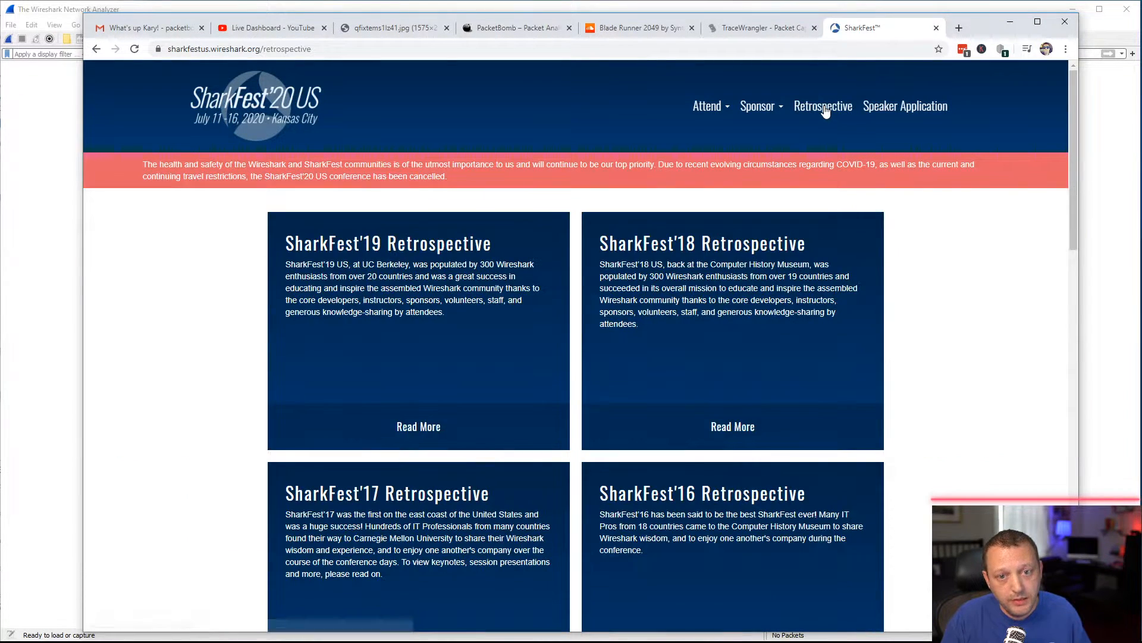
scroll(724, 329, "down", 15)
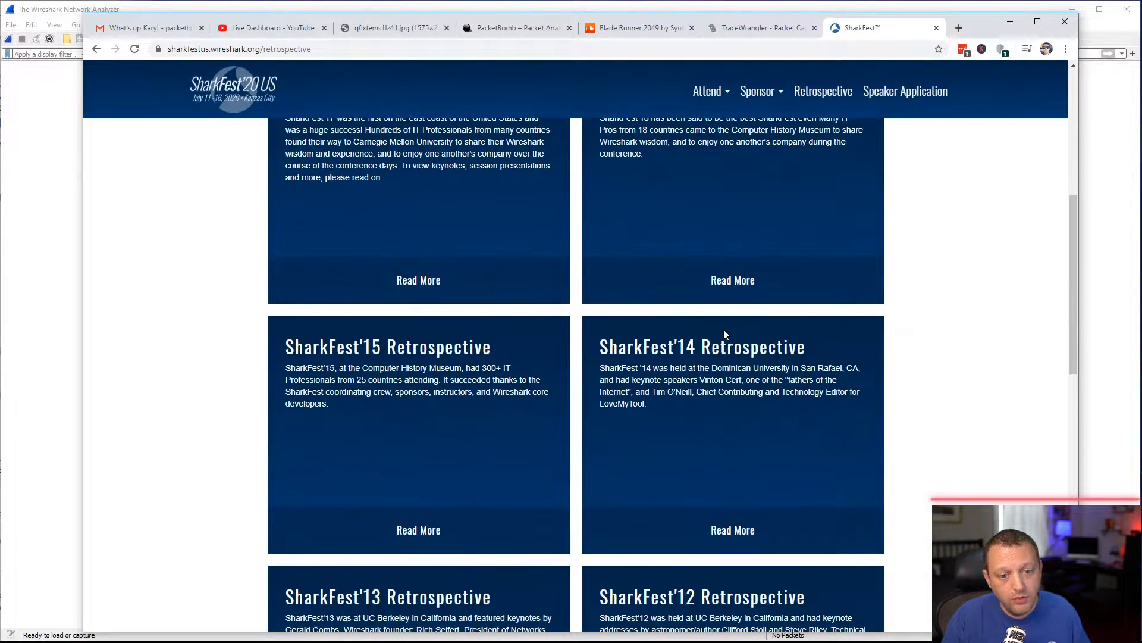
scroll(724, 334, "up", 6)
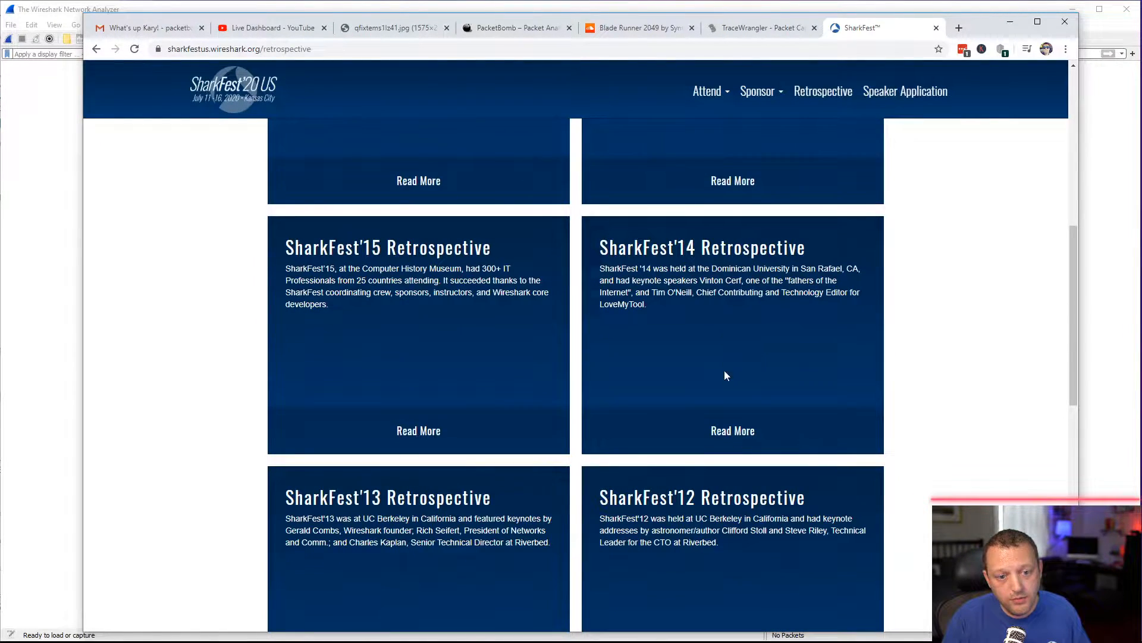
scroll(626, 341, "up", 5)
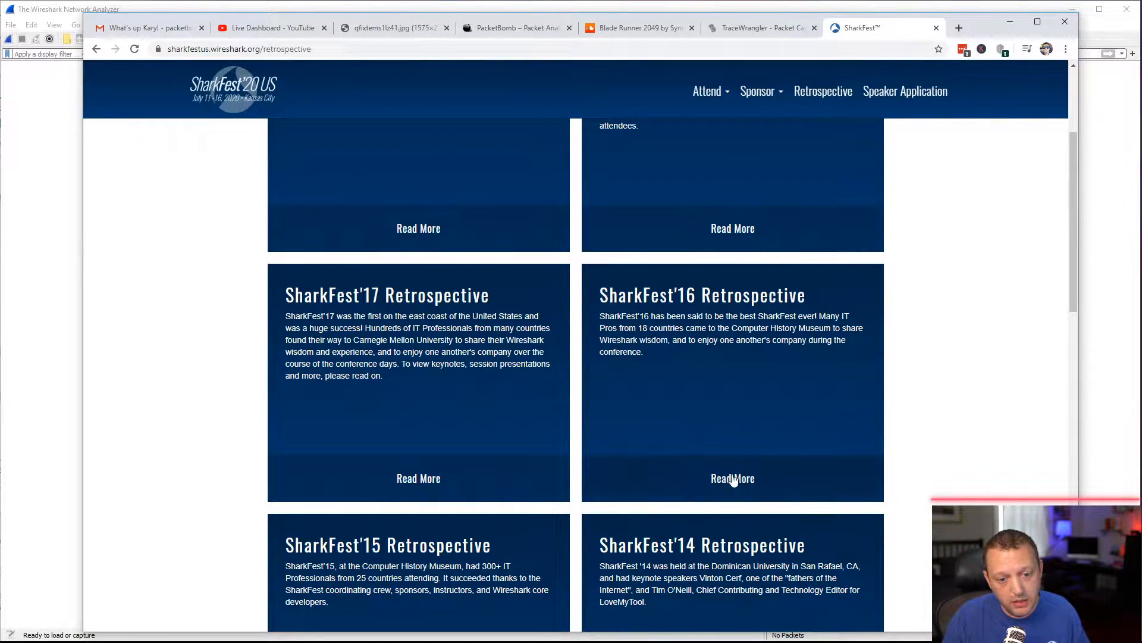
left_click(732, 482)
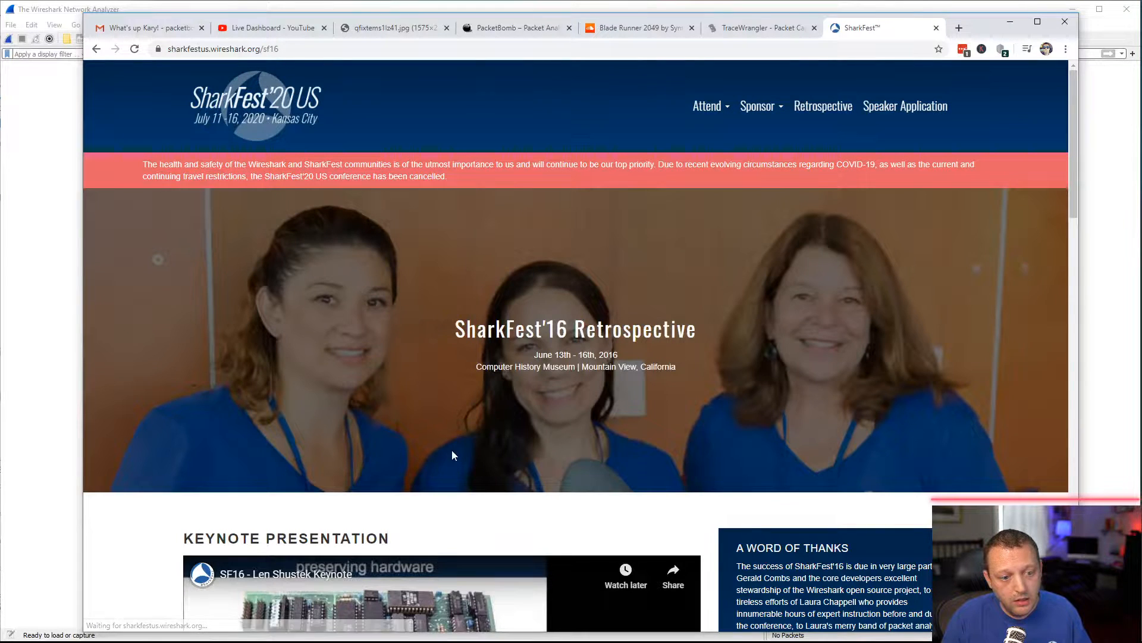
scroll(452, 451, "down", 5)
scroll(452, 455, "down", 5)
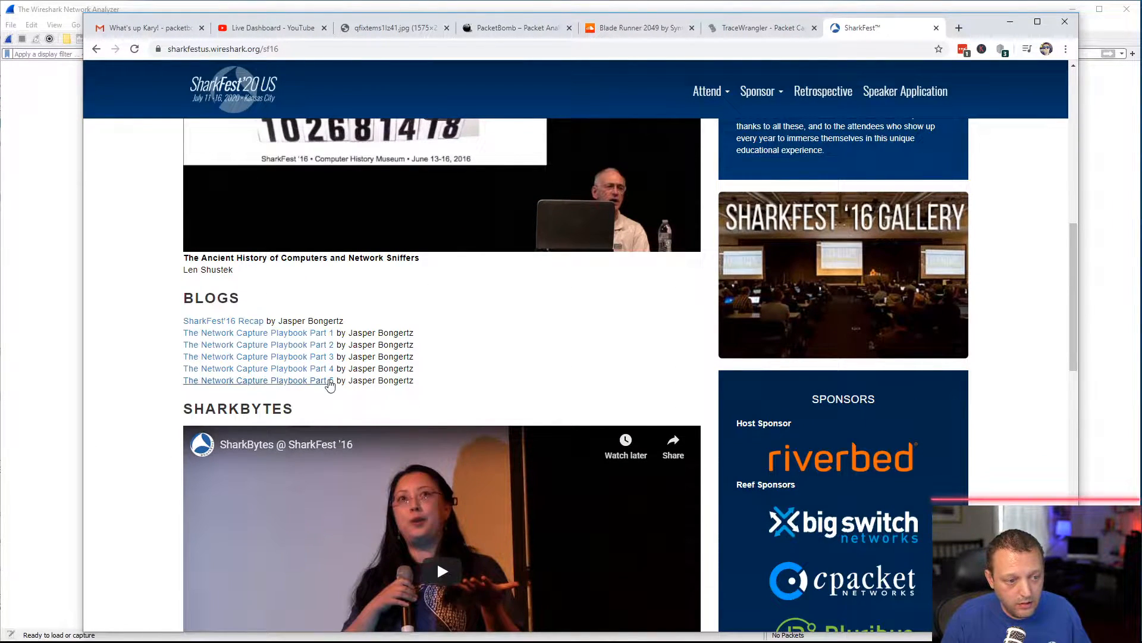
scroll(146, 404, "down", 7)
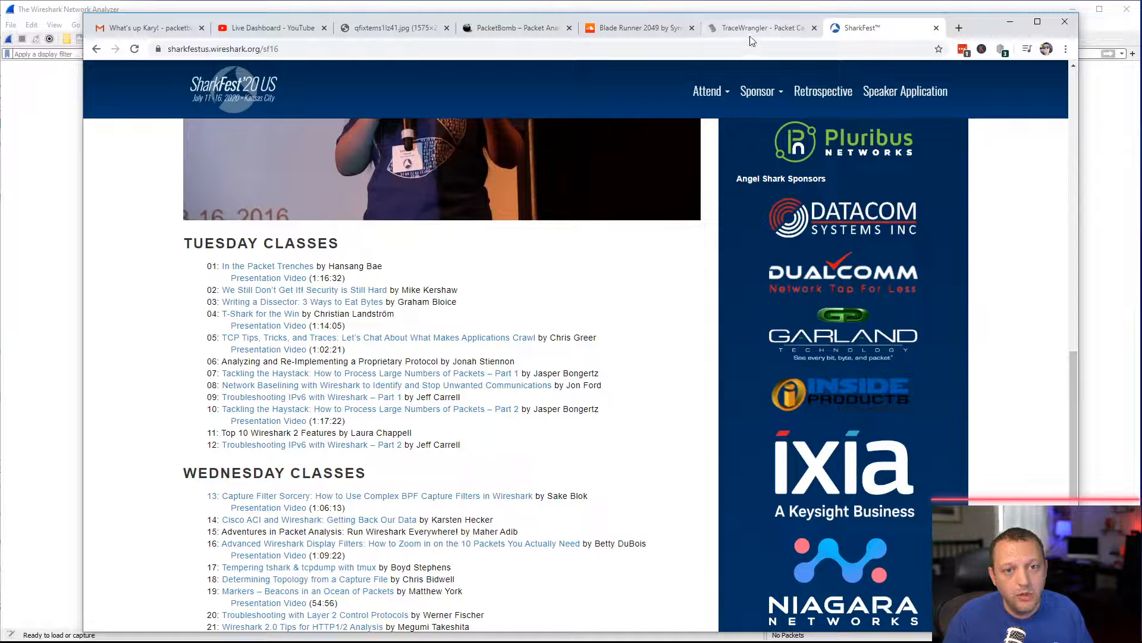
left_click(29, 641)
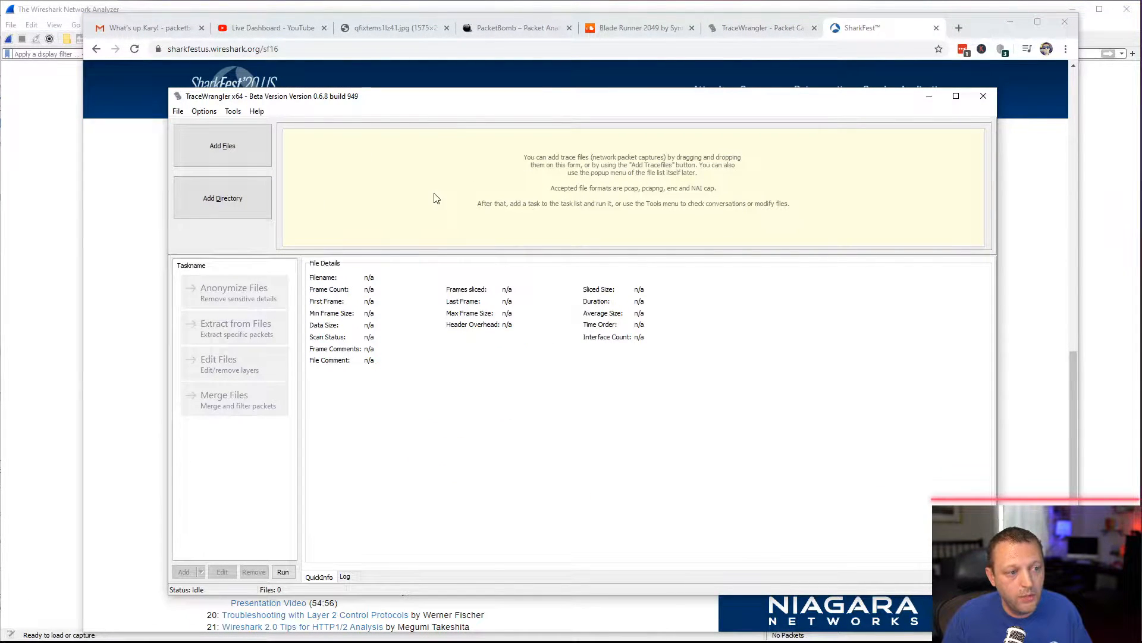
left_click(268, 161)
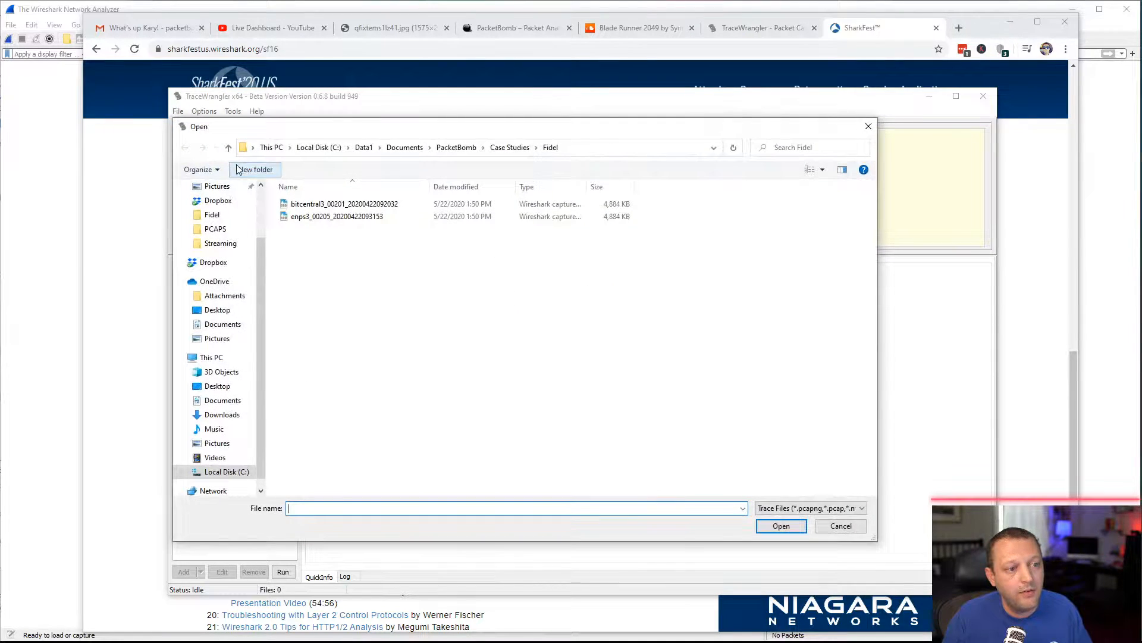
left_click(353, 205)
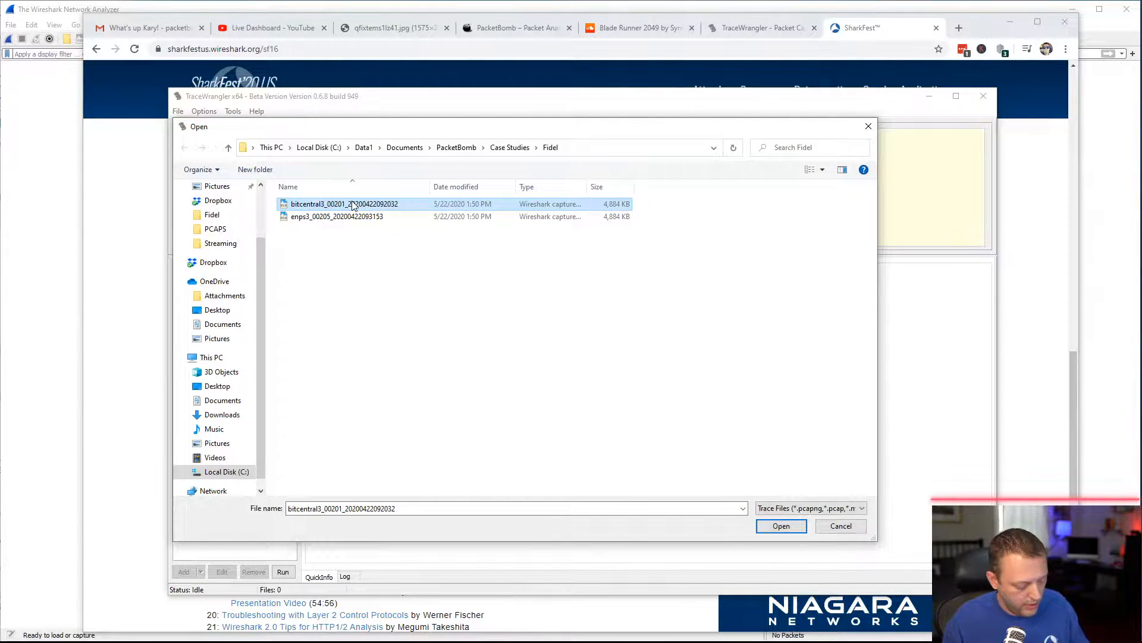
left_click(352, 216, "shift")
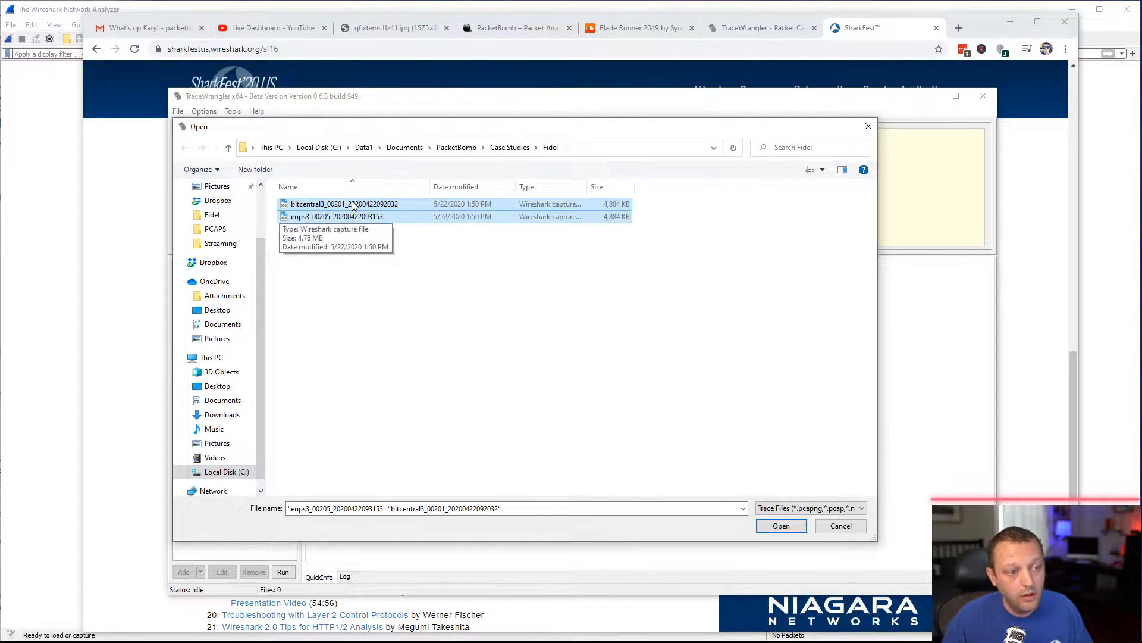
left_click(782, 525)
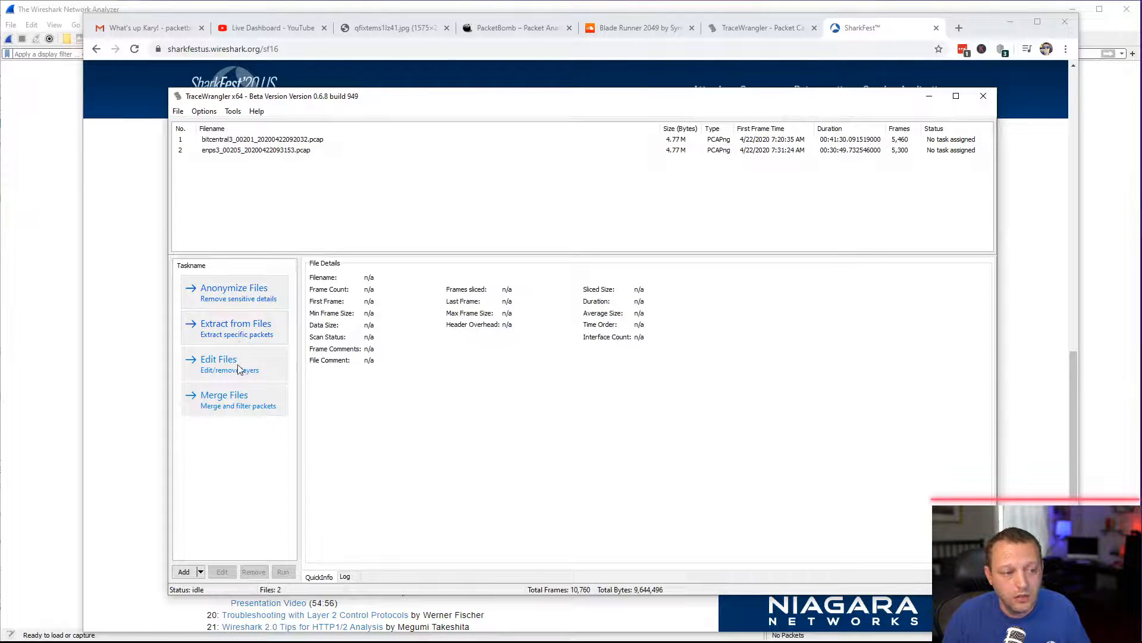
Step: Create an anonymization task for the capture files and turn off removal of all unknown layers in its payload settings
left_click(232, 299)
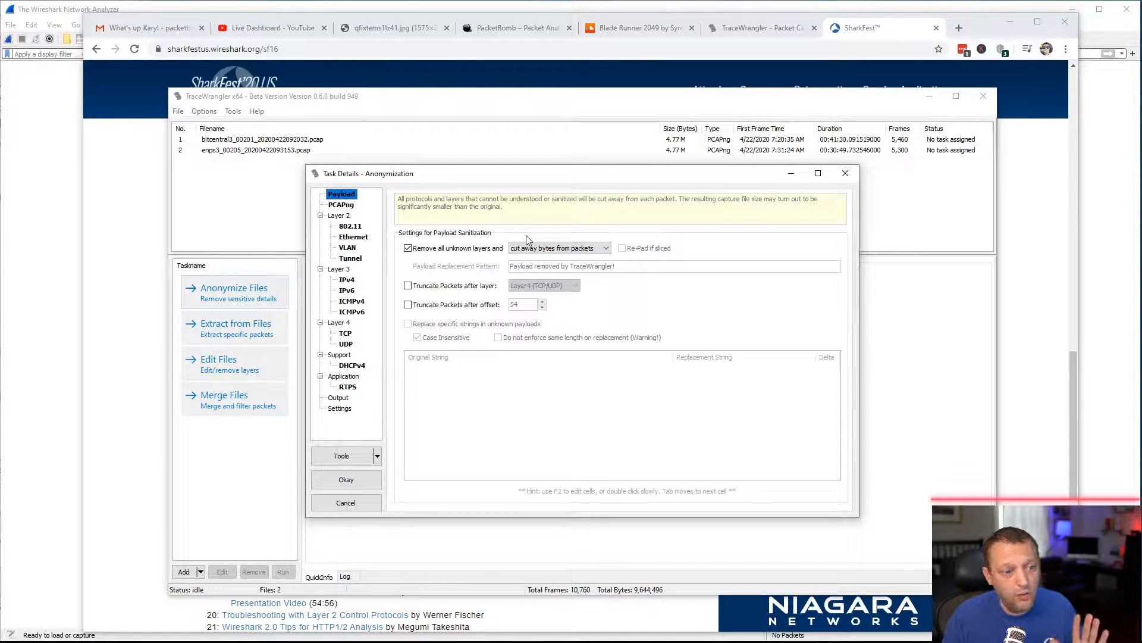
left_click_drag(587, 177, 590, 181)
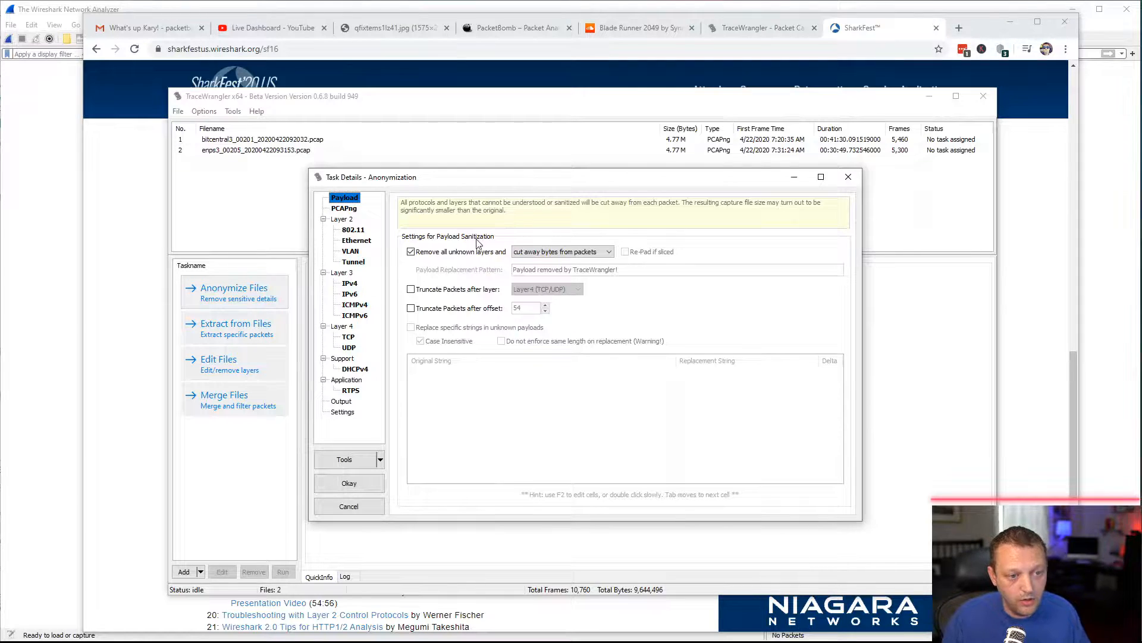
mouse_move(542, 180)
left_mouse_down()
mouse_move(541, 195)
mouse_move(540, 185)
left_mouse_up()
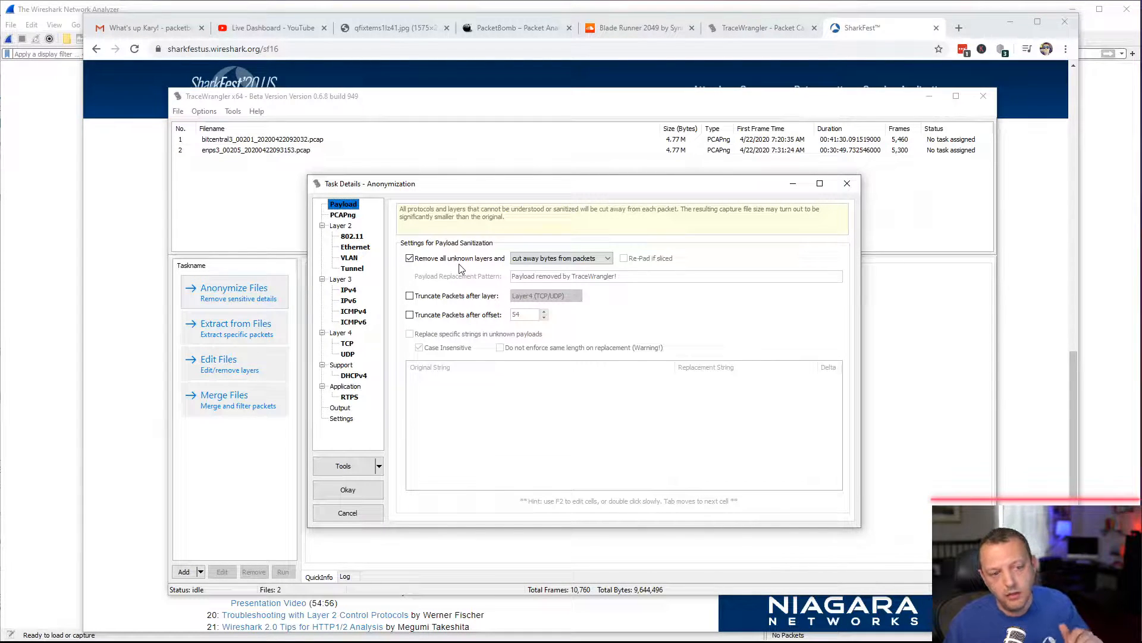
left_click(409, 258)
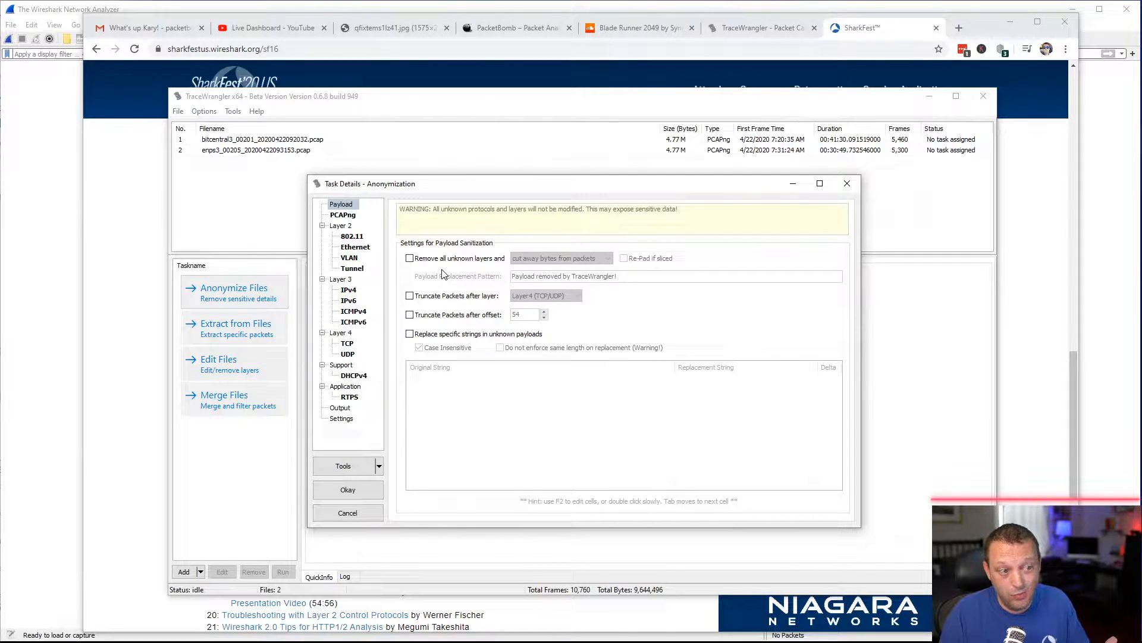
Step: Review the anonymization settings for PCAPng, 802.11, Ethernet, VLAN, tunnel, IPv4 and TCP
left_click(346, 217)
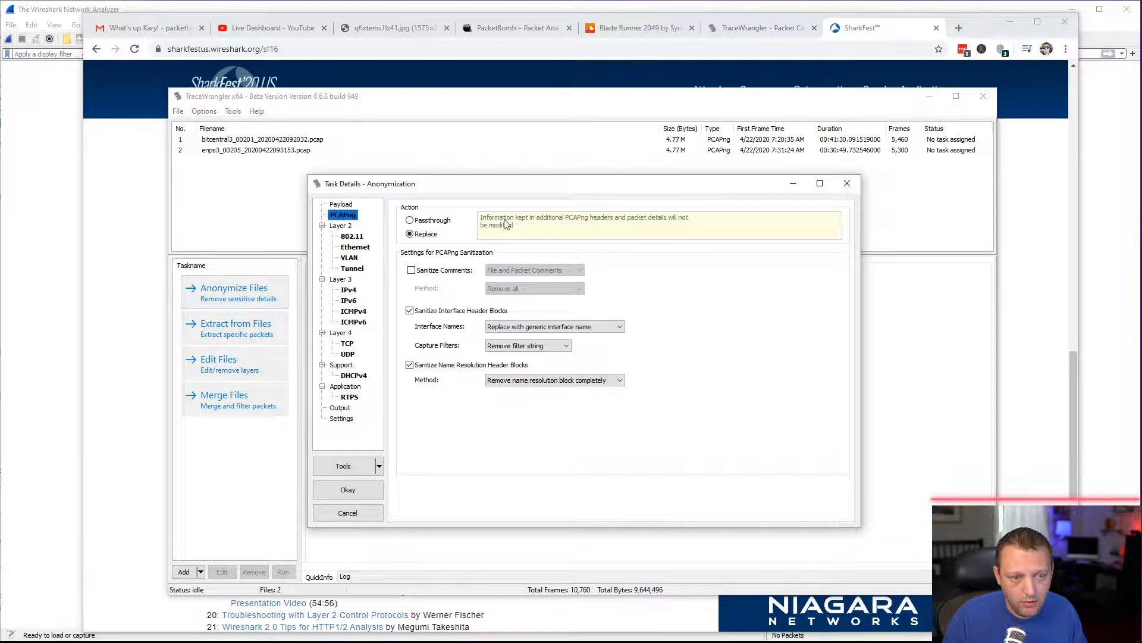
left_click(354, 237)
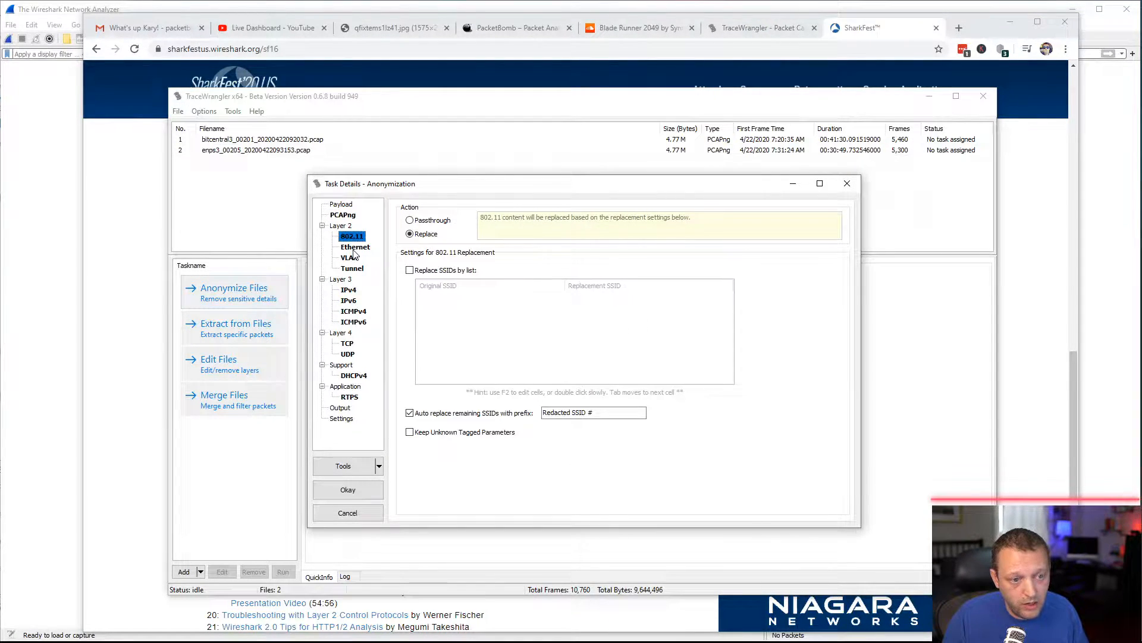
left_click(355, 248)
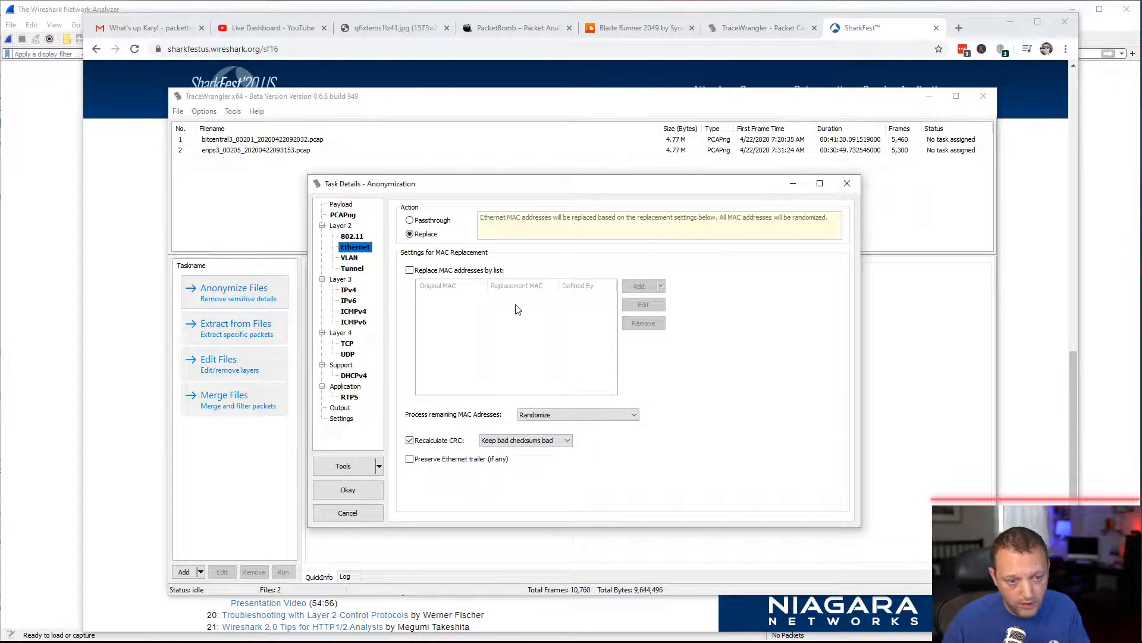
left_click(350, 258)
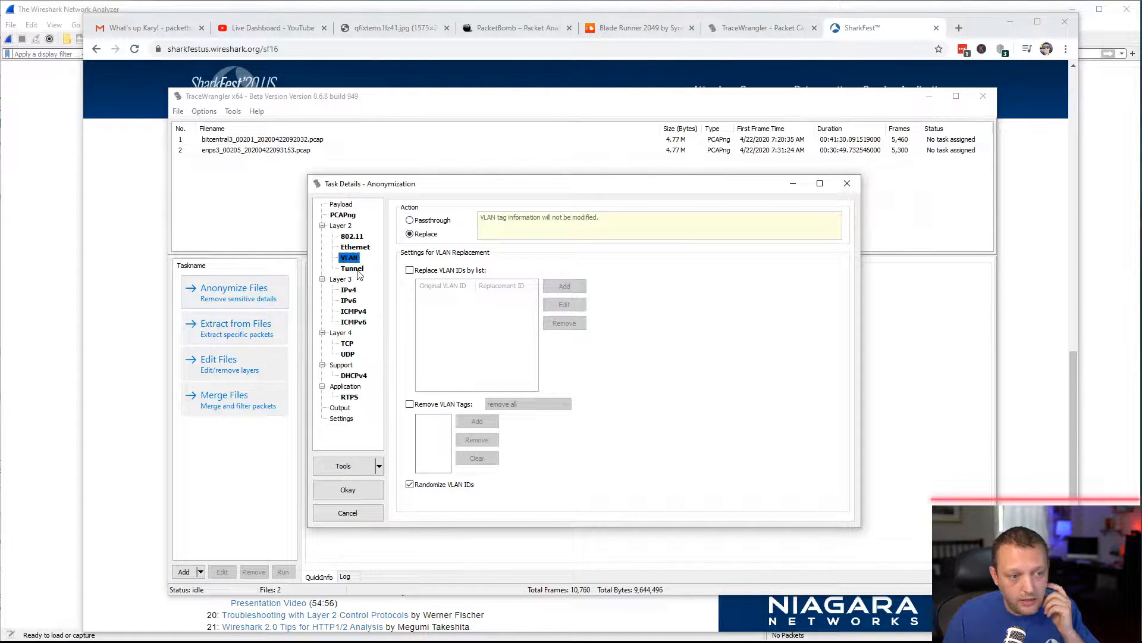
left_click(359, 272)
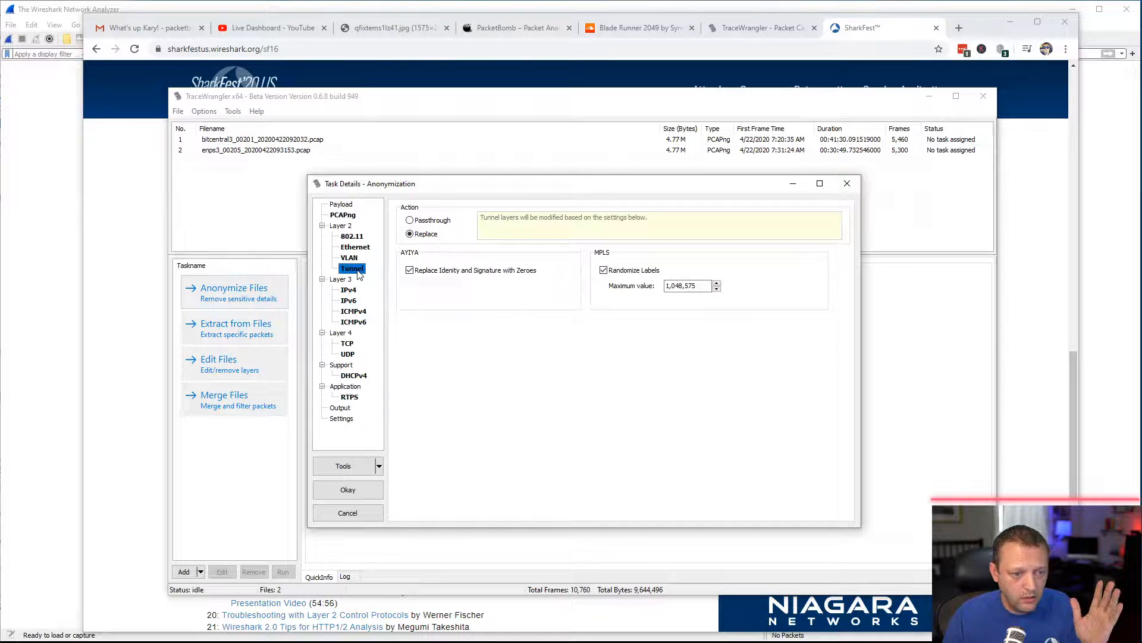
left_click(350, 292)
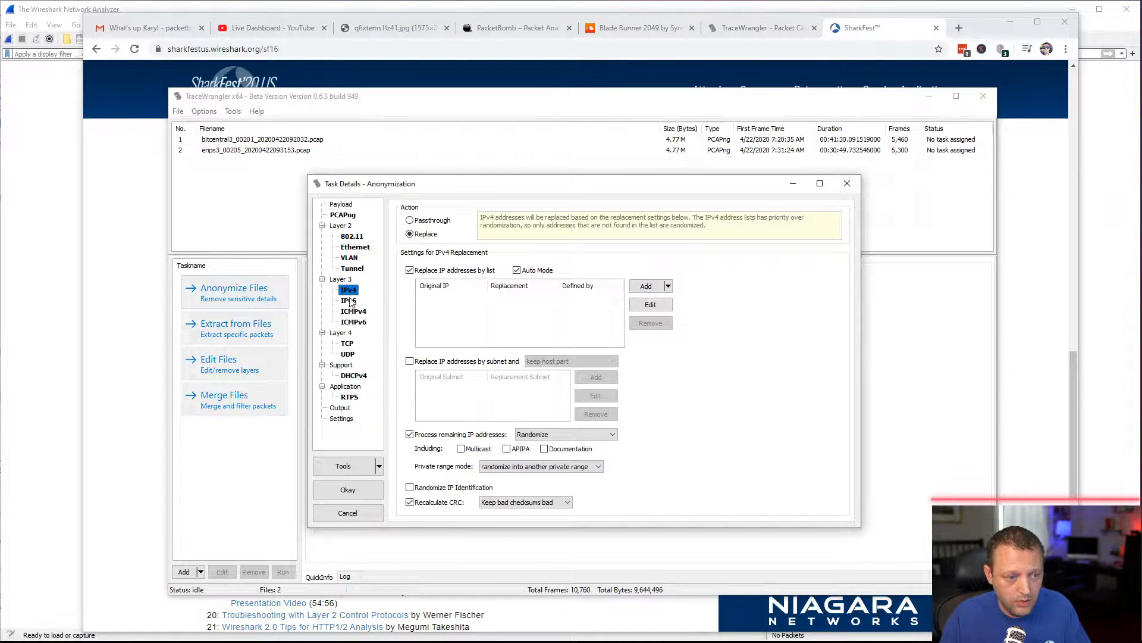
left_click(348, 343)
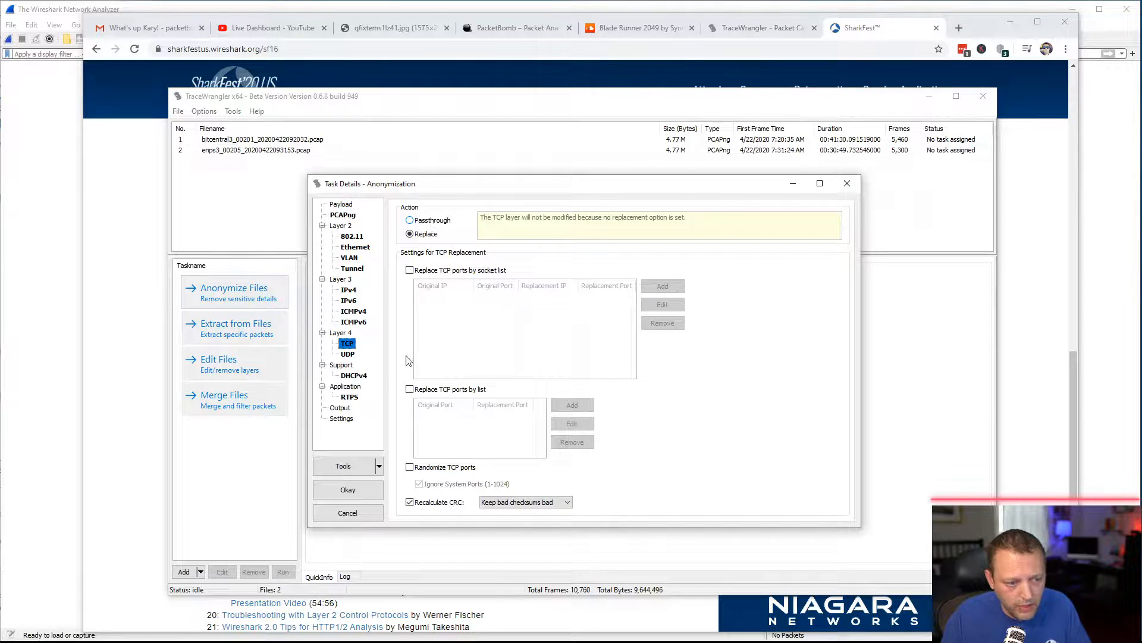
Step: Accept the anonymization settings and run the task on both capture files
left_click(365, 491)
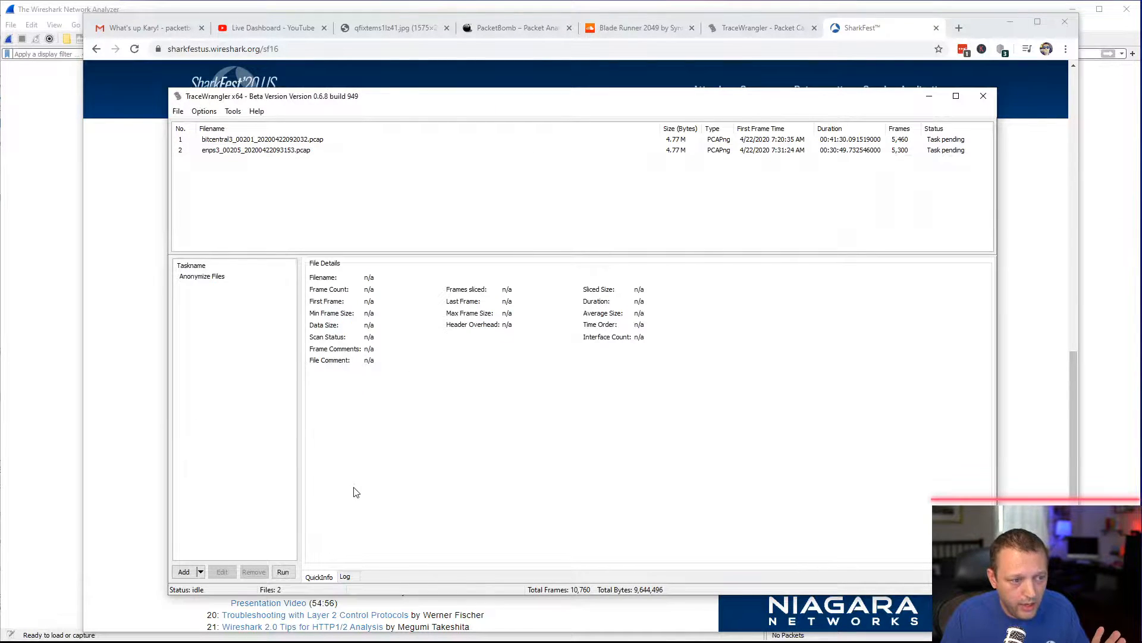
left_click(283, 572)
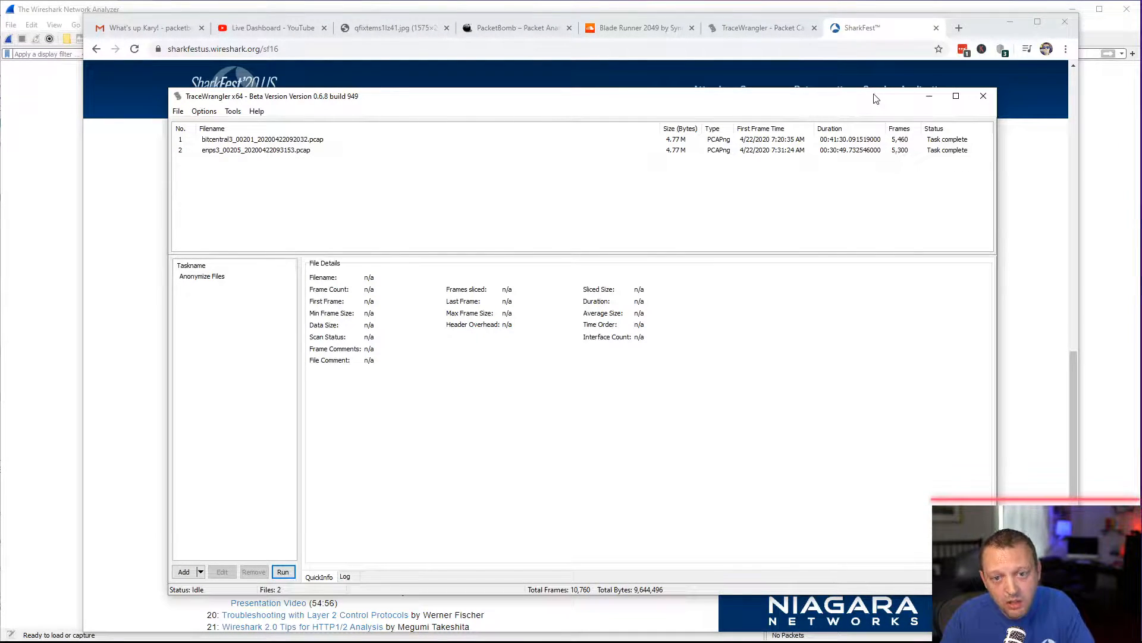
left_click_drag(860, 100, 856, 113)
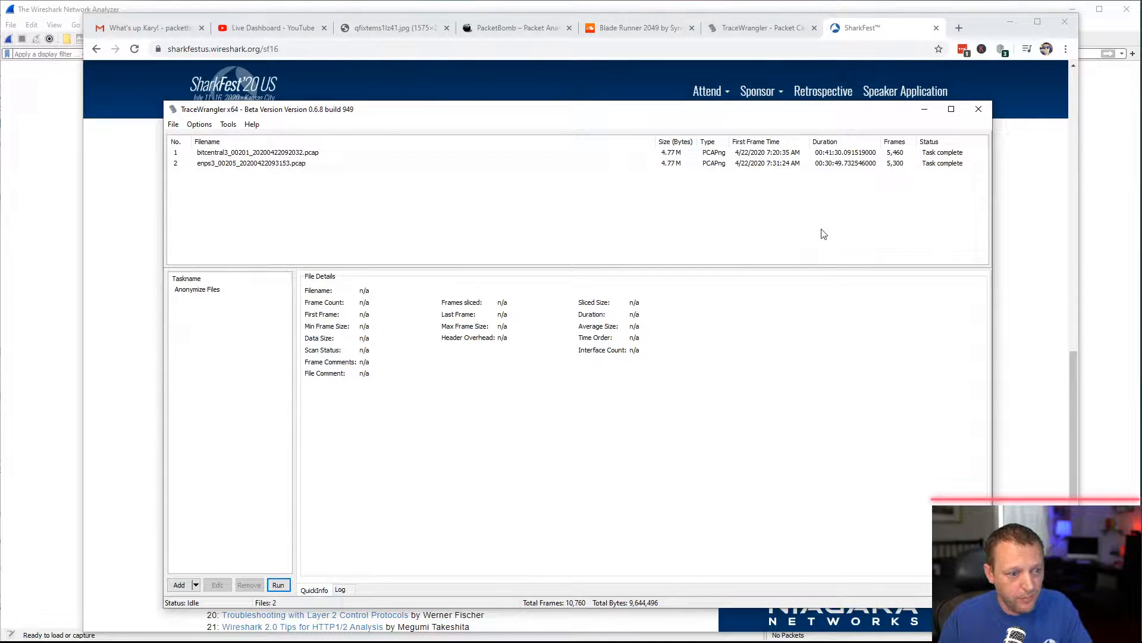
left_click(925, 111)
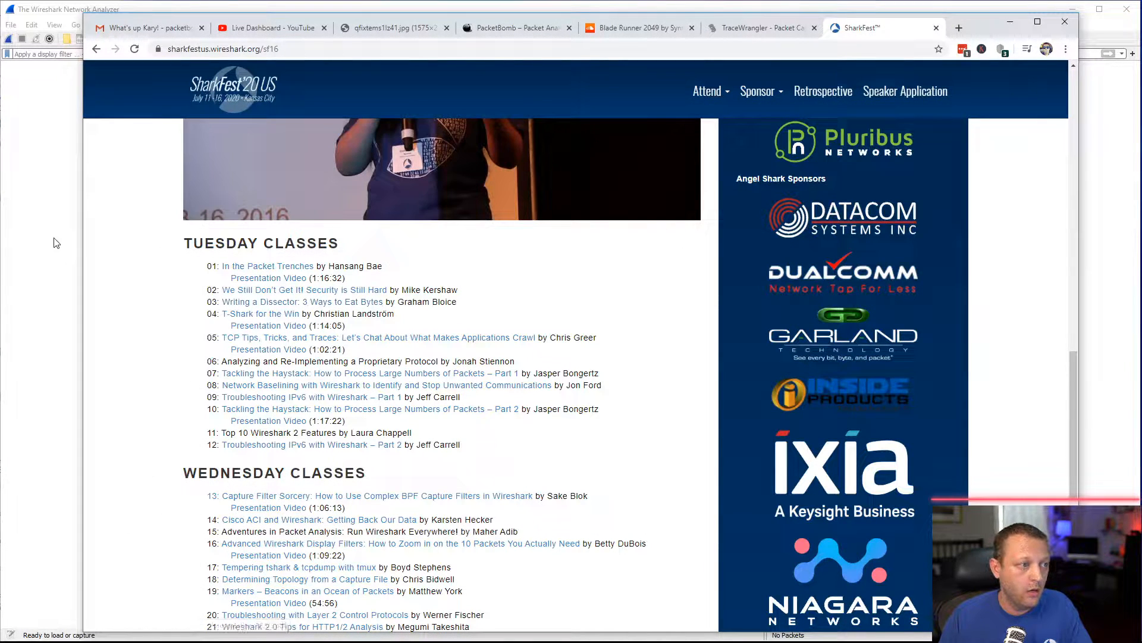
key("alt+Tab")
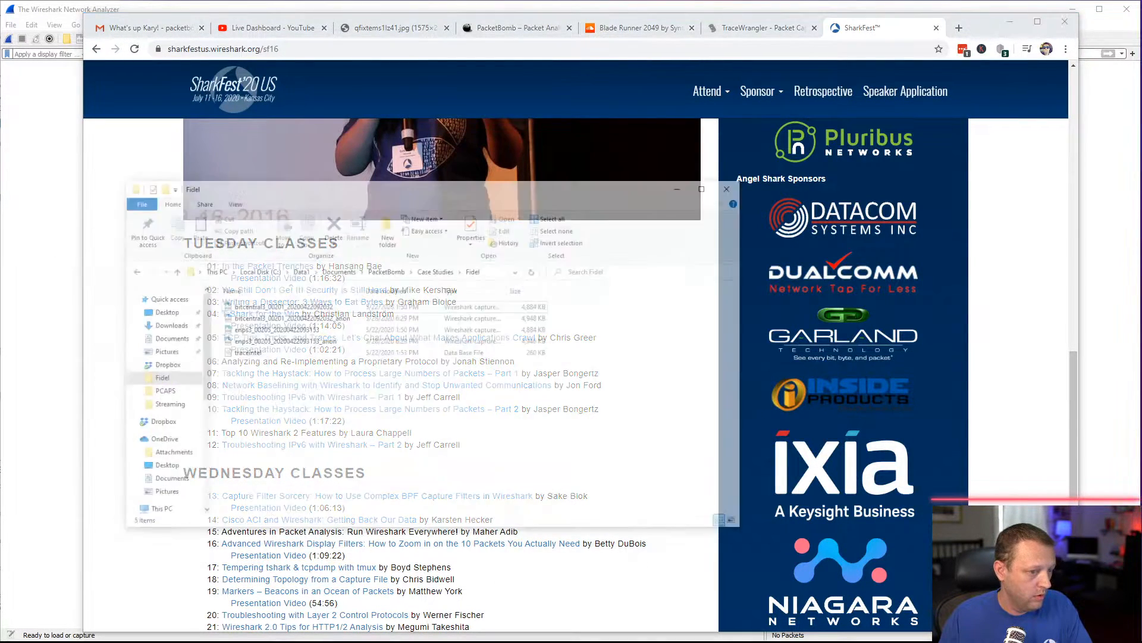
left_click(435, 258)
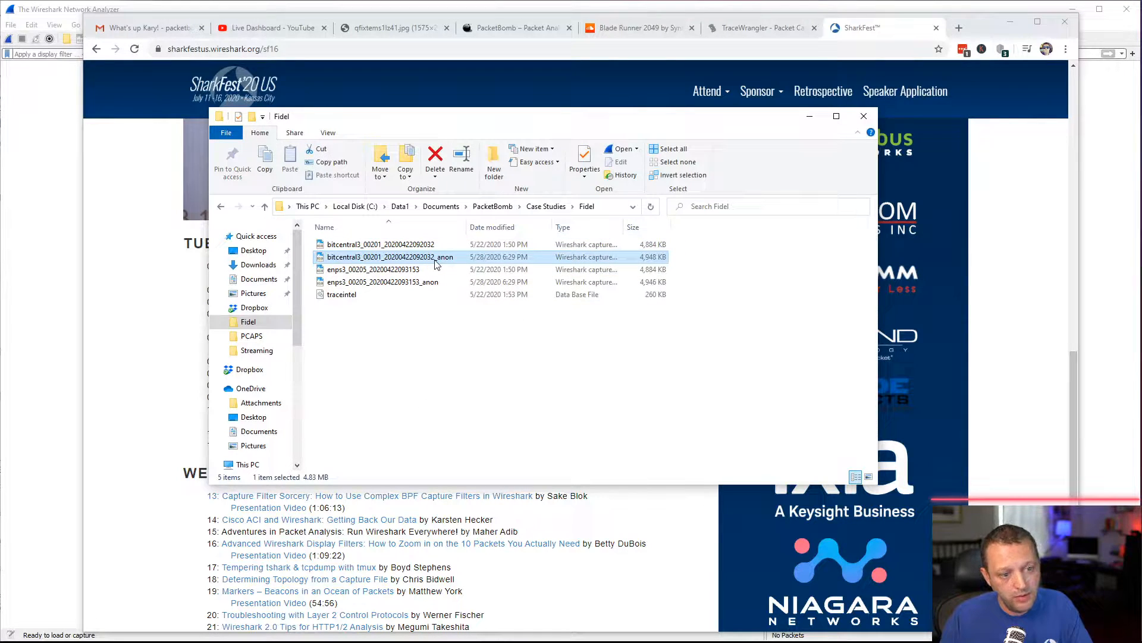
double_click(385, 284)
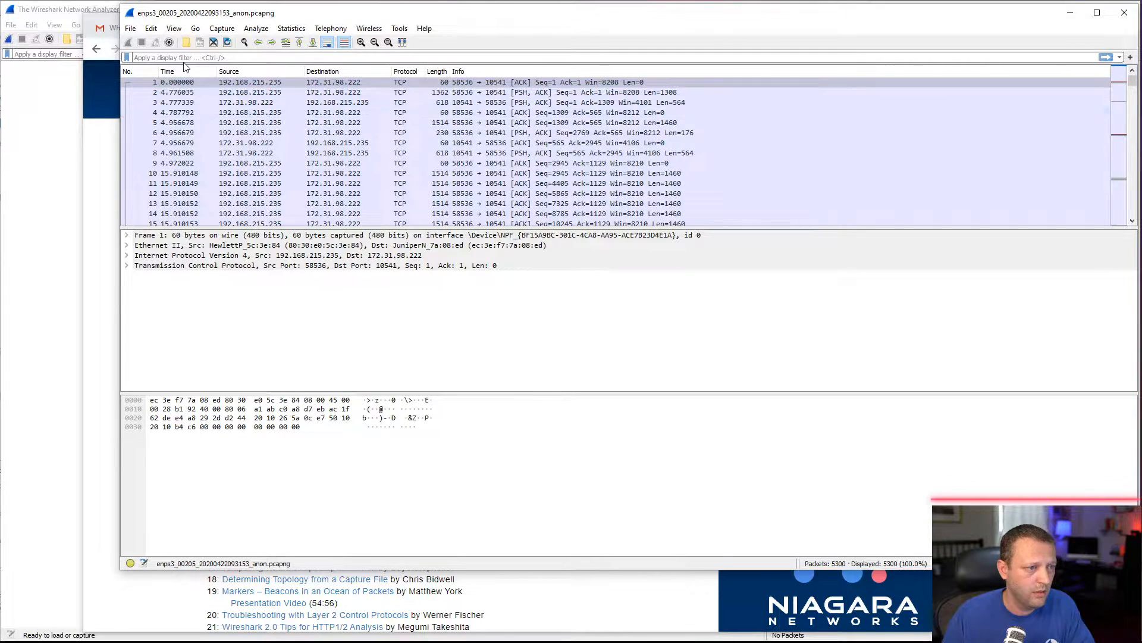
left_click(1125, 12)
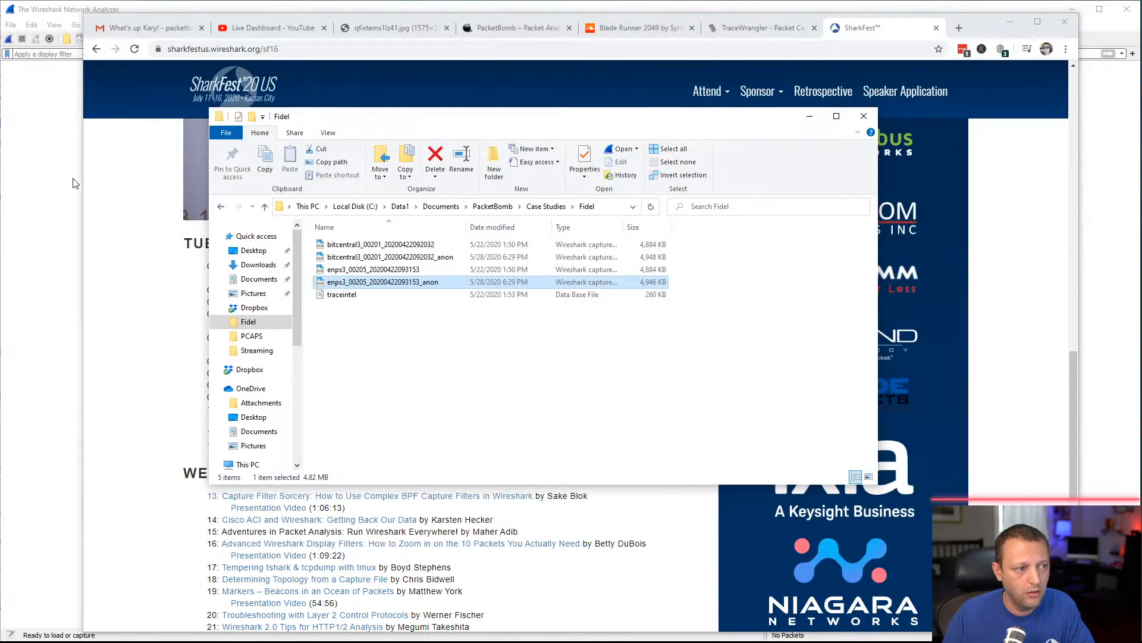
left_click(71, 181)
left_click(11, 26)
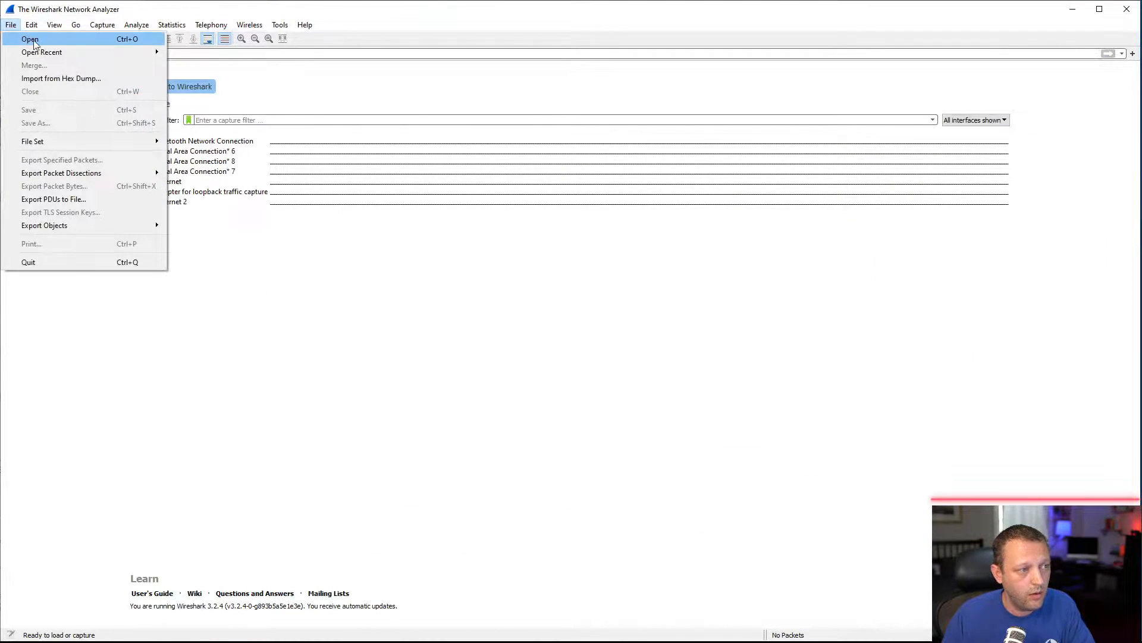
left_click(37, 41)
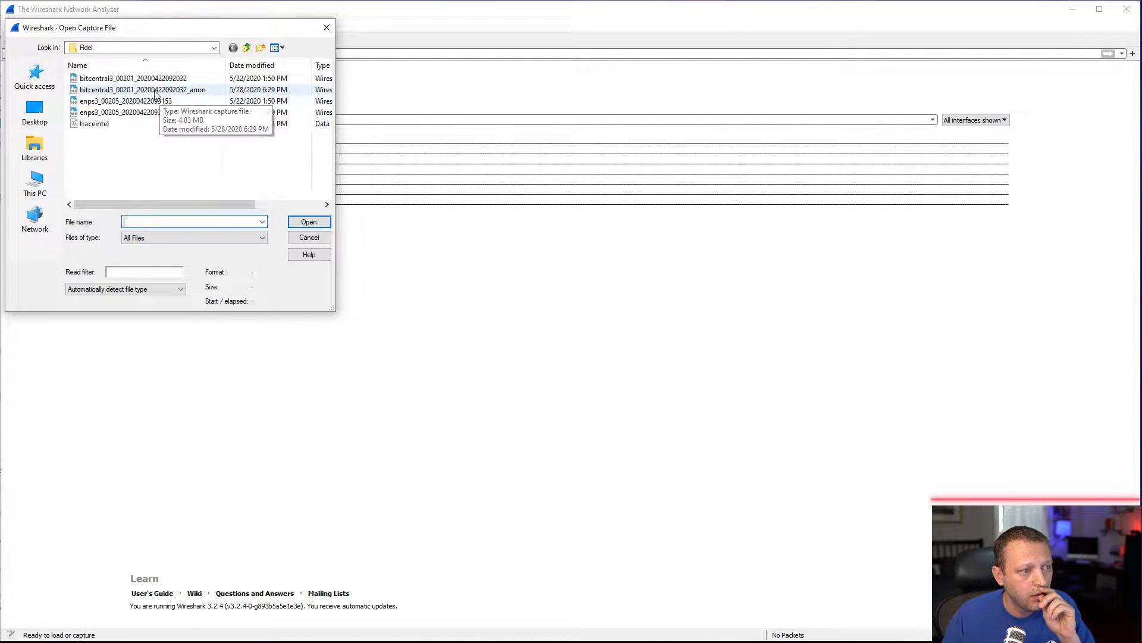
left_click(186, 114)
left_click(309, 222)
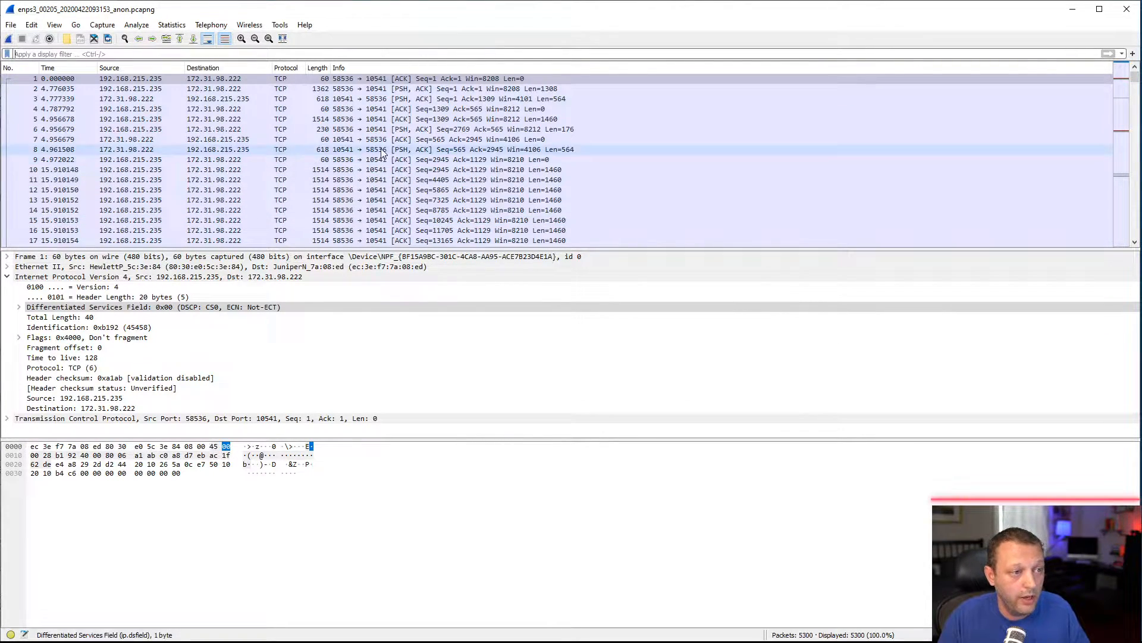
Step: Enlarge the text of the packet display by three zoom levels
left_click(241, 39)
left_click(241, 39)
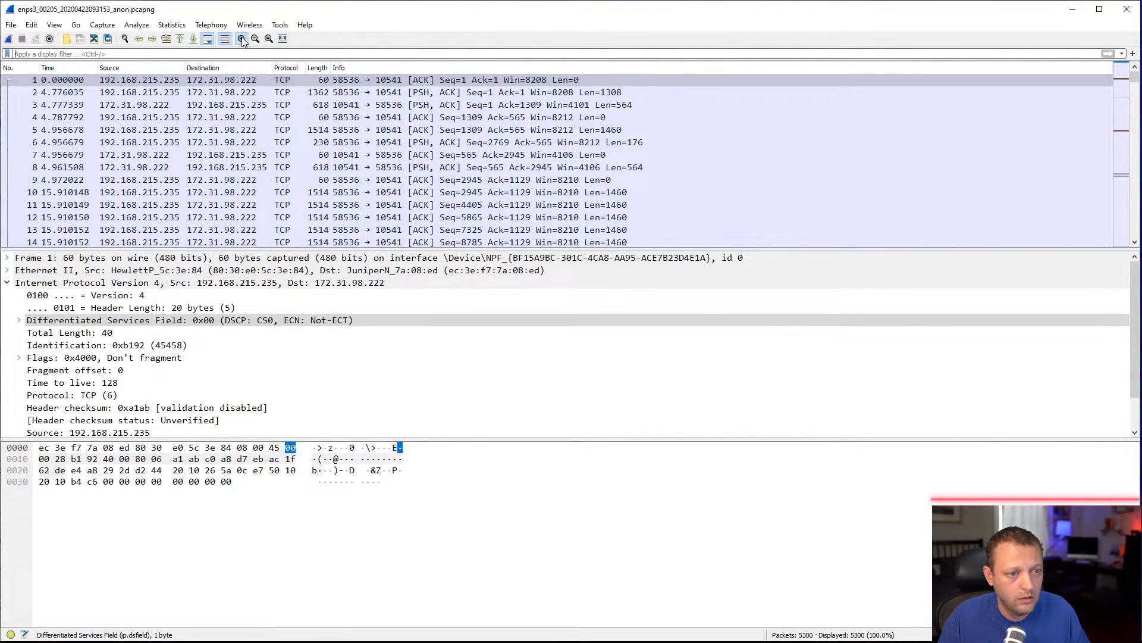
left_click(241, 38)
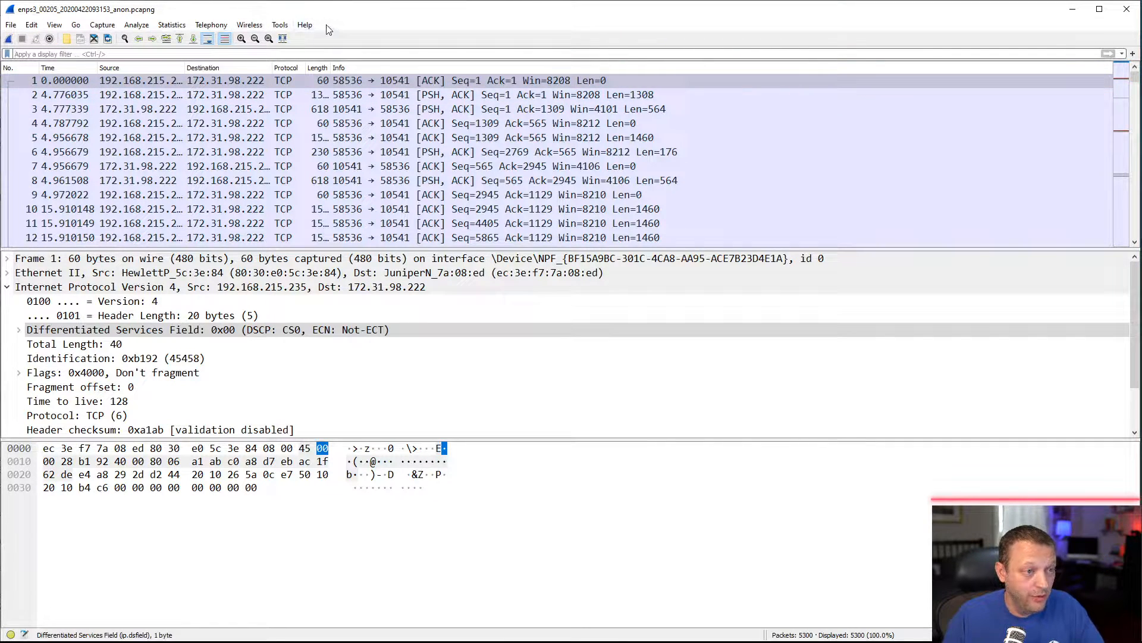
Step: In the preferences, review the column and font settings and choose the layout with the packet list above side-by-side packet details and packet bytes
left_click(32, 25)
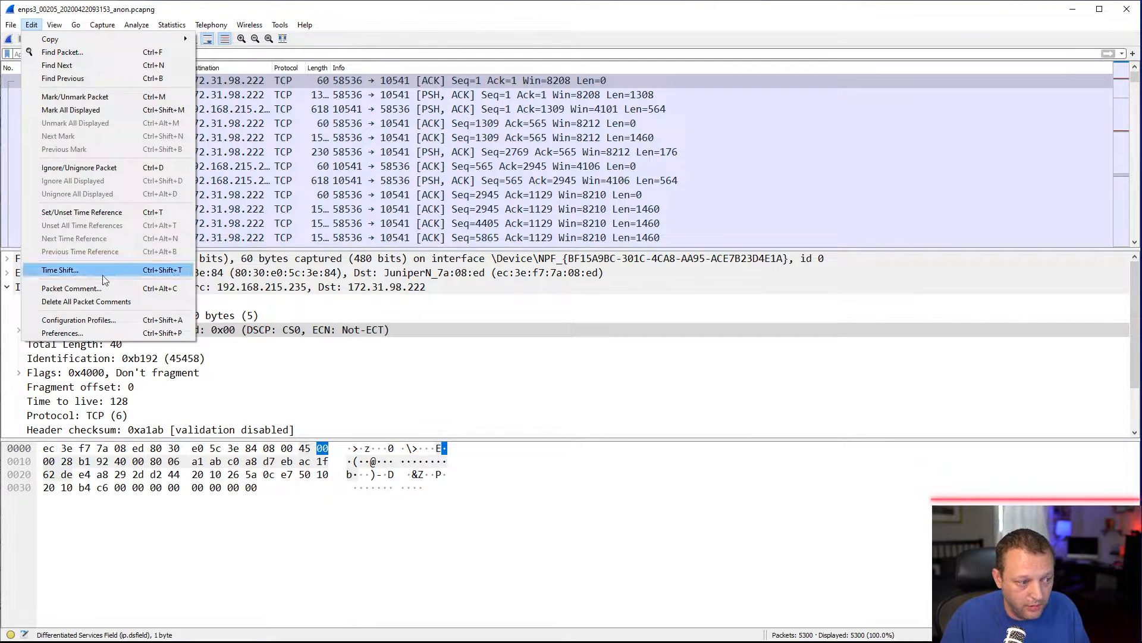
left_click(92, 334)
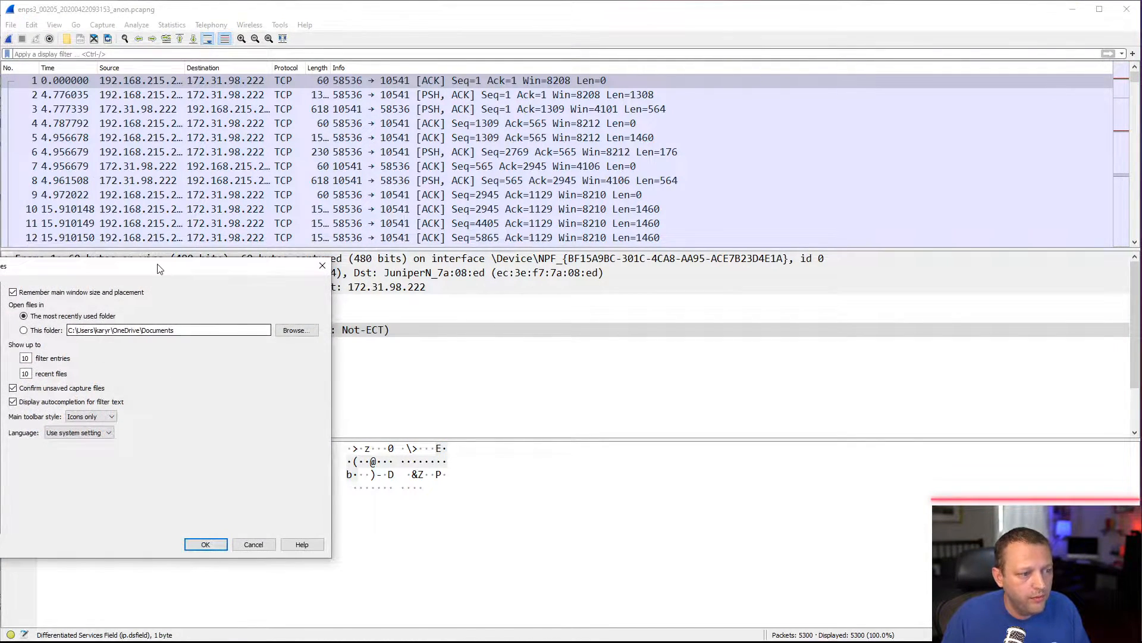
left_click_drag(160, 186, 574, 97)
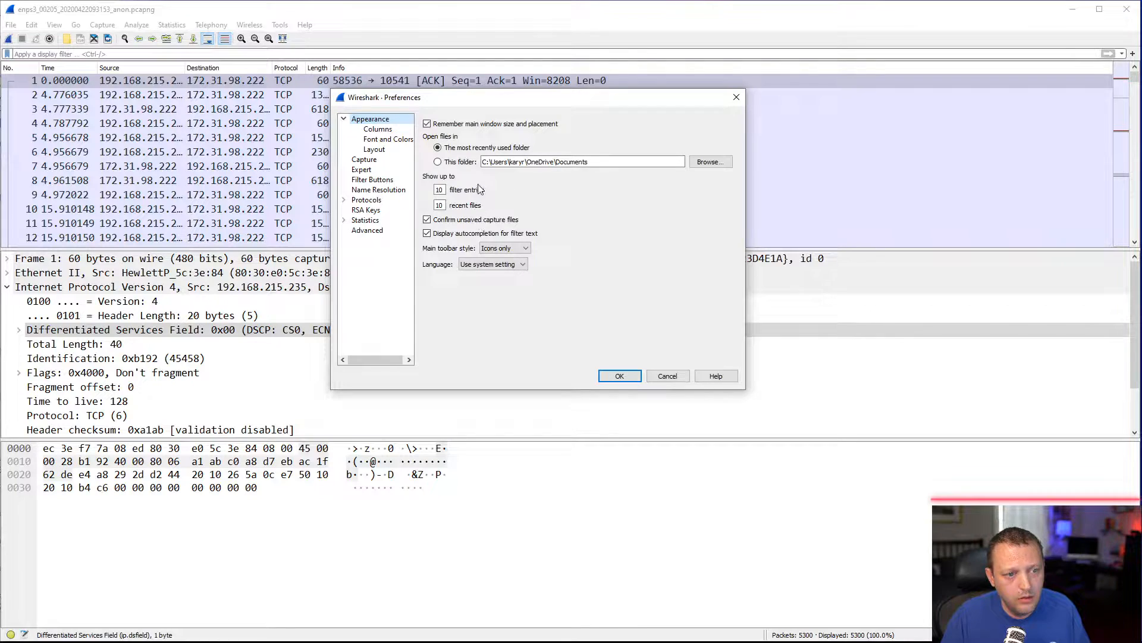
left_click(381, 130)
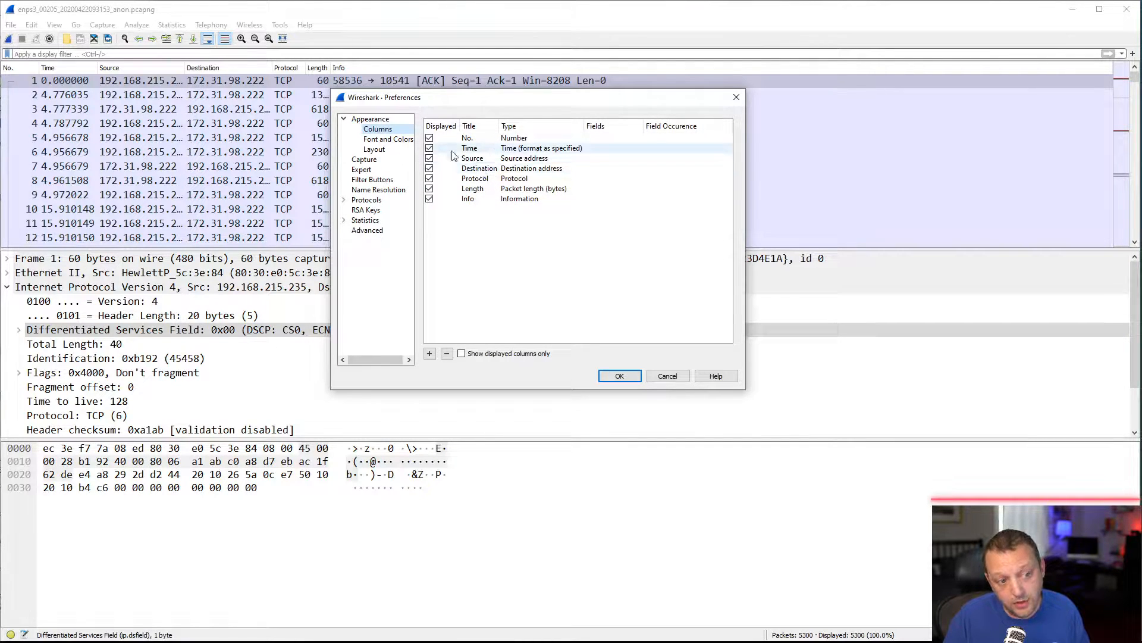
left_click(388, 140)
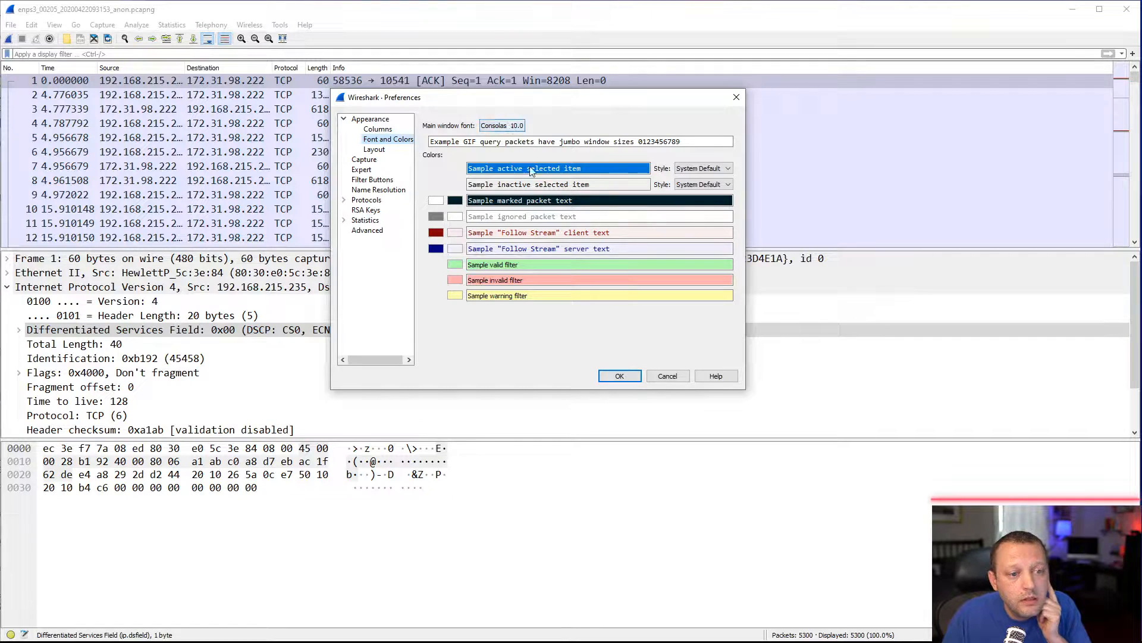
left_click(374, 149)
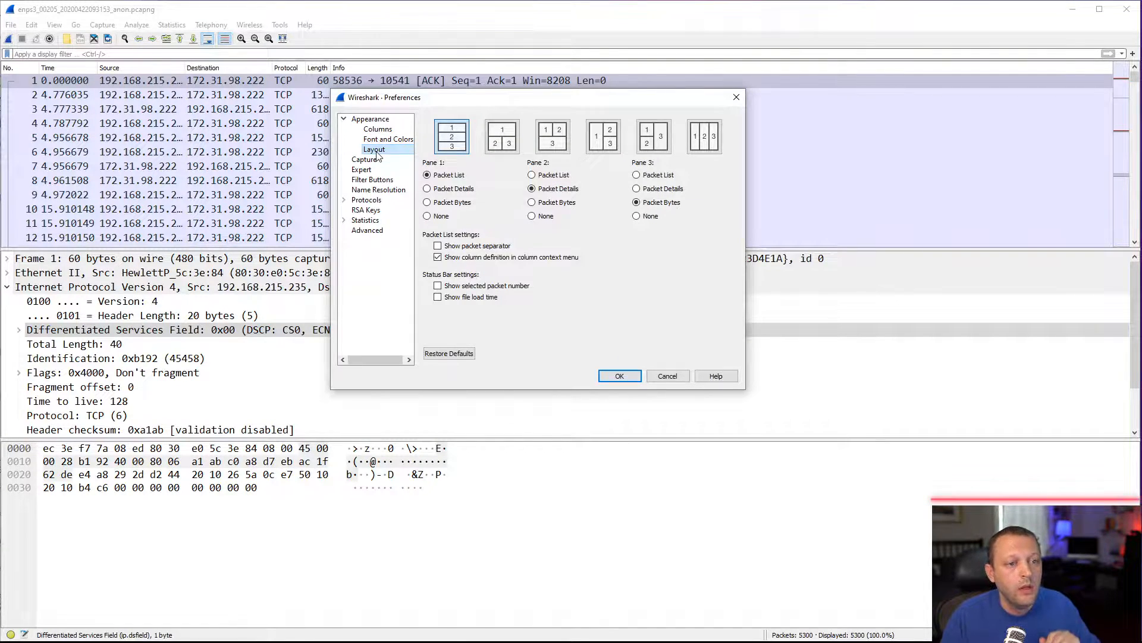
left_click(503, 145)
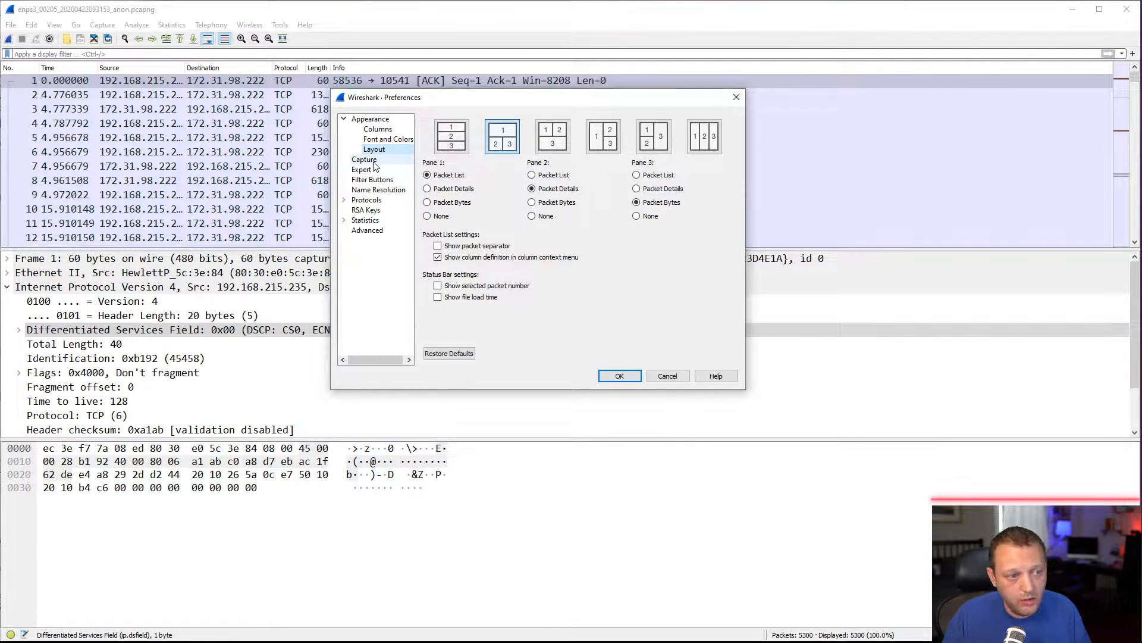
Step: Review the name resolution and advanced preferences, and apply the preference changes
left_click(384, 191)
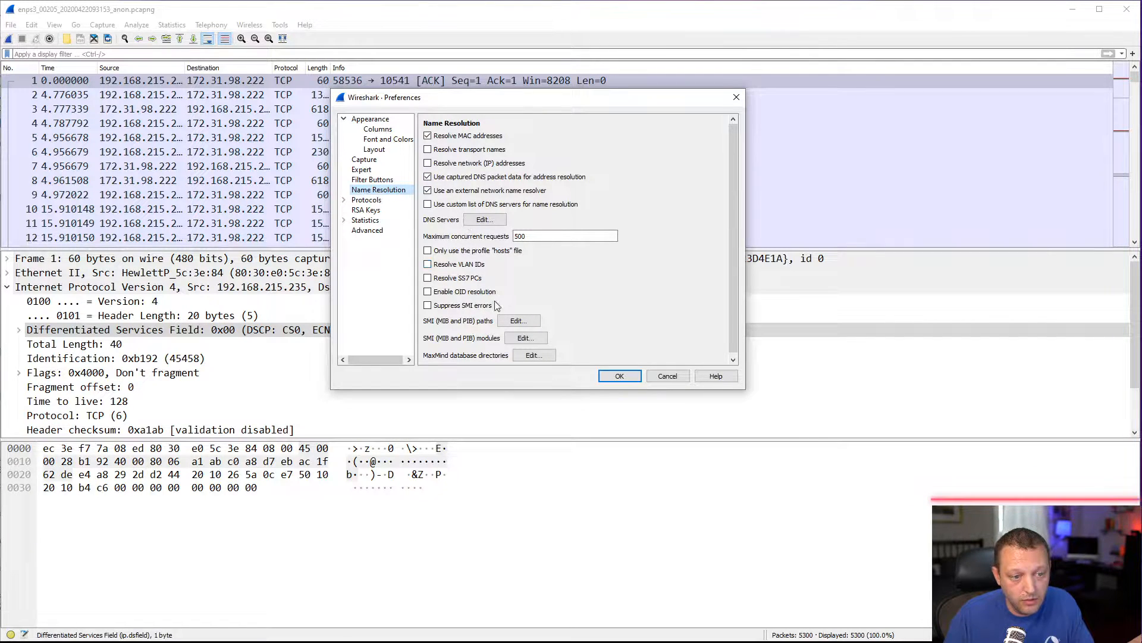
left_click(376, 237)
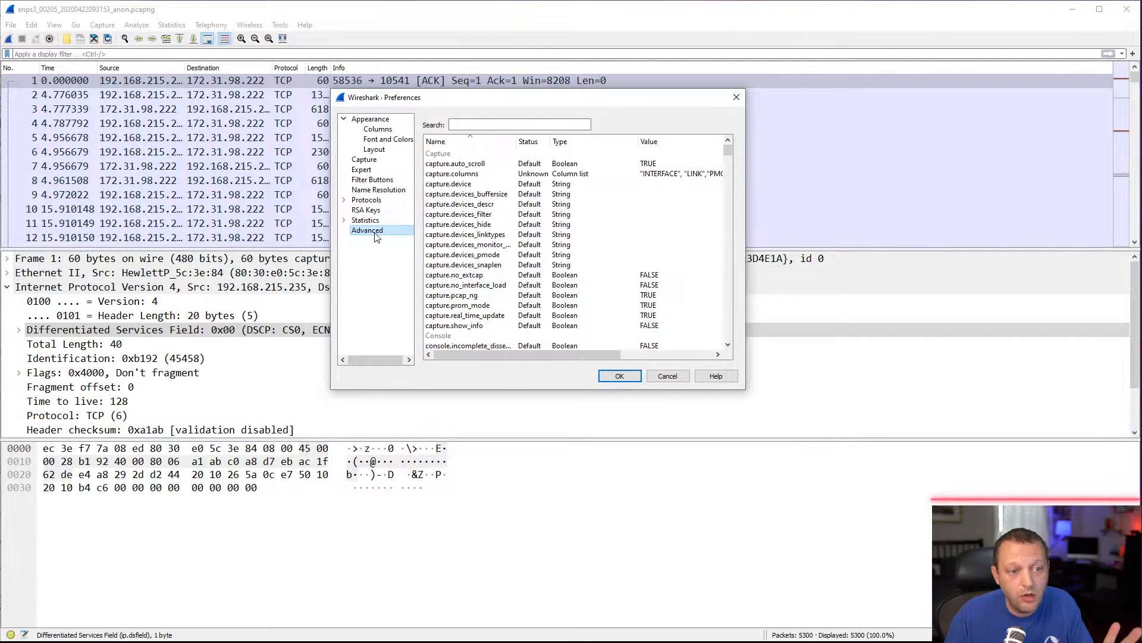
left_click(620, 376)
Step: Shrink the packet bytes pane to a narrow strip in favour of packet details, and make the packet list slightly taller
left_click(620, 379)
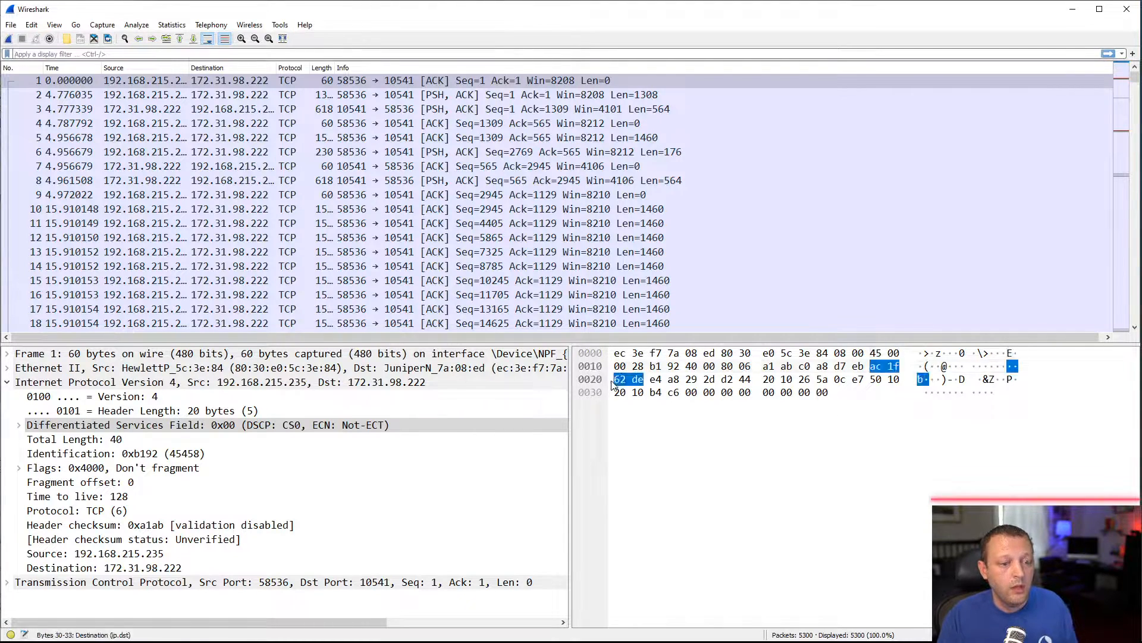
left_click(620, 392)
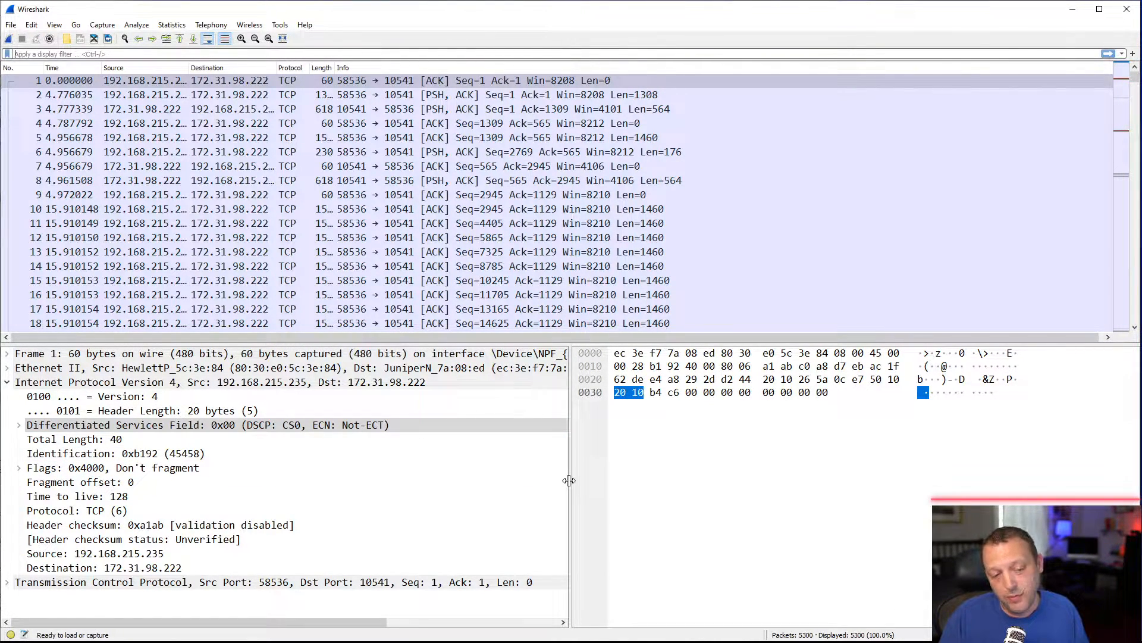
left_click(735, 393)
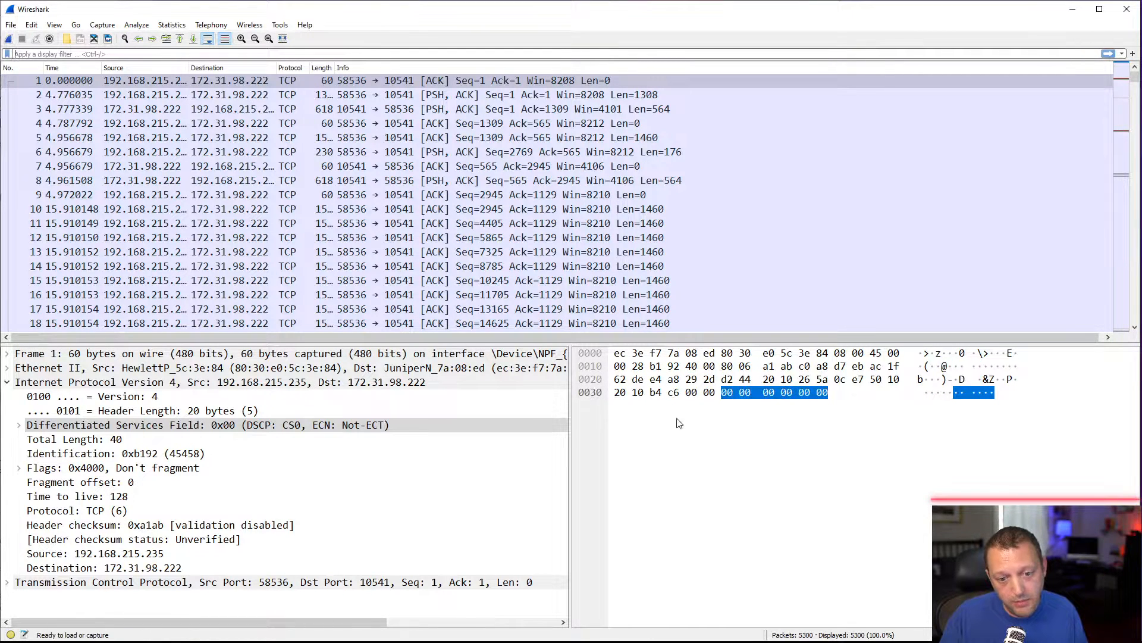
left_click_drag(570, 502, 1116, 467)
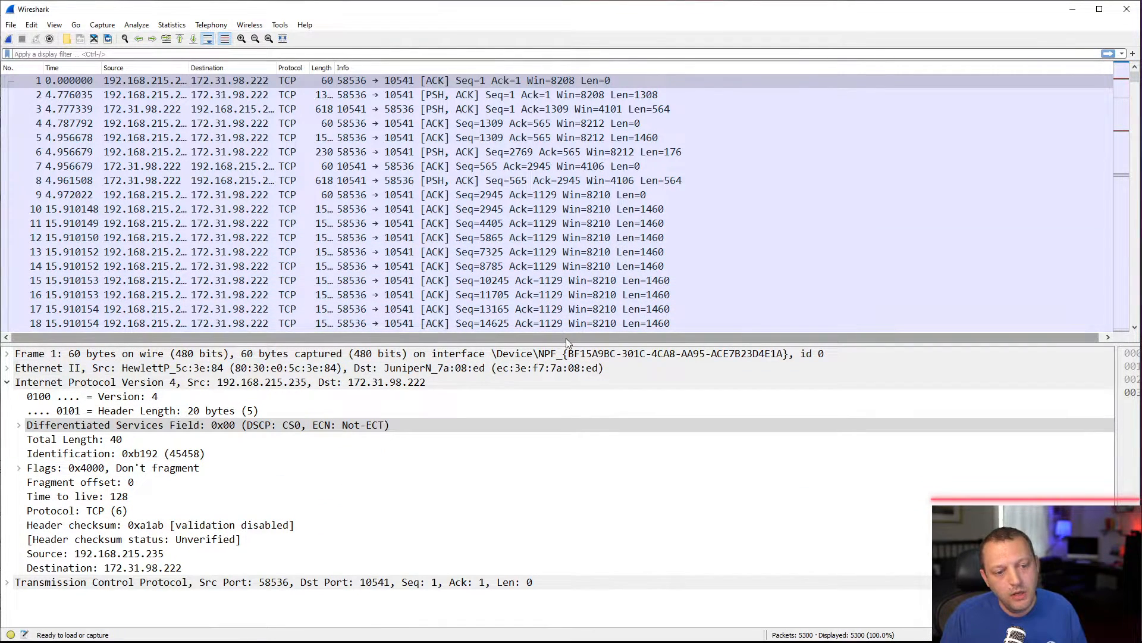
left_click_drag(566, 342, 592, 363)
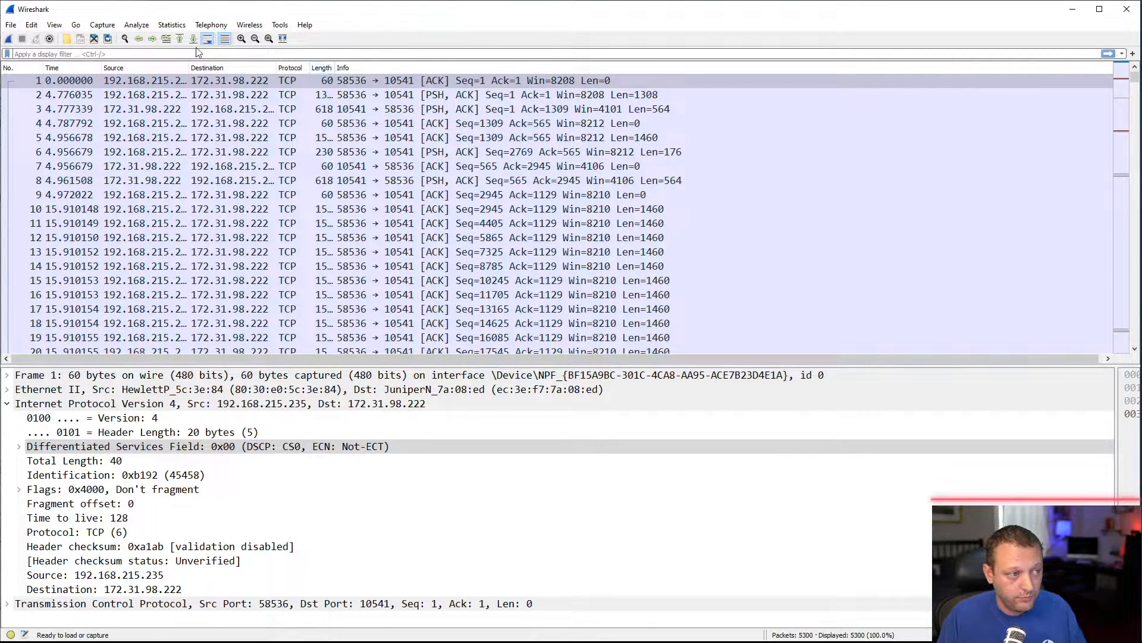
Step: Open the coloring rules and disable HSRP State Change, Spanning Tree Topology Change, OSPF State Change, ICMP errors, ARP, ICMP, TCP RST and SCTP ABORT
left_click(55, 27)
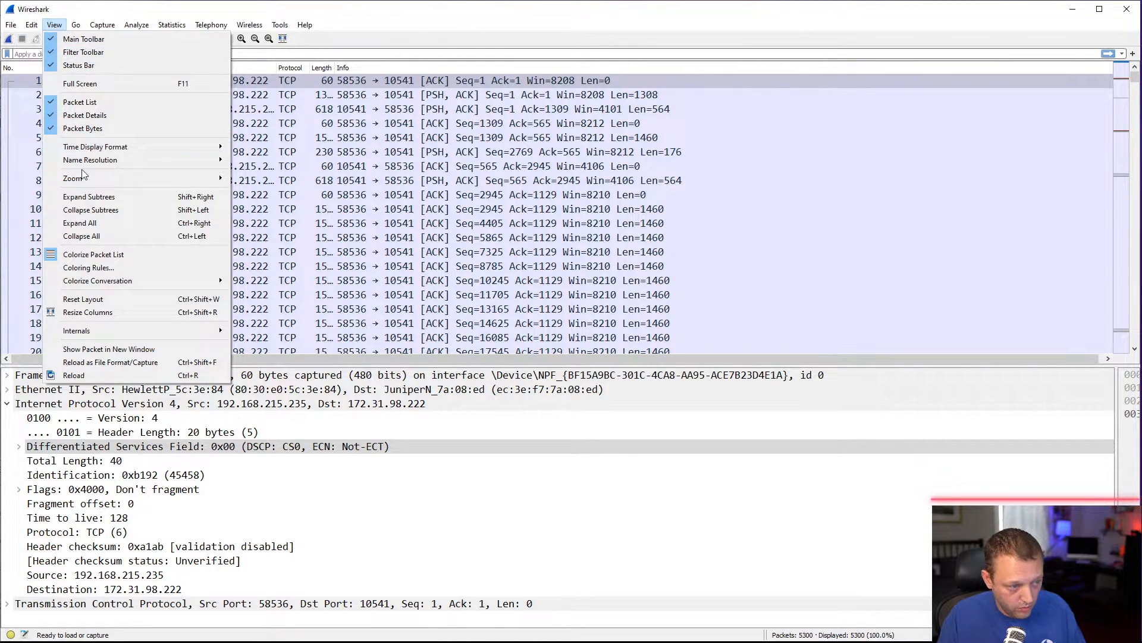
left_click(98, 266)
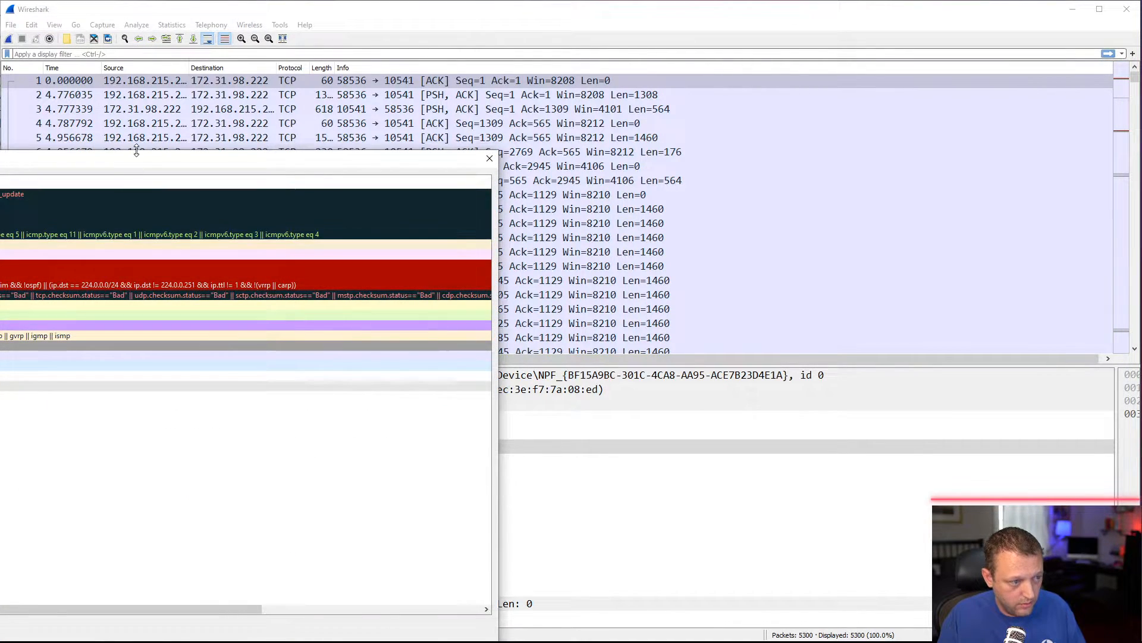
left_click_drag(139, 162, 579, 52)
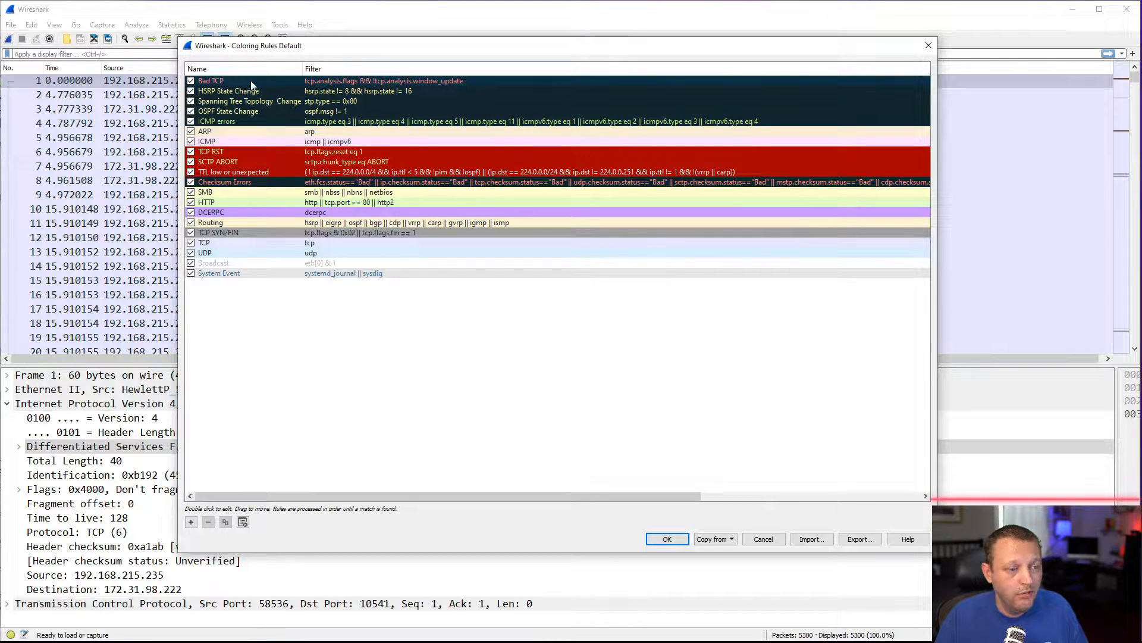
left_click(190, 92)
left_click(191, 101)
left_click(190, 111)
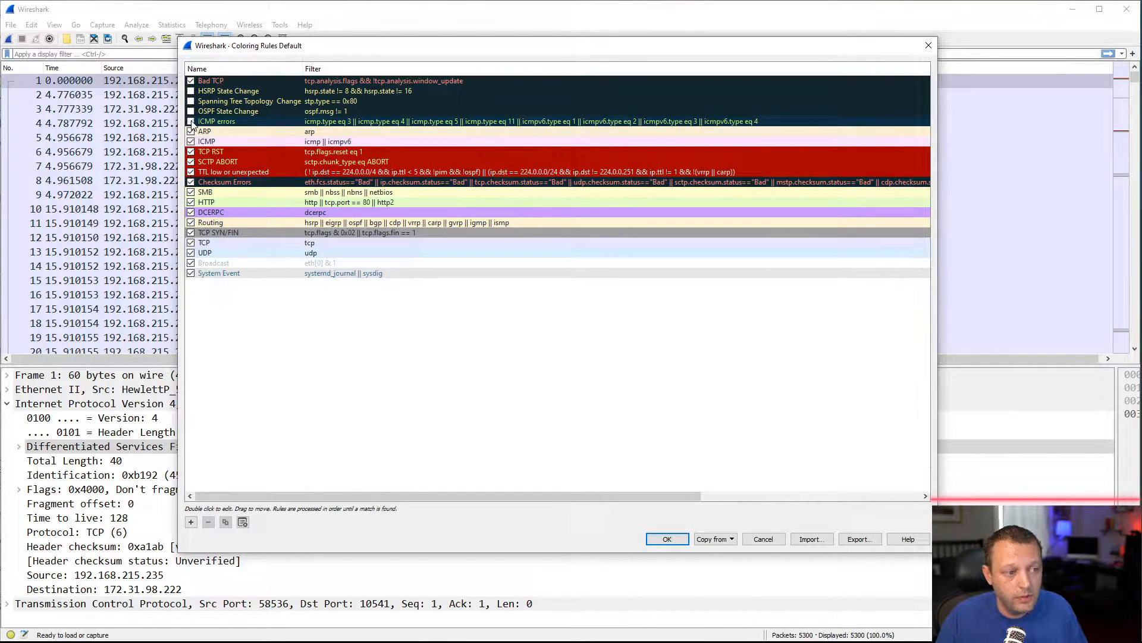
left_click(191, 122)
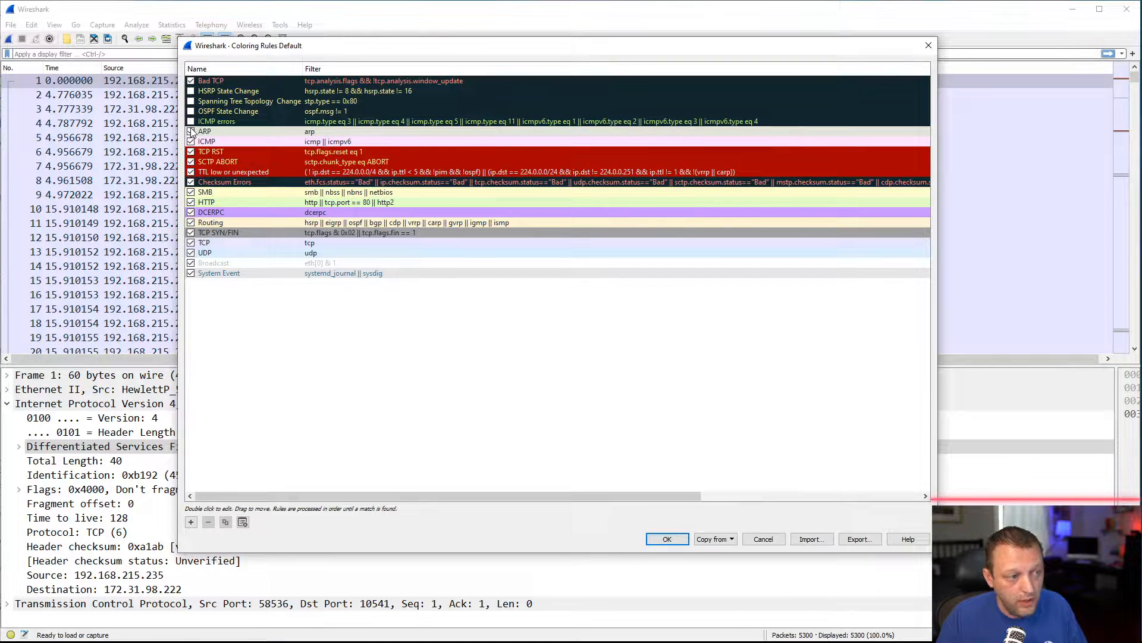
left_click(190, 132)
left_click(190, 141)
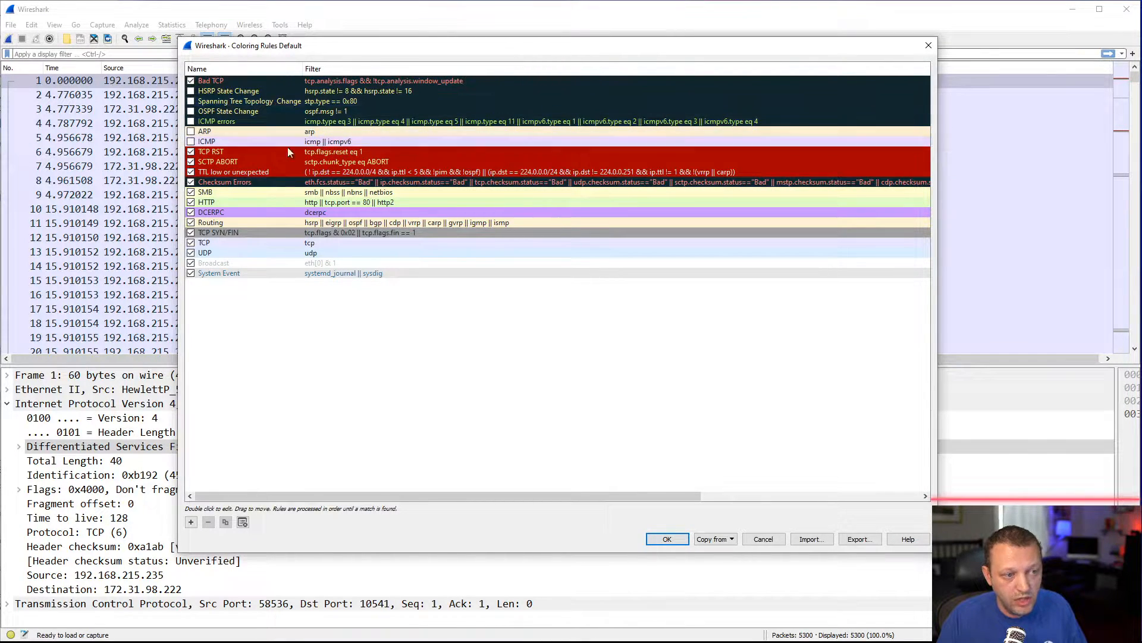
left_click(191, 152)
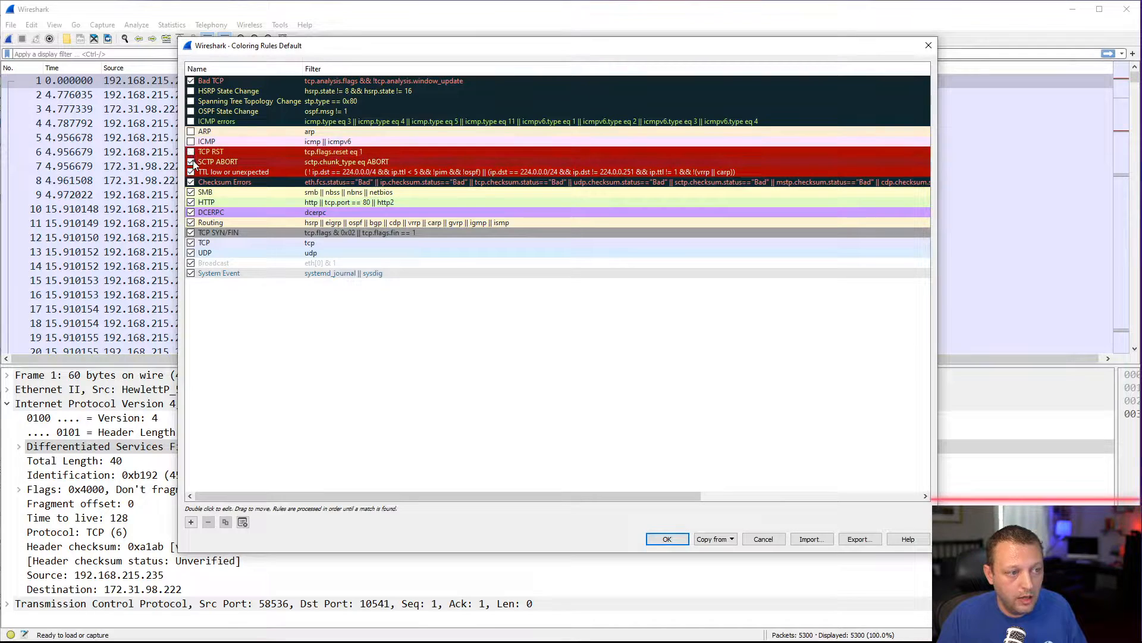
left_click(191, 162)
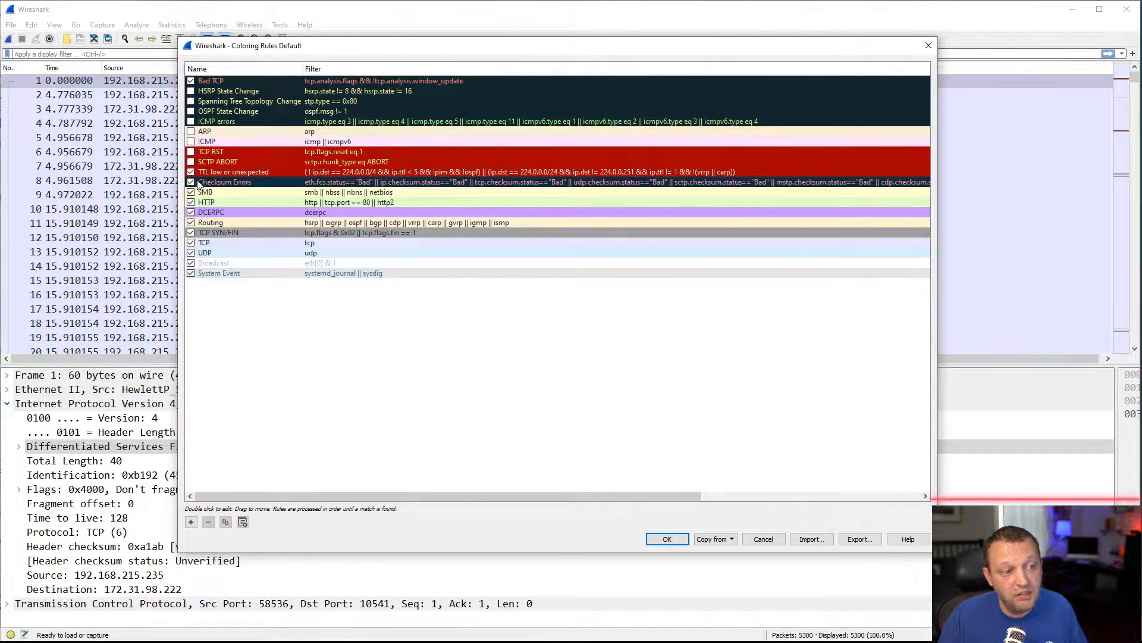
Step: Disable the SMB, HTTP, DCERPC, Routing, TCP, UDP, Broadcast and System Event coloring rules
left_click(241, 184)
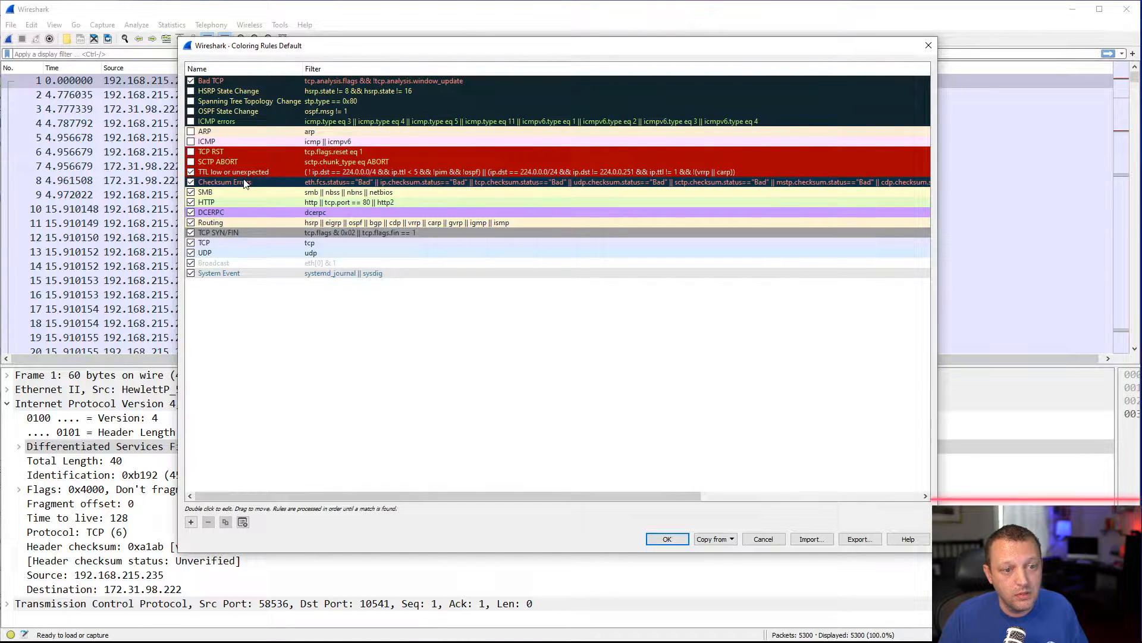
left_click(190, 202)
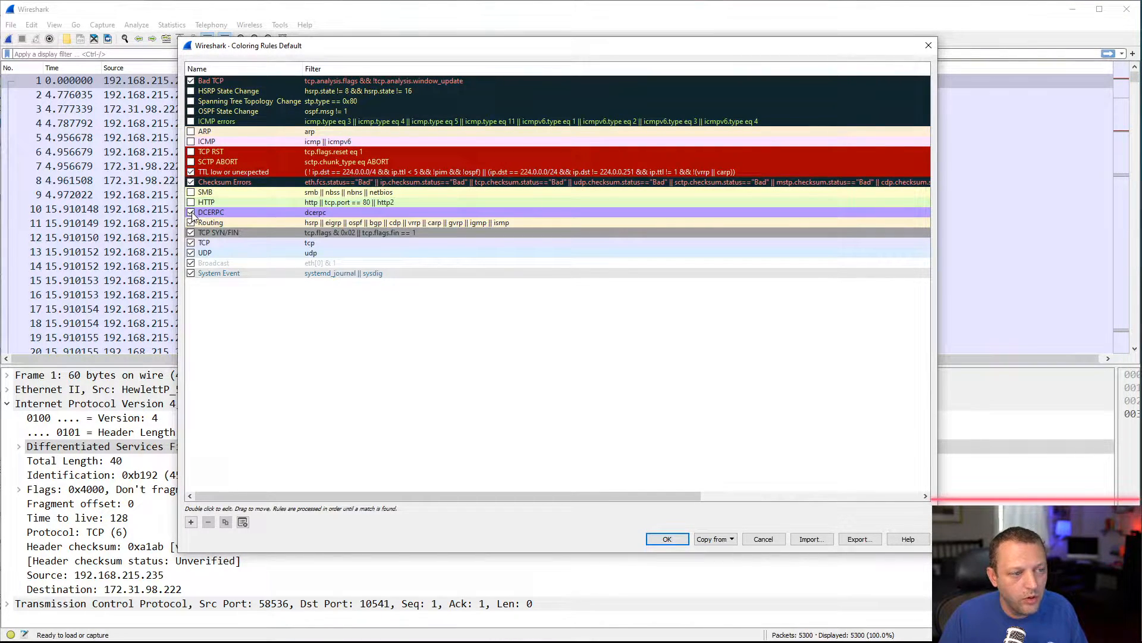
left_click(191, 213)
left_click(191, 222)
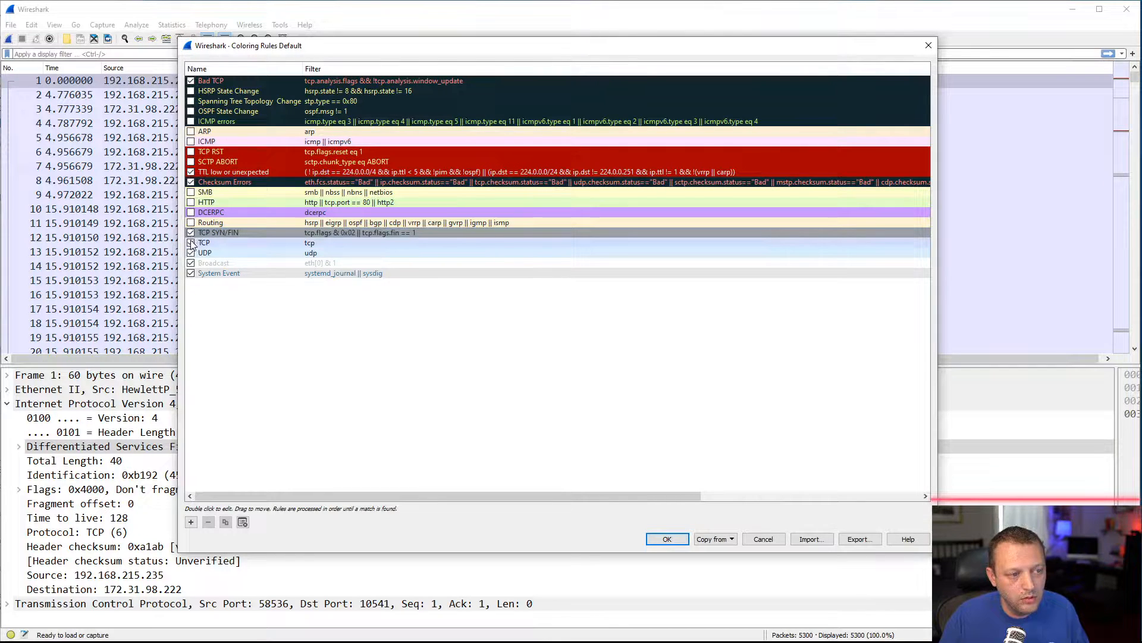
left_click(190, 243)
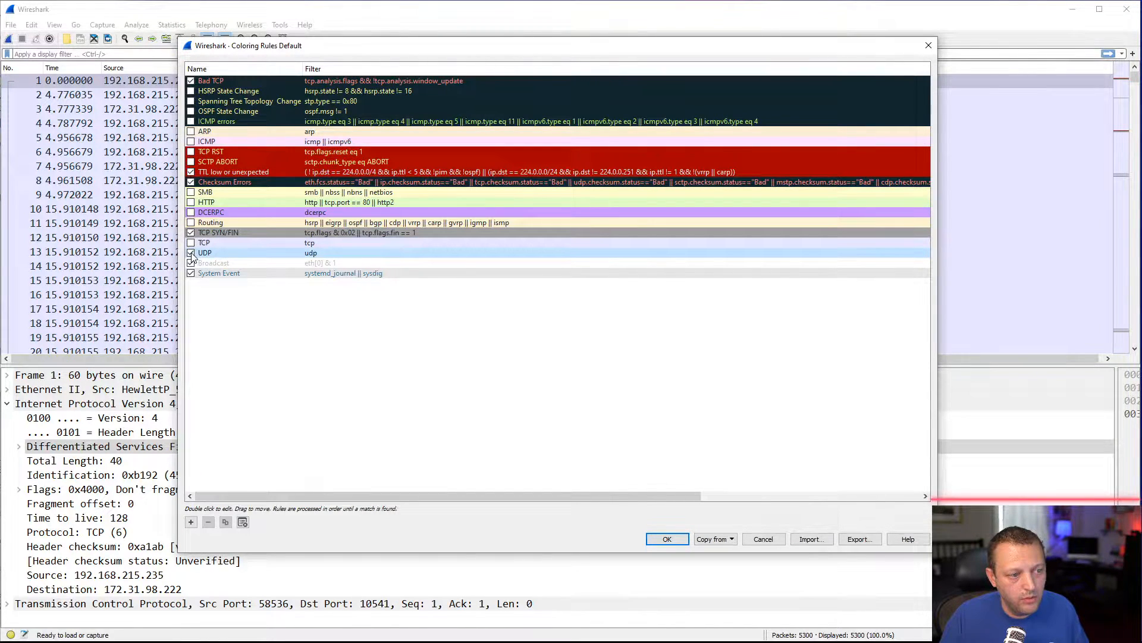
left_click(191, 253)
left_click(191, 263)
left_click(191, 273)
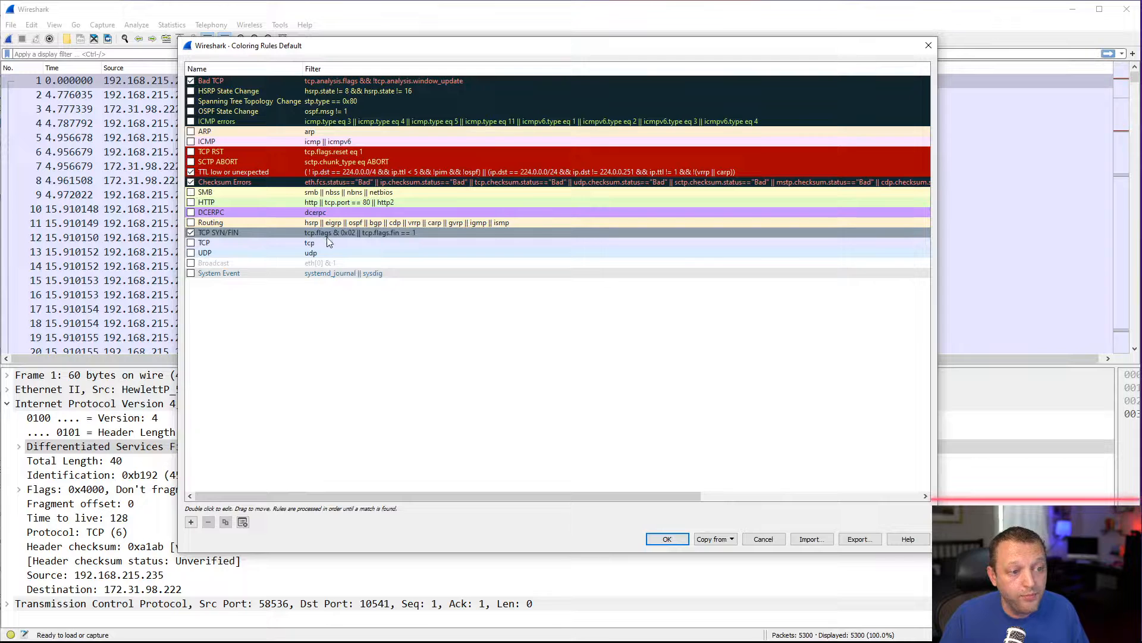
Step: Replace the filter of the TCP SYN/FIN coloring rule with tcp.flags==2 and apply the coloring rule changes
double_click(326, 233)
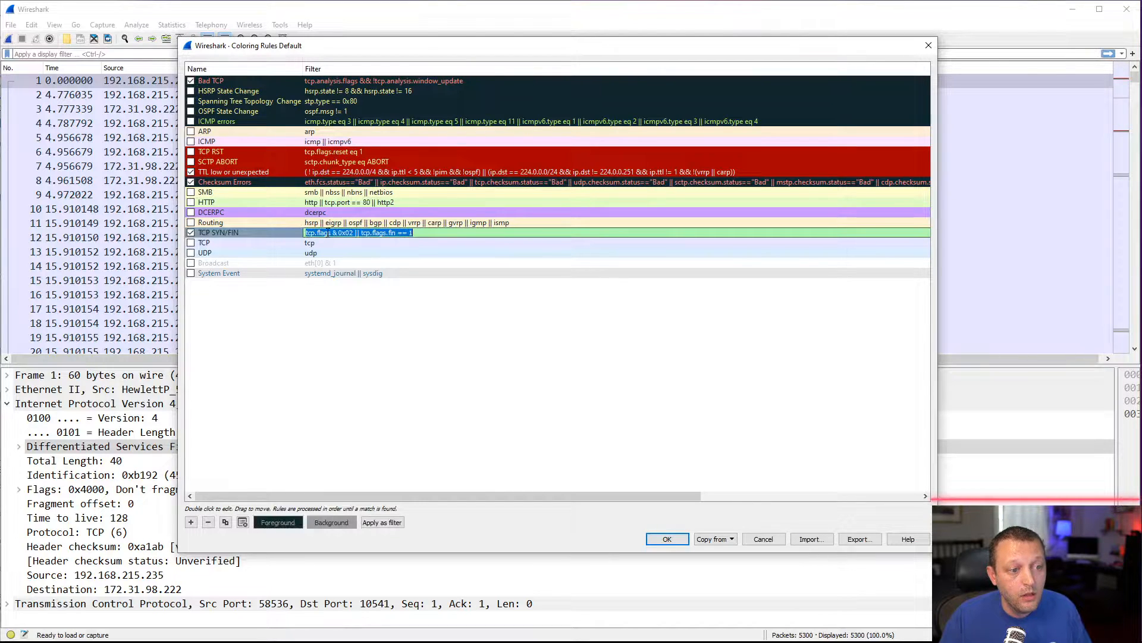
left_click(445, 233)
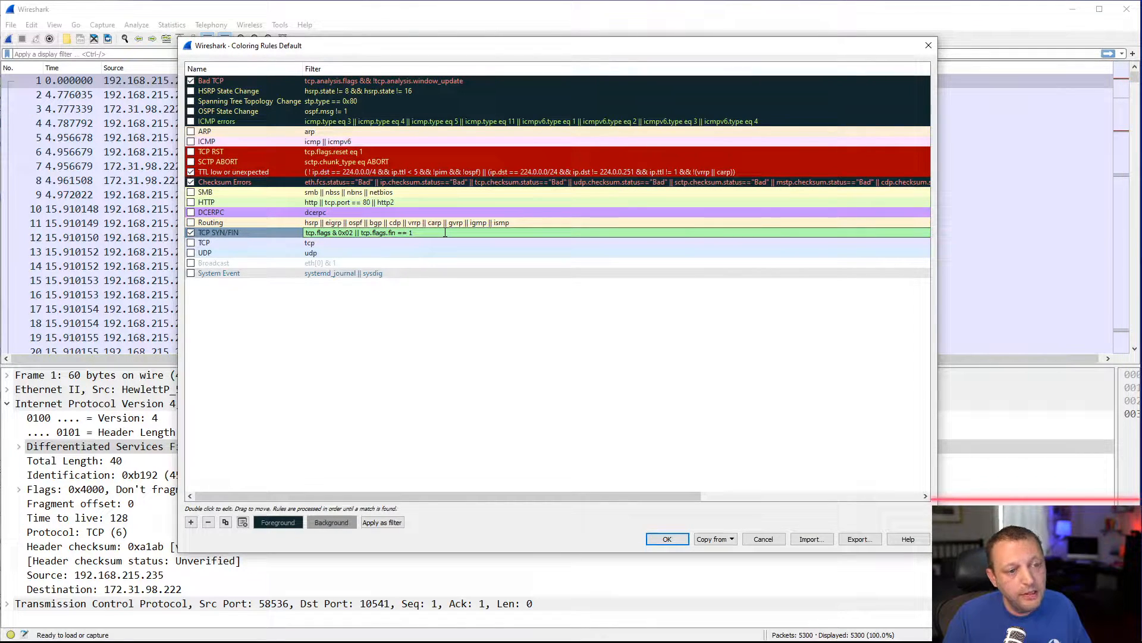
key("BackSpace")
key("BackSpace")
key("BackSpace")
key("BackSpace")
key("BackSpace")
key("BackSpace")
key("BackSpace")
key("BackSpace")
key("BackSpace")
key("BackSpace")
key("BackSpace")
key("BackSpace")
key("BackSpace")
key("BackSpace")
key("BackSpace")
key("BackSpace")
key("BackSpace")
key("BackSpace")
key("BackSpace")
key("BackSpace")
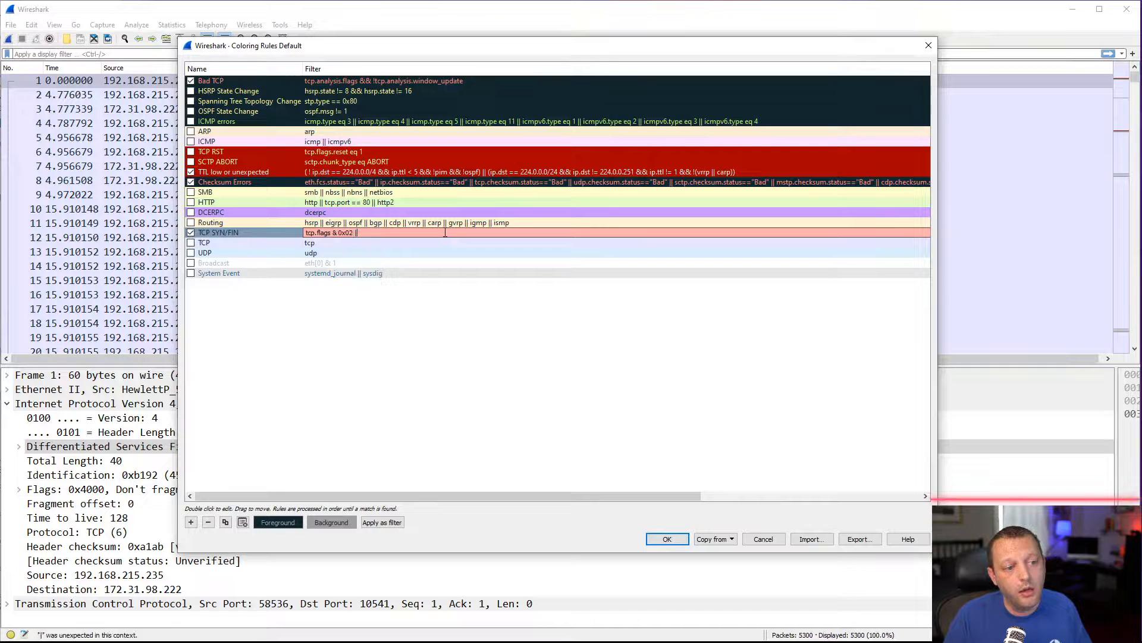
key("BackSpace")
key("BackSpace")
key("BackSpace")
key("BackSpace")
key("BackSpace")
key("BackSpace")
key("BackSpace")
key("BackSpace")
key("BackSpace")
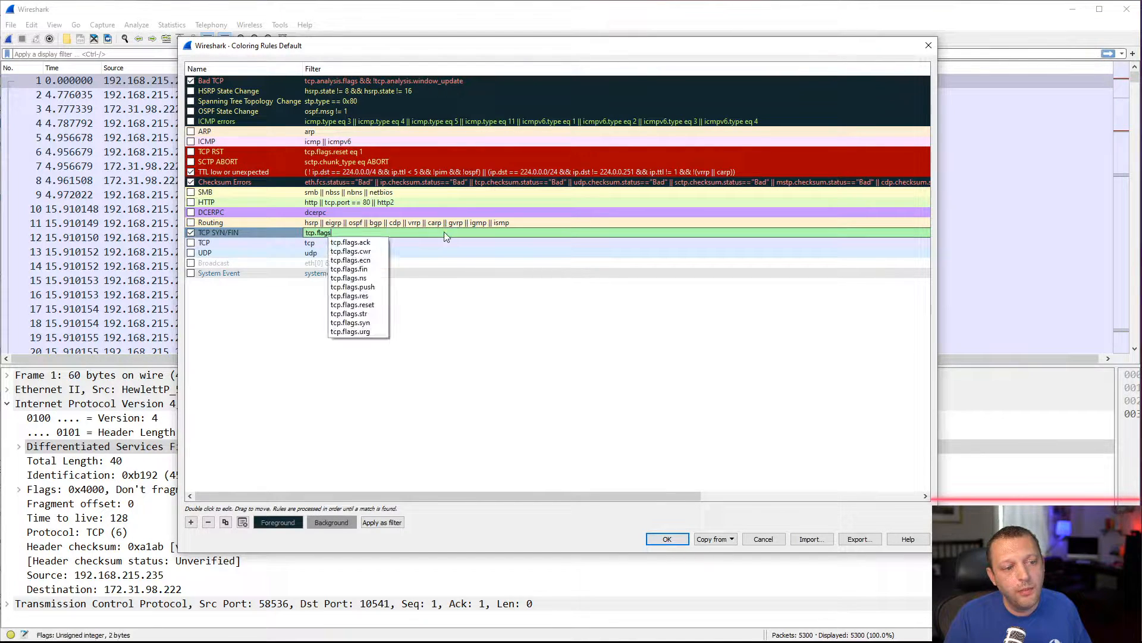
type("==2")
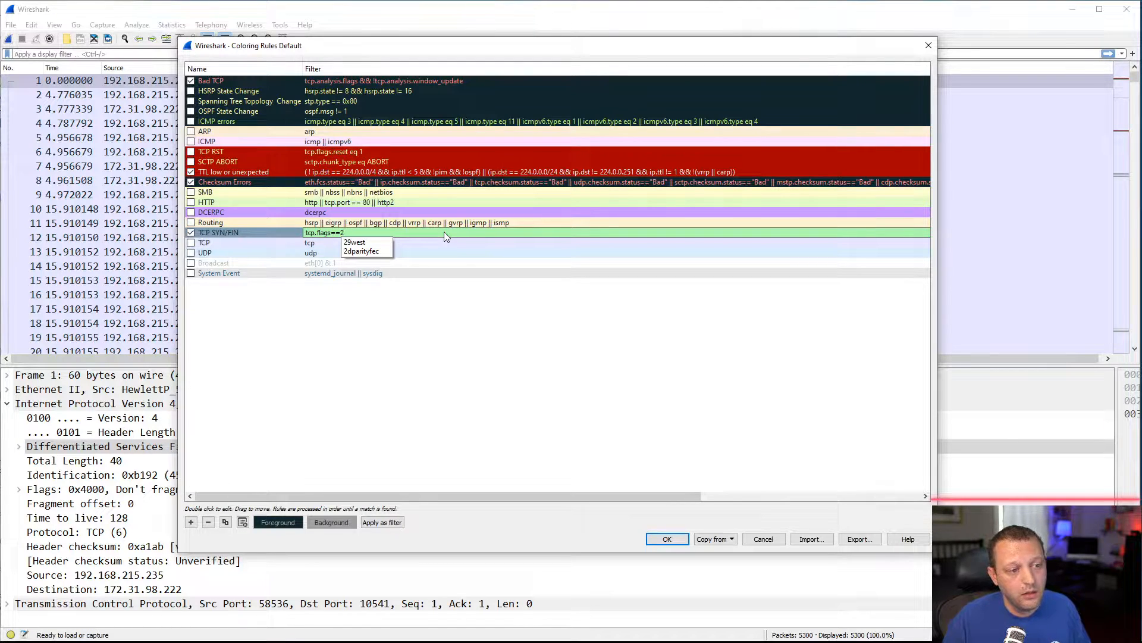
left_click(370, 331)
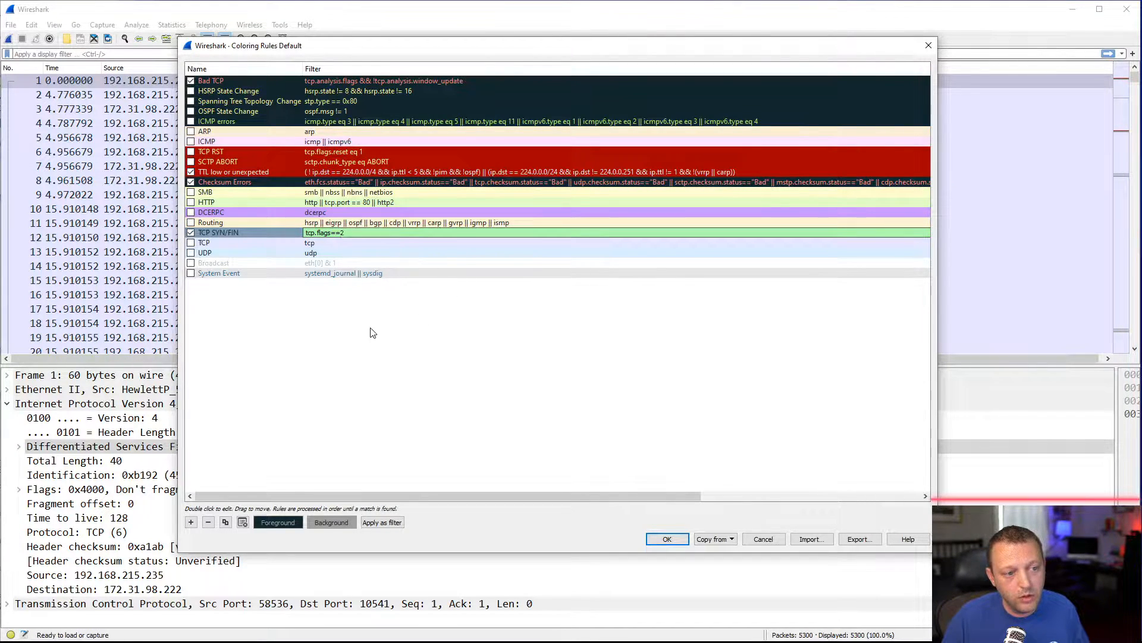
left_click(371, 332)
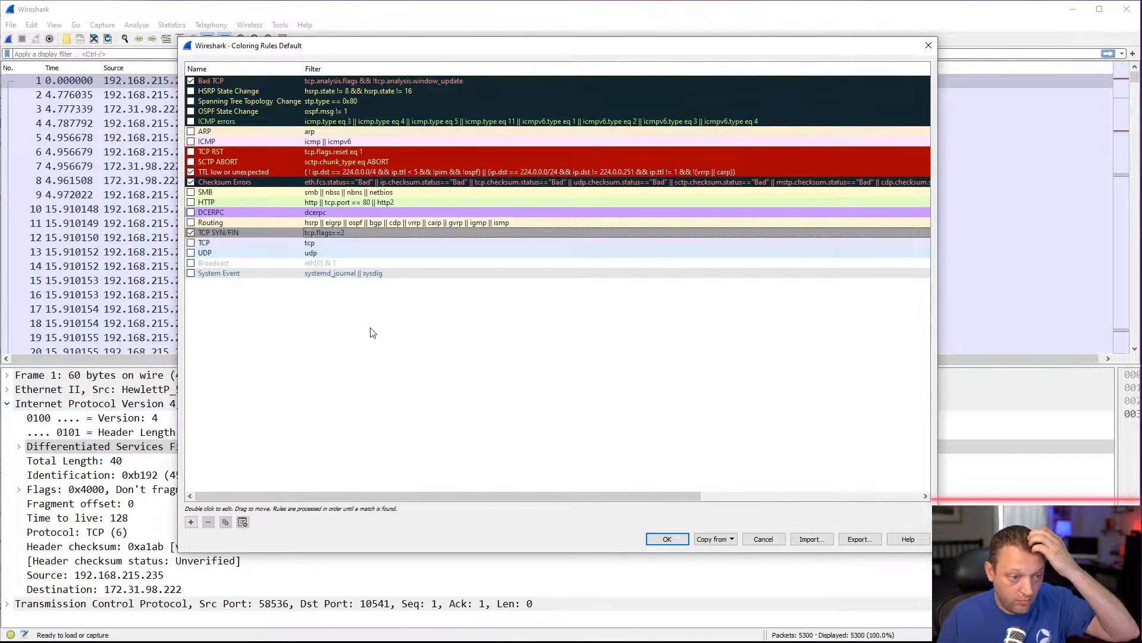
left_click(352, 232)
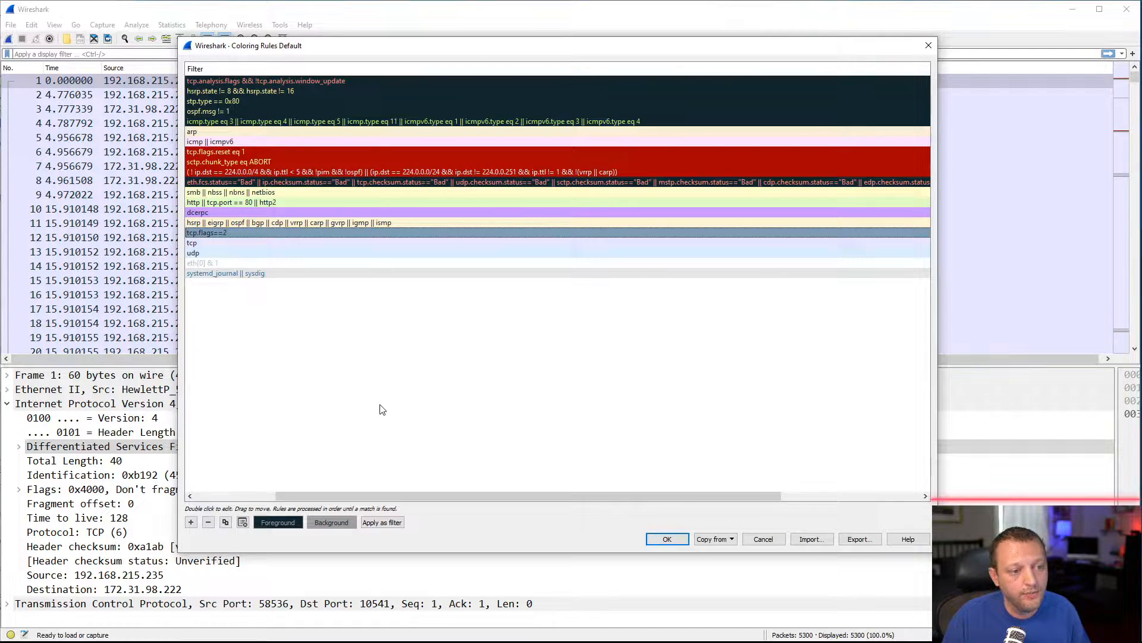
left_click_drag(423, 495, 300, 506)
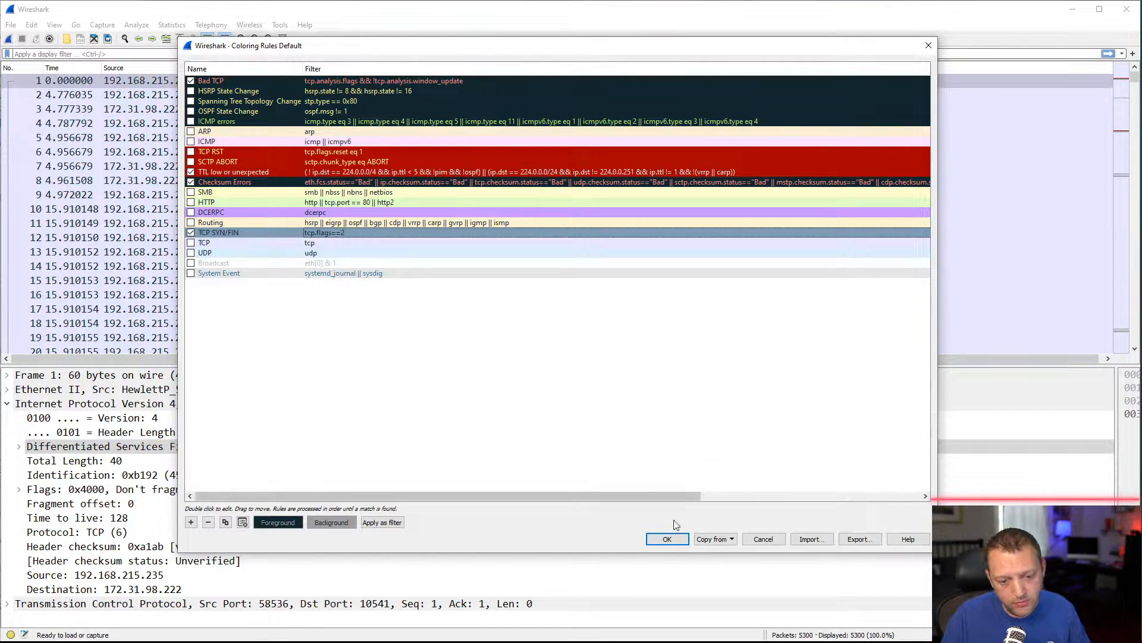
left_click(668, 539)
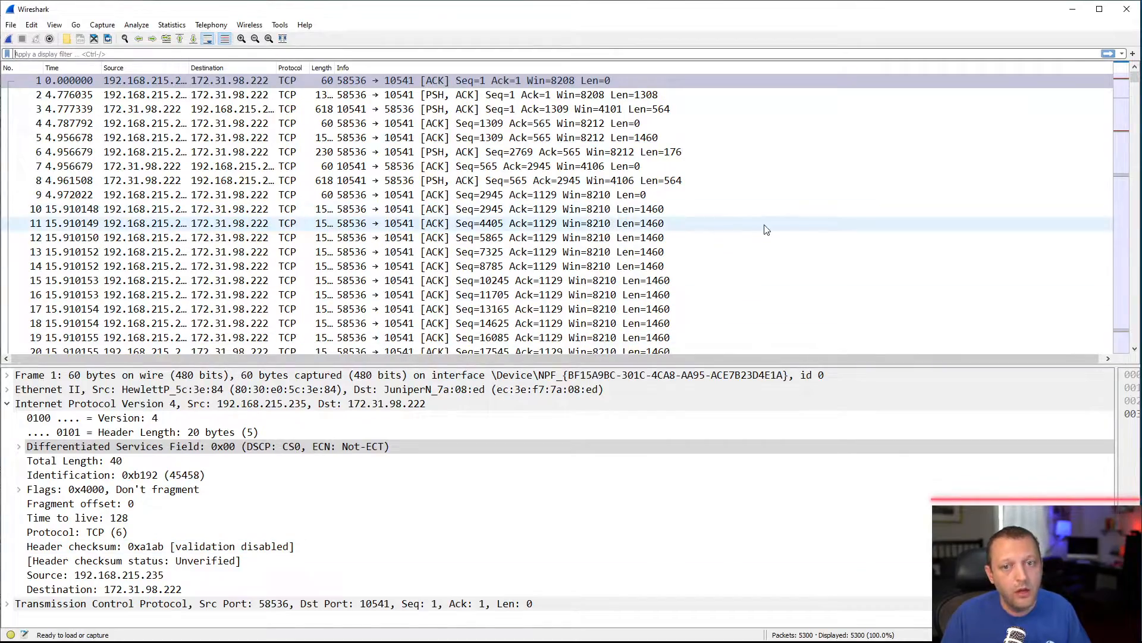
Step: Widen the Time, Source, Destination and Length columns of the packet list until full IP addresses and packet lengths fit
left_click(1140, 119)
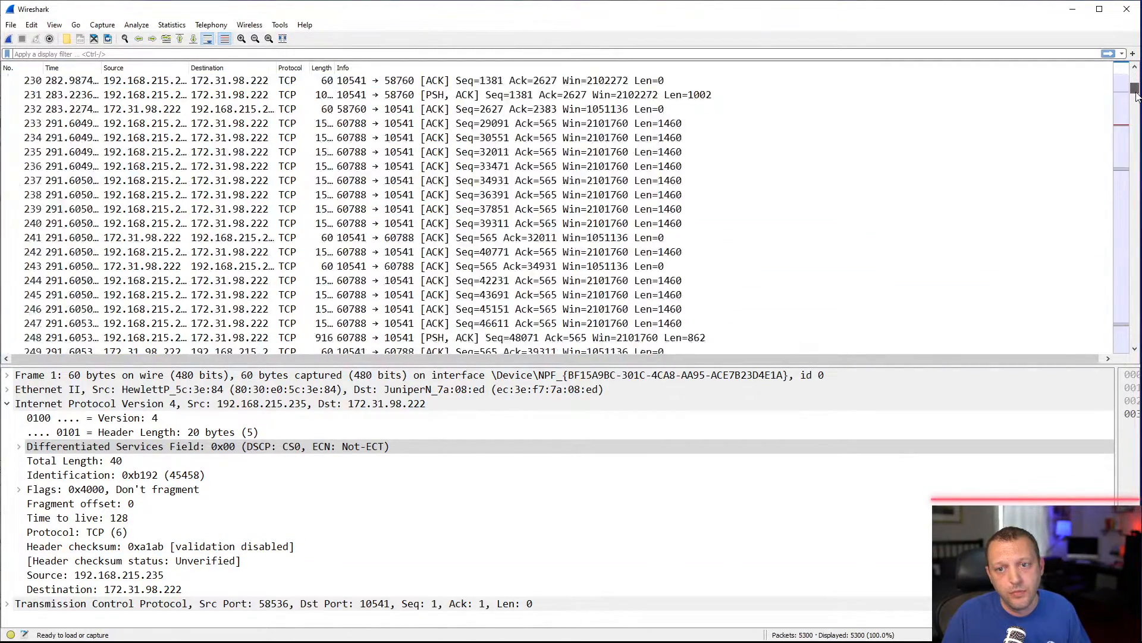
left_click_drag(1137, 119, 1134, 75)
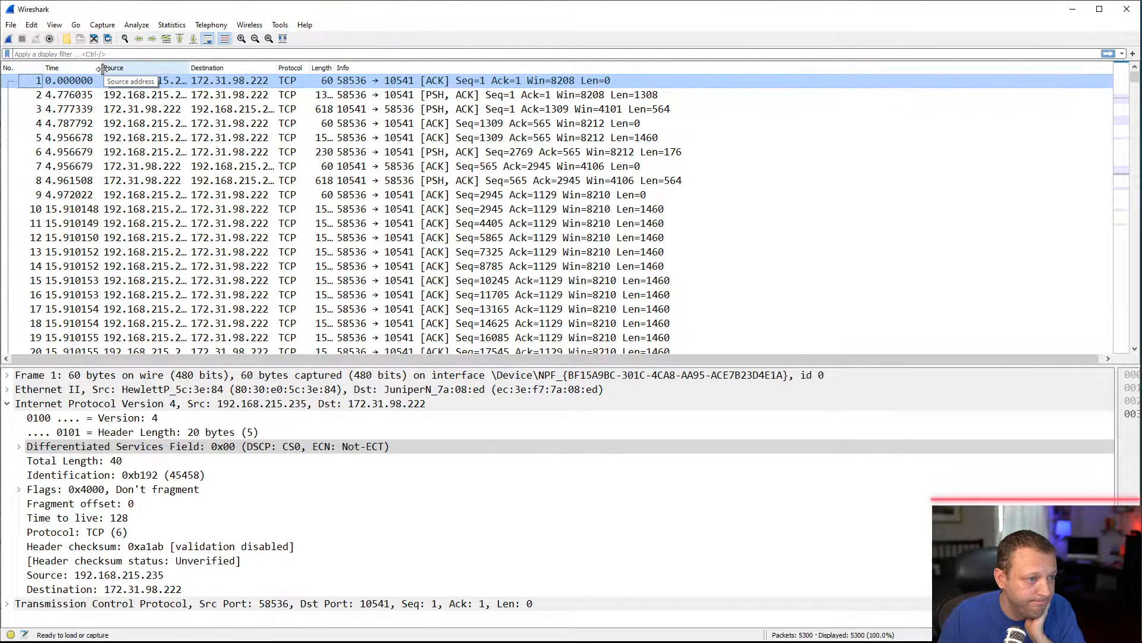
left_click_drag(102, 66, 119, 67)
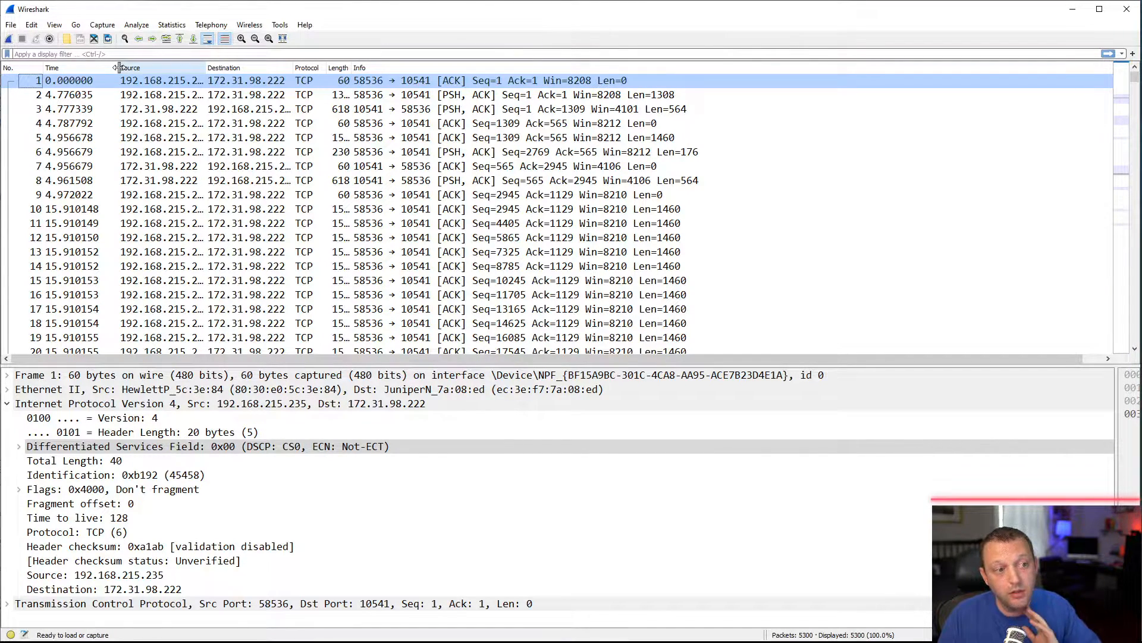
left_click_drag(206, 65, 223, 66)
left_click_drag(310, 67, 418, 66)
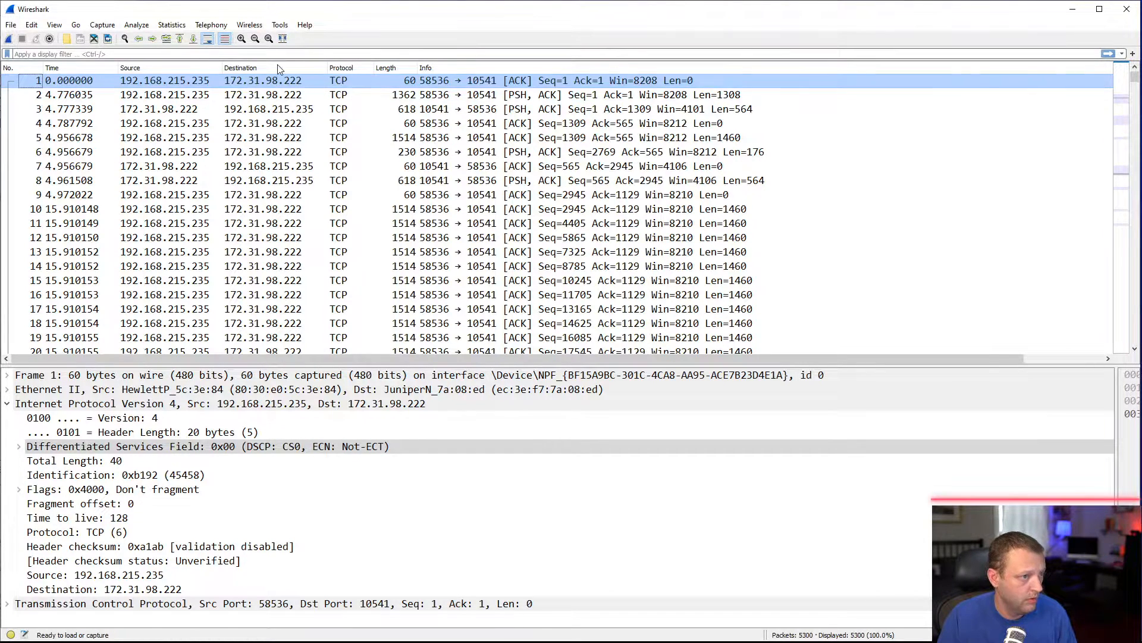
Step: View the Wireshark version information, search the authors list for a contributor's first name, select the matching author and close the information
left_click(305, 24)
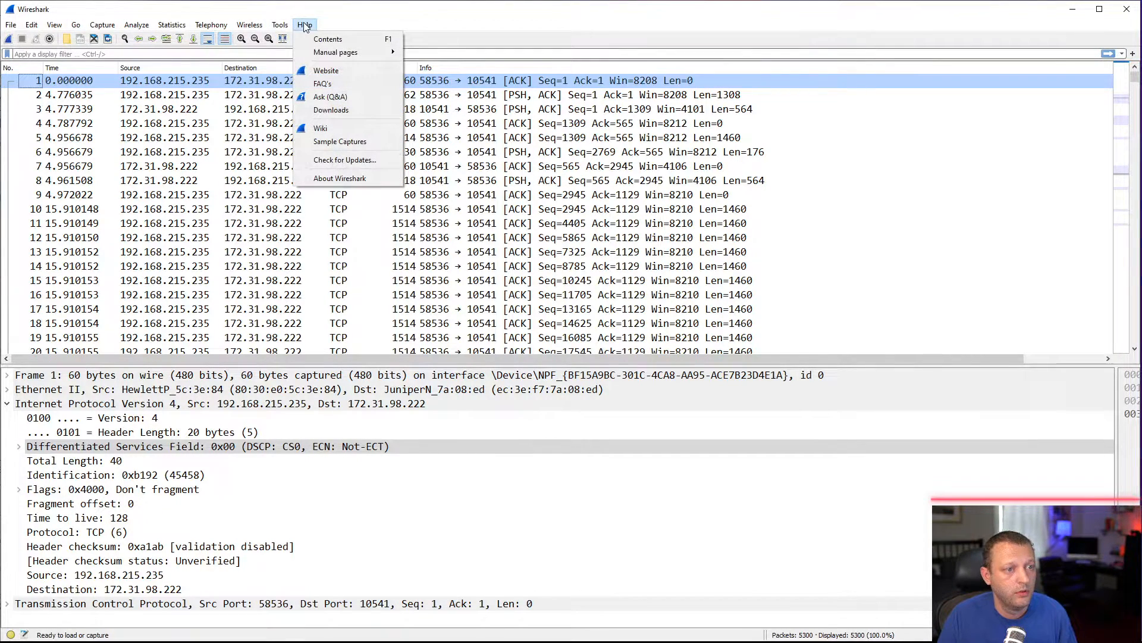
left_click(336, 179)
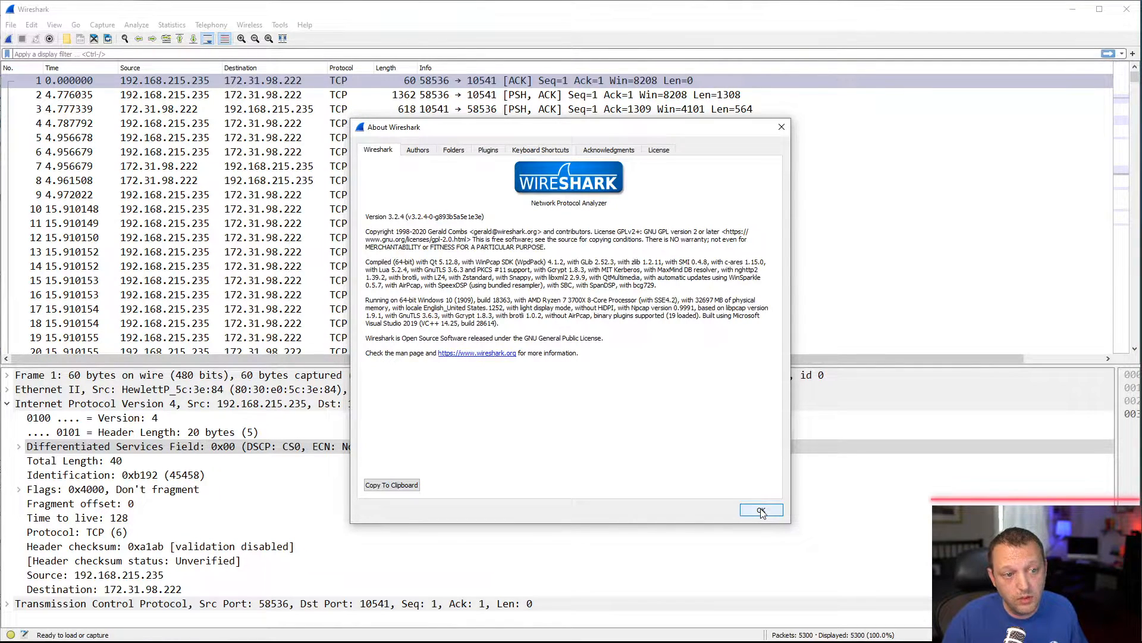
left_click(416, 151)
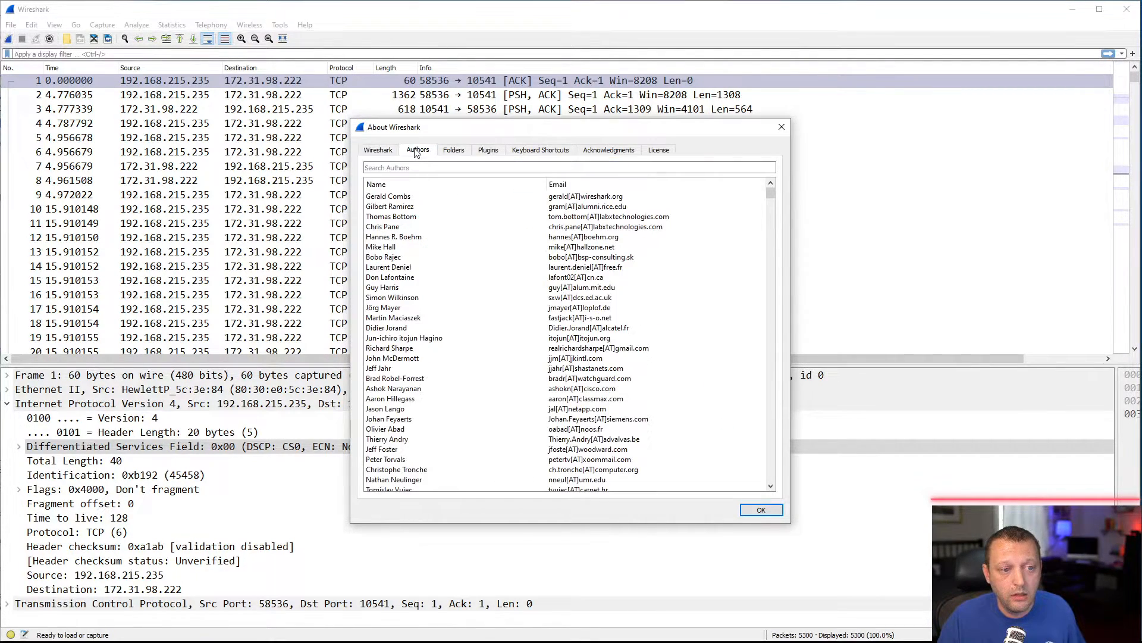
left_click(480, 167)
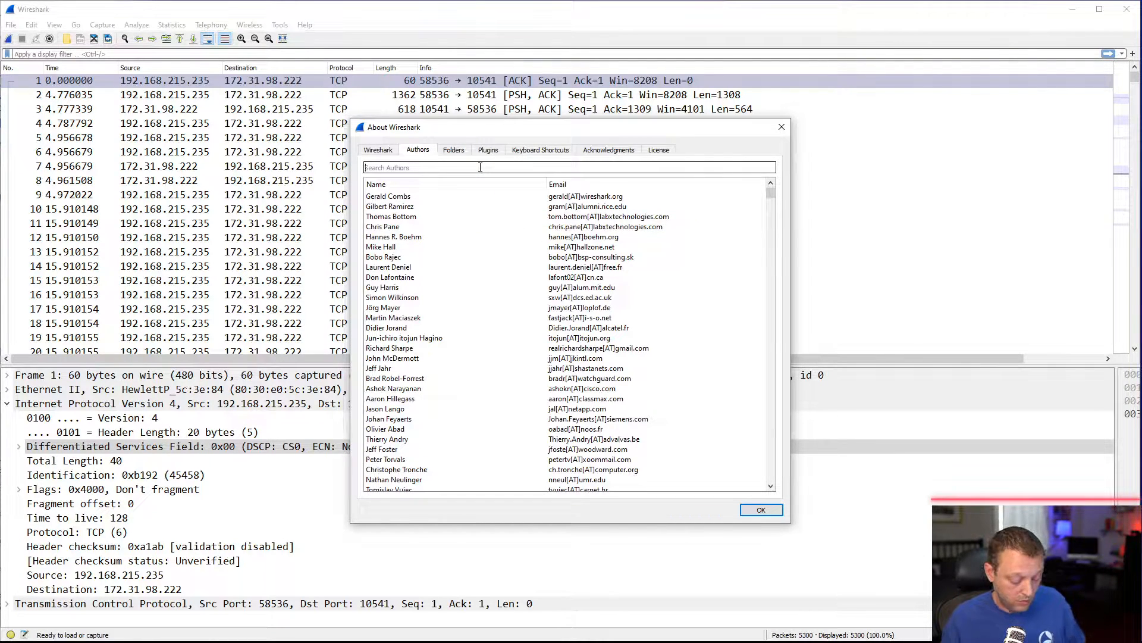
type("kary")
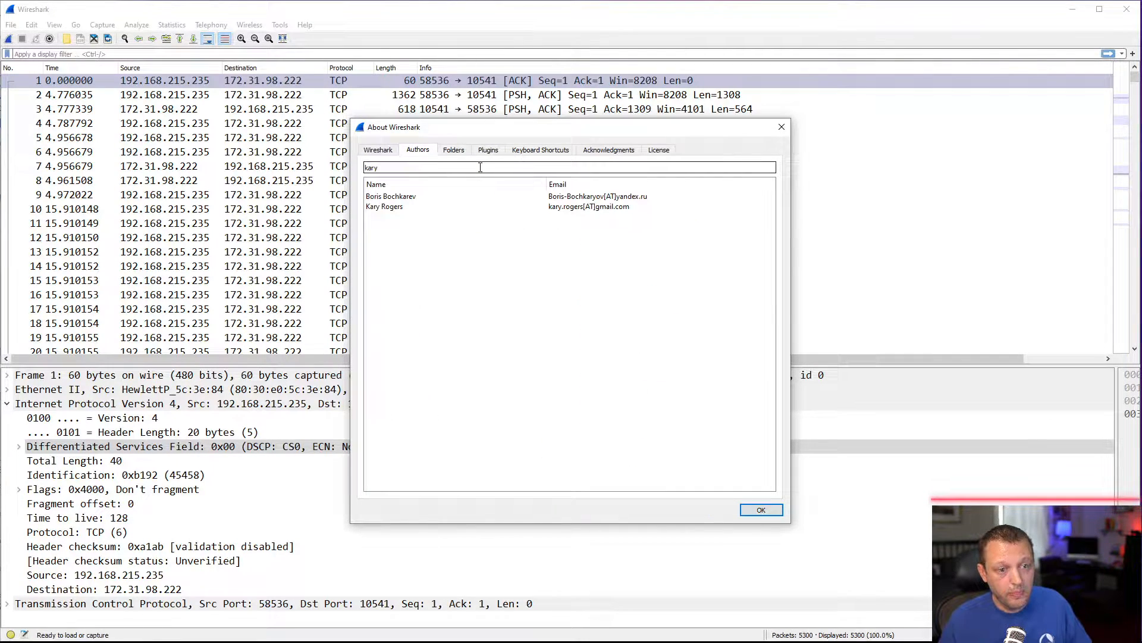
left_click(405, 206)
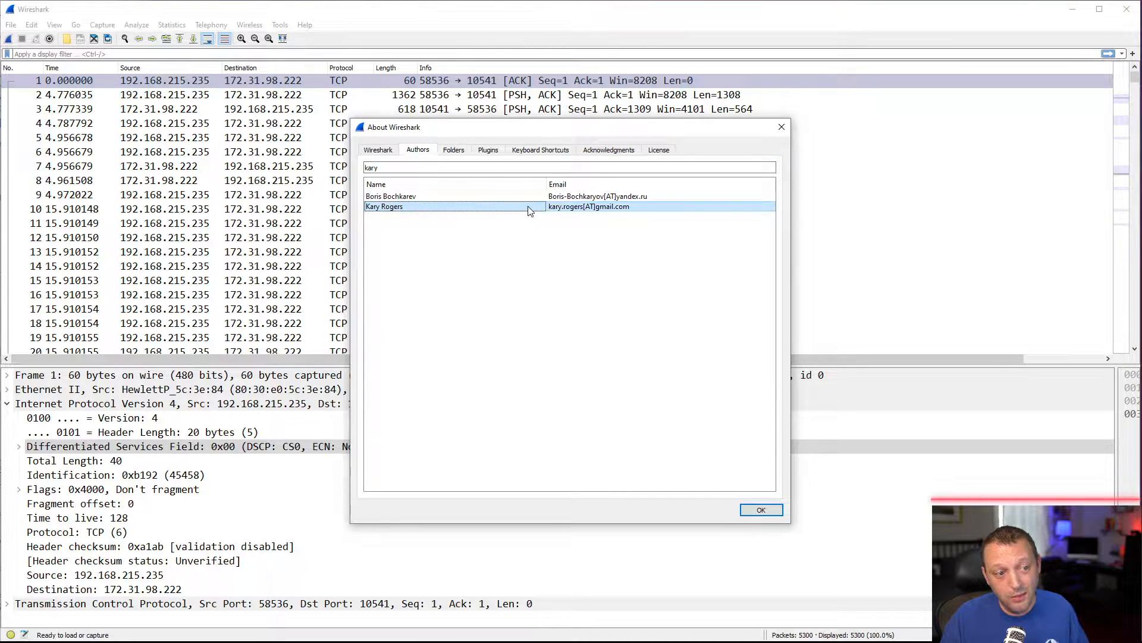
left_click(761, 510)
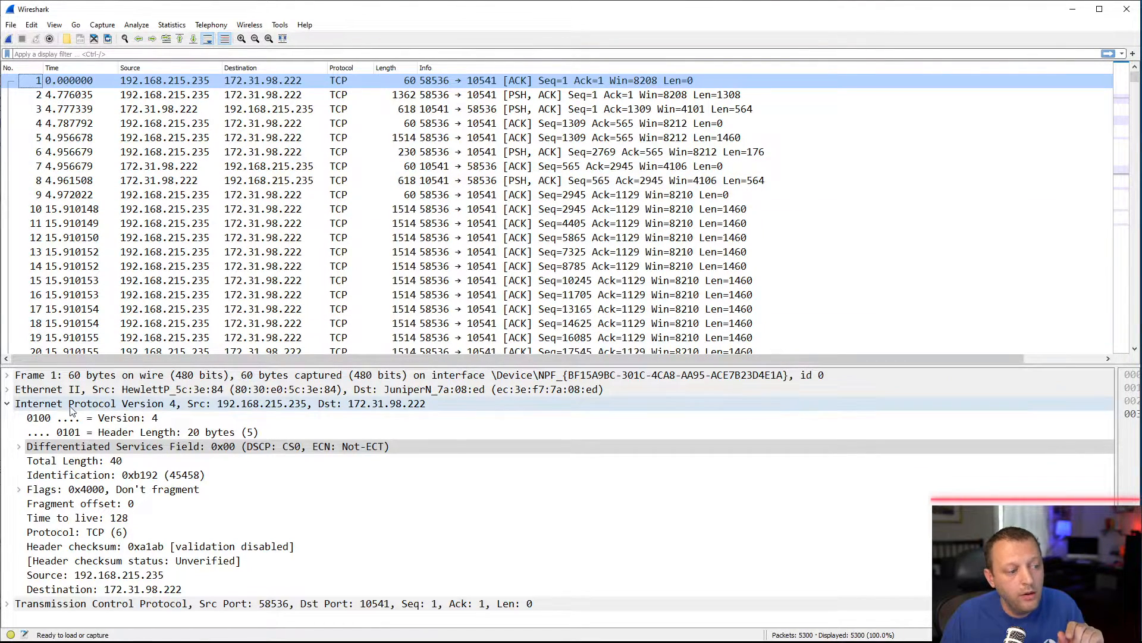
Step: Collapse the Internet Protocol Version 4 section of packet 1 and expand its Frame section to inspect the frame details
left_click(8, 404)
left_click(7, 376)
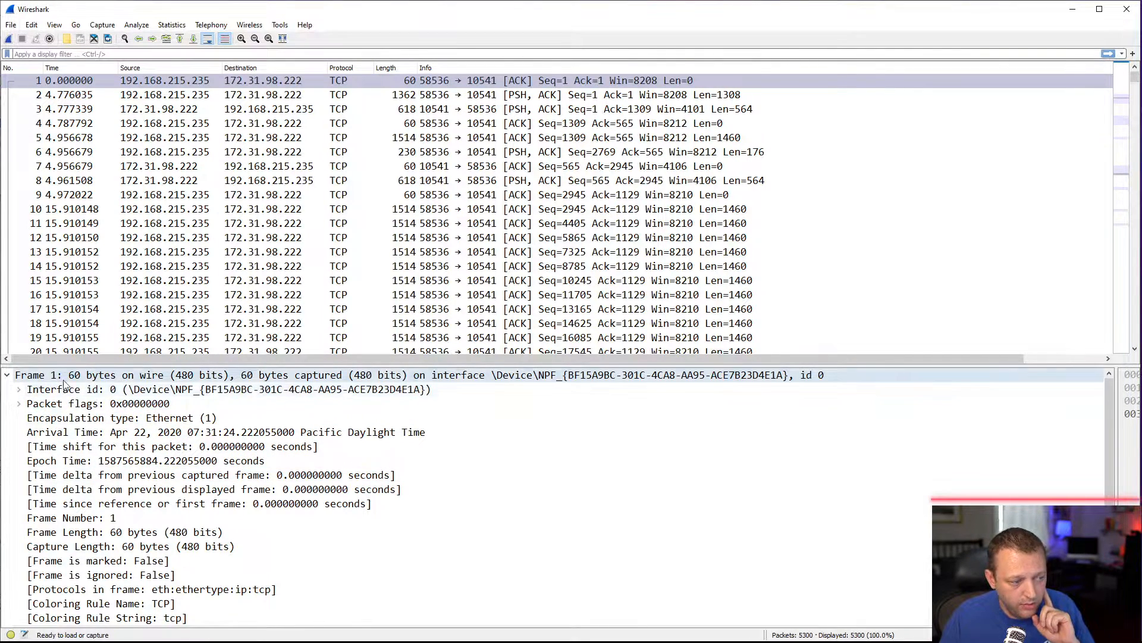
Step: Add packet 1's time delta from previous displayed frame as a column in the packet list
left_click(164, 494)
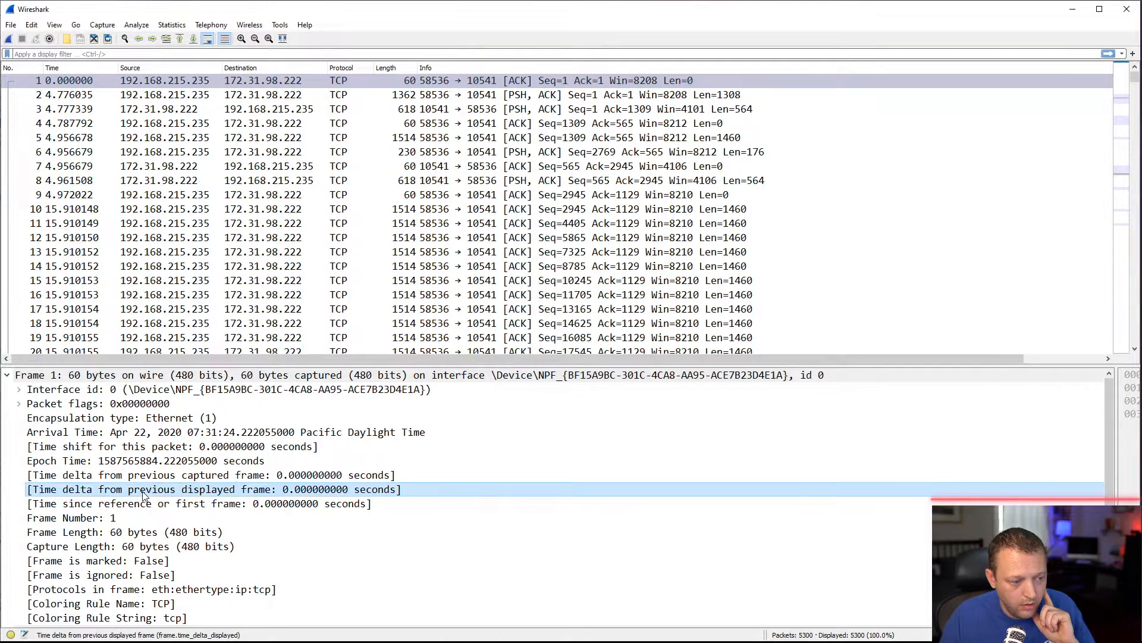
right_click(202, 495)
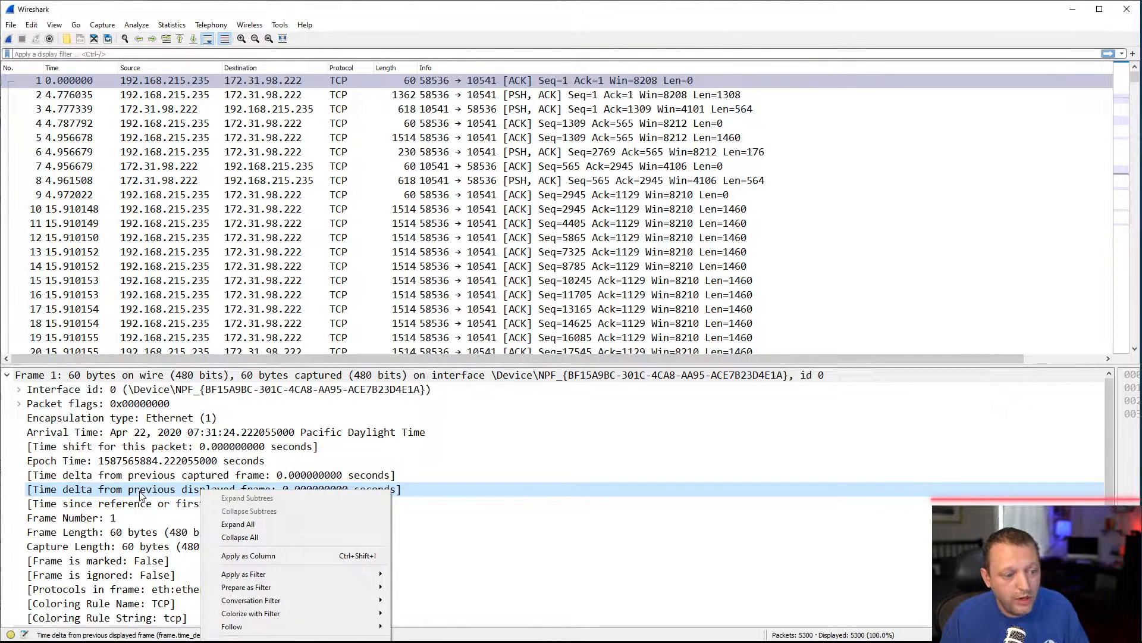
left_click(257, 559)
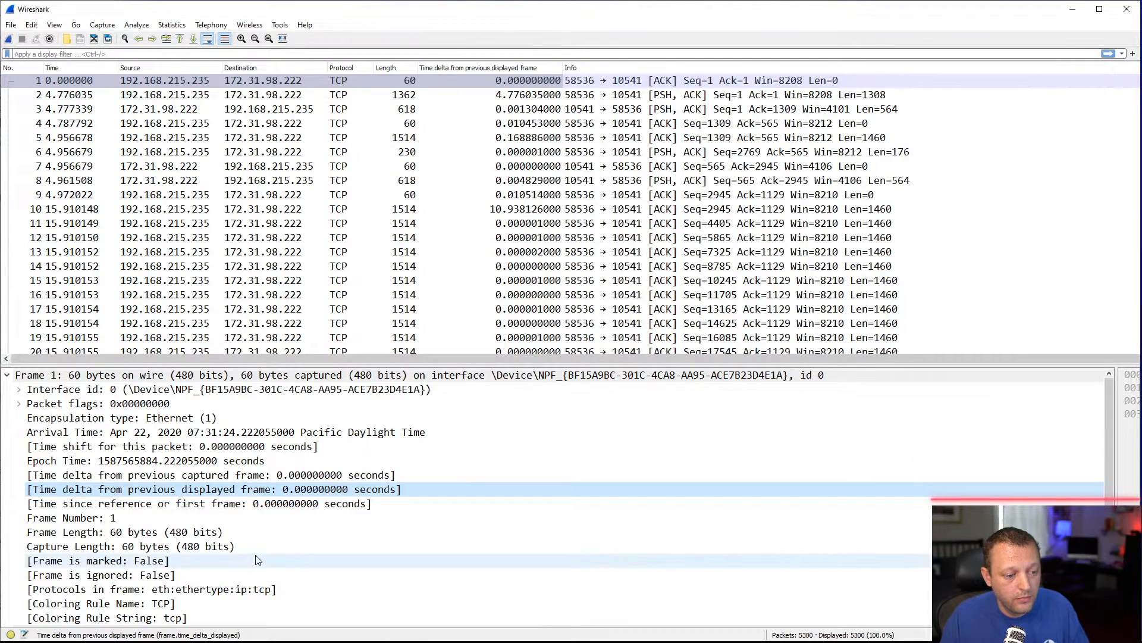
Step: Rename the new time delta column to Delta, narrow it and place it directly after the Time column
right_click(472, 71)
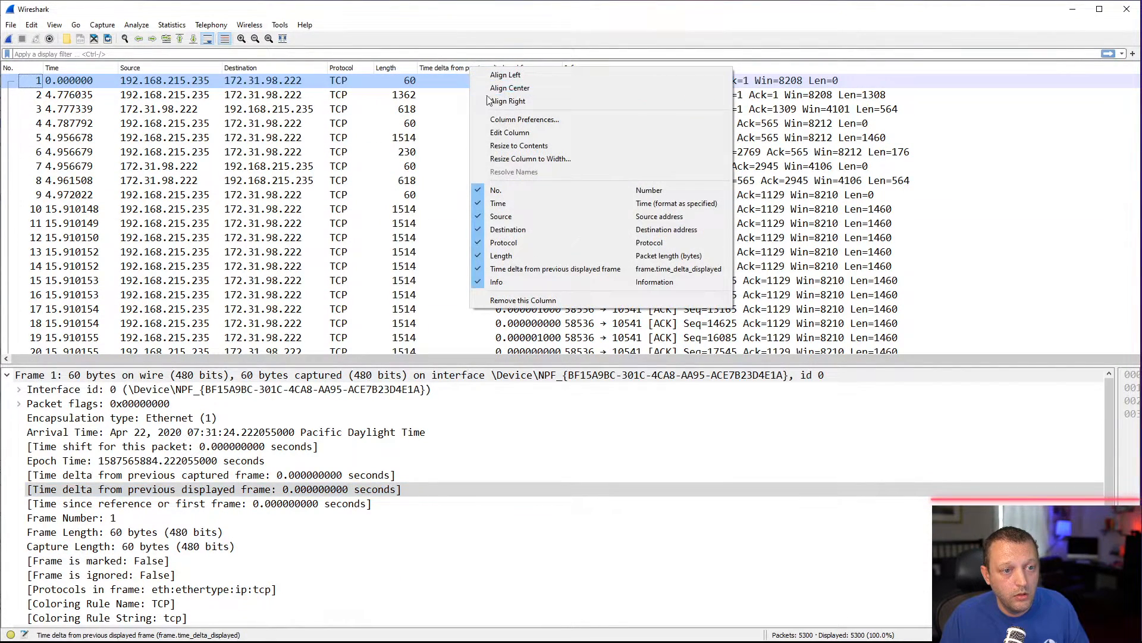
left_click(504, 134)
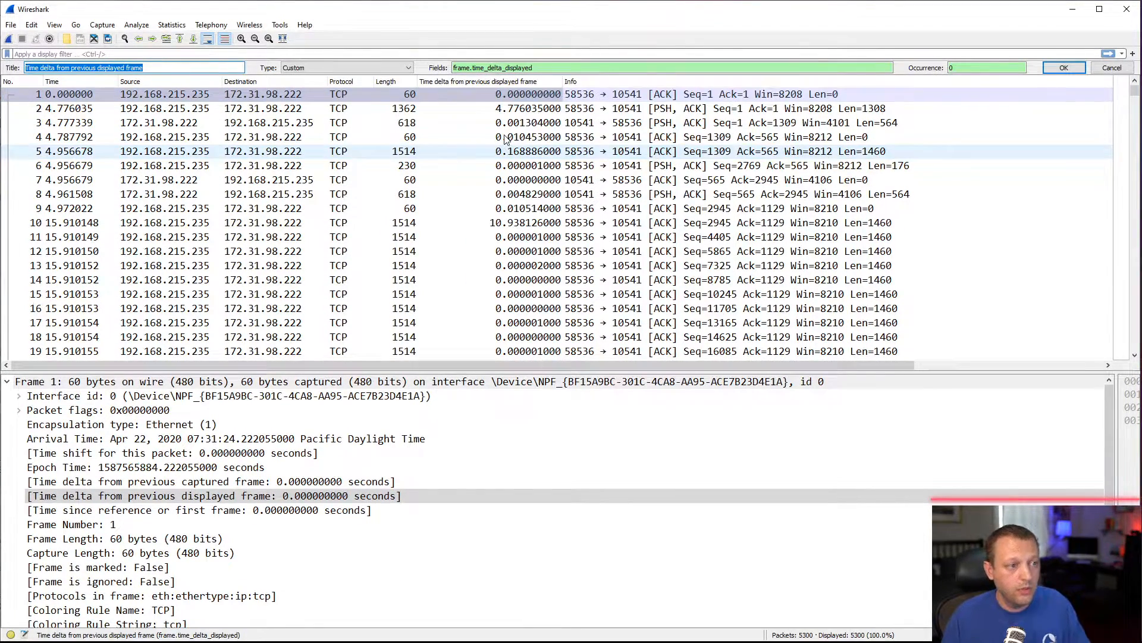
type("Delta")
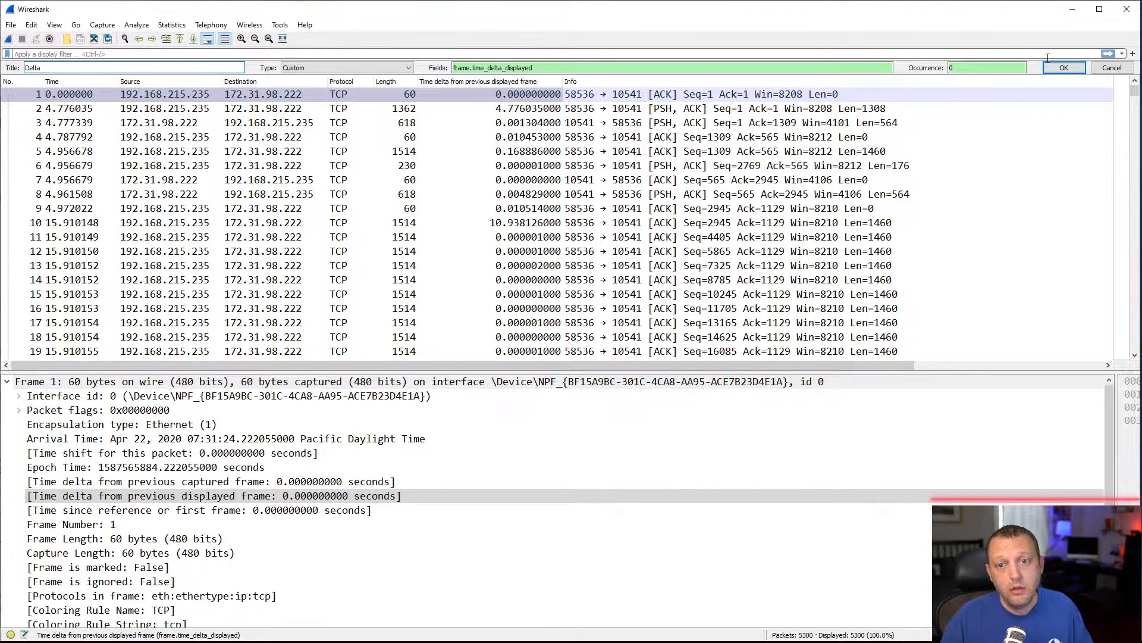
left_click(1064, 67)
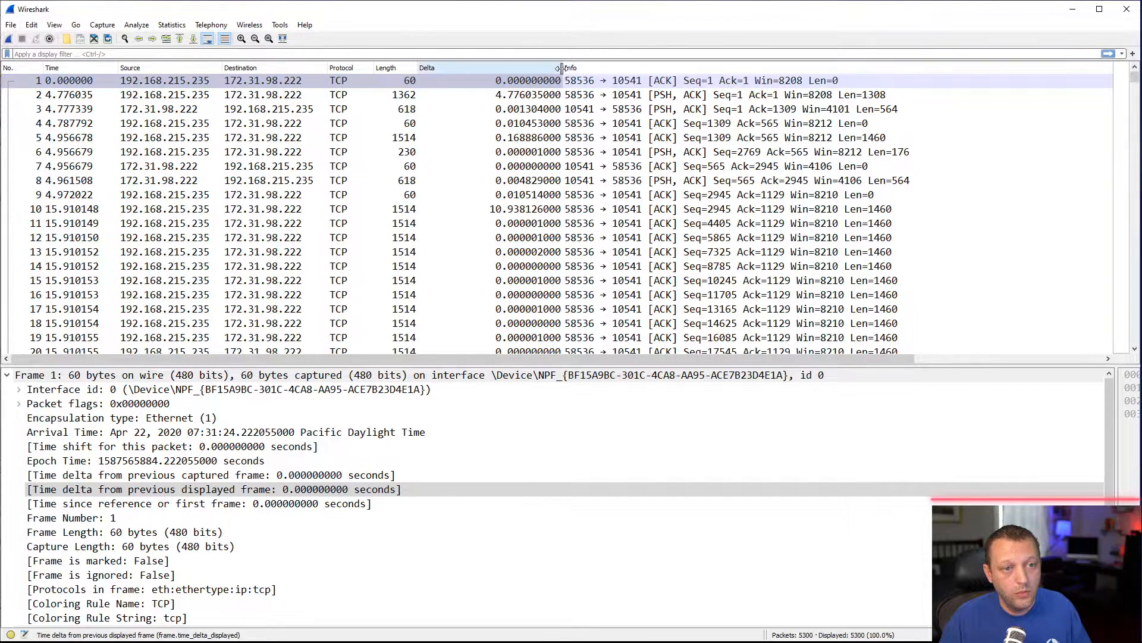
left_click_drag(562, 67, 143, 84)
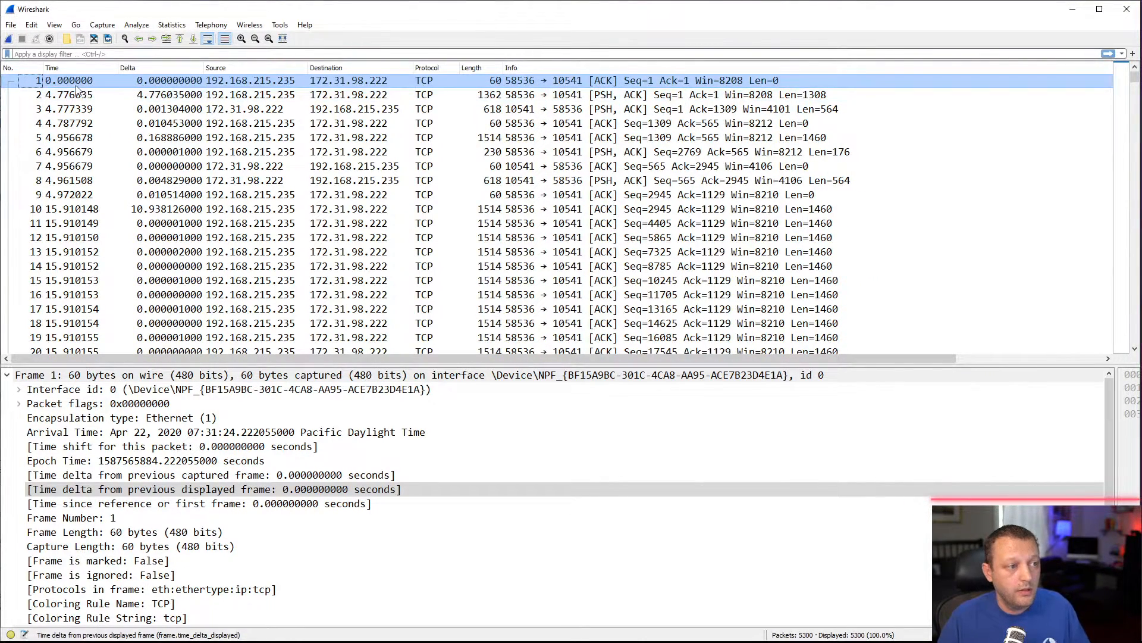
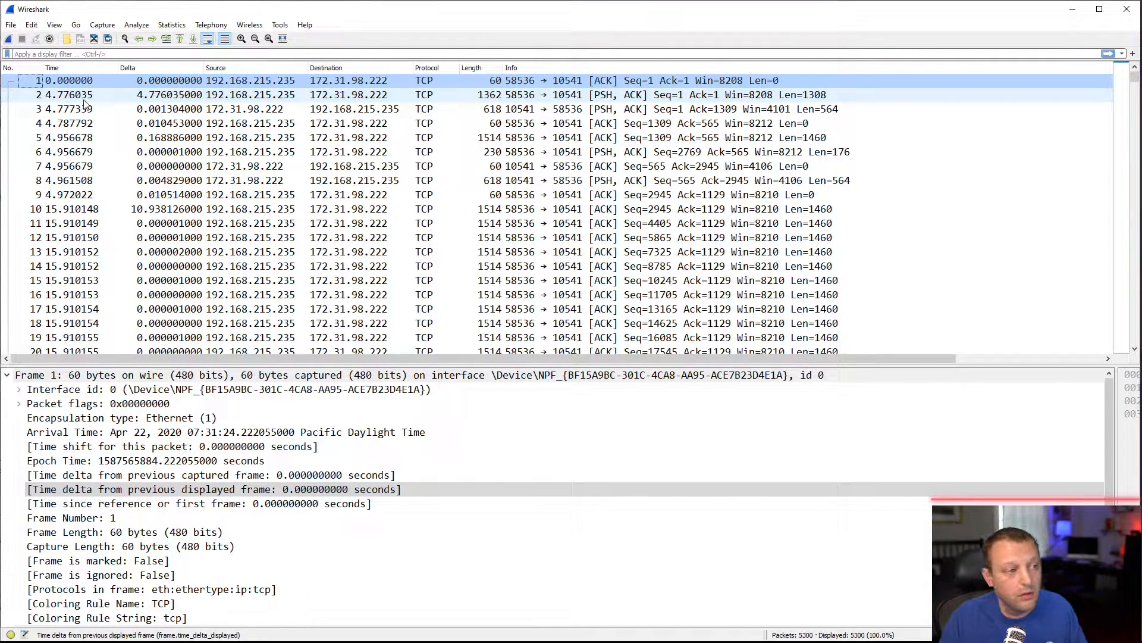
Step: Switch the time display format of the packet list to Time of Day
left_click(54, 25)
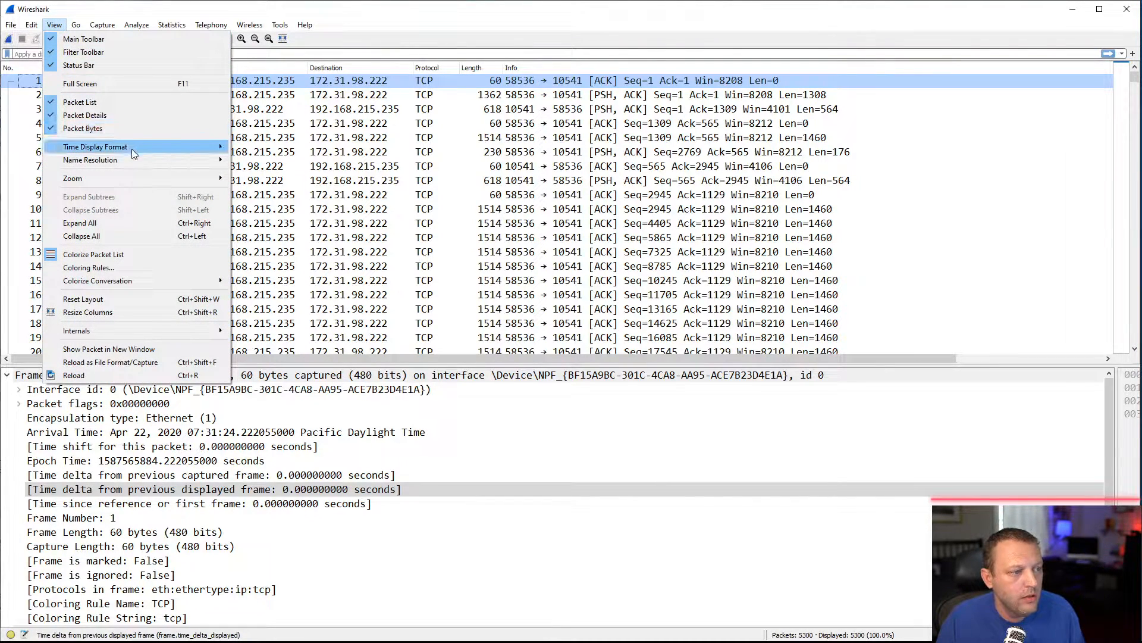
mouse_move(134, 162)
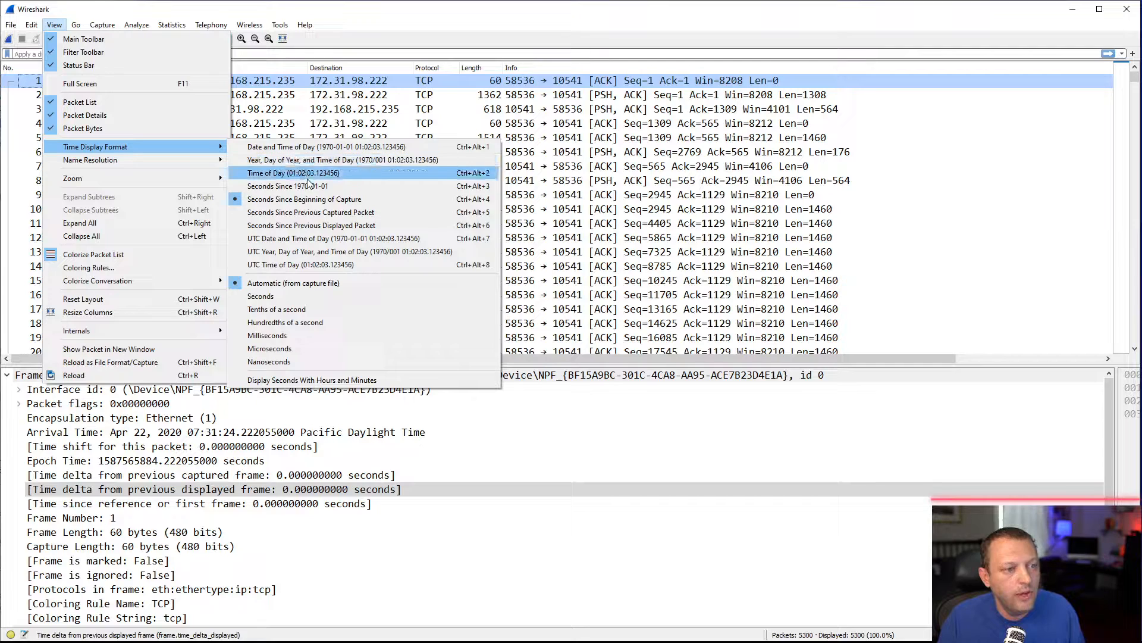
left_click(294, 173)
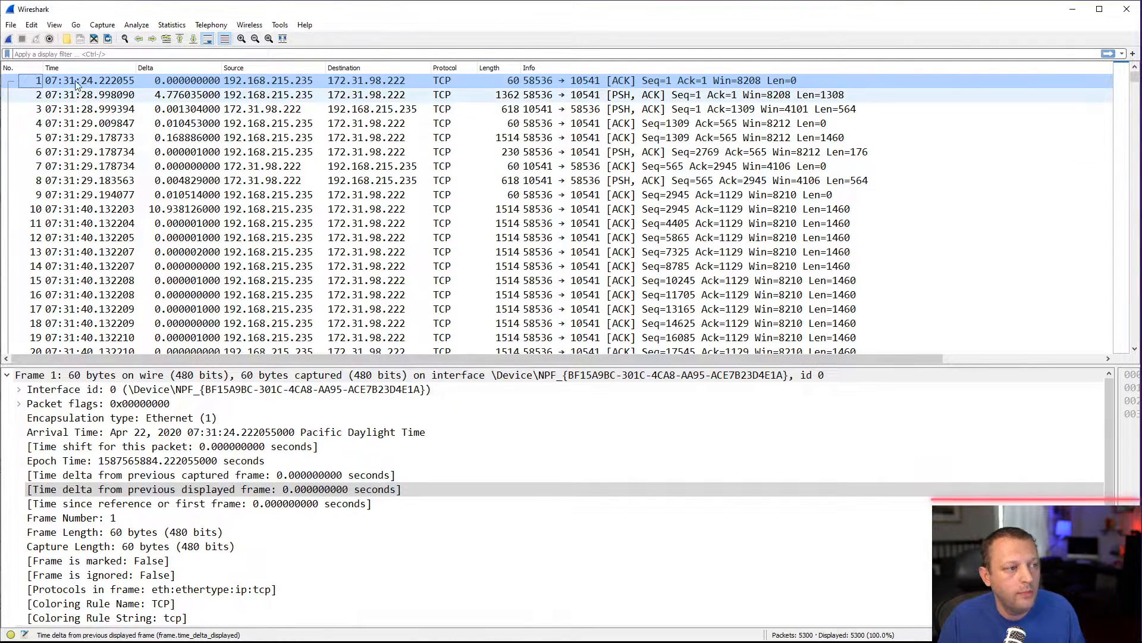
Step: Return the time display format to Seconds Since Beginning of Capture
left_click(54, 25)
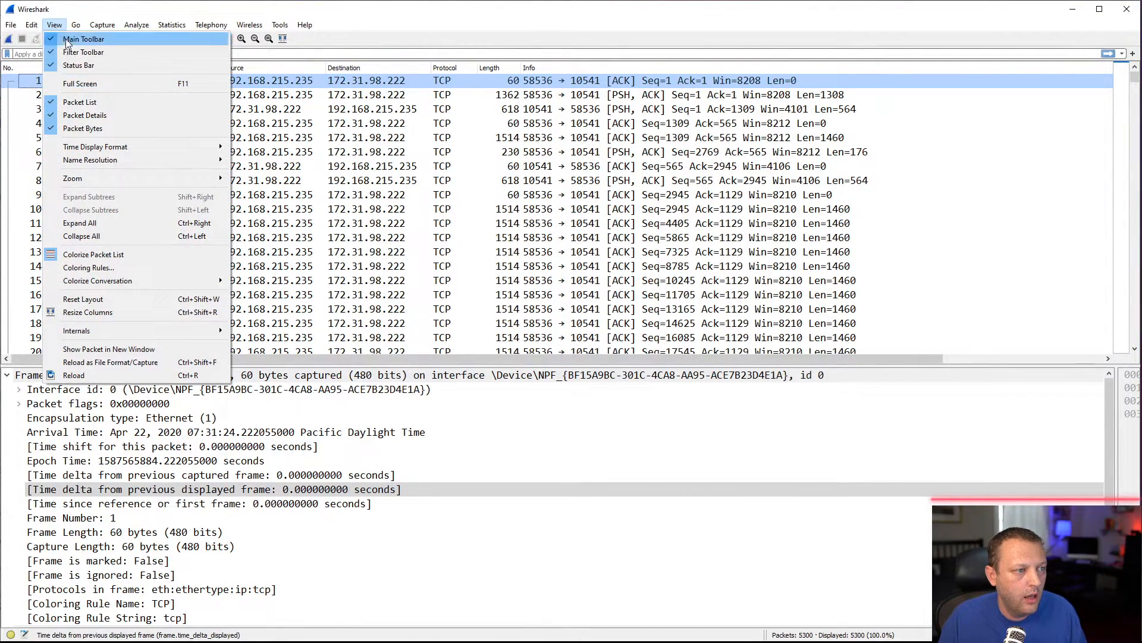
mouse_move(116, 149)
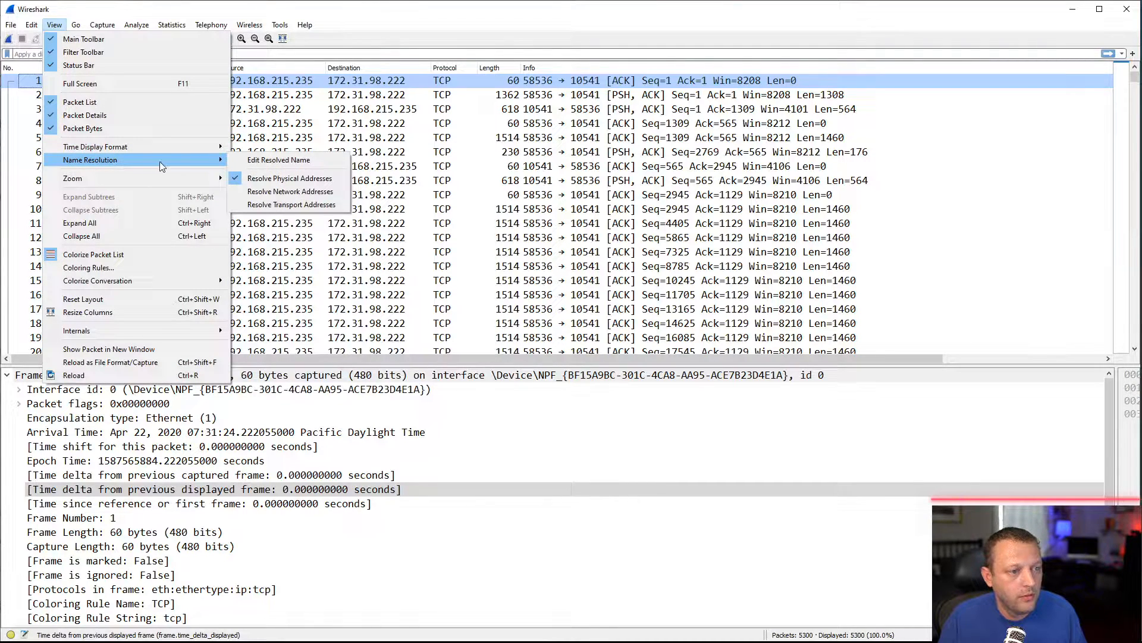
mouse_move(159, 147)
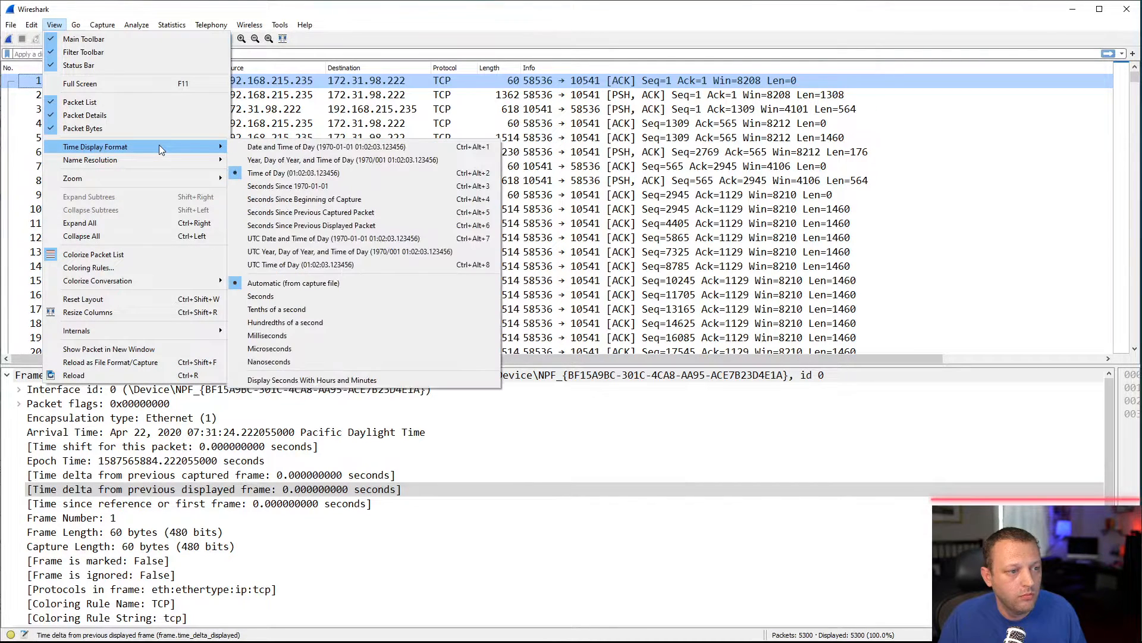
left_click(309, 199)
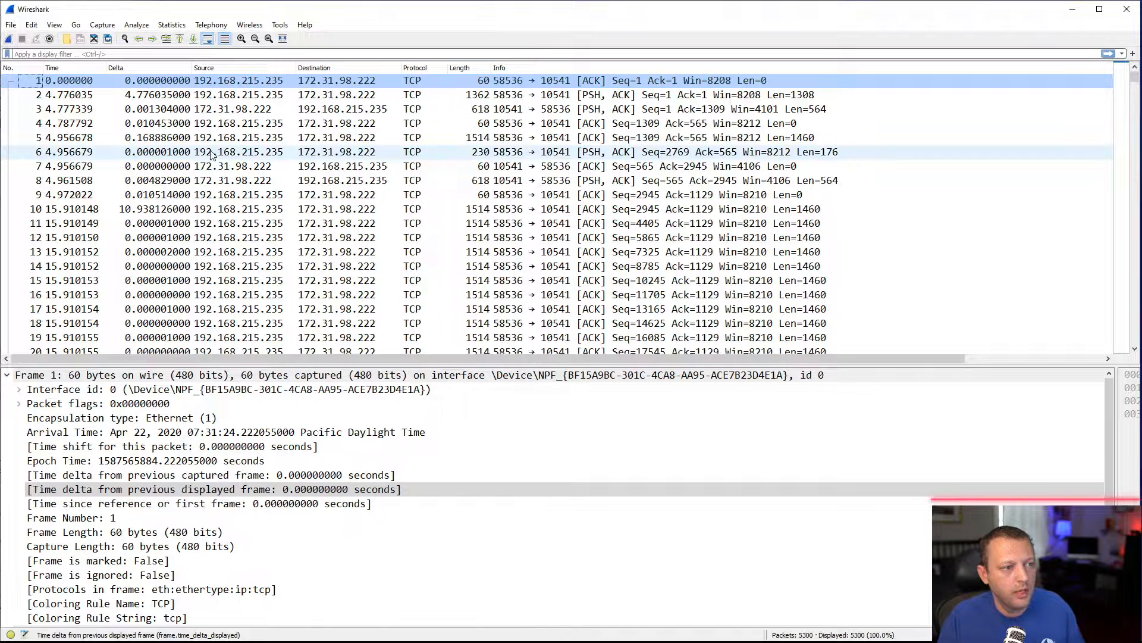
Step: Remove the Protocol column from the packet list and widen the Length column slightly
right_click(423, 69)
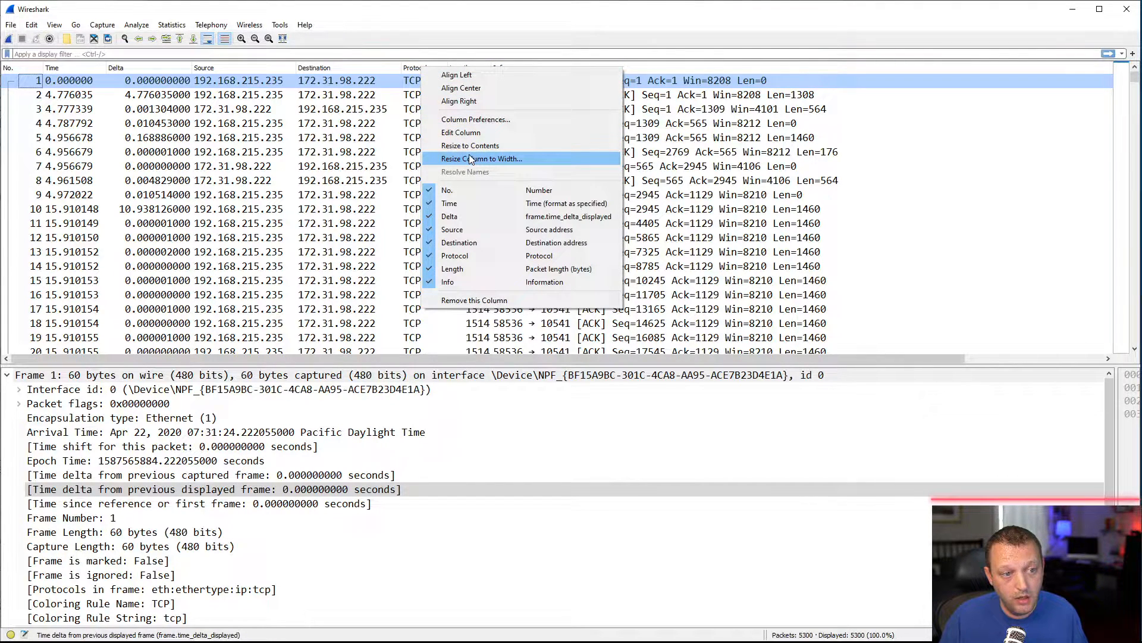
left_click(474, 300)
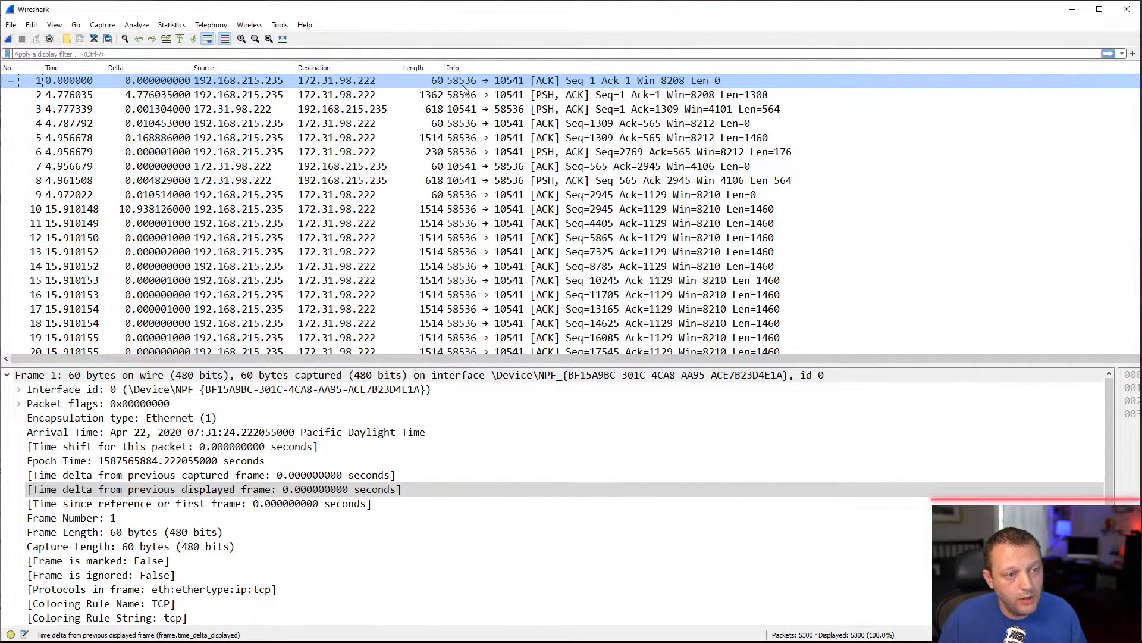
left_click_drag(445, 67, 453, 68)
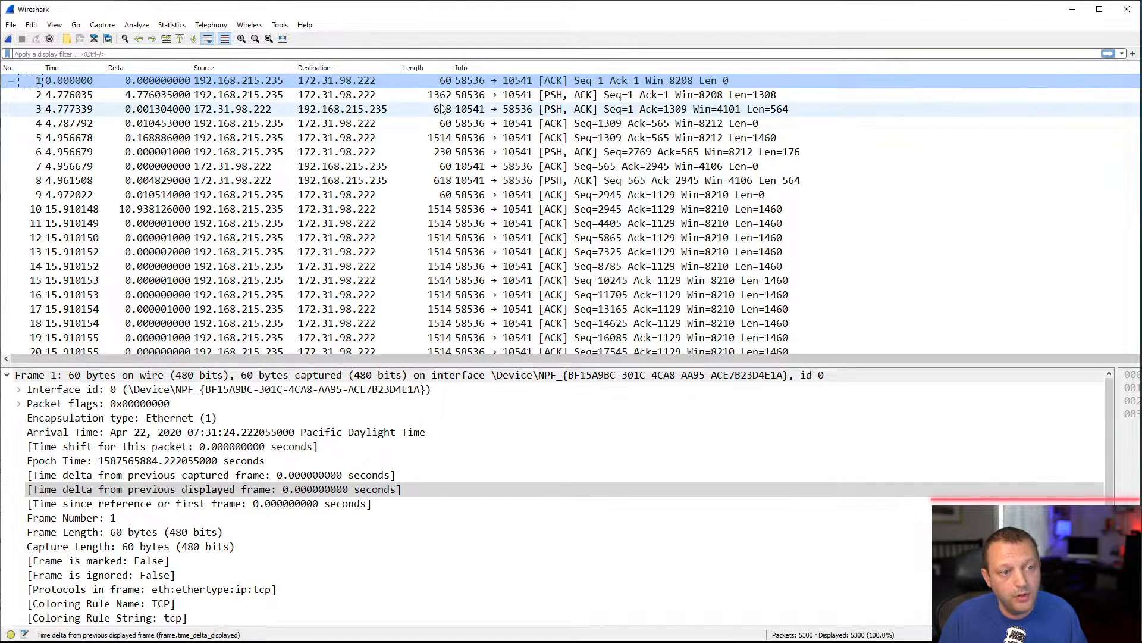
Step: Select packet 10, collapse its Frame section and expand its Transmission Control Protocol section to the TCP segment length
left_click(437, 211)
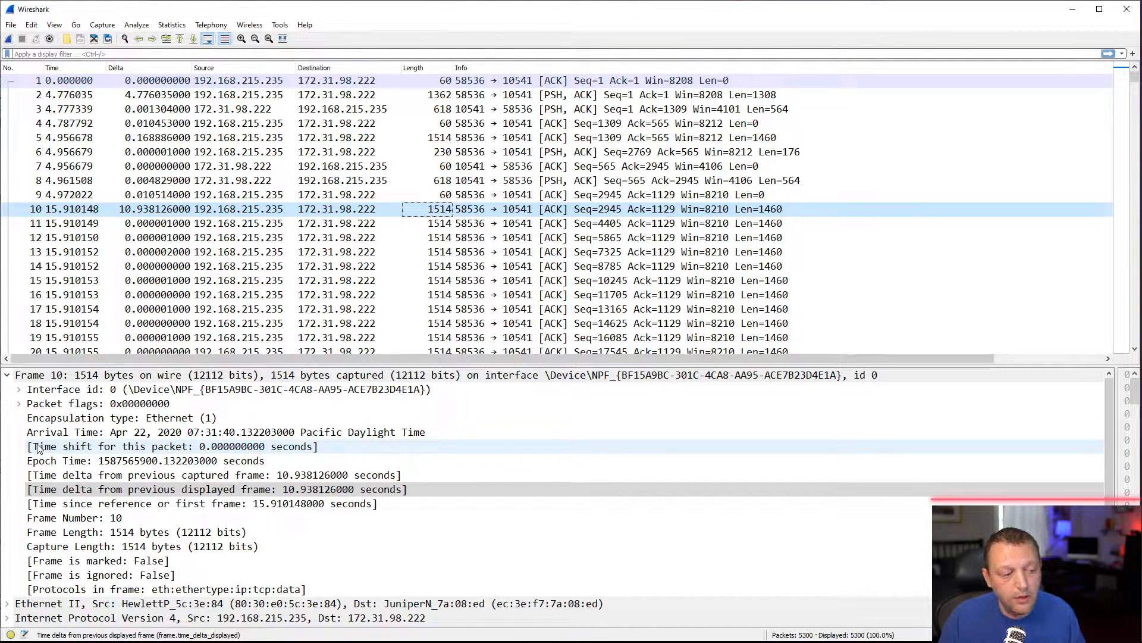
left_click(7, 375)
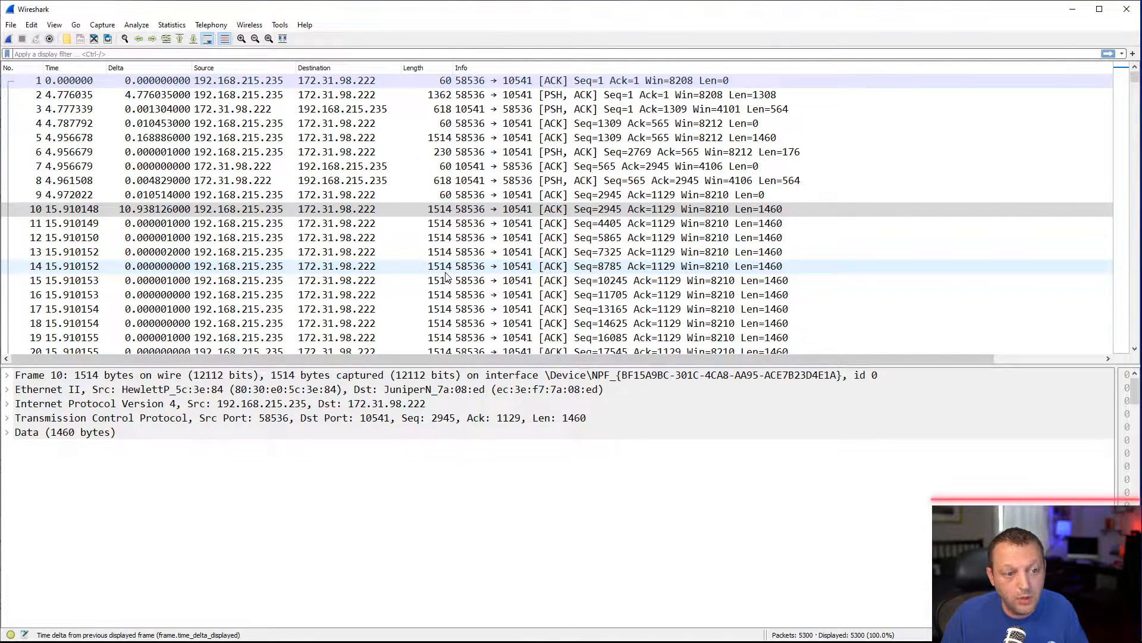
left_click(8, 419)
right_click(89, 478)
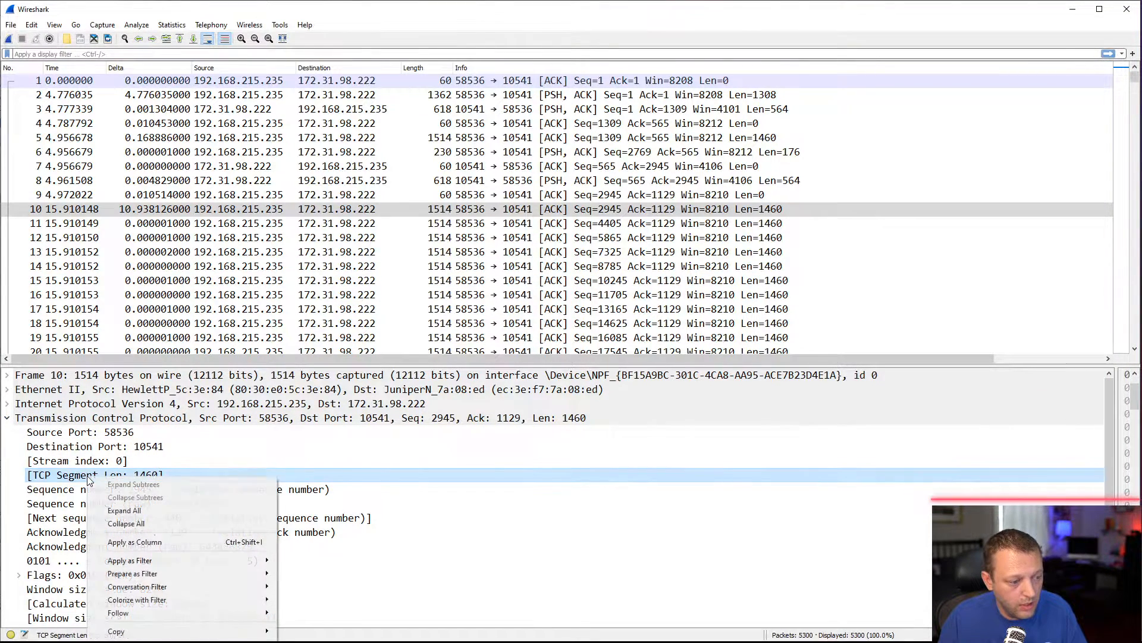
left_click(344, 471)
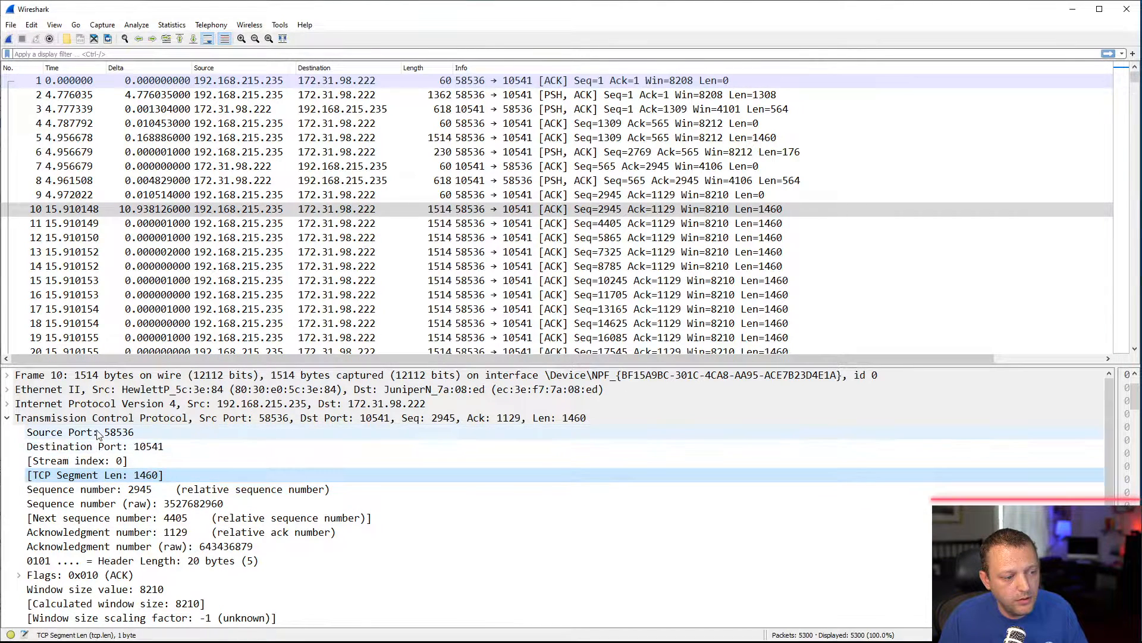
Step: Enlarge the packet bytes area, examine which bytes match packet 10's ports, stream index, segment length and next sequence number, and shrink it again
left_click(100, 463)
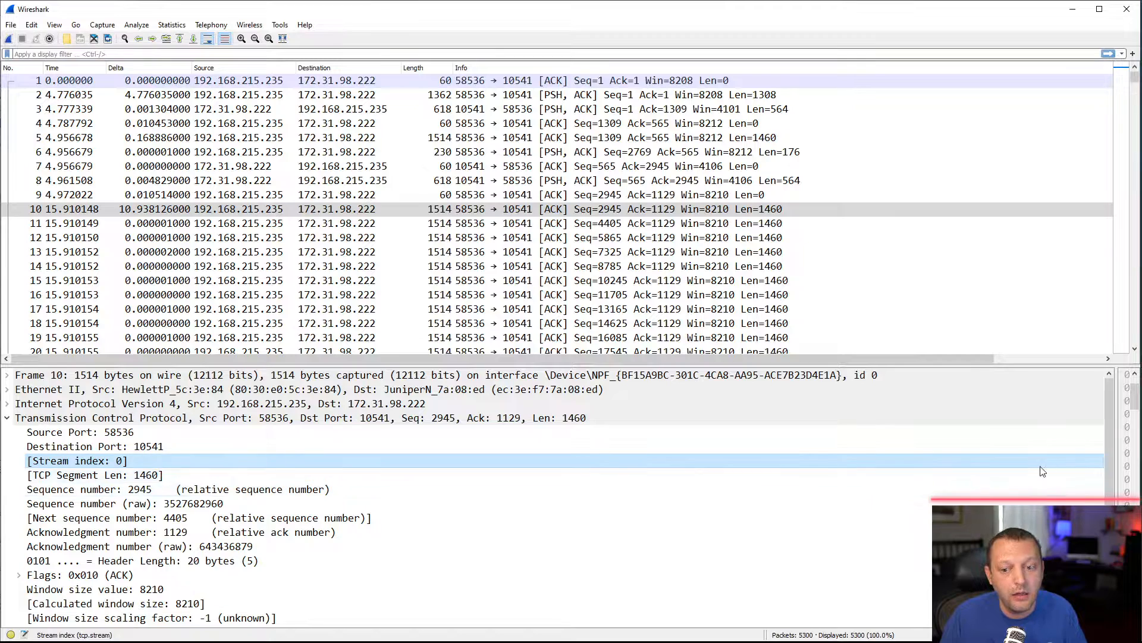
left_click_drag(1116, 470, 621, 495)
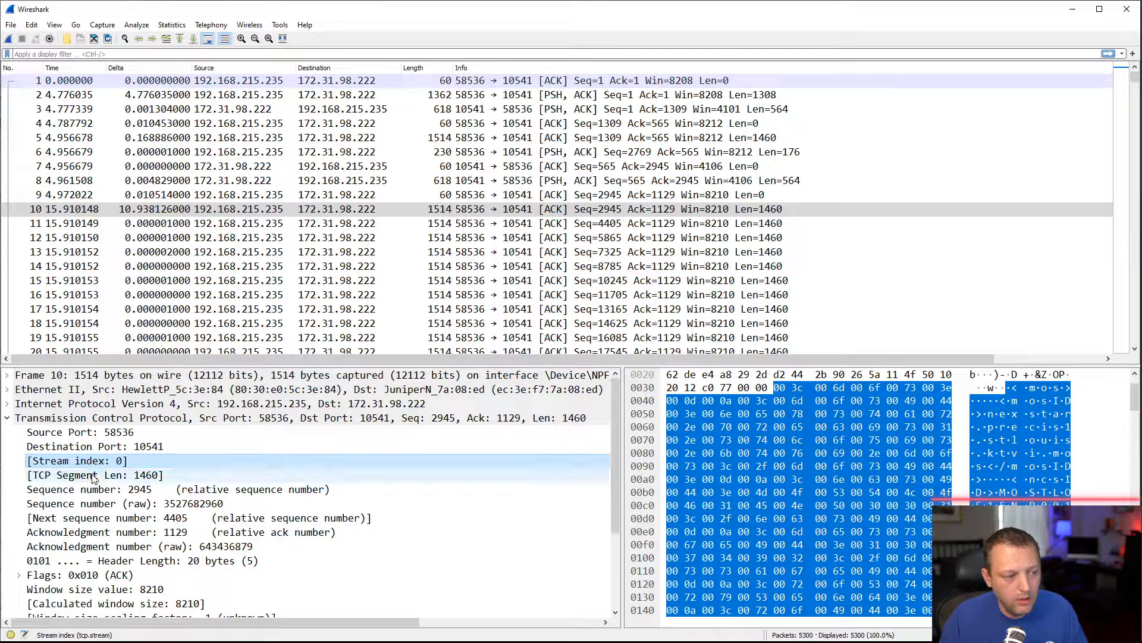
left_click(94, 436)
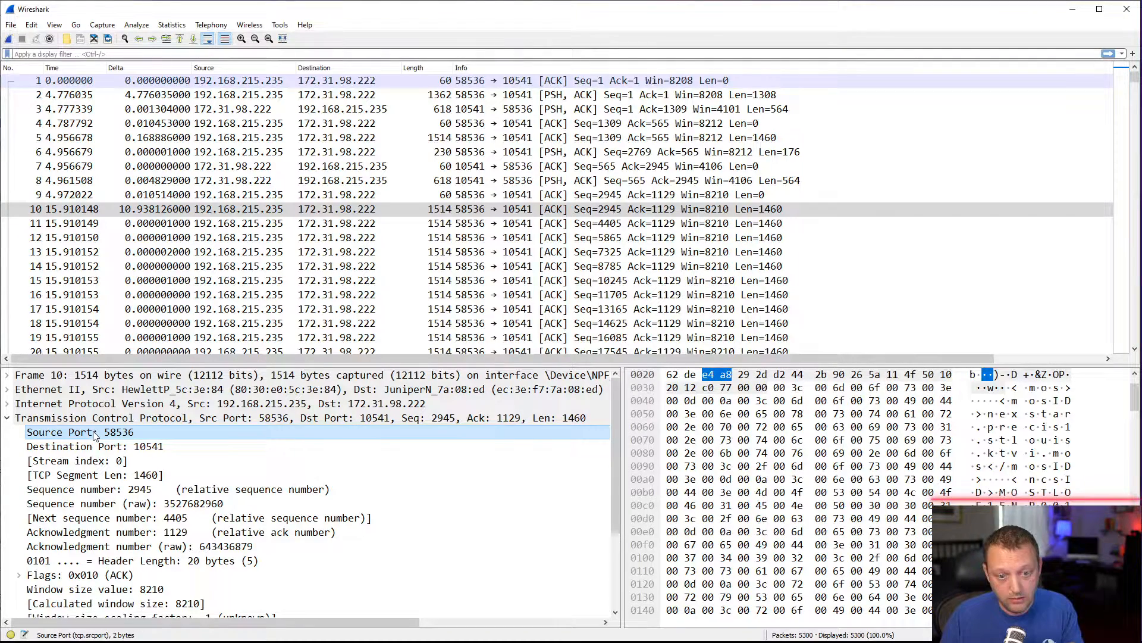
left_click(98, 450)
left_click(99, 462)
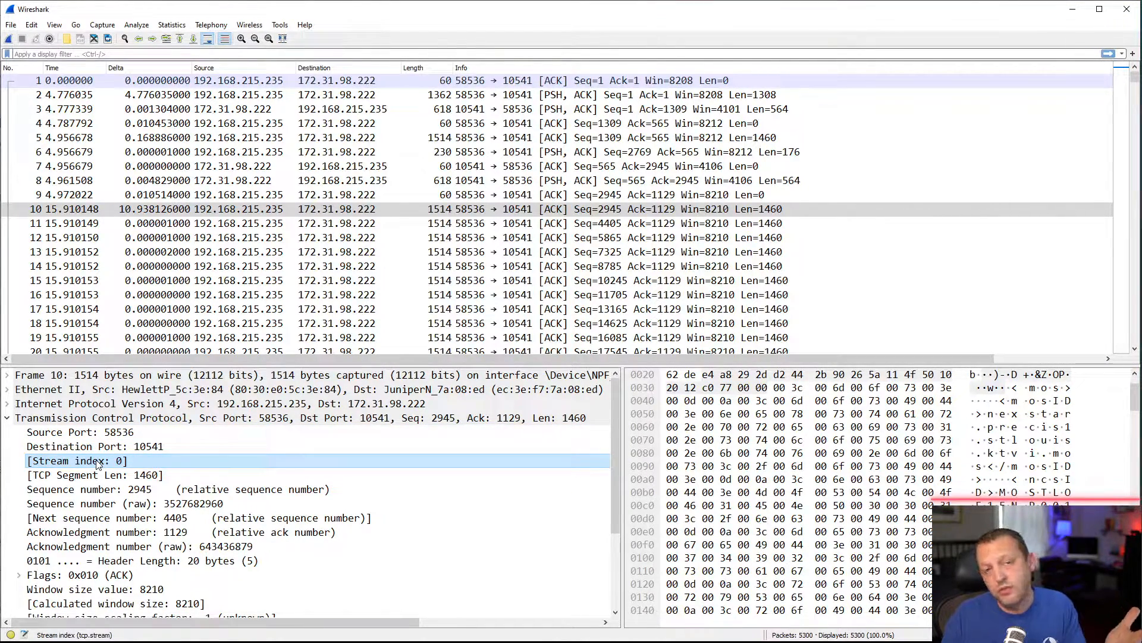
left_click(96, 477)
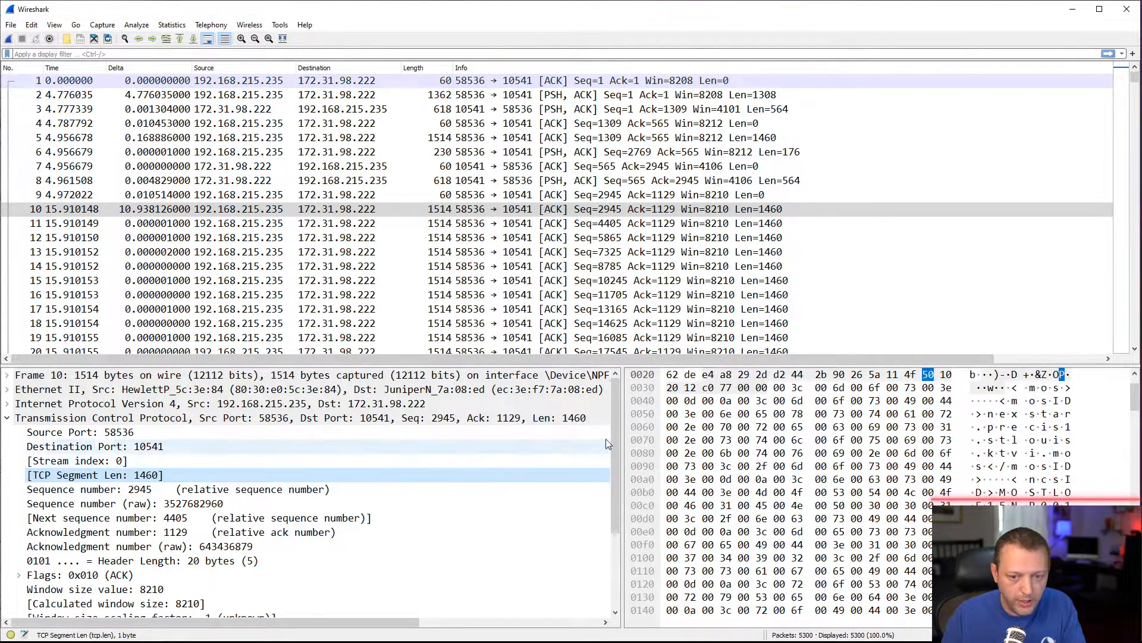
left_click(809, 411)
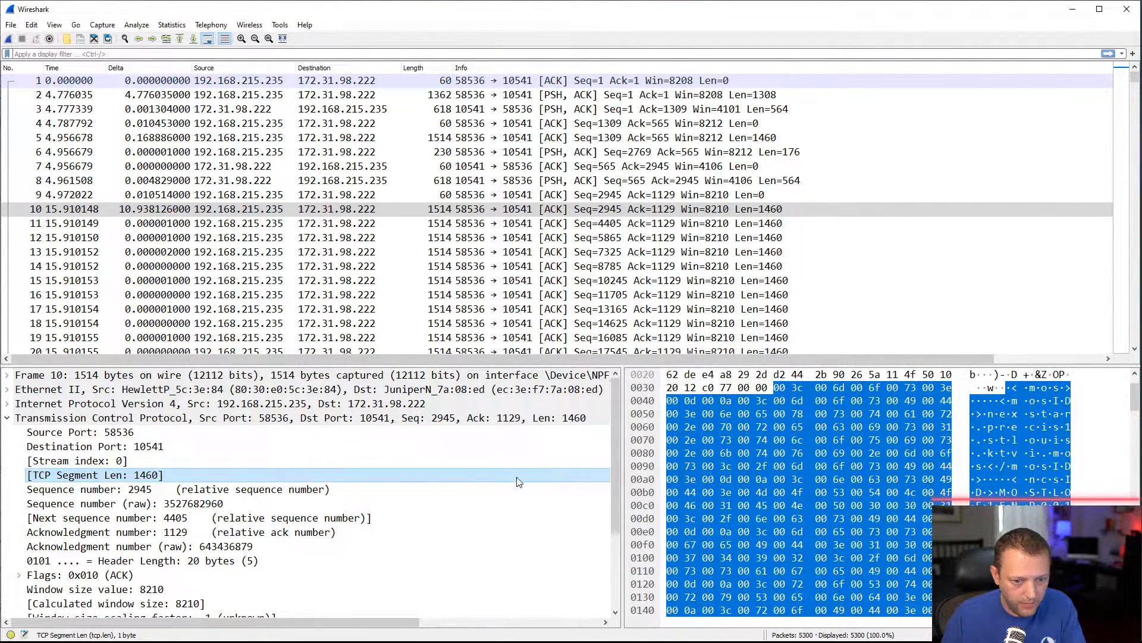
left_click(85, 522)
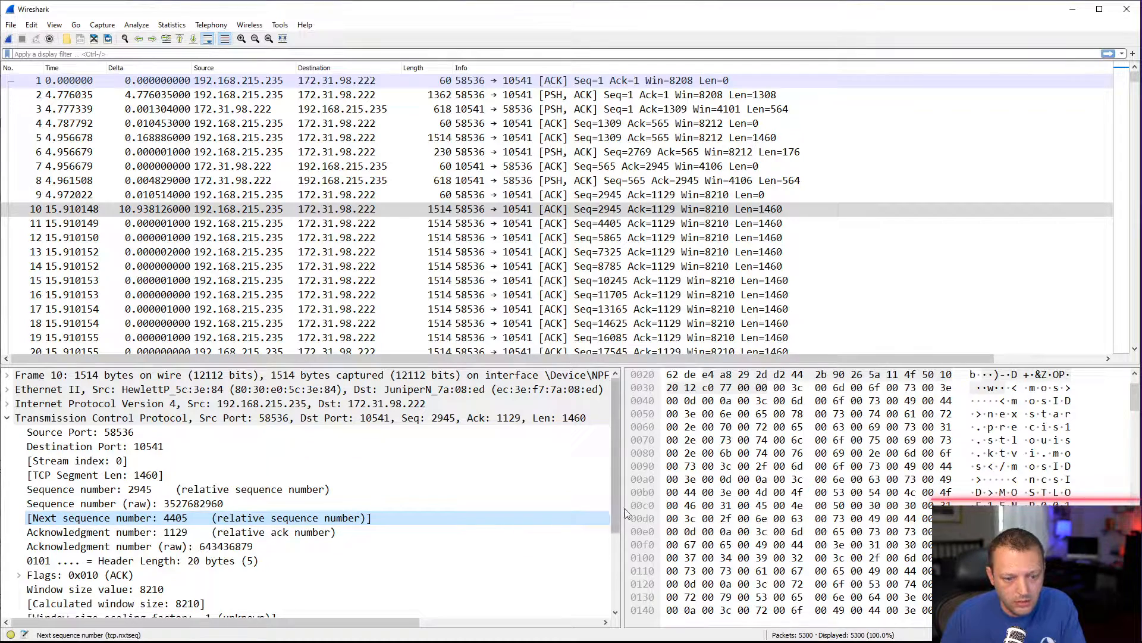
left_click_drag(622, 510, 1078, 484)
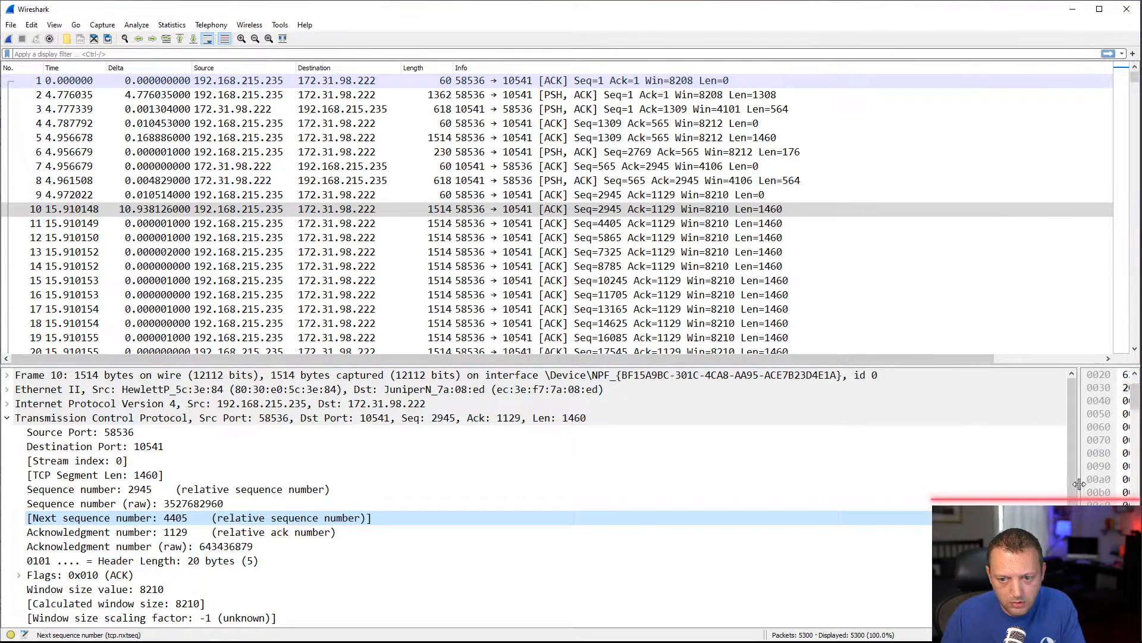
Step: Add packet 10's TCP segment length as a packet list column and title it TCP Len
right_click(113, 479)
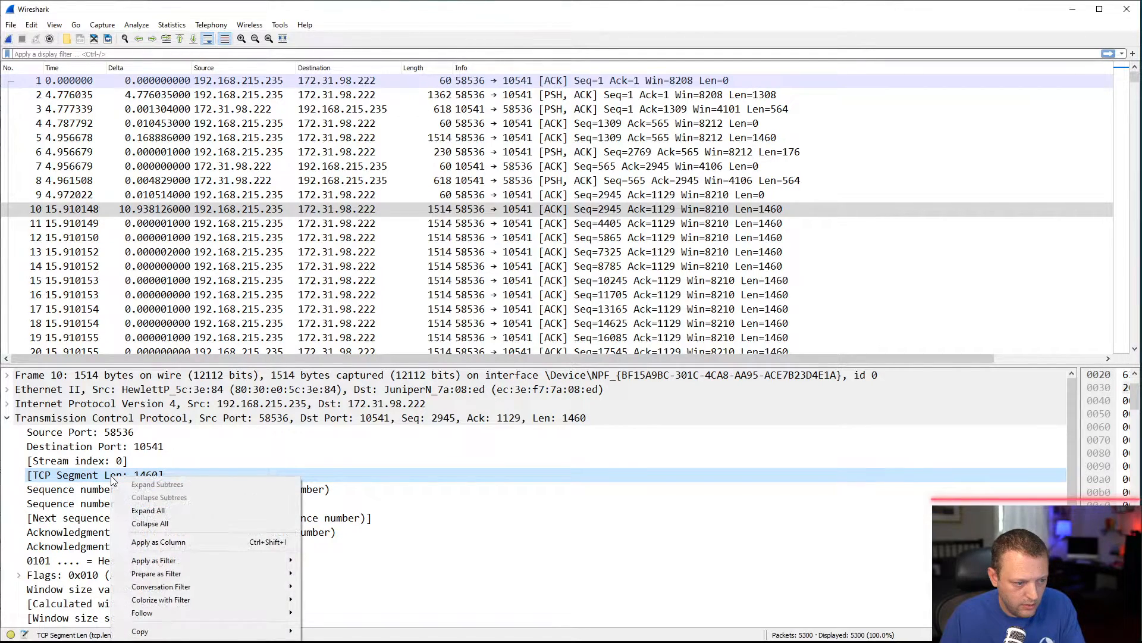
left_click(173, 542)
right_click(476, 70)
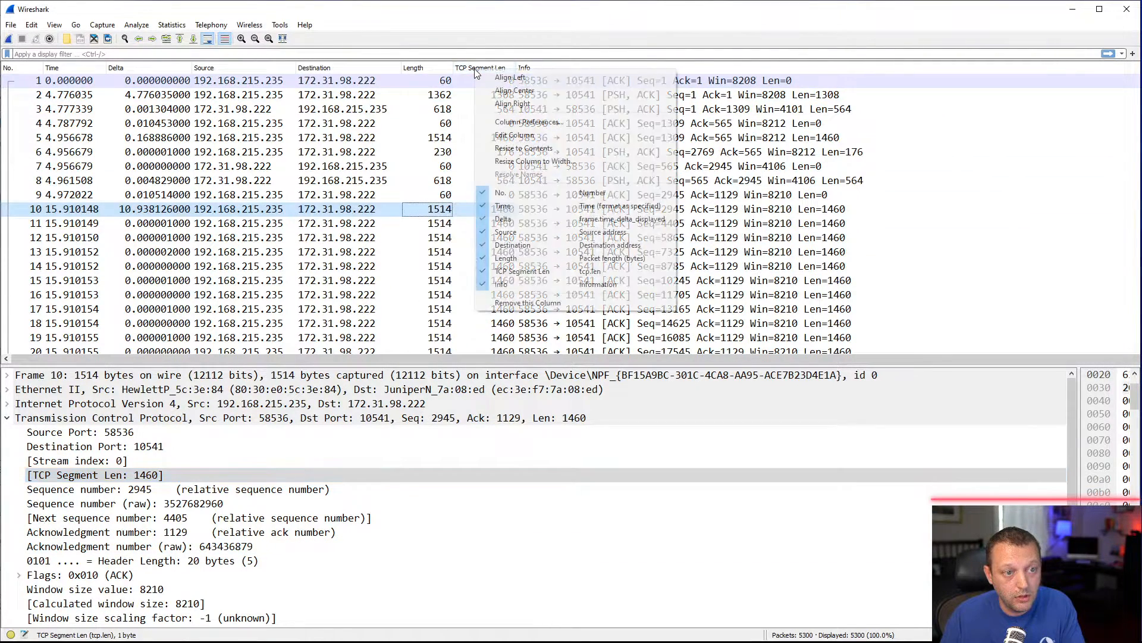
left_click(518, 135)
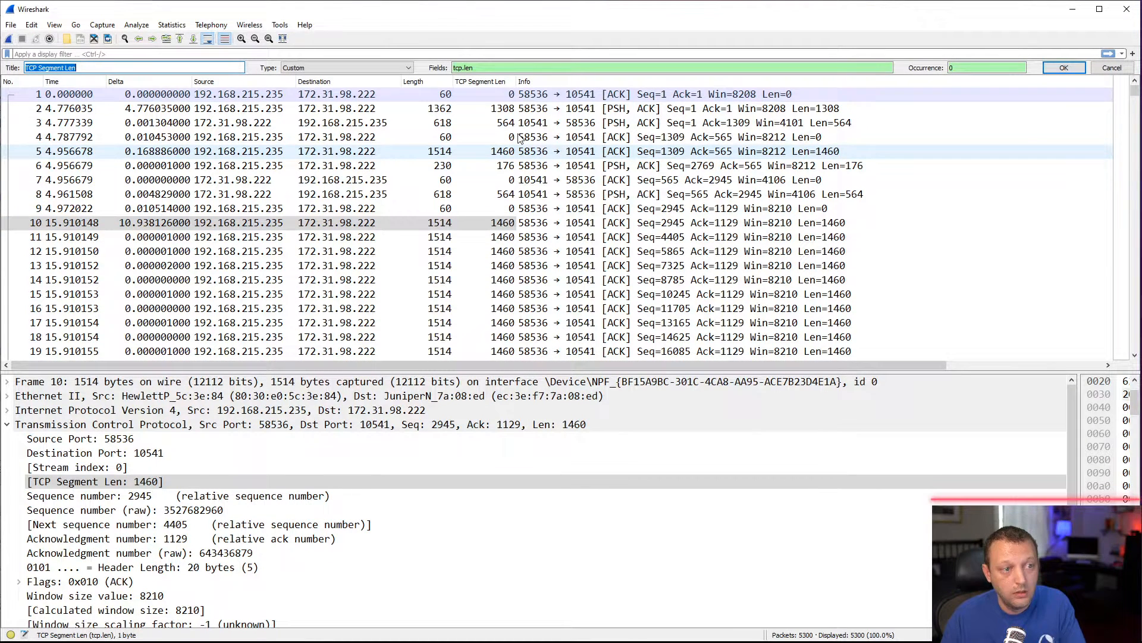
left_click(82, 68)
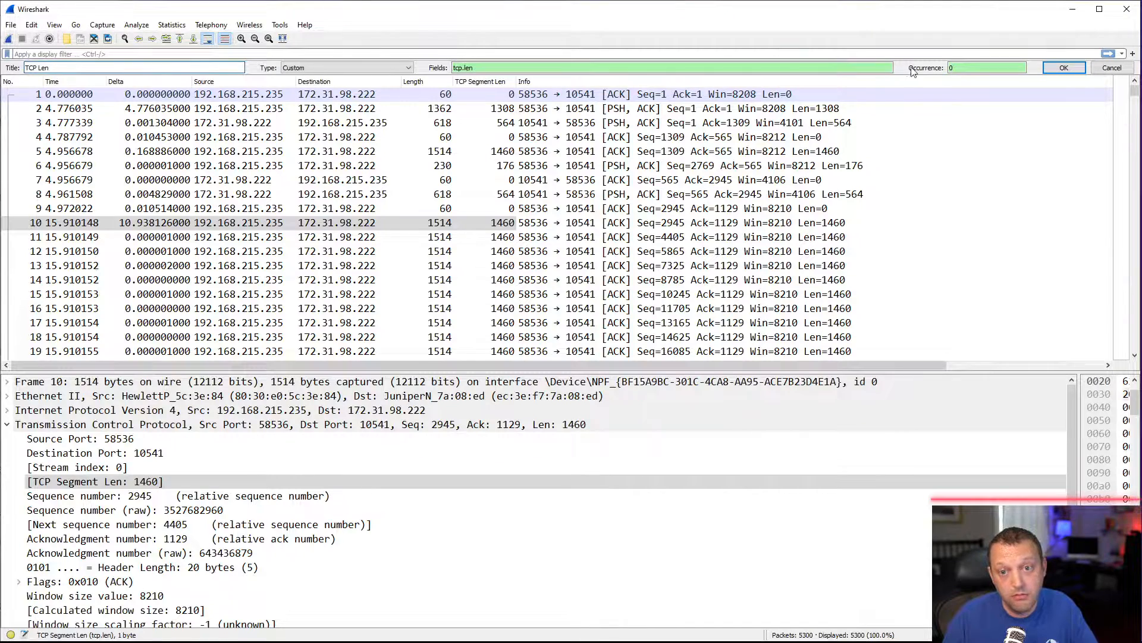
left_click(1064, 68)
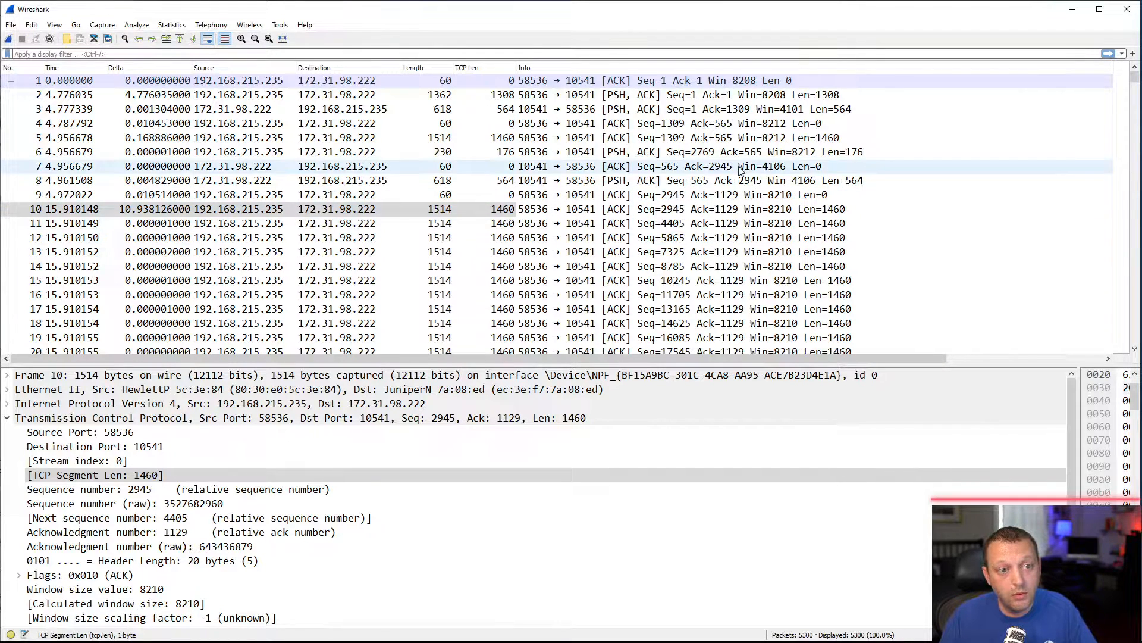
Step: Narrow the TCP Len column slightly and remove the Length column from the packet list
left_click_drag(517, 67, 502, 69)
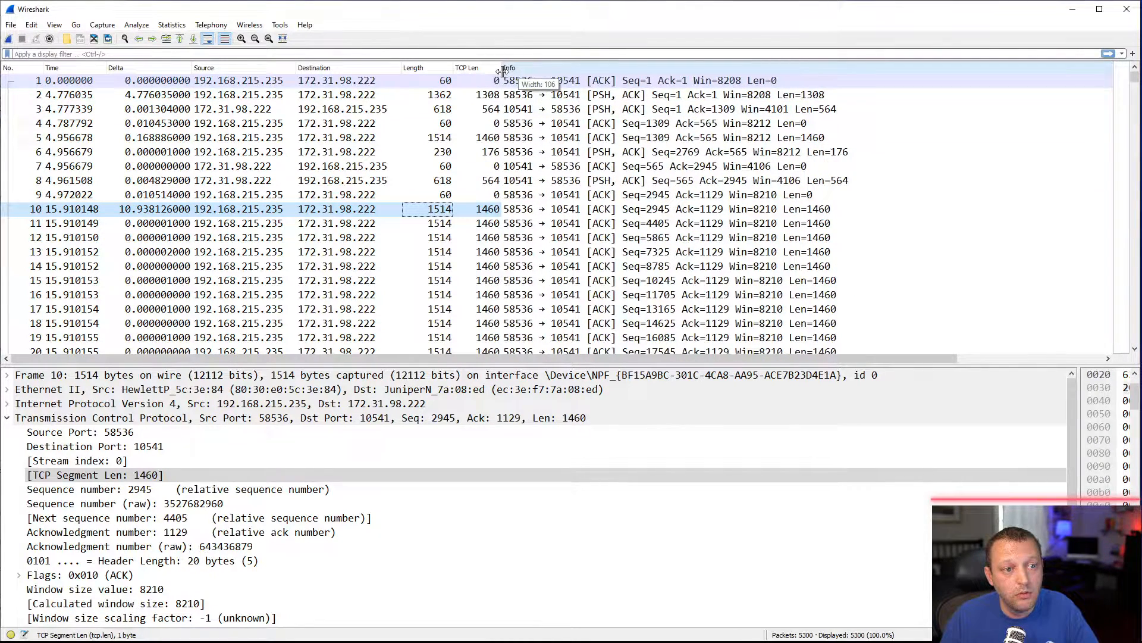
right_click(418, 67)
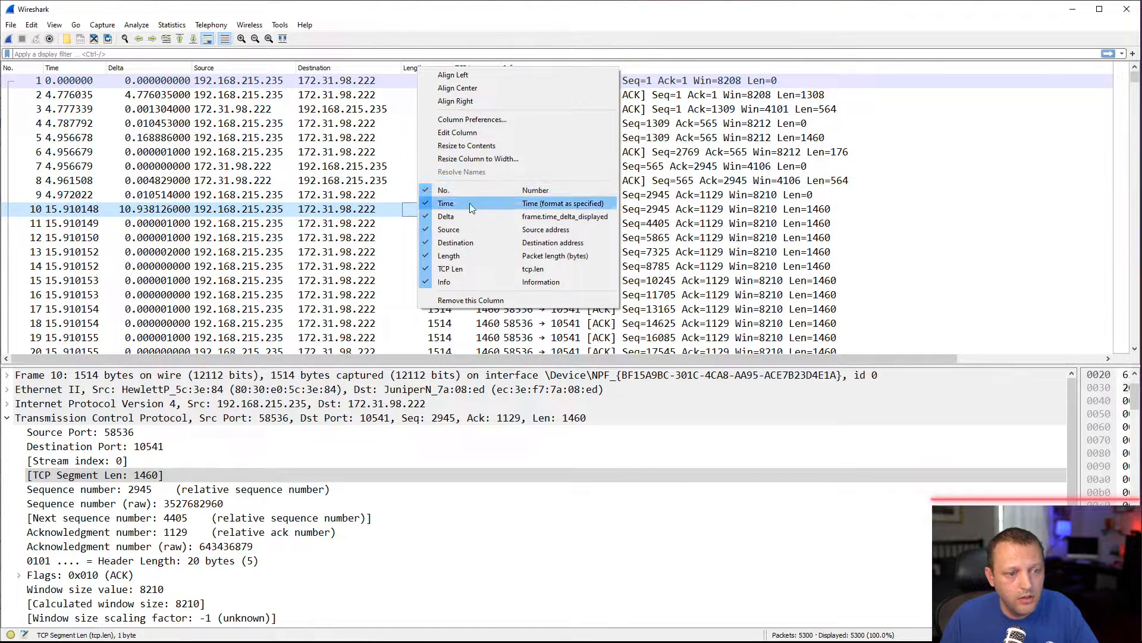
left_click(467, 301)
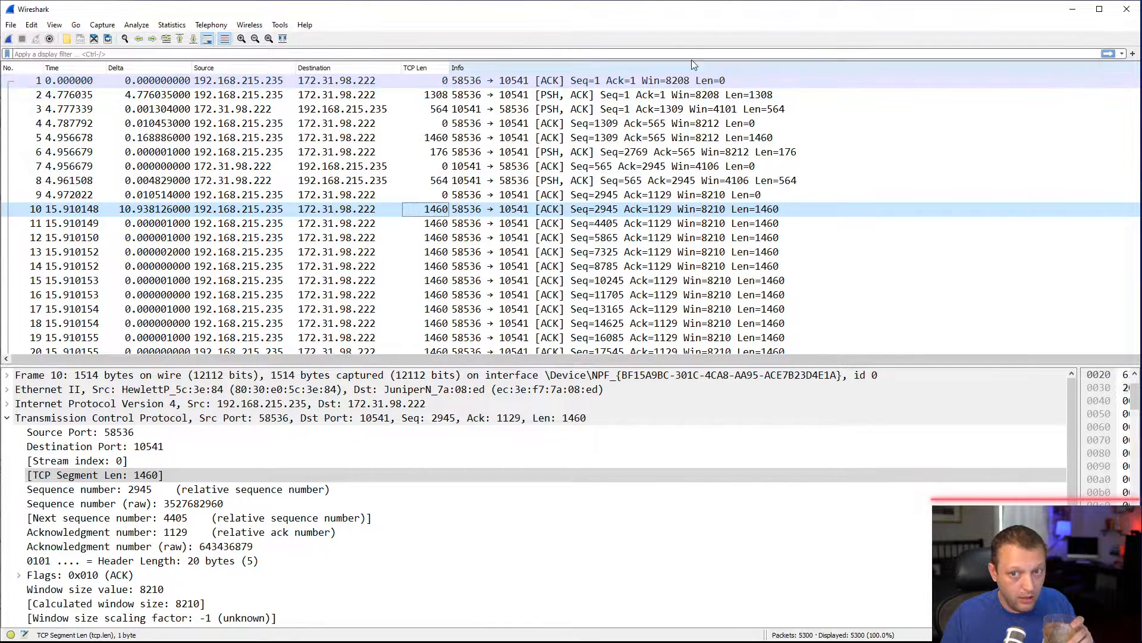
mouse_move(682, 10)
left_mouse_down()
mouse_move(686, 34)
mouse_move(681, 5)
left_mouse_up()
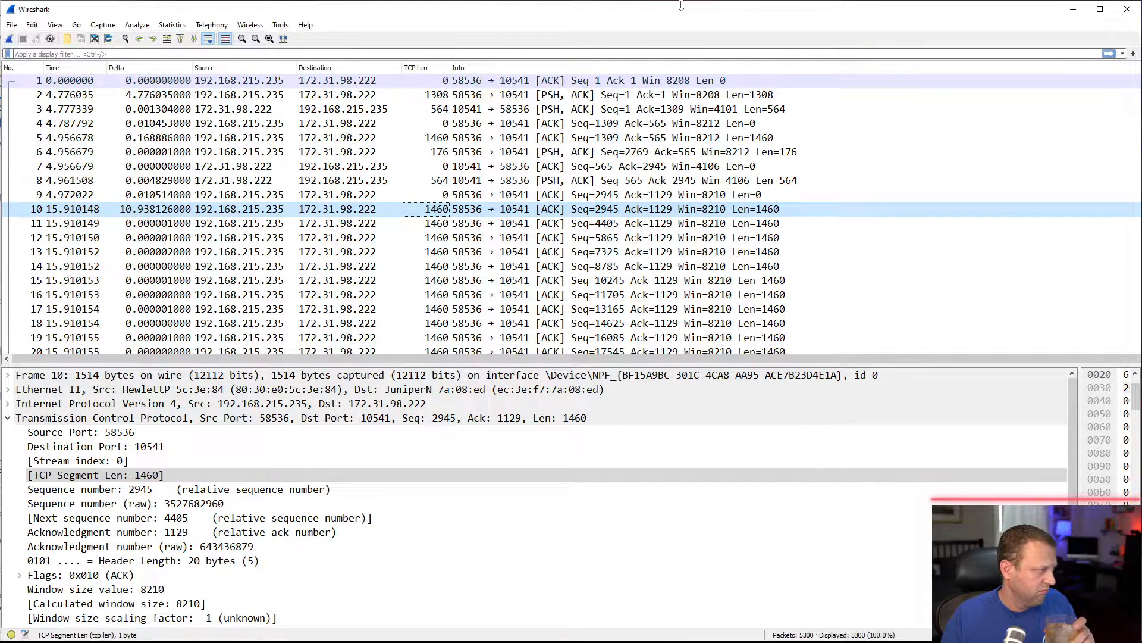
left_click_drag(696, 11, 697, 11)
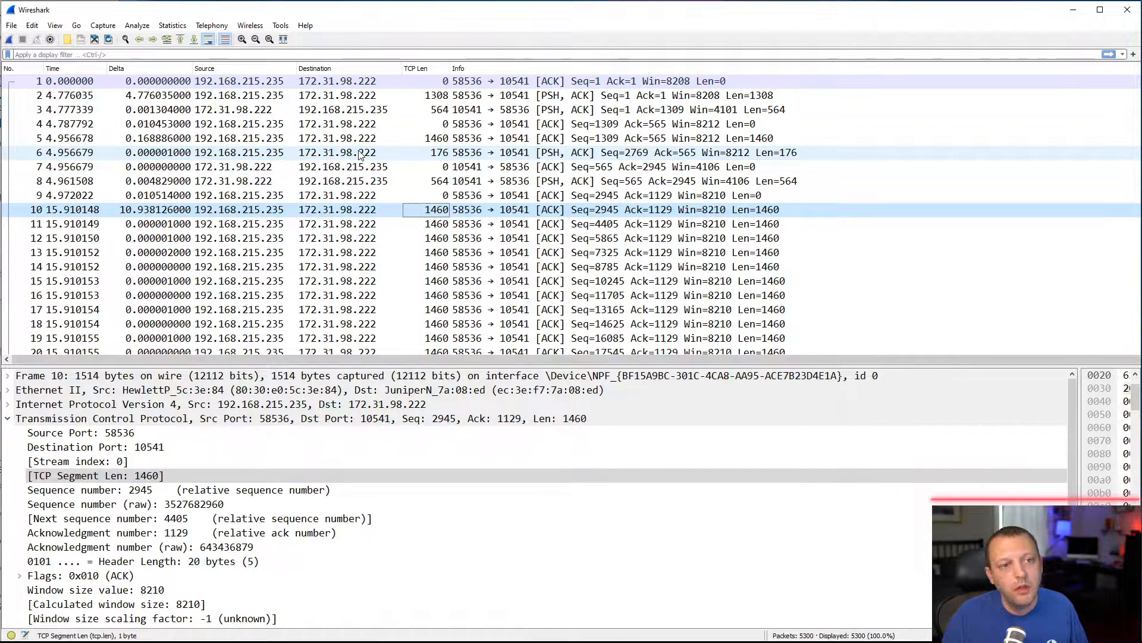
left_click(173, 26)
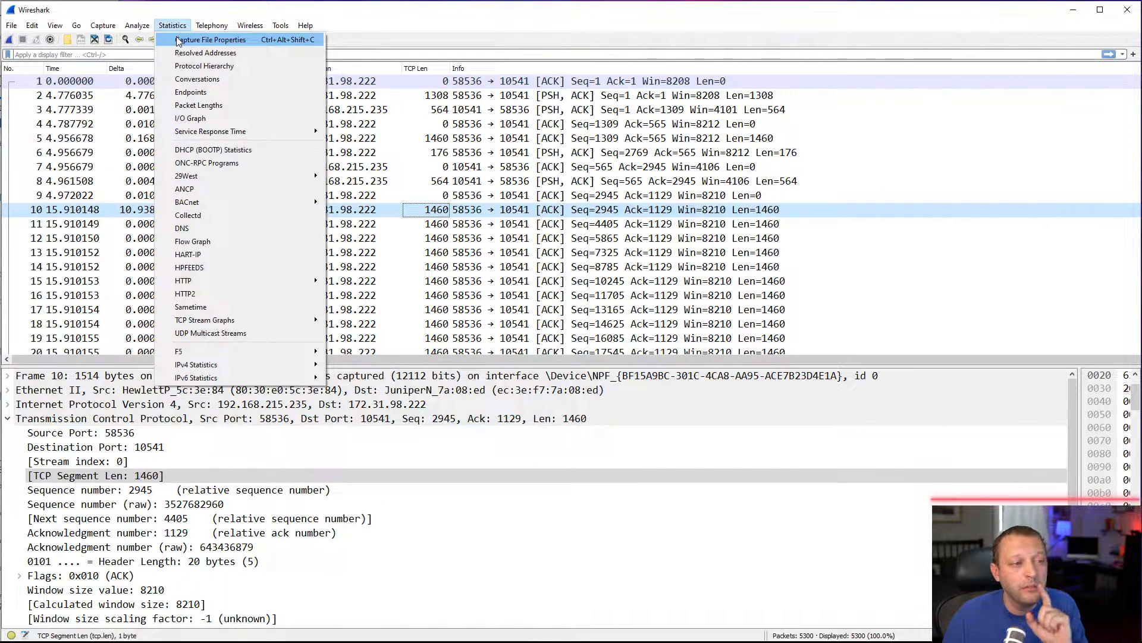
left_click(427, 9)
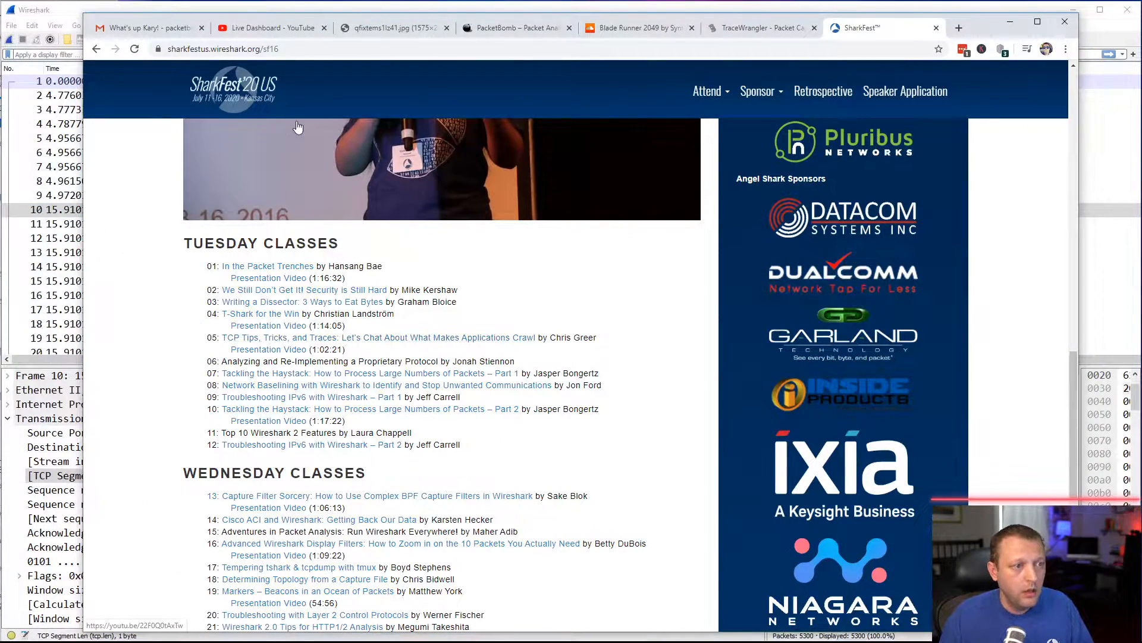
Step: Switch to the Gmail message, read the reported issue's passages on the switch move and the span port captures, and minimize the browser
left_click(167, 33)
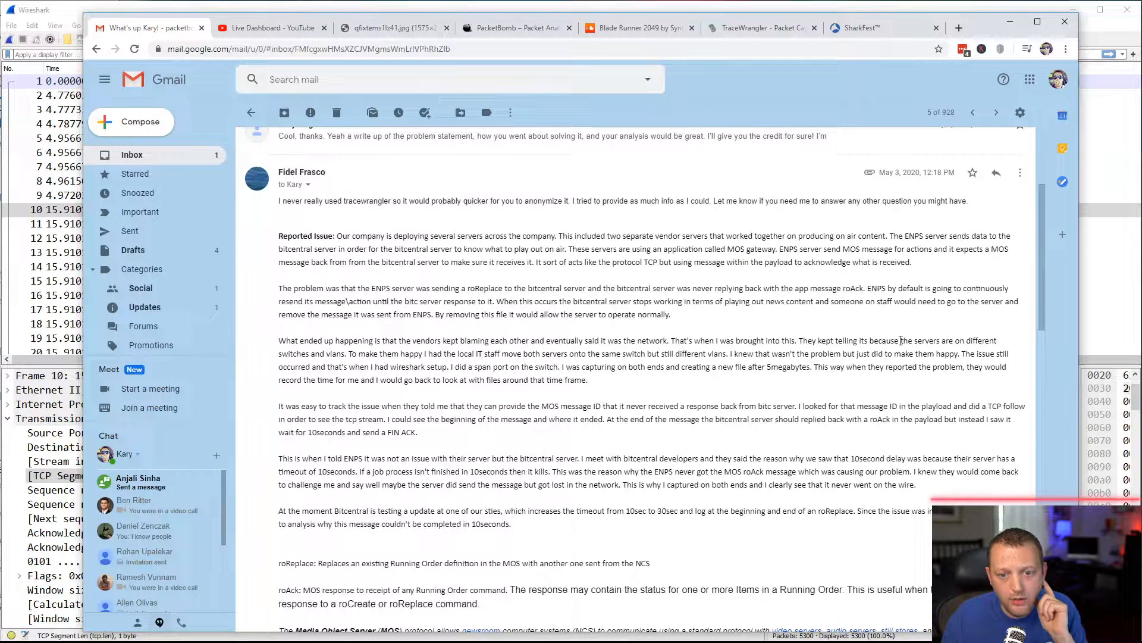
left_click_drag(901, 341, 898, 340)
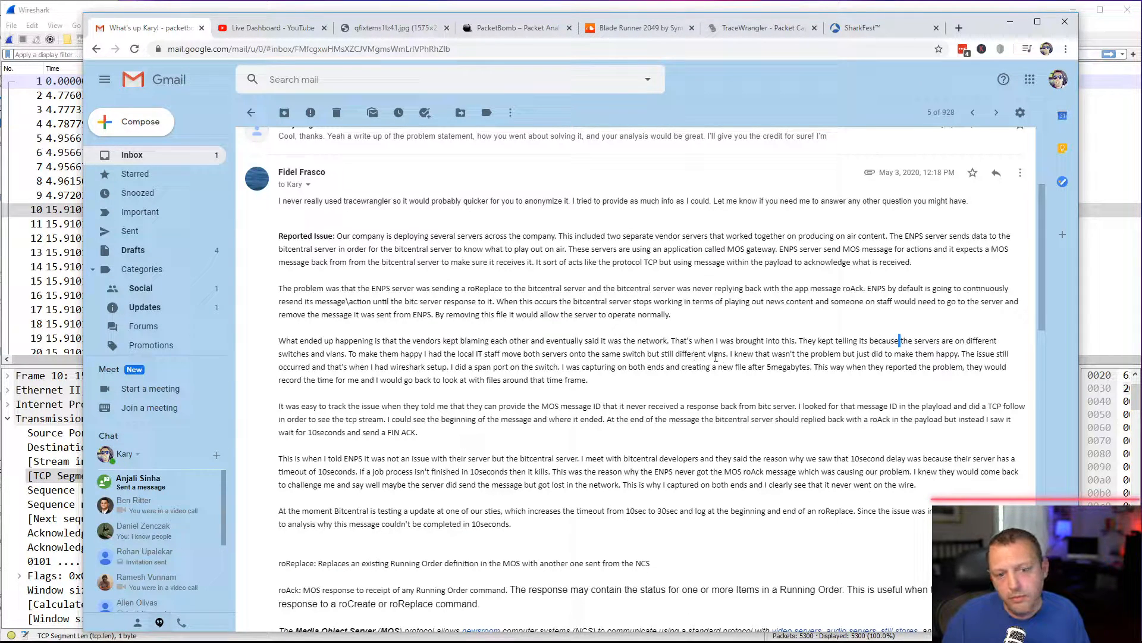
left_click_drag(777, 355, 951, 352)
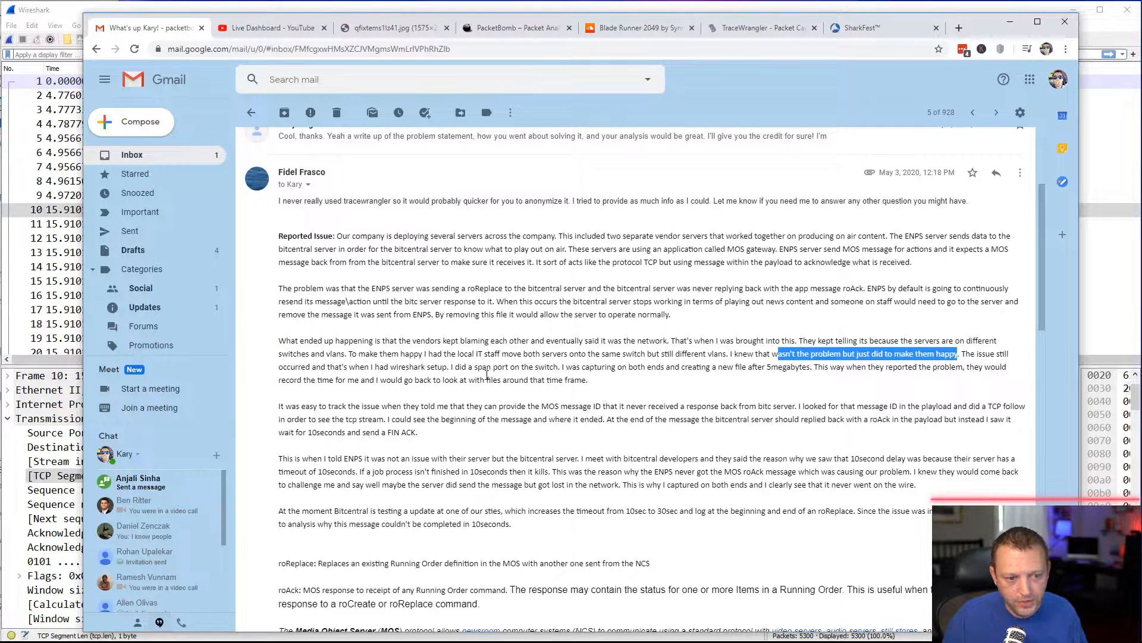
left_click(486, 375)
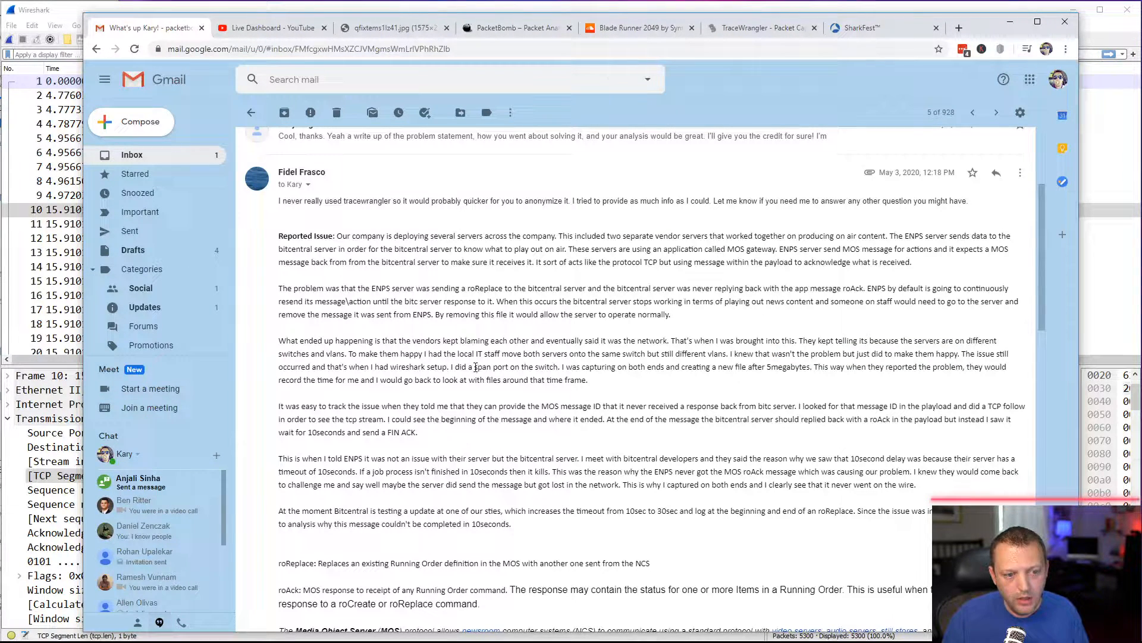
left_click_drag(474, 367, 768, 367)
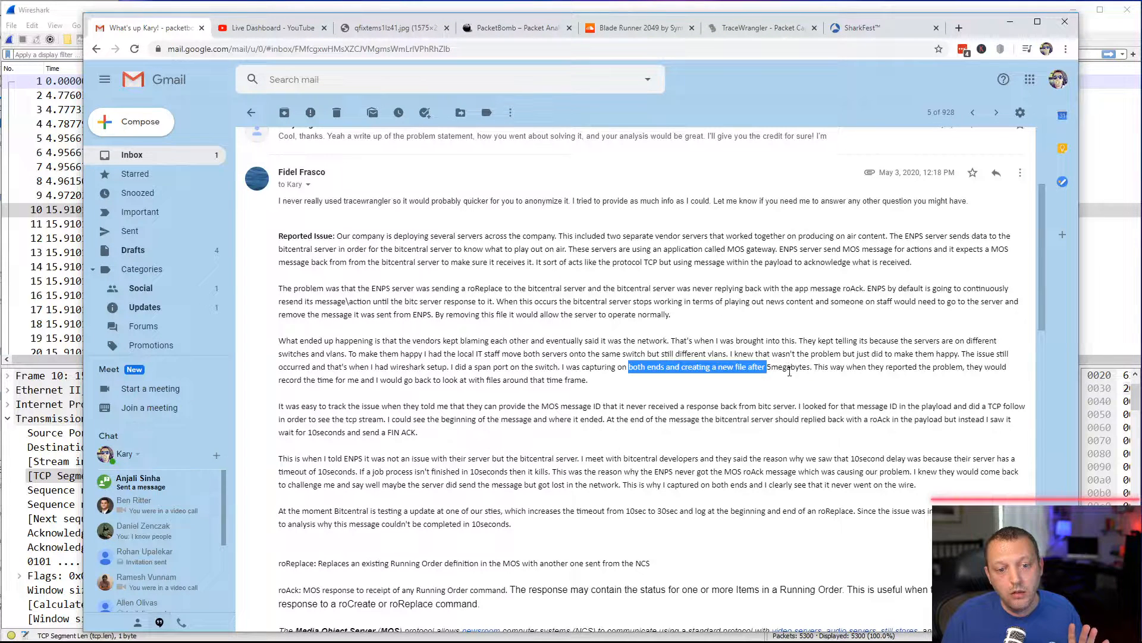
left_click(789, 373)
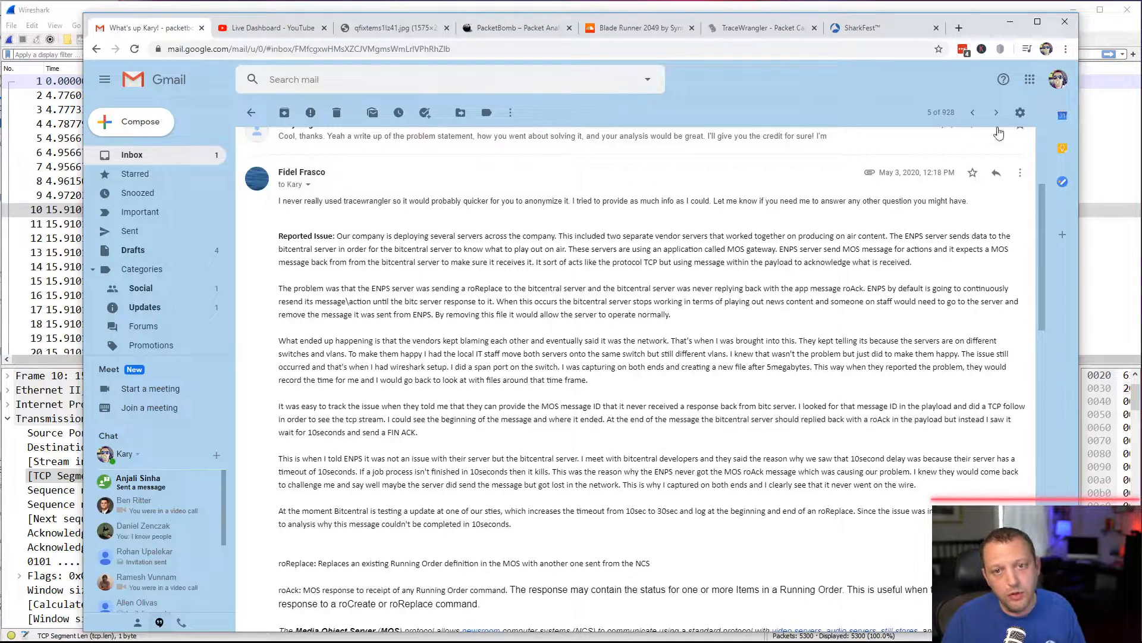
left_click(1009, 21)
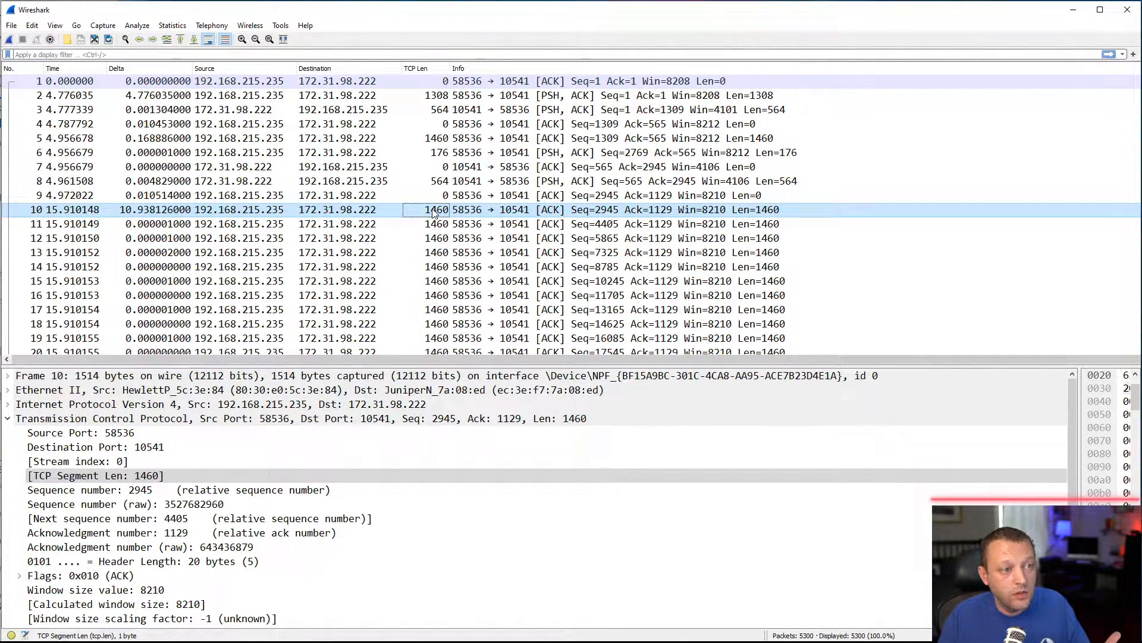
Step: View the ENPS capture's file properties, examine the first packet, last packet and elapsed times, and close them
left_click(173, 26)
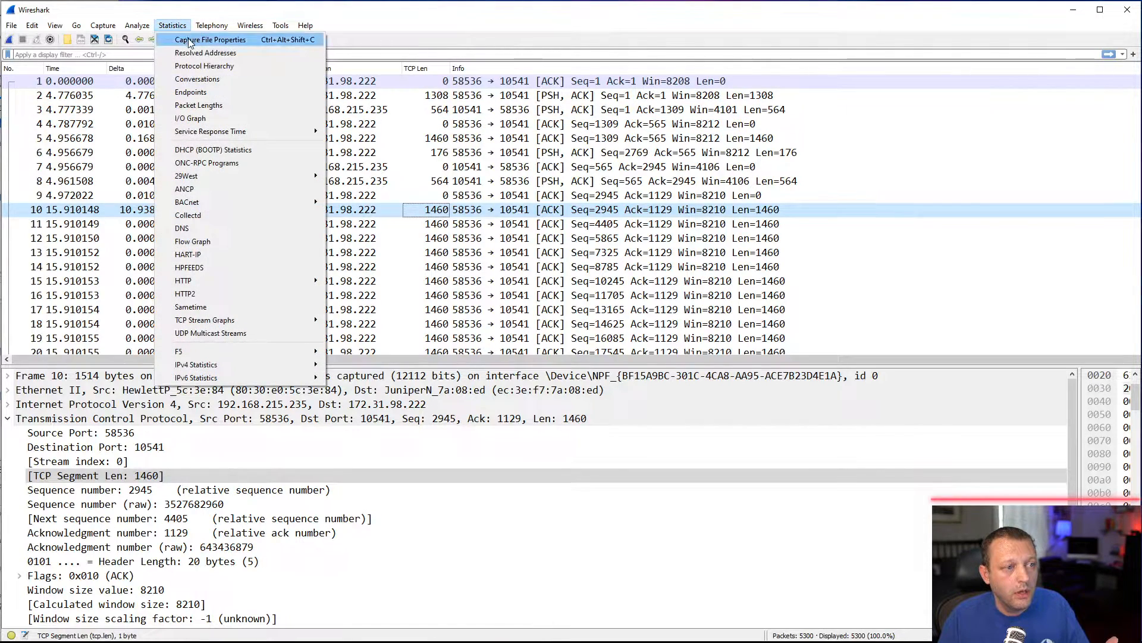
left_click(190, 40)
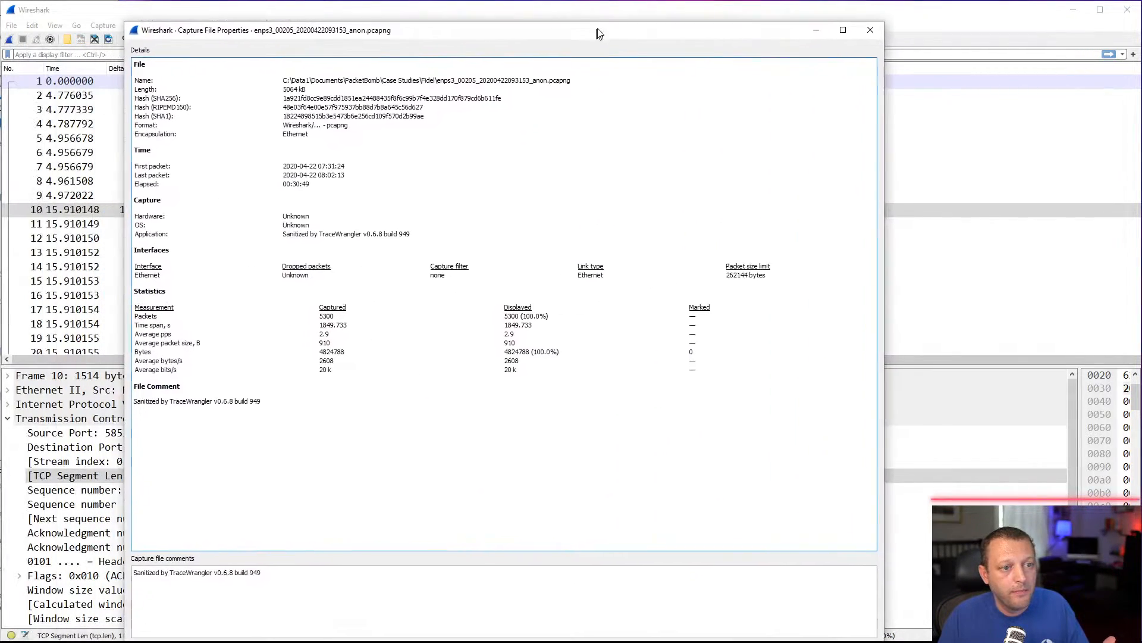
left_click_drag(599, 34, 614, 29)
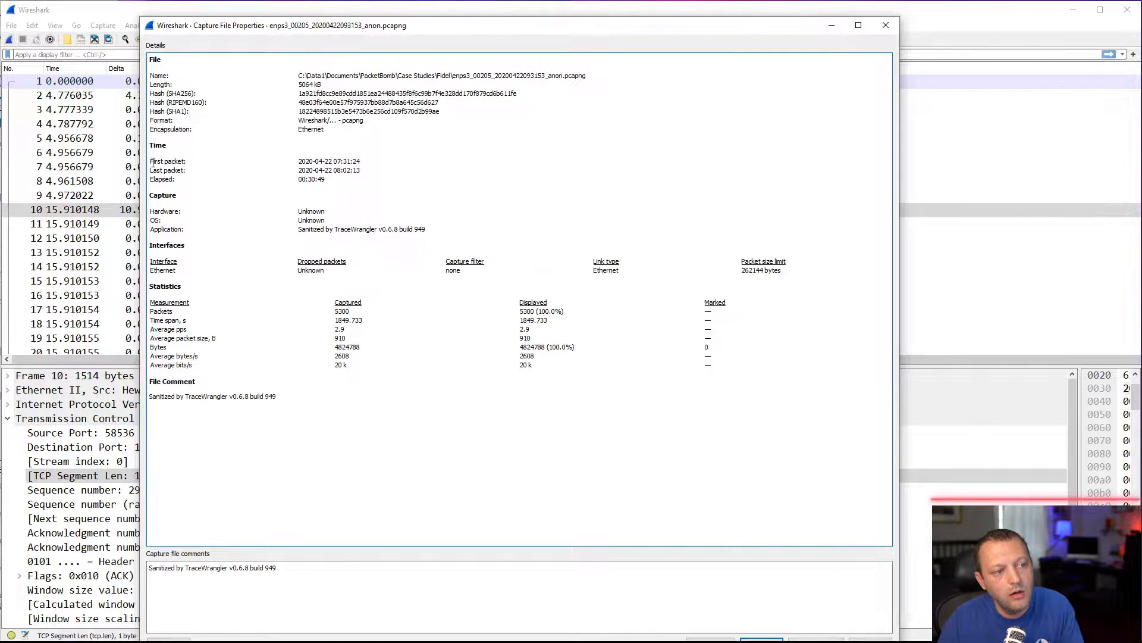
left_click_drag(148, 162, 327, 179)
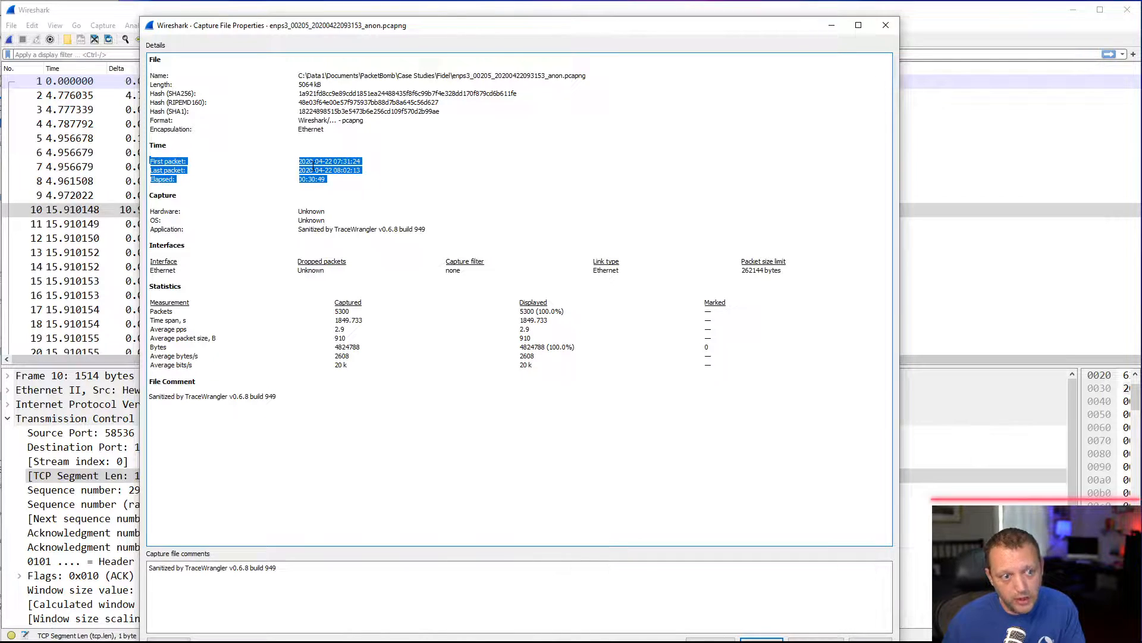
left_click(373, 183)
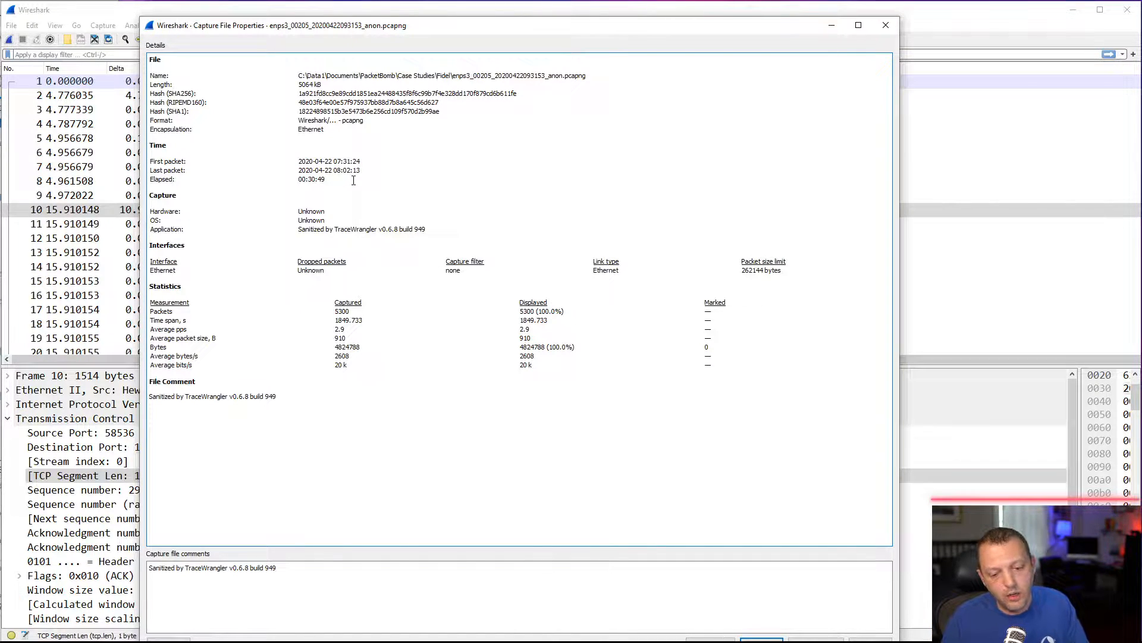
left_click(762, 638)
Step: View the capture's conversation statistics, examine the Ethernet, IPv4 and TCP conversations, and close them
left_click(172, 25)
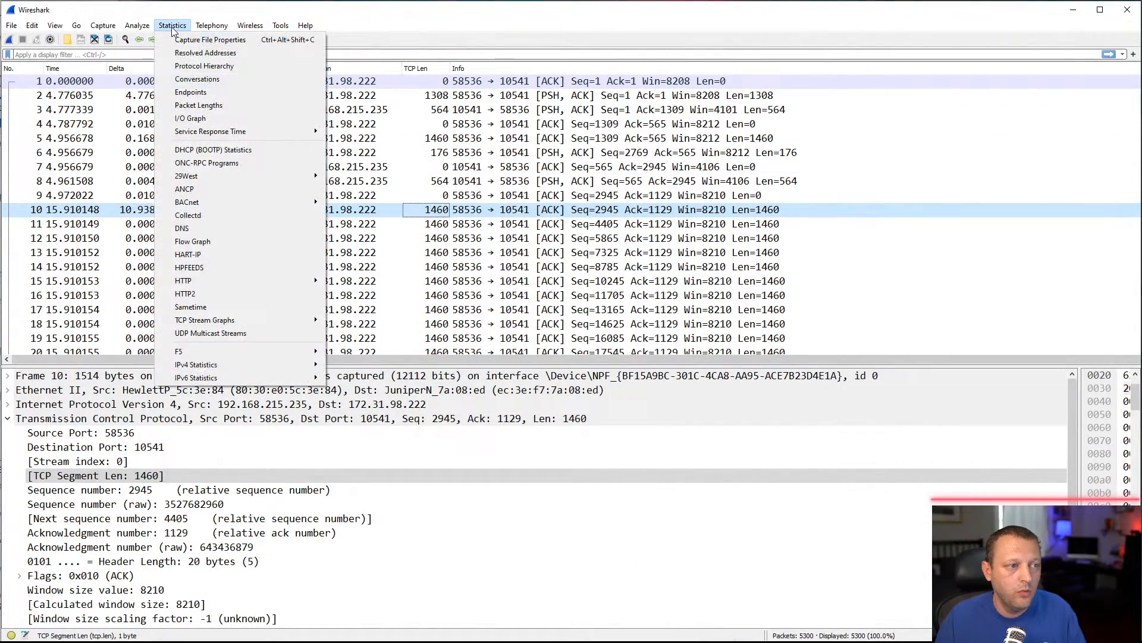
left_click(219, 84)
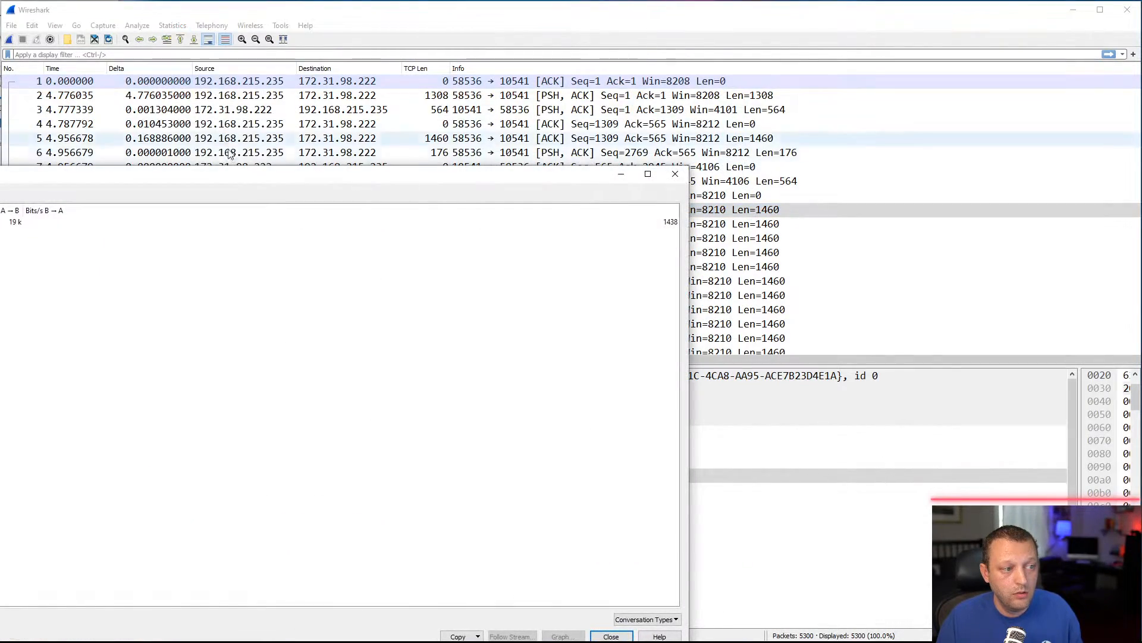
left_click_drag(631, 116, 701, 86)
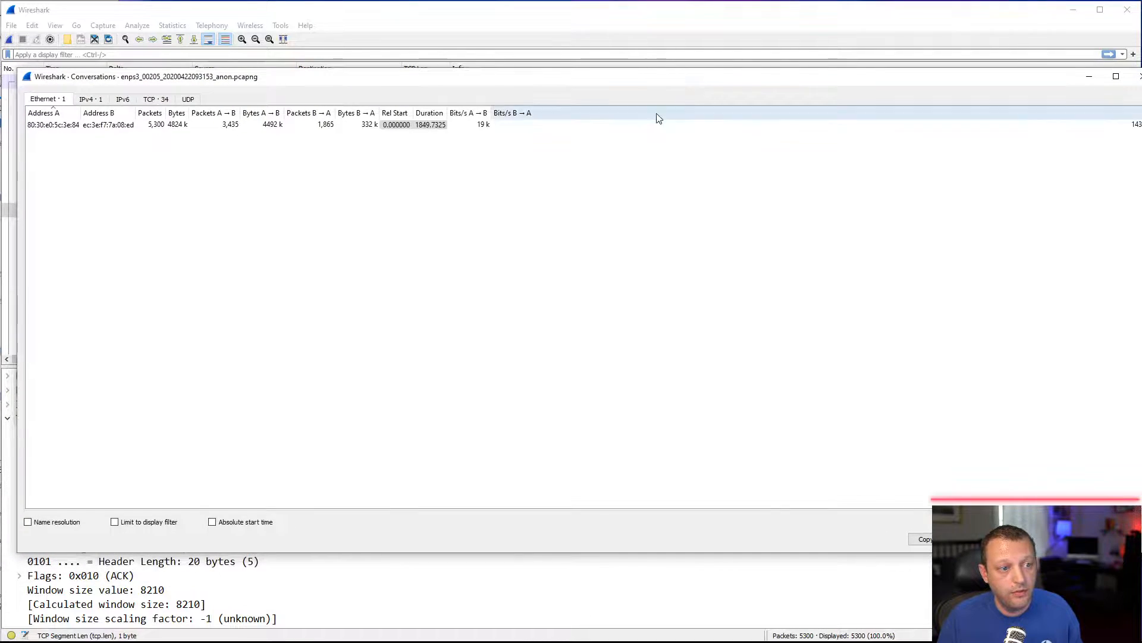
left_click(88, 100)
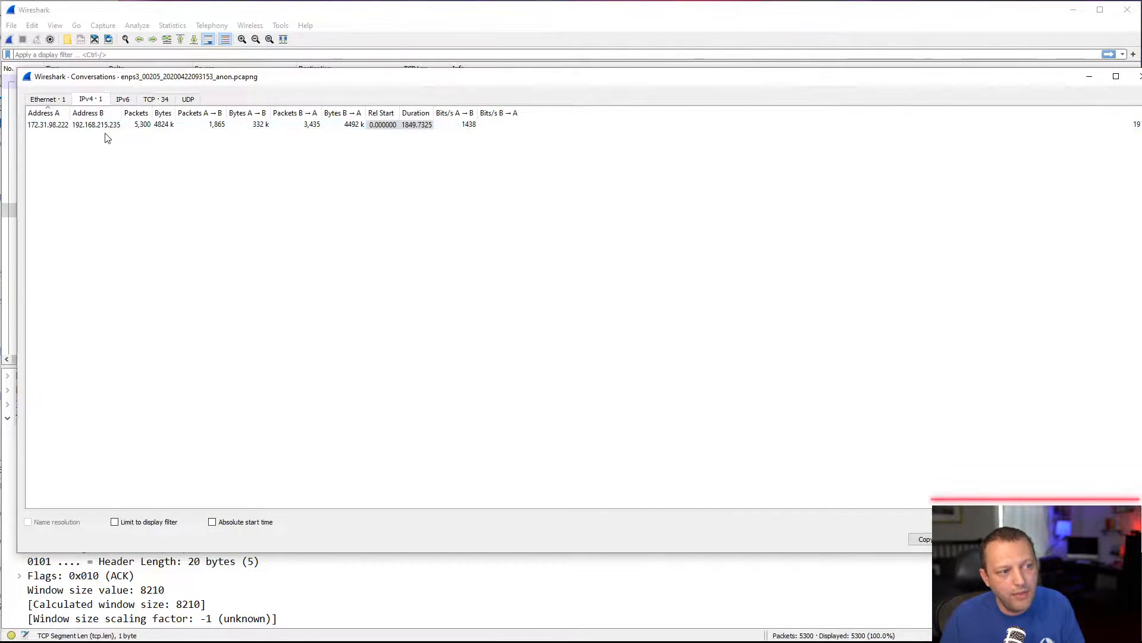
left_click(155, 99)
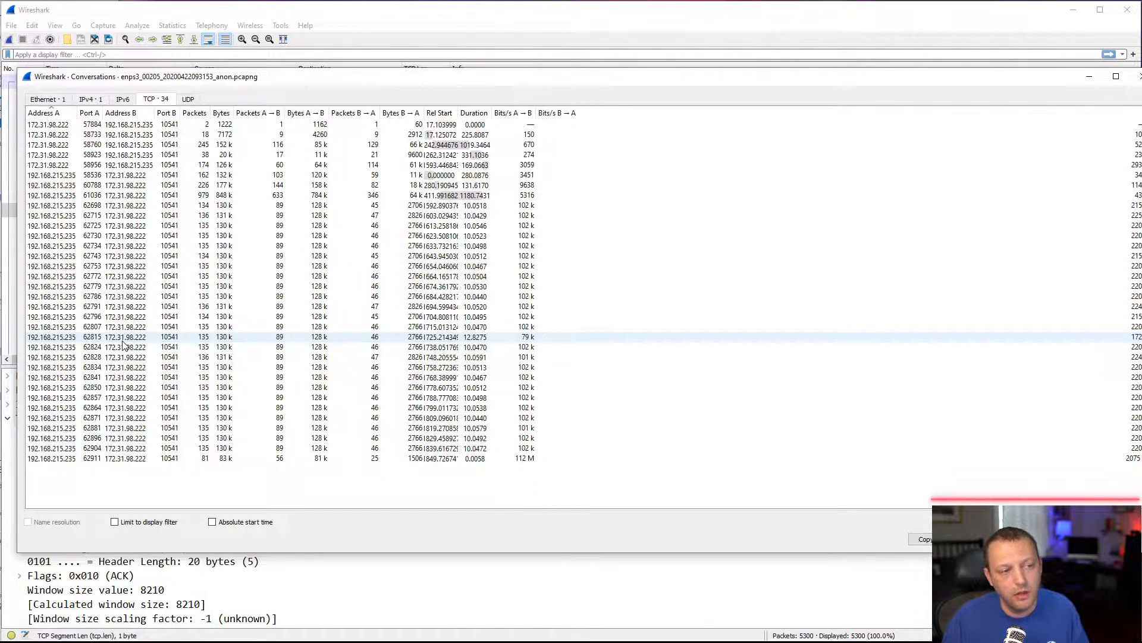
left_click_drag(863, 77, 837, 86)
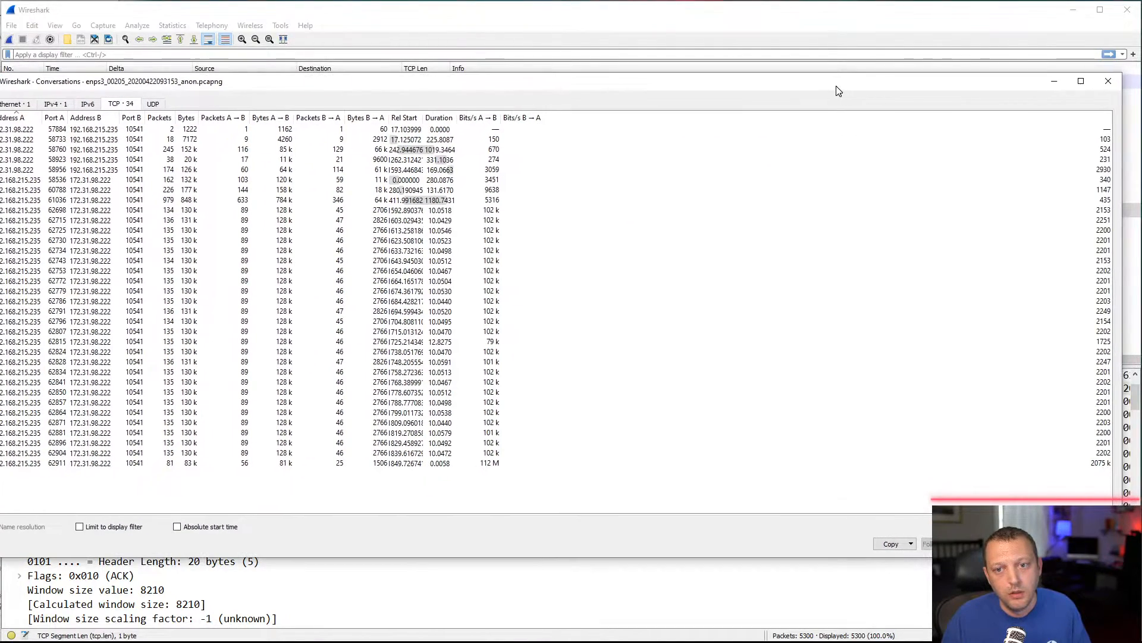
left_click(1114, 86)
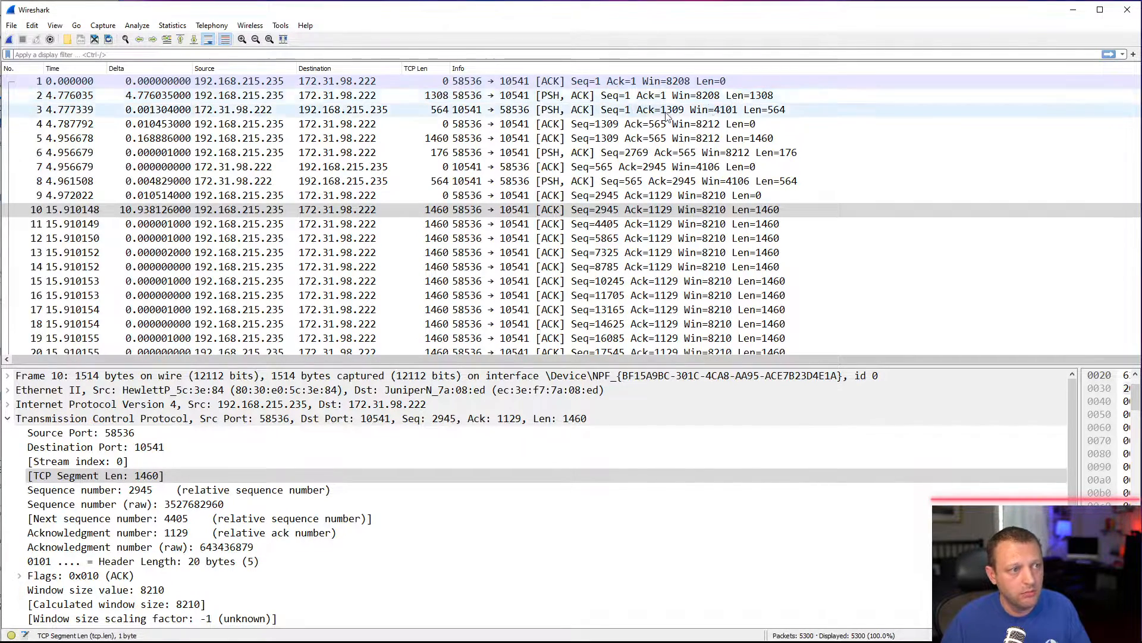
Step: Review the capture file properties again, checking the time span and packet statistics, and close them
left_click(174, 25)
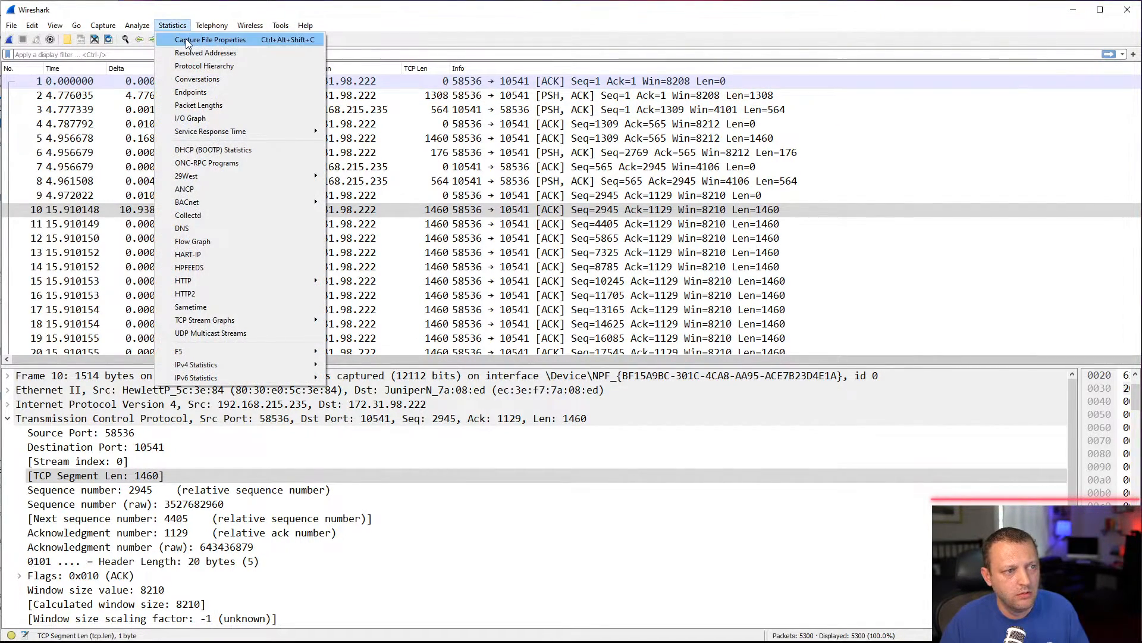
left_click(186, 39)
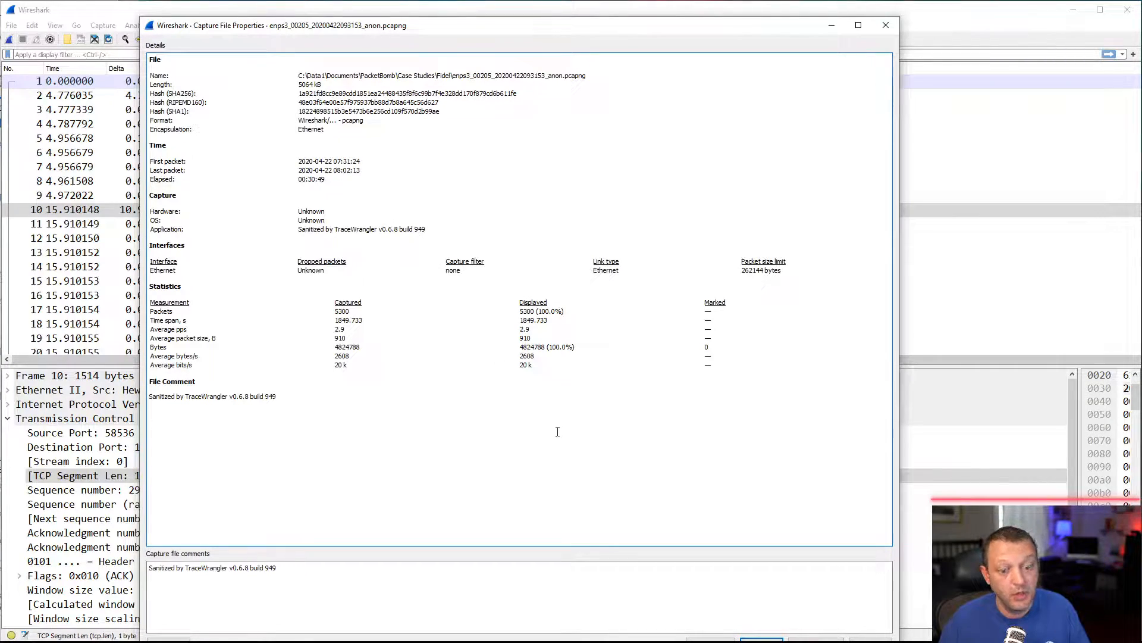
left_click(764, 639)
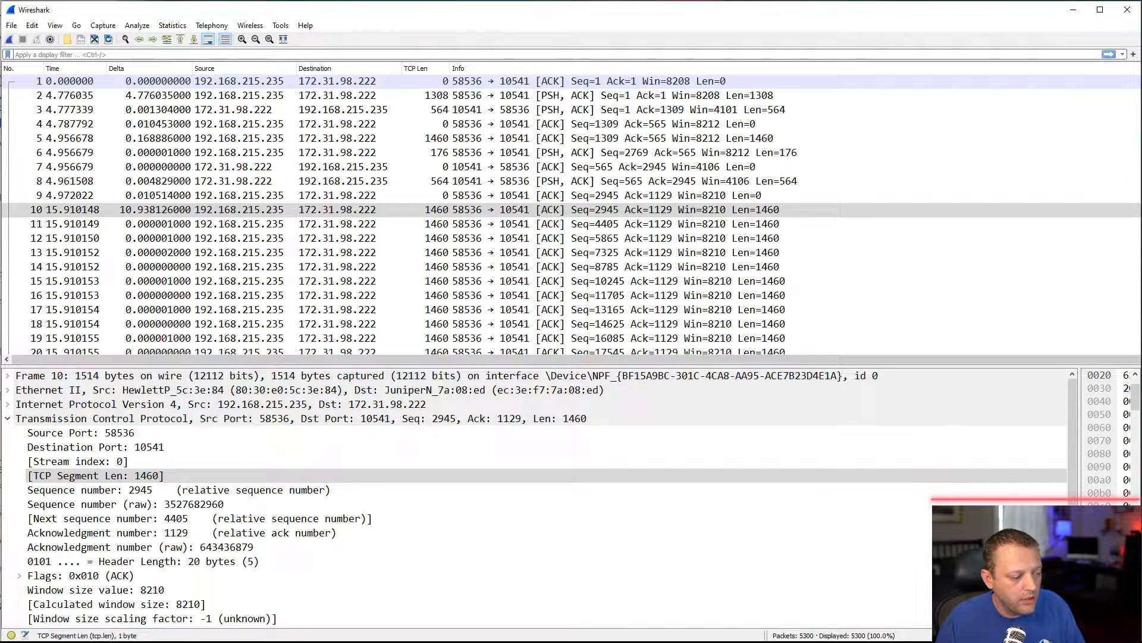
Step: Switch to the browser, look over the PacketBomb home page with its case studies, tutorials and blog sections, and minimize the browser
key("alt+Tab")
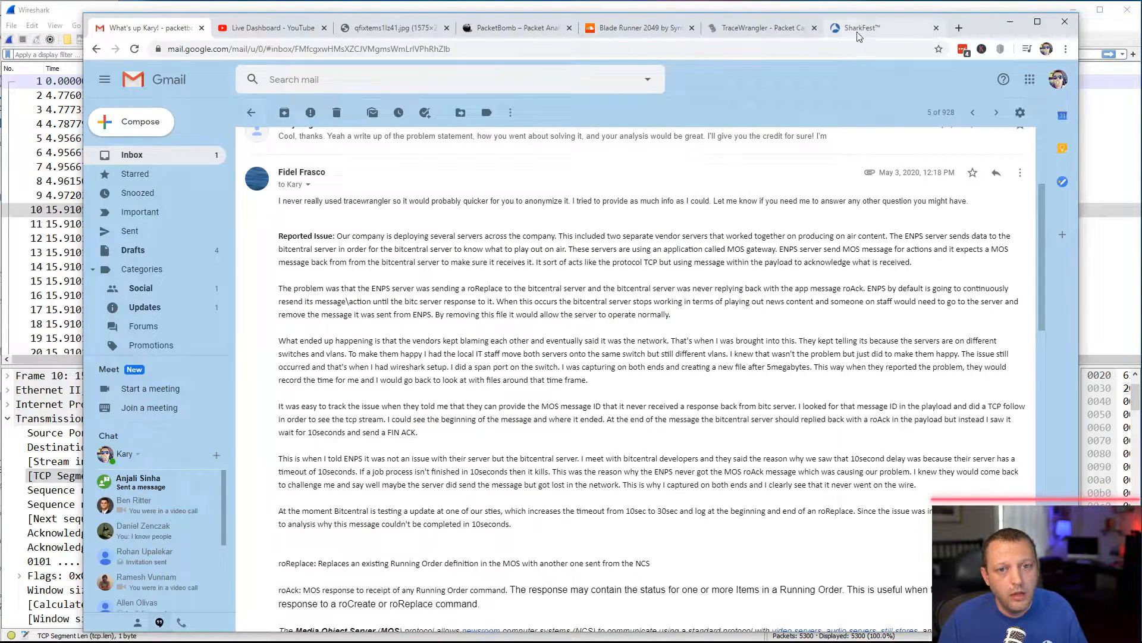
left_click(522, 34)
scroll(659, 333, "down", 12)
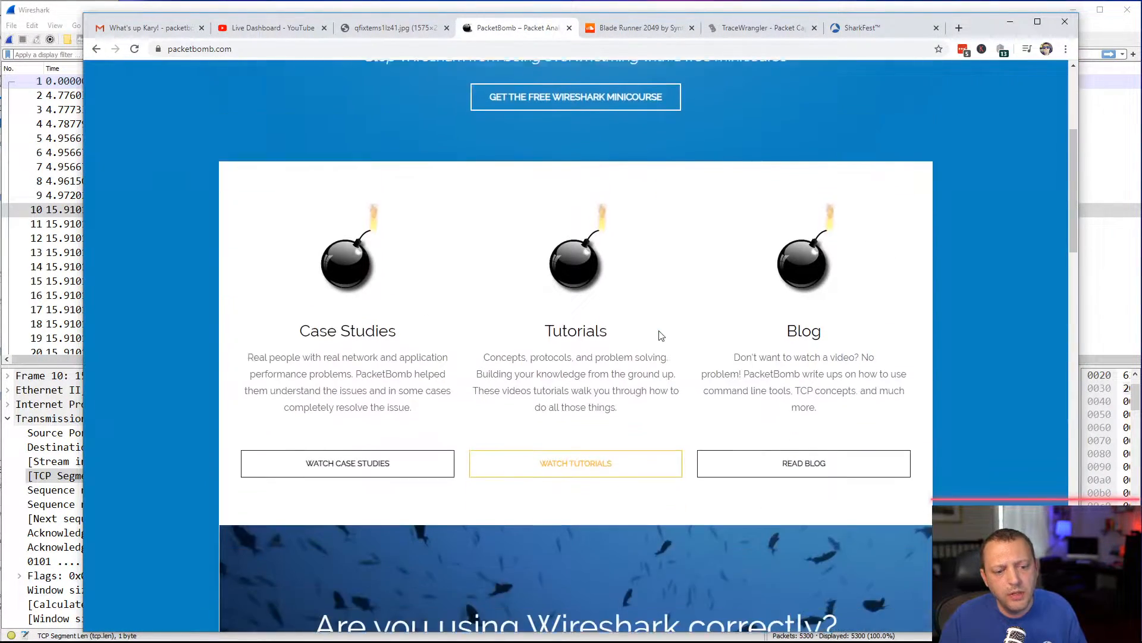
scroll(659, 333, "up", 3)
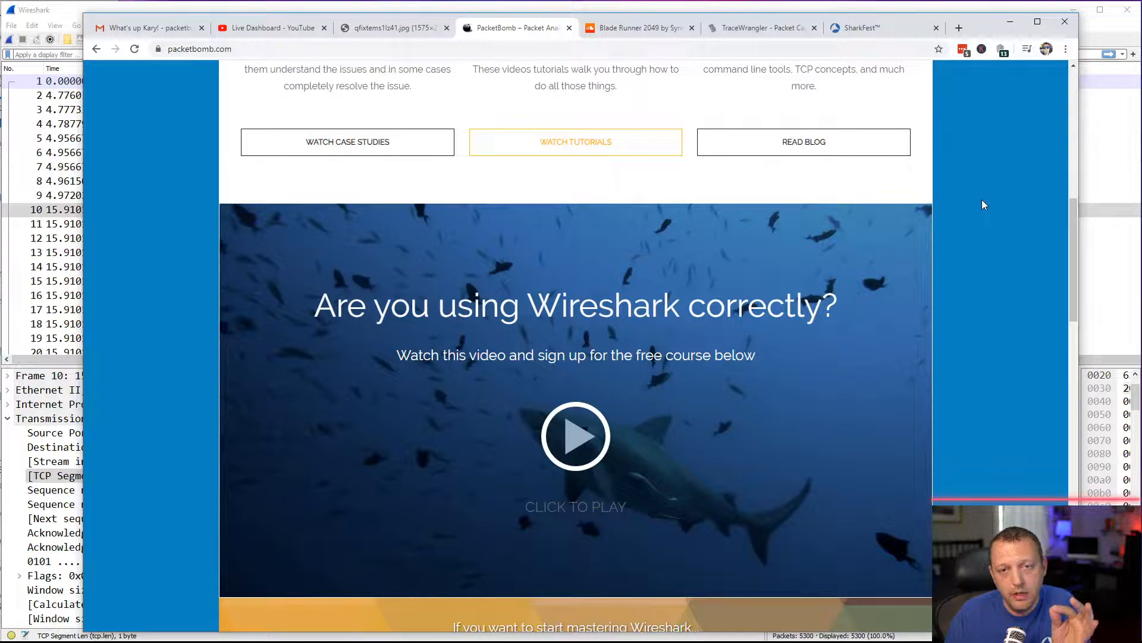
left_click(1012, 27)
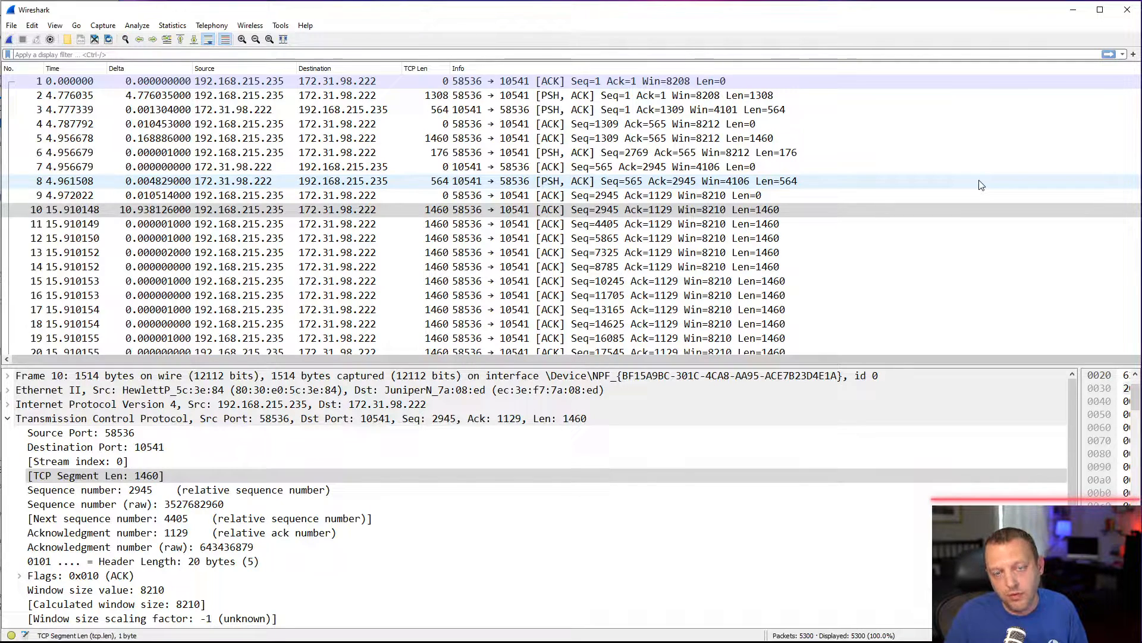
Step: Look through the first packets of the ENPS capture, down to the connection handshake on port 58733
left_click(964, 212)
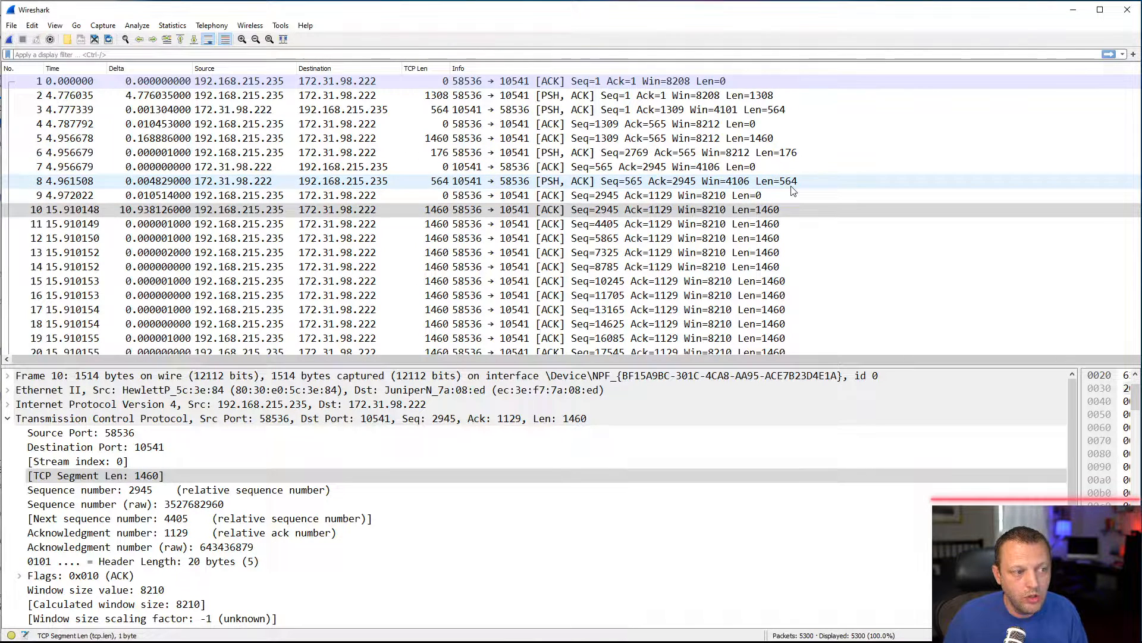
left_click(766, 215)
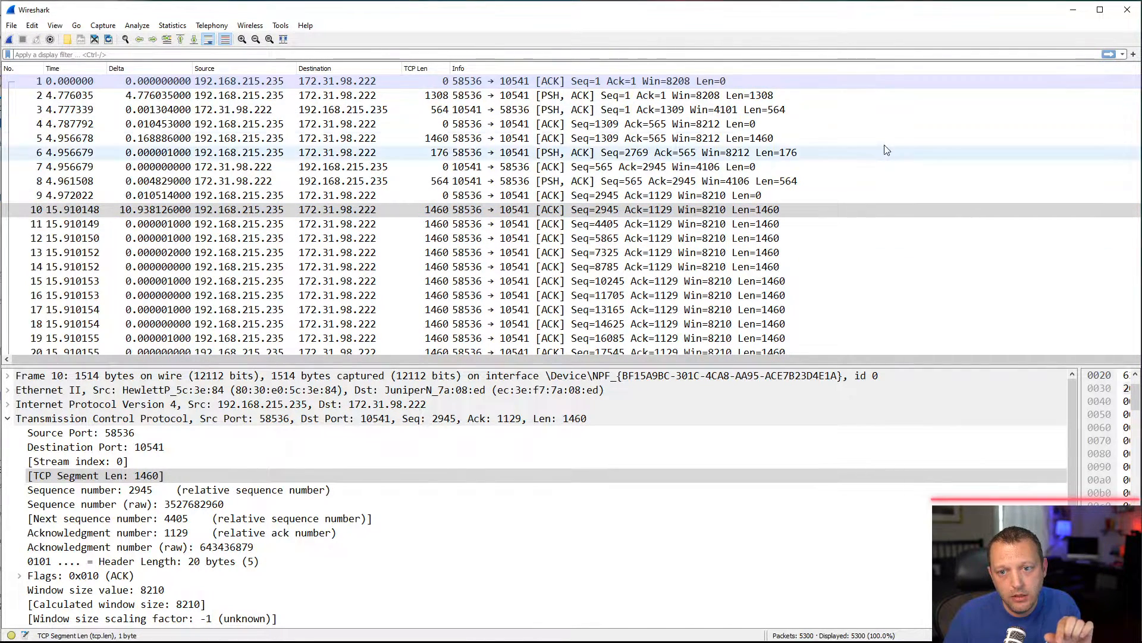
scroll(1046, 190, "down", 7)
scroll(1045, 197, "up", 7)
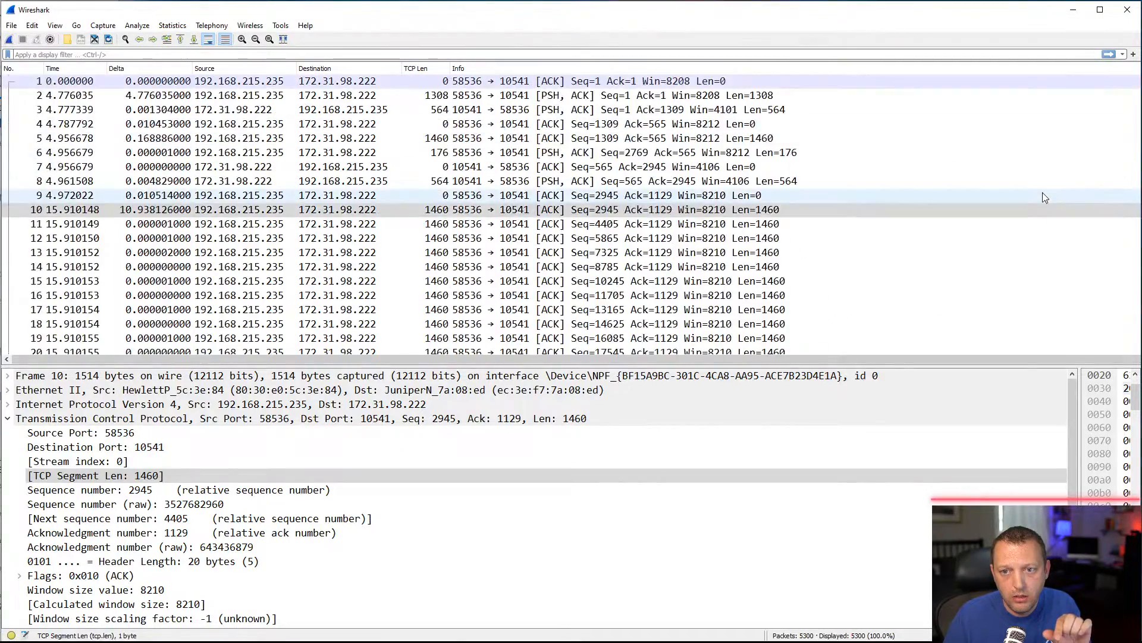
scroll(1045, 194, "down", 6)
scroll(1045, 194, "up", 4)
mouse_move(1033, 18)
left_mouse_down()
mouse_move(1021, 21)
mouse_move(1036, 17)
left_mouse_up()
scroll(1077, 172, "down", 7)
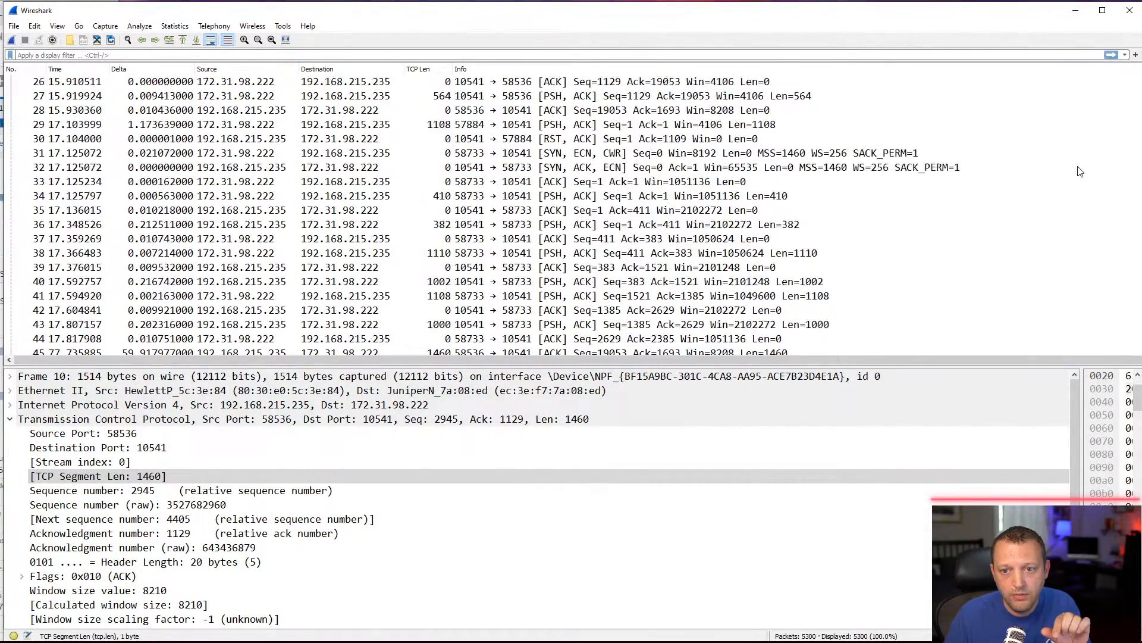
scroll(1081, 171, "down", 2)
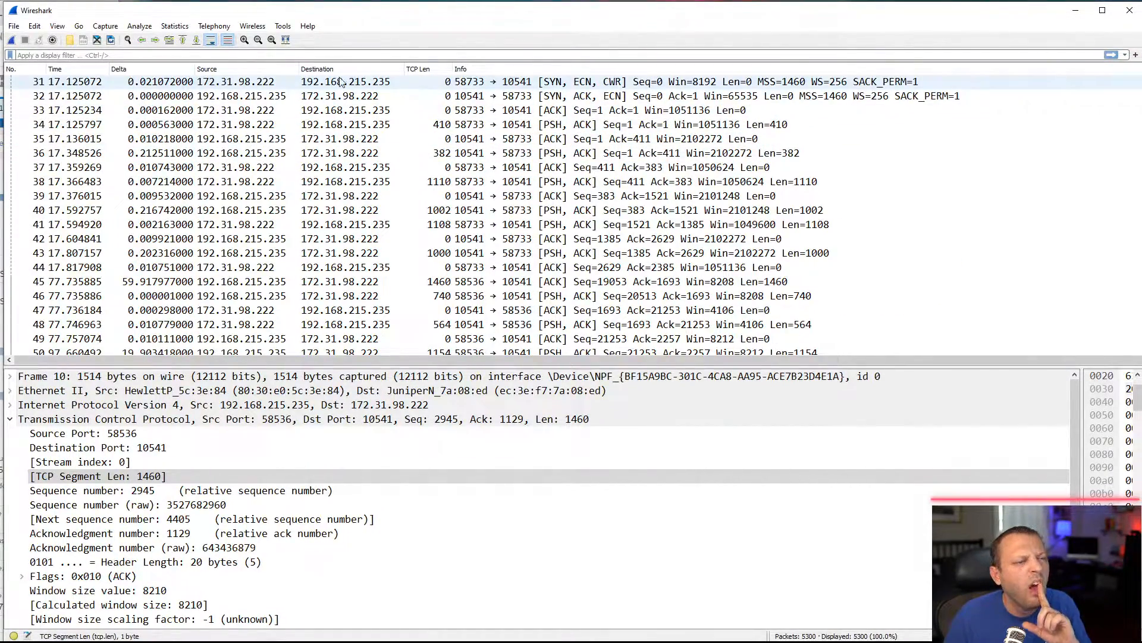
Step: Resize the packet list columns to fit their contents and reload the capture file
left_click(285, 41)
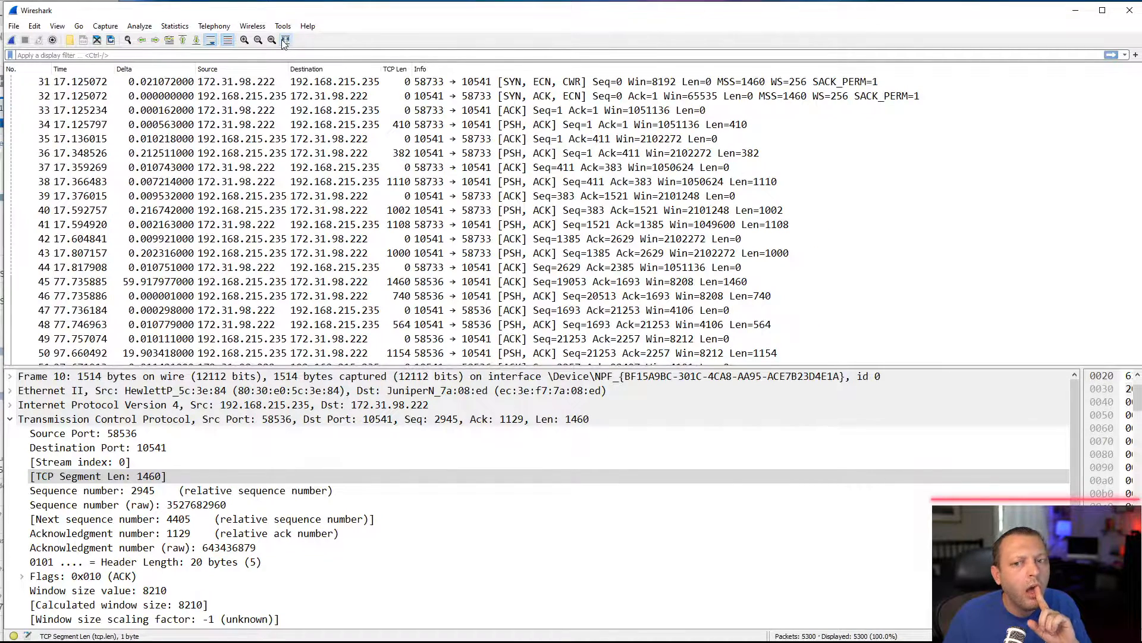
left_click(110, 39)
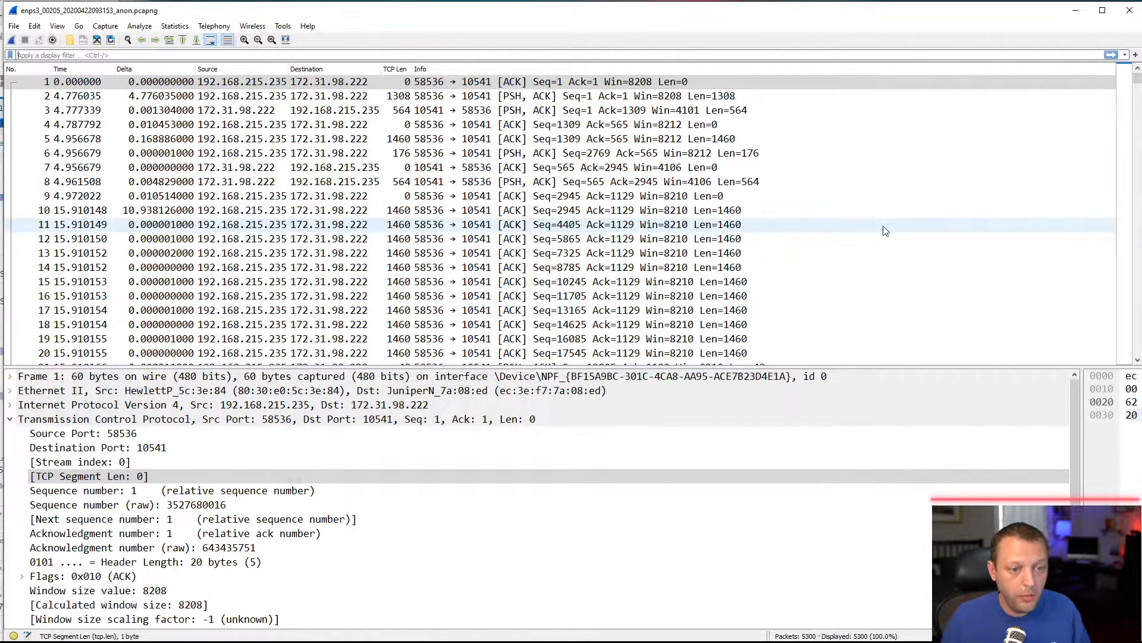
Step: Go down to packets 45 and 46 and examine their TCP details
scroll(1125, 233, "down", 7)
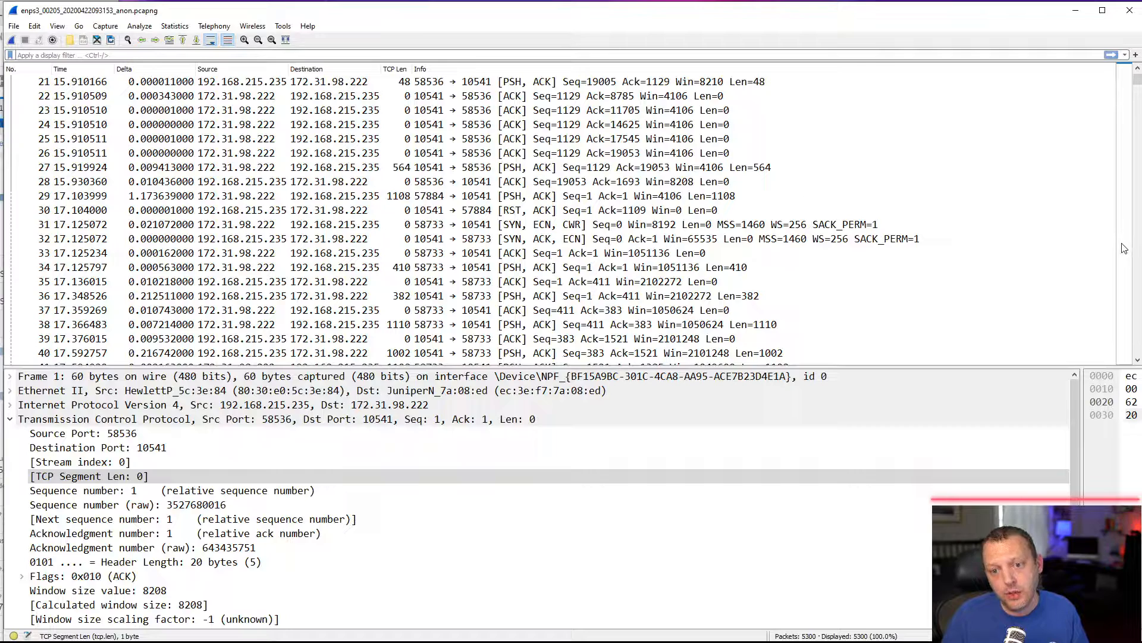
scroll(1127, 275, "down", 5)
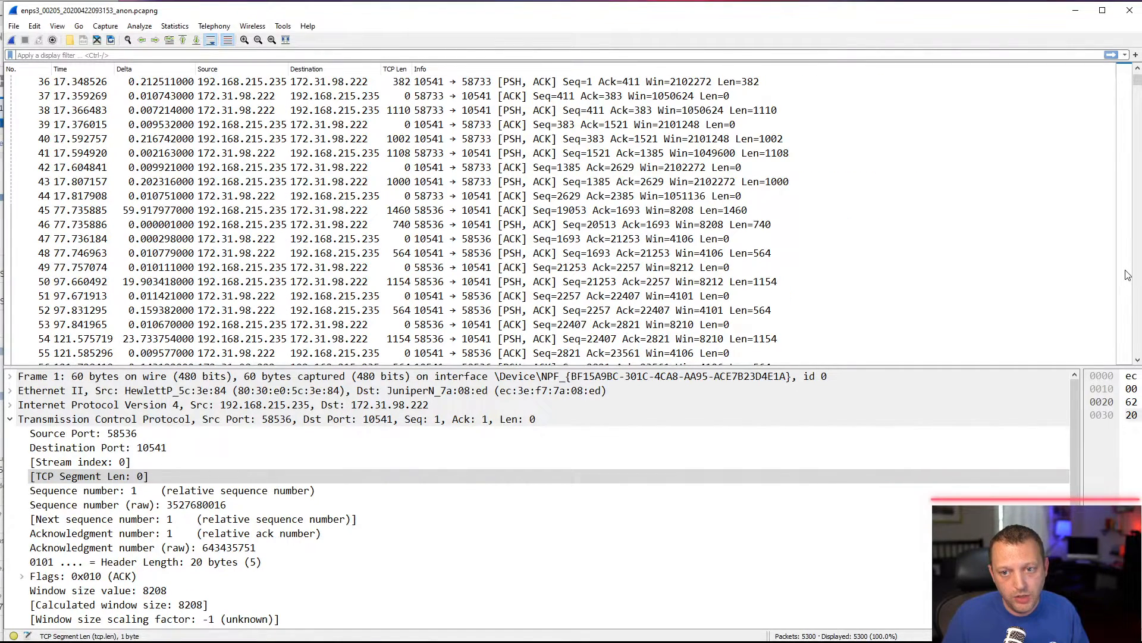
left_click(520, 214)
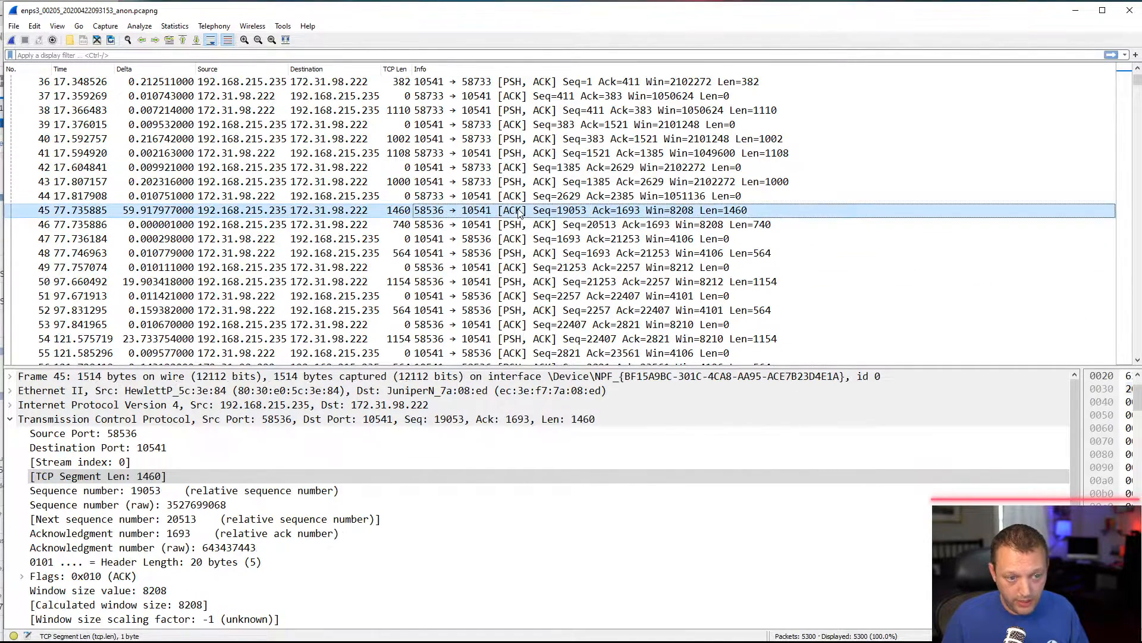
left_click(520, 227)
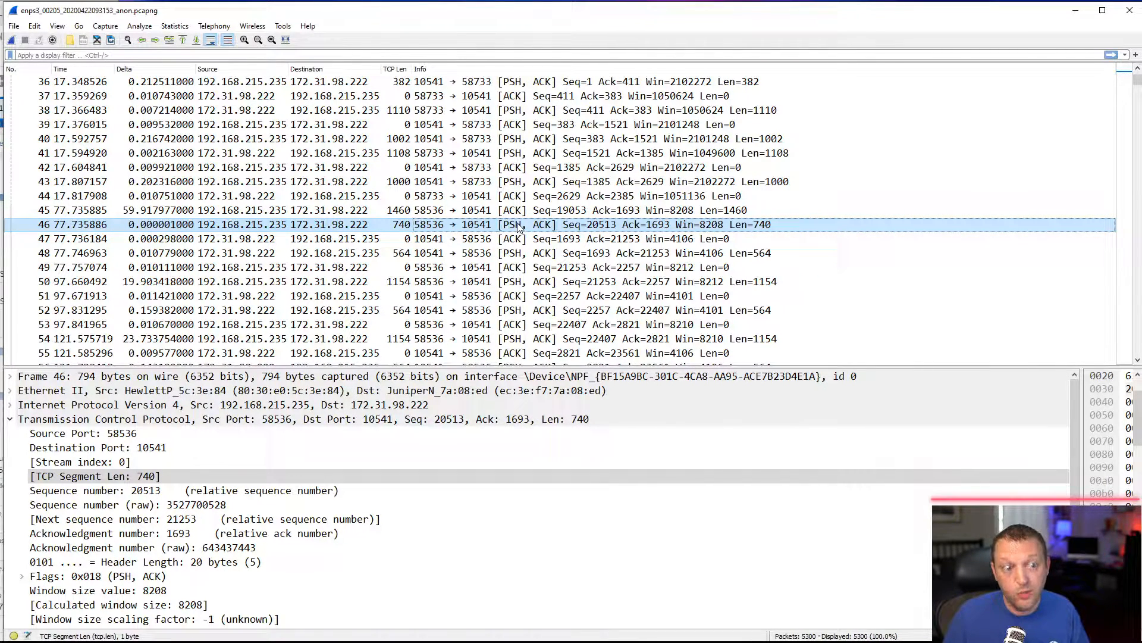
Step: Browse the protocols that Decode As offers for packet 46's TCP port 58536, and cancel without choosing one
right_click(457, 230)
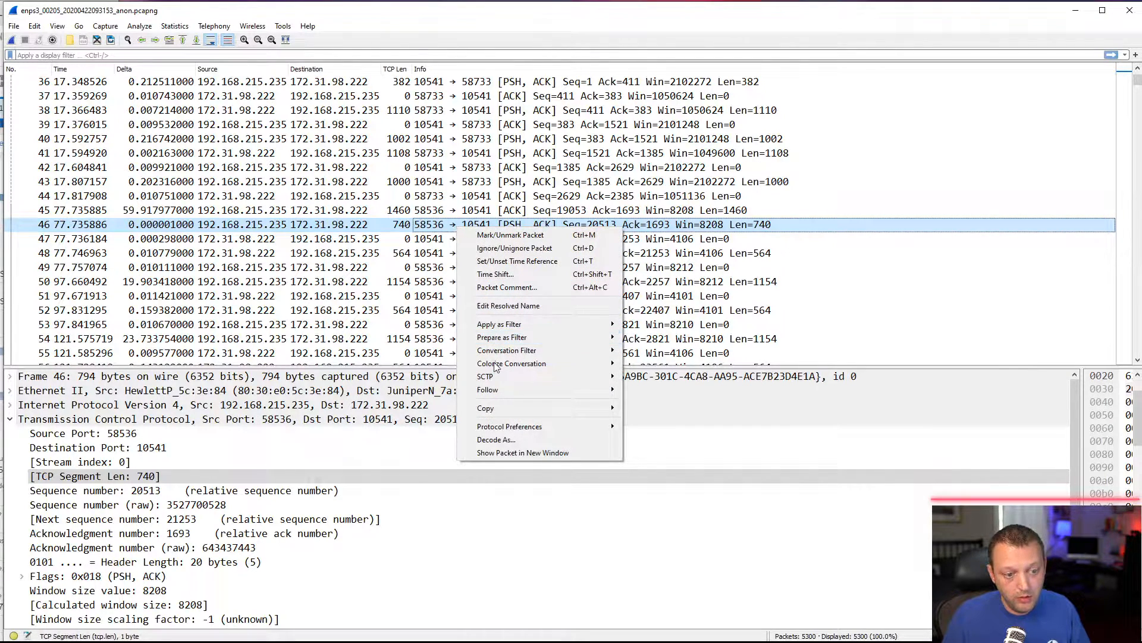
left_click(506, 441)
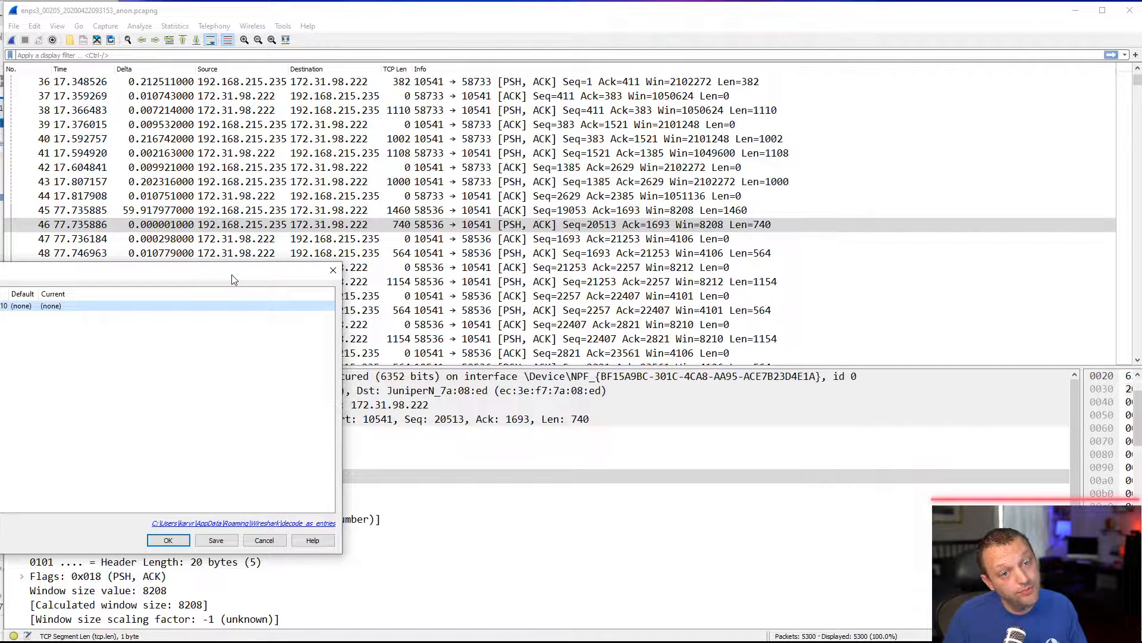
left_click_drag(232, 275, 645, 131)
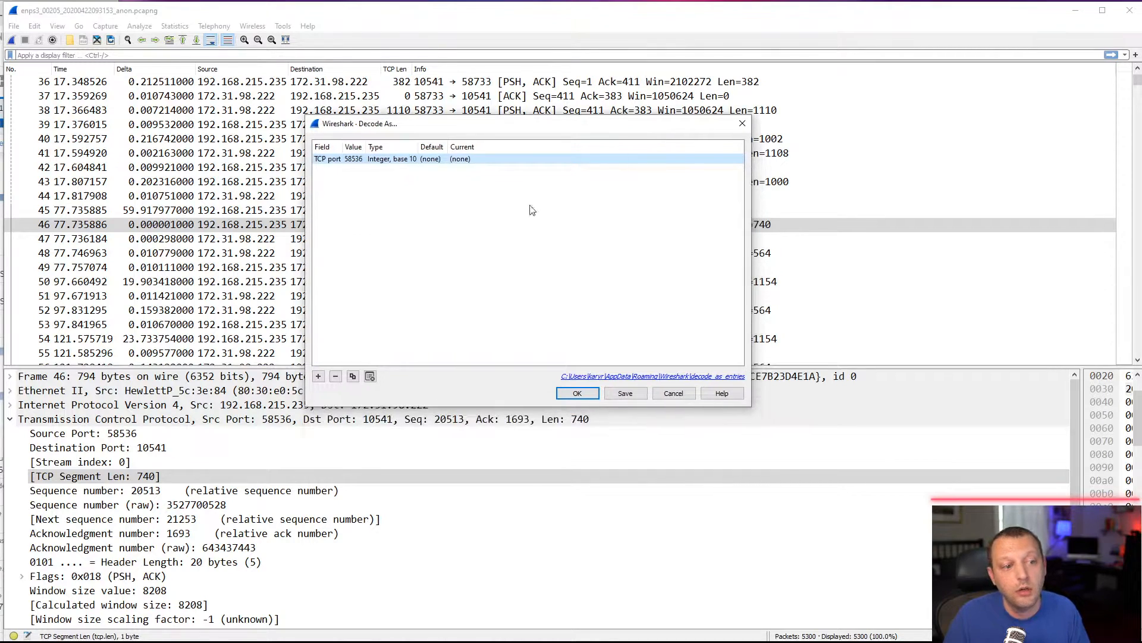
double_click(467, 159)
left_click(501, 158)
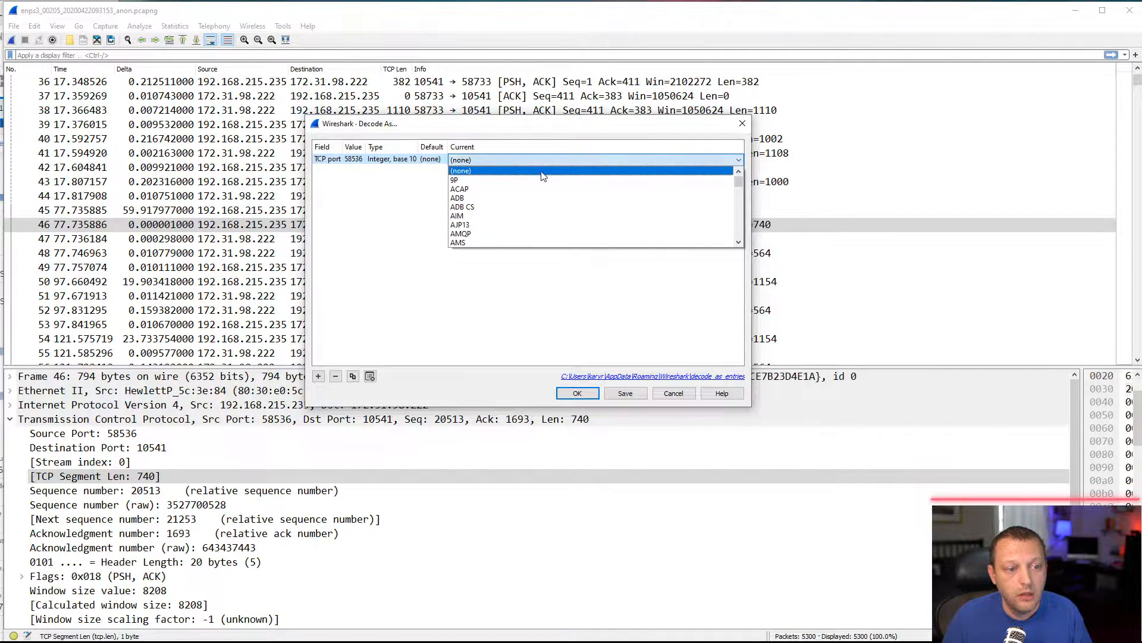
left_click_drag(735, 180, 743, 208)
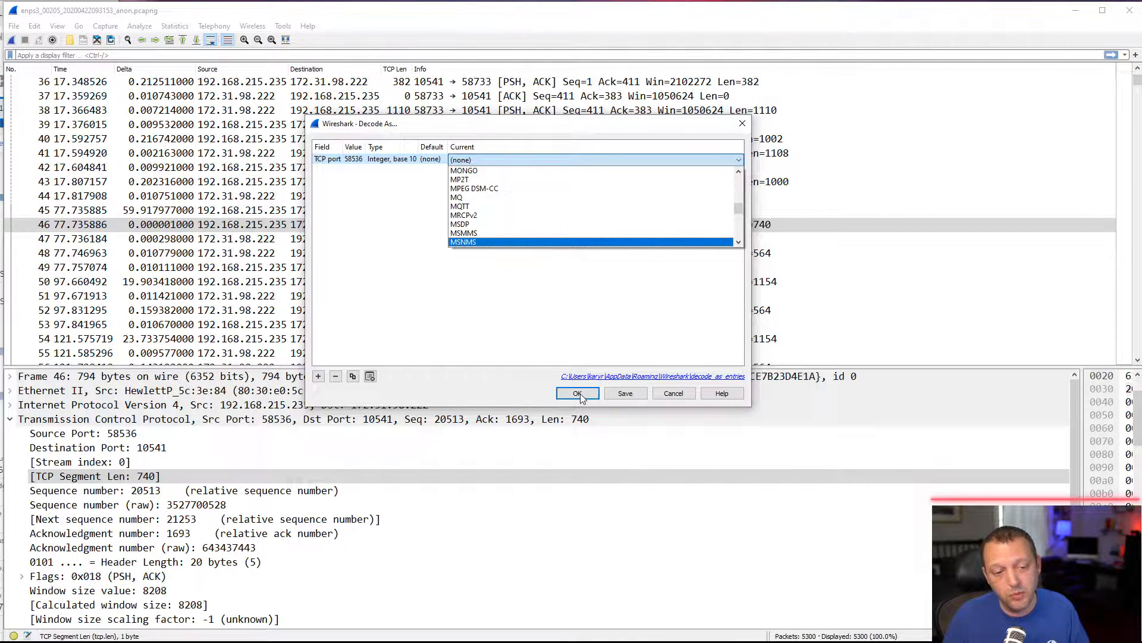
left_click(657, 393)
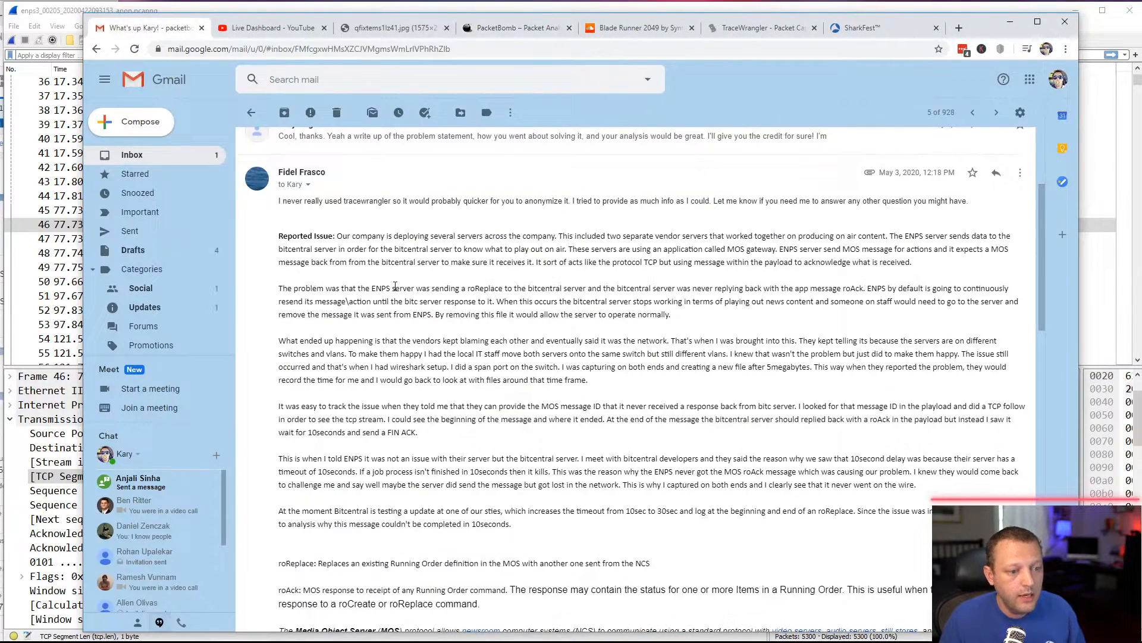
Step: In the Gmail message, copy the roReplace message ID 1067608 from the enps3_00205 capture notes and minimize the browser
scroll(395, 286, "down", 5)
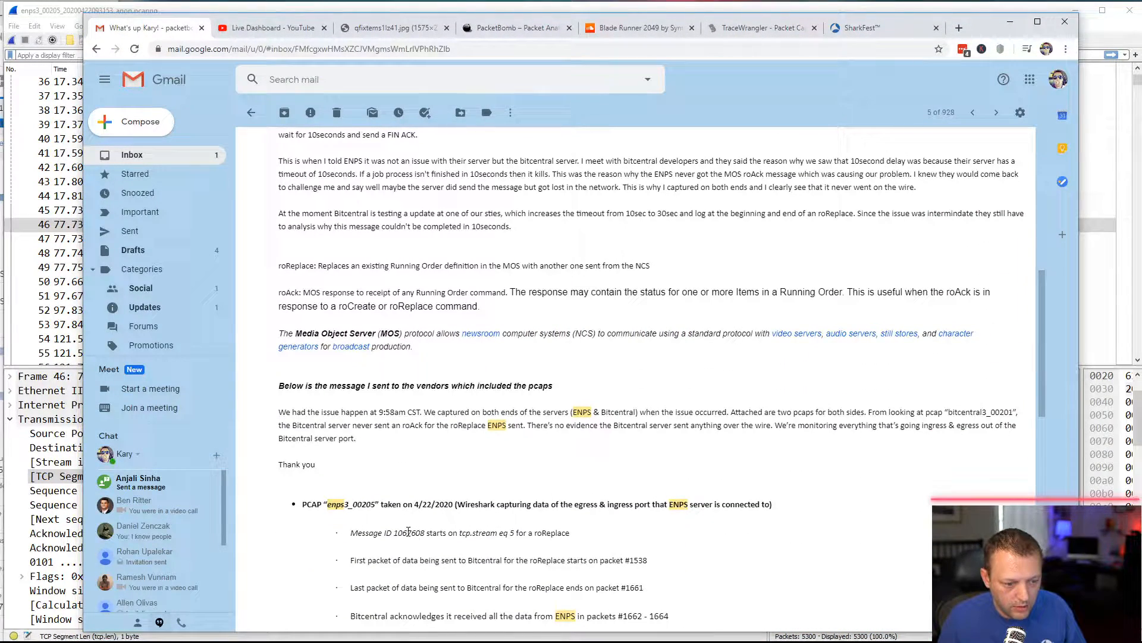
double_click(408, 531)
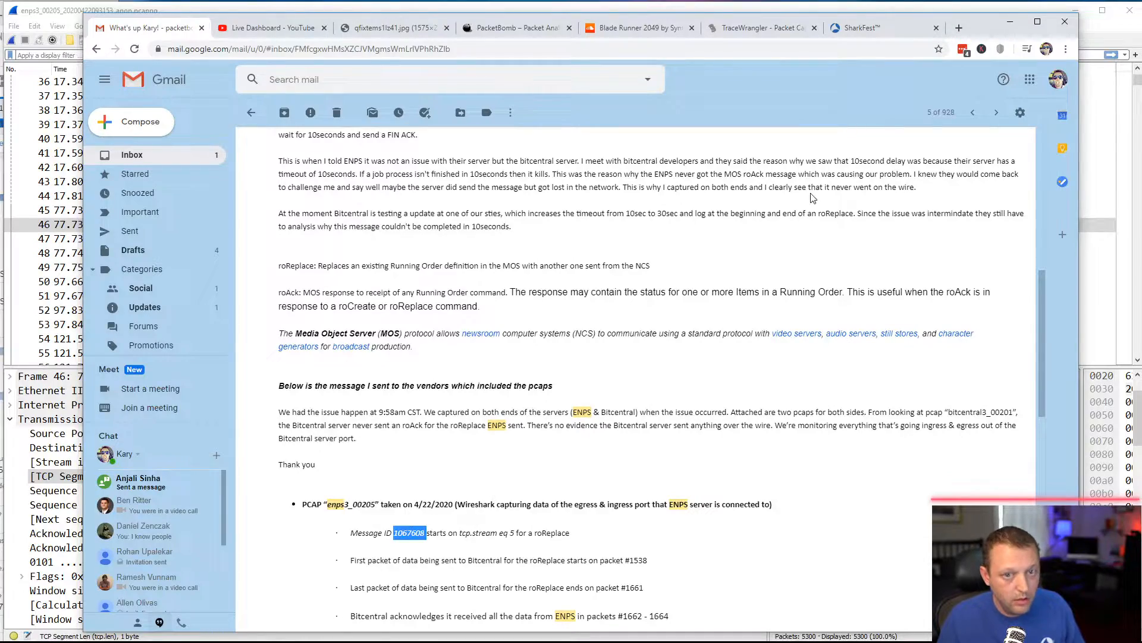
left_click(1010, 22)
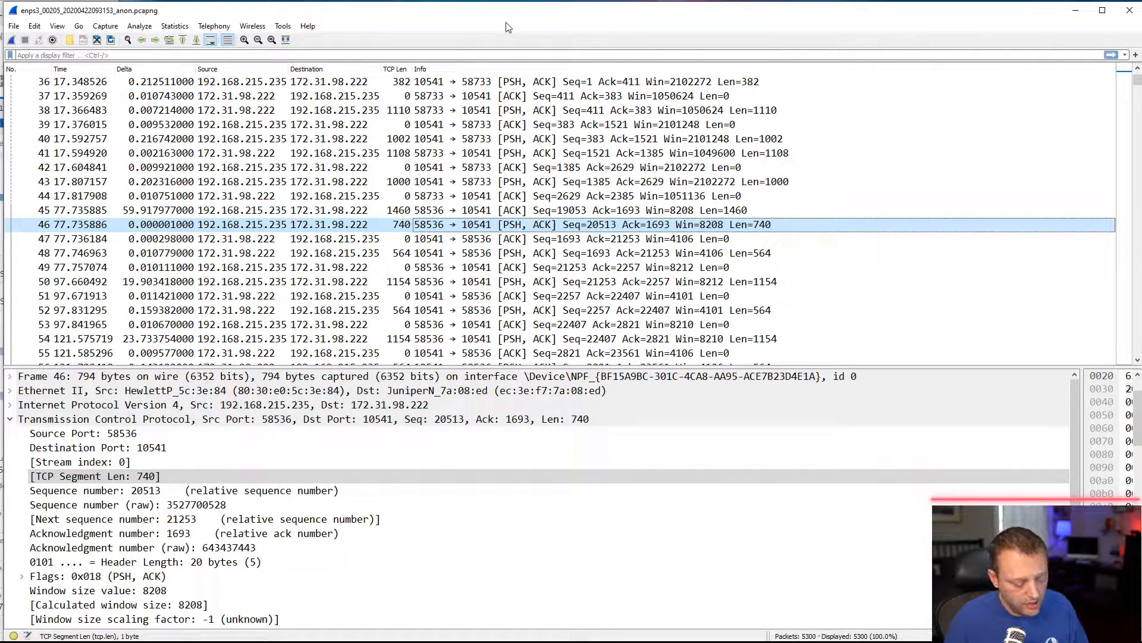
Step: Search the packet bytes for the string 1067608
key("ctrl+f")
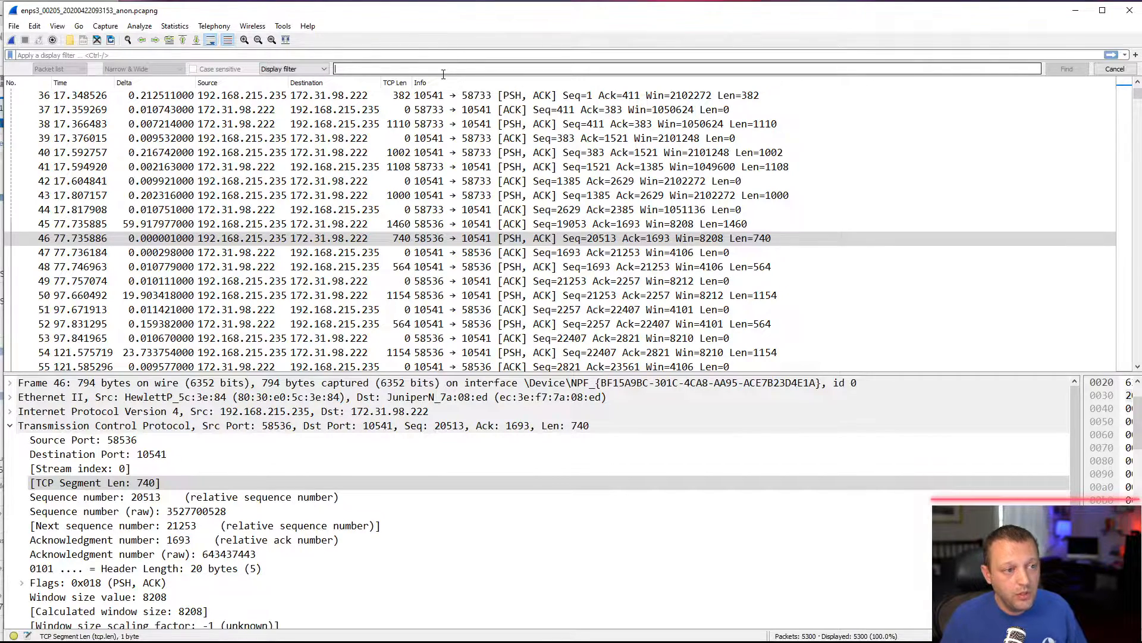
type("1067608")
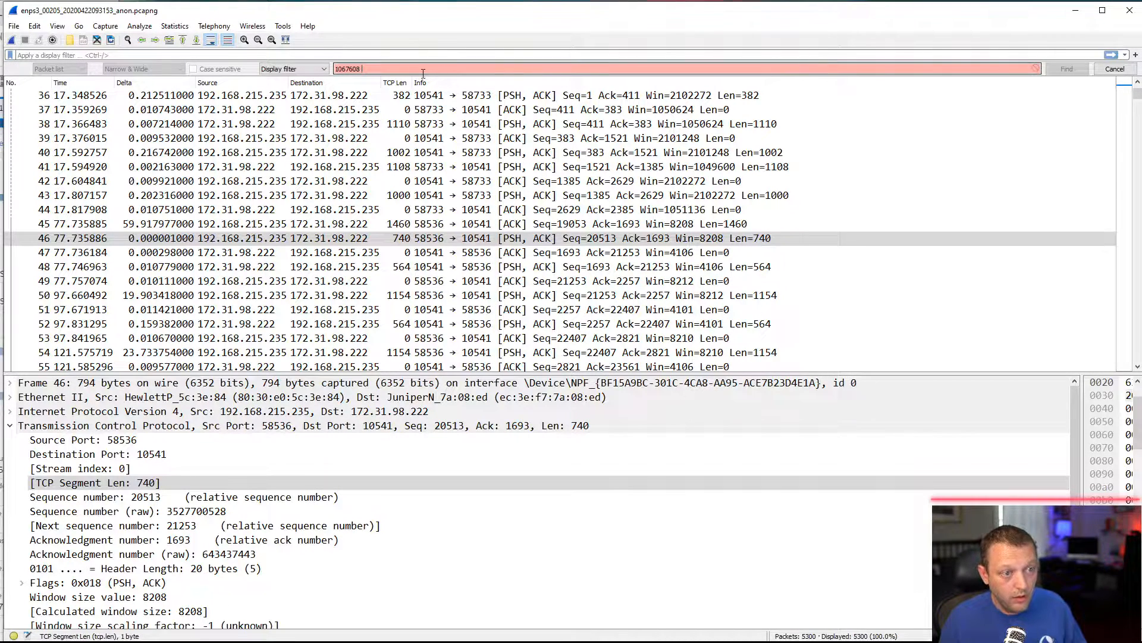
left_click(324, 69)
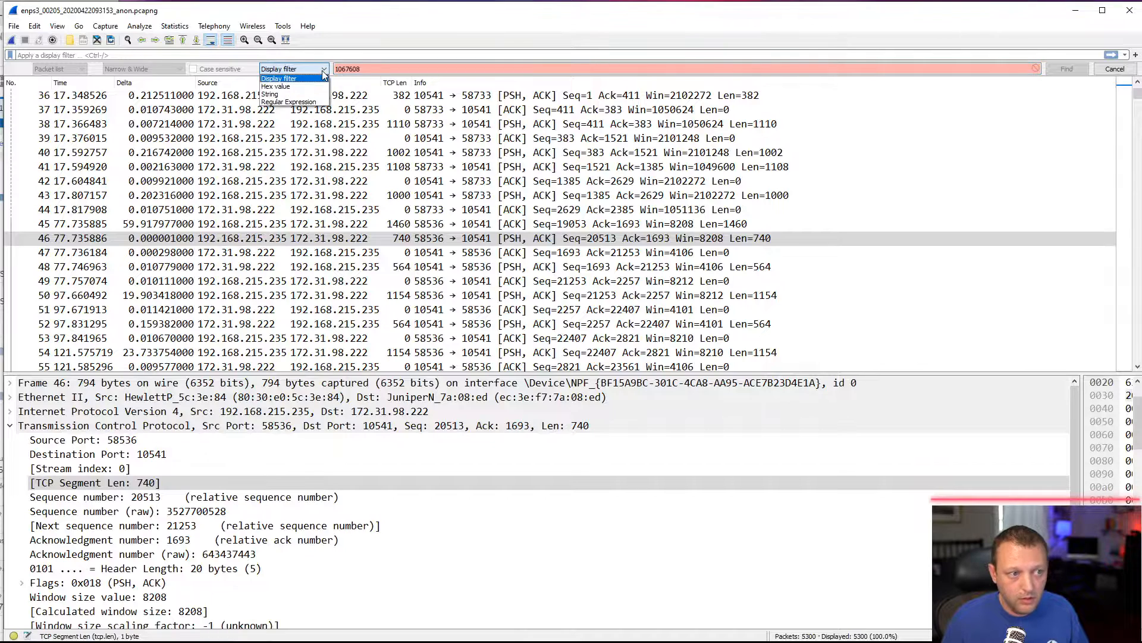
left_click(297, 94)
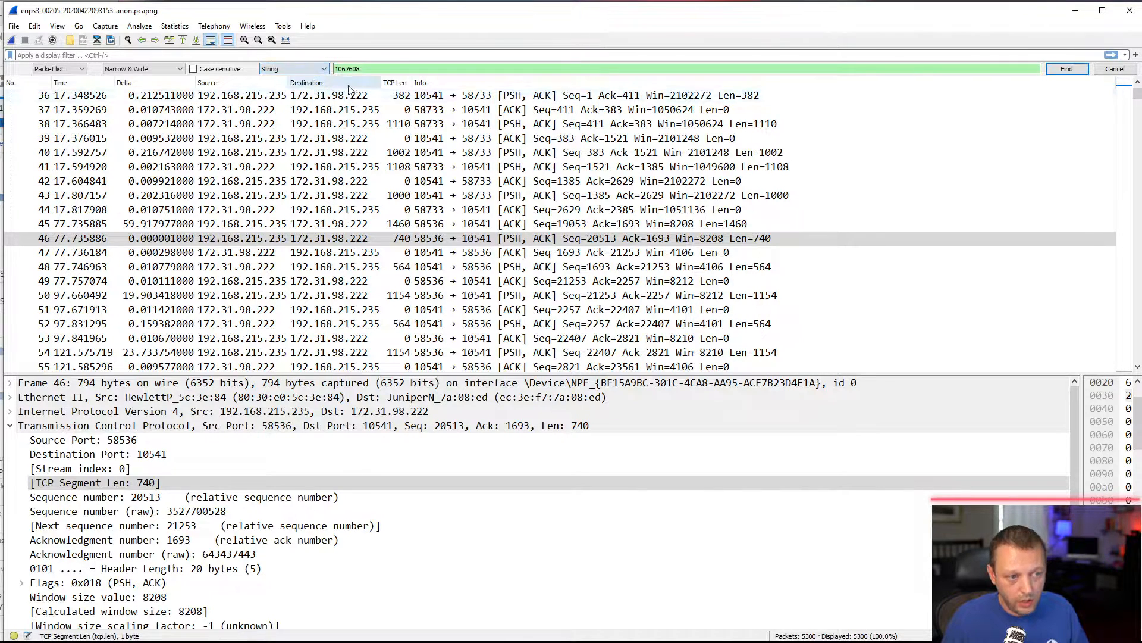
left_click(78, 71)
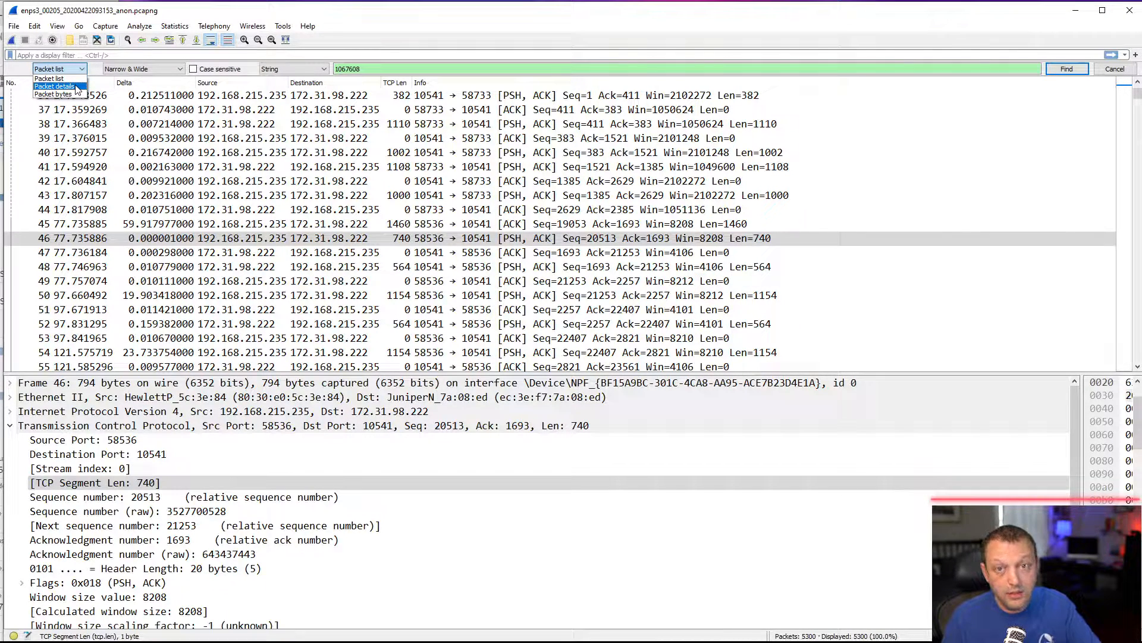
left_click(77, 95)
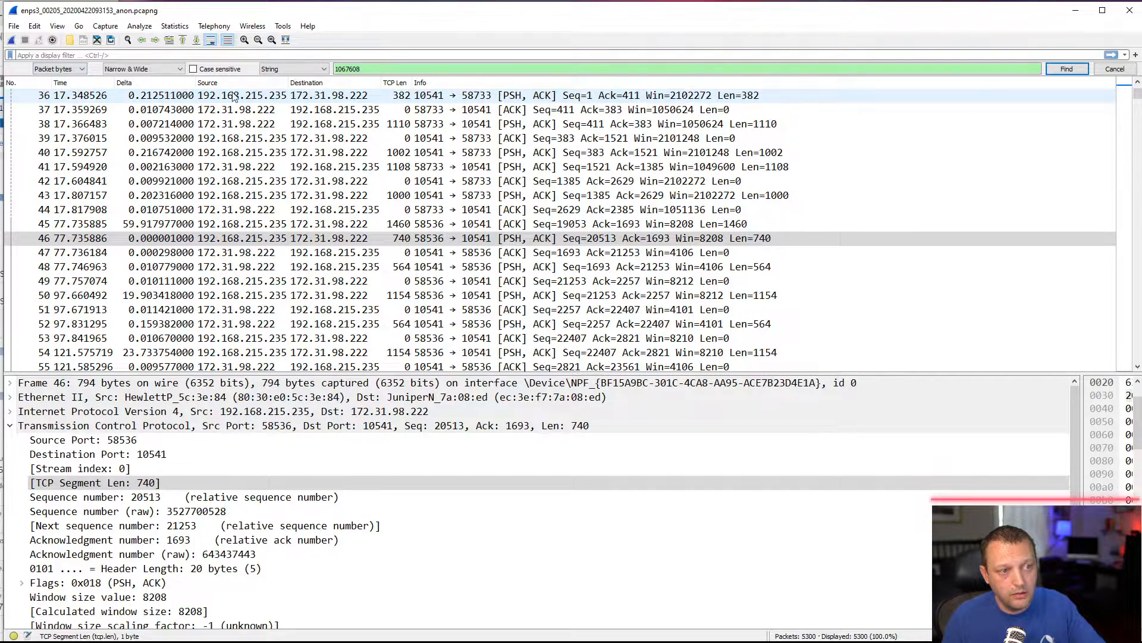
left_click(1066, 69)
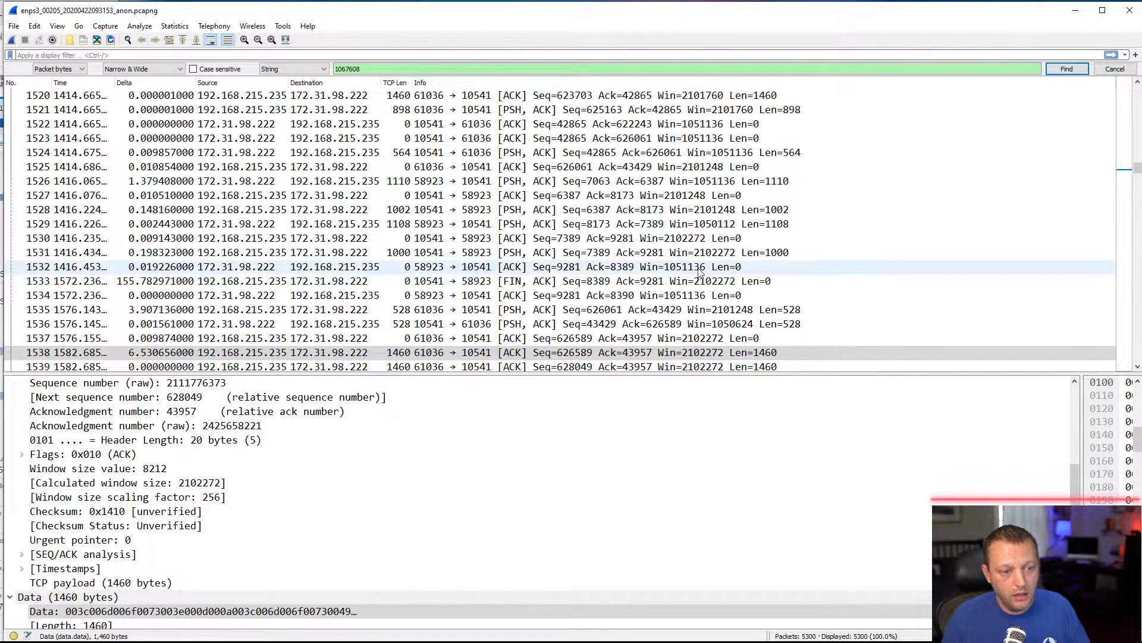
Step: Review packet 1538's details, collapse its Transmission Control Protocol section, and find the next match for the message ID
left_click(507, 356)
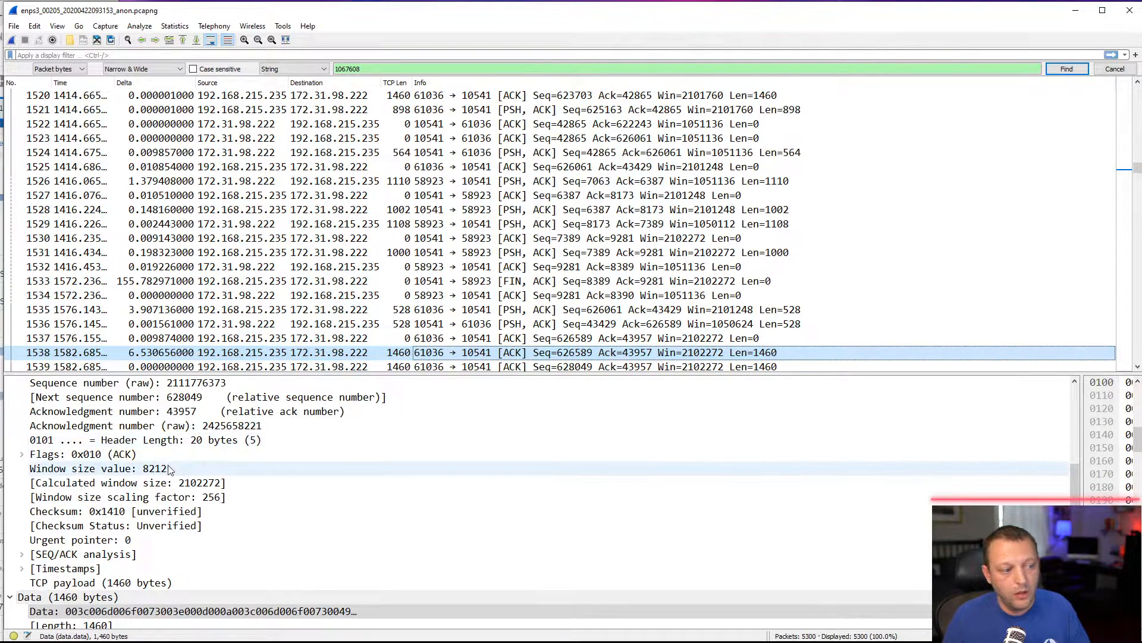
scroll(118, 464, "down", 1)
scroll(117, 464, "up", 4)
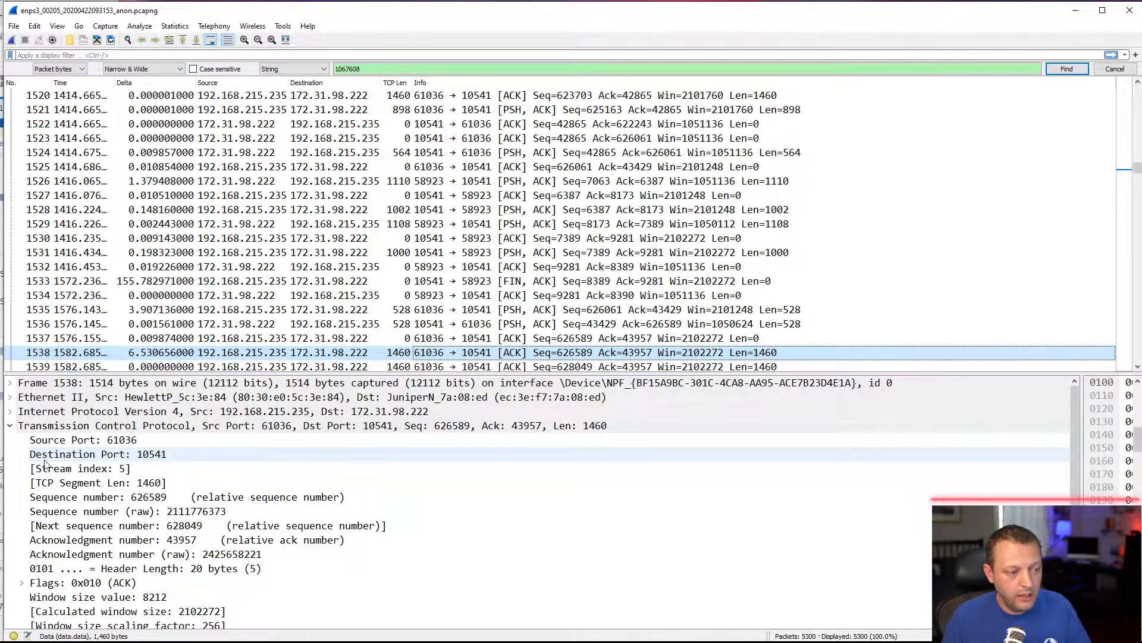
left_click(10, 426)
left_click(385, 355)
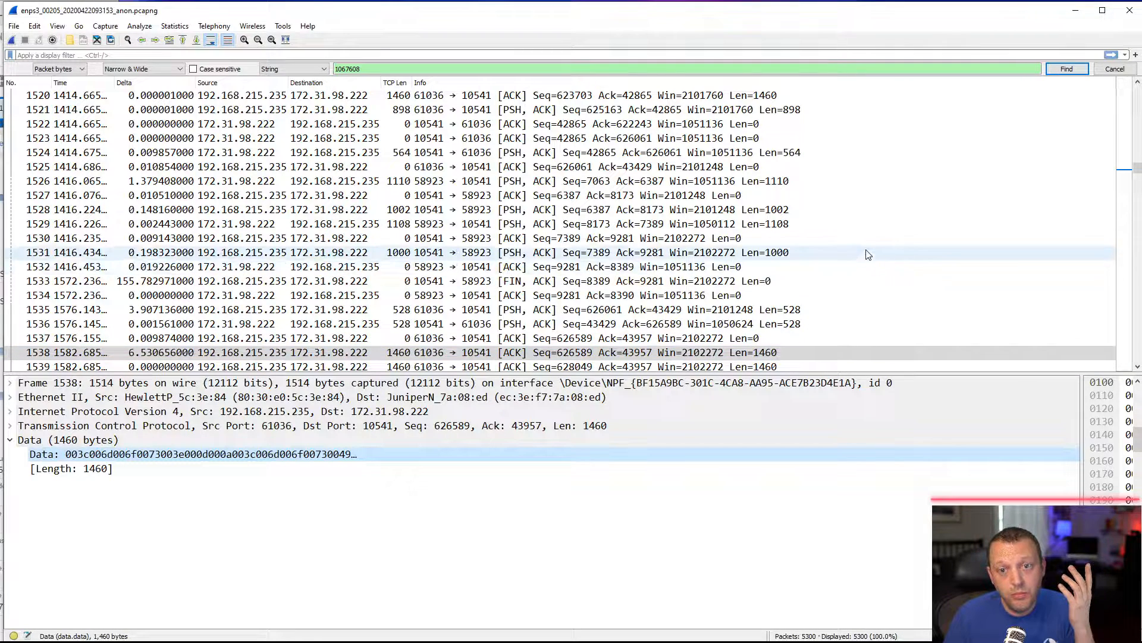
left_click(1066, 69)
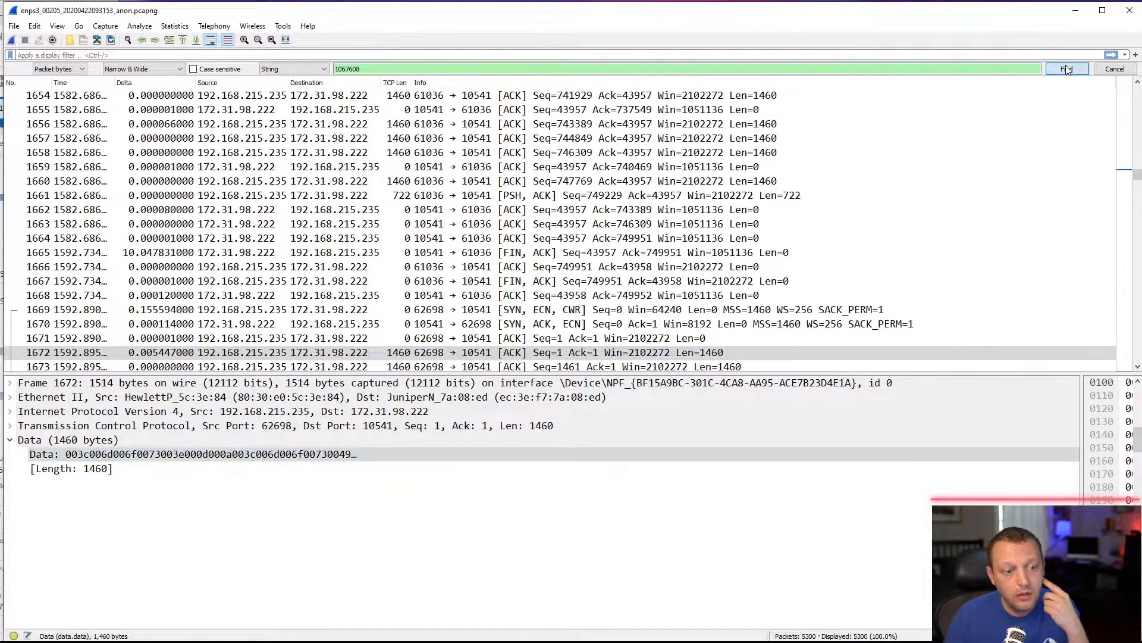
Step: Step through the further packet-byte matches for message ID 1067608
left_click(1066, 69)
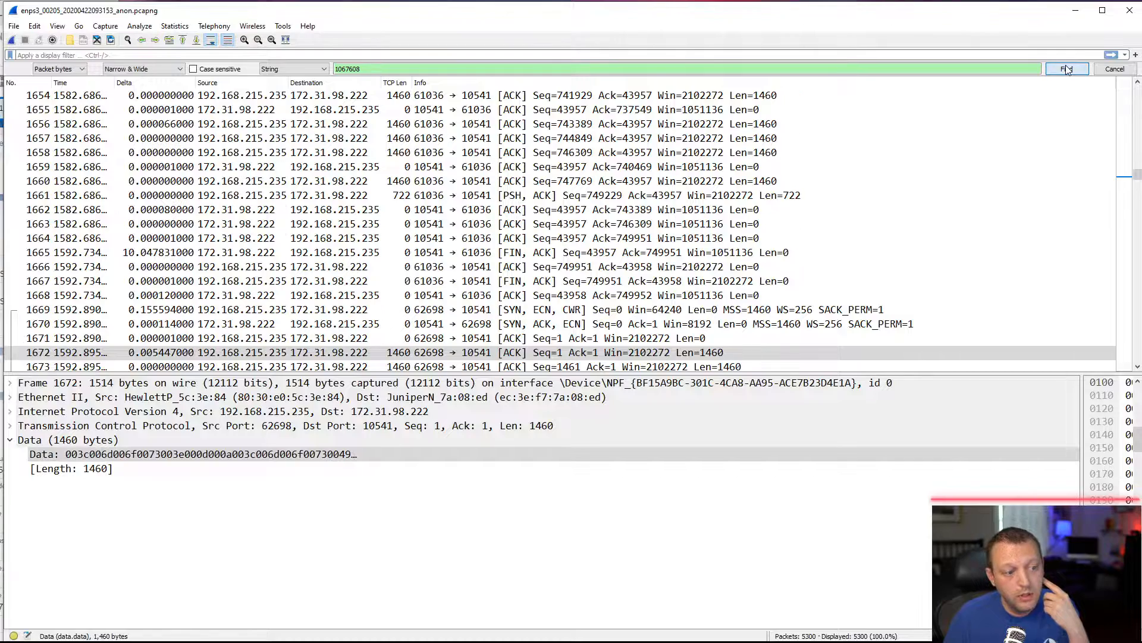
left_click(1066, 69)
left_click(1066, 69)
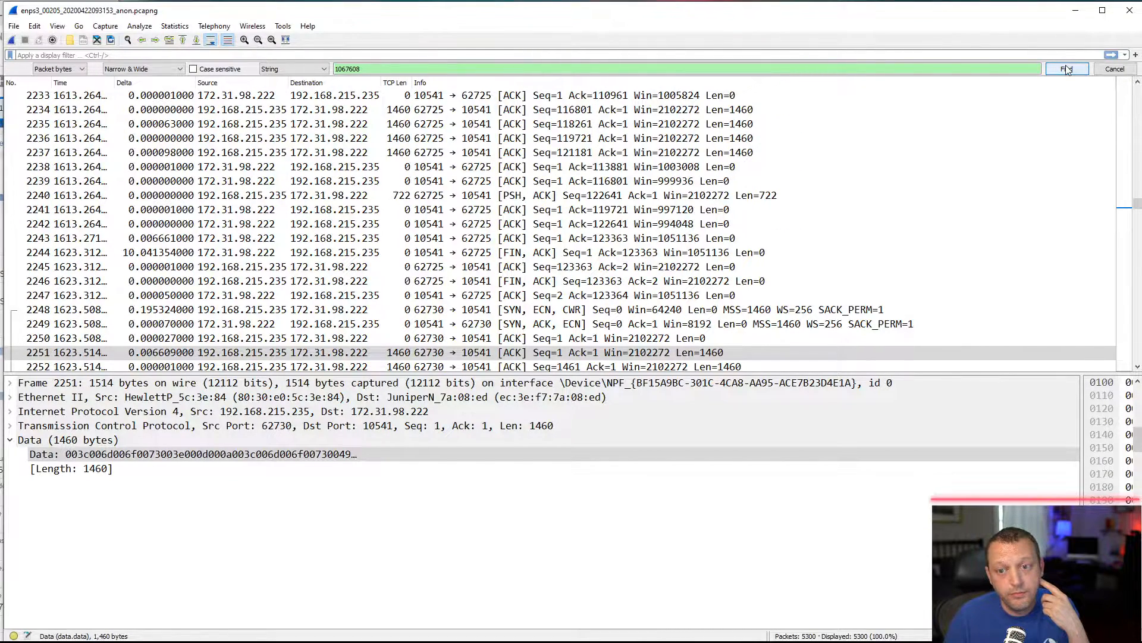
left_click(1066, 69)
left_click(1066, 69)
left_click(1066, 69)
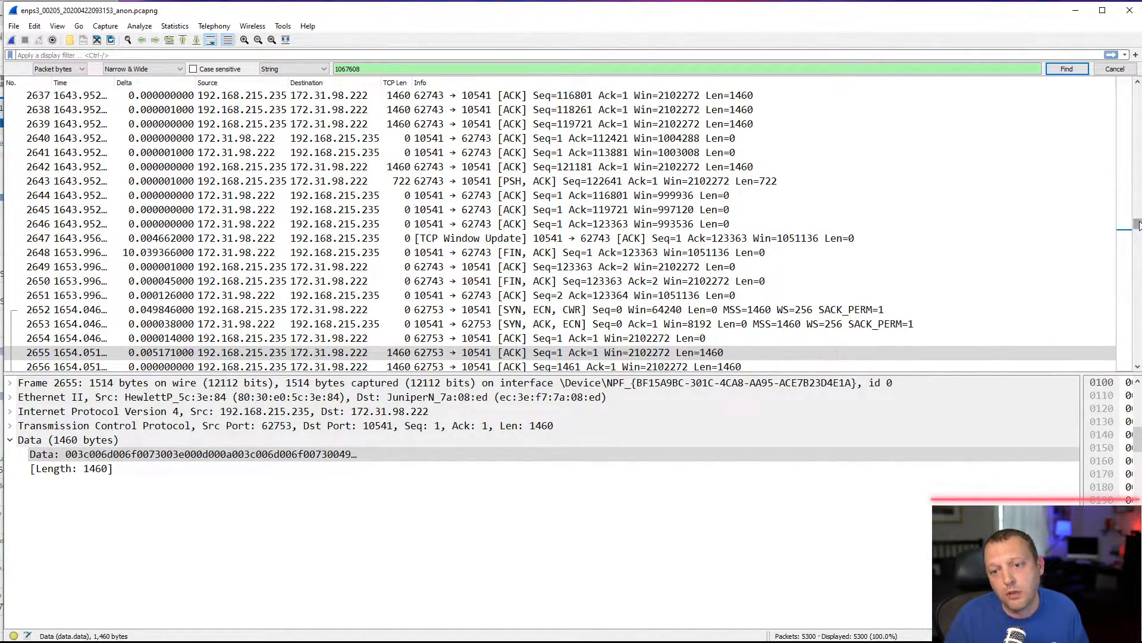
Step: Return to the capture's first packet and find the first match for message ID 1067608 from there
left_click_drag(1137, 225, 1137, 89)
left_click(745, 96)
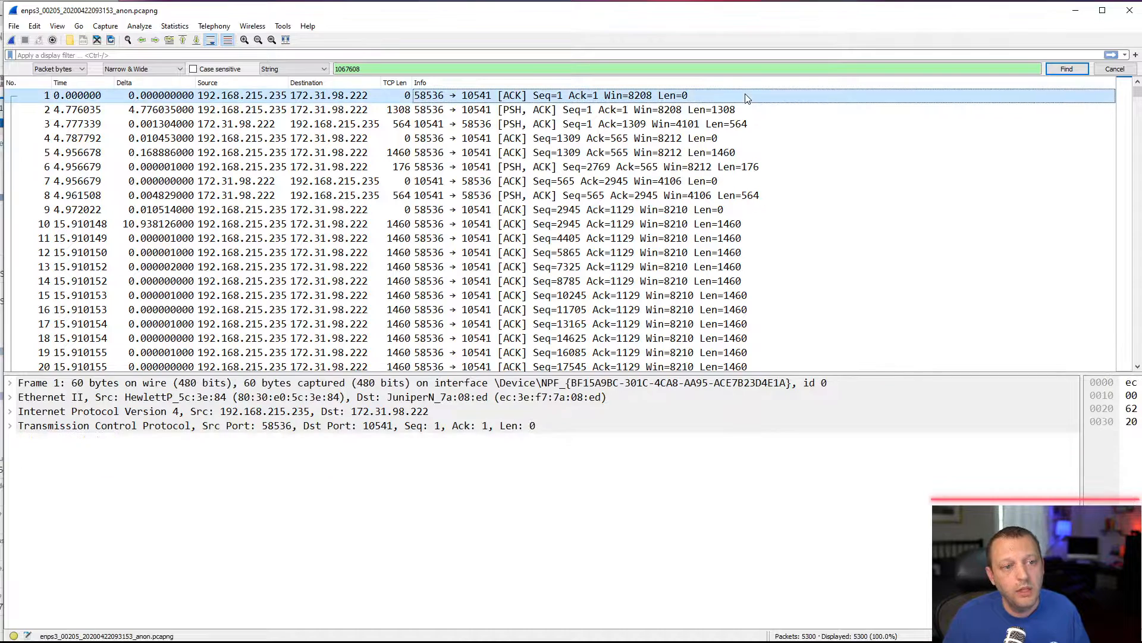
left_click(1066, 69)
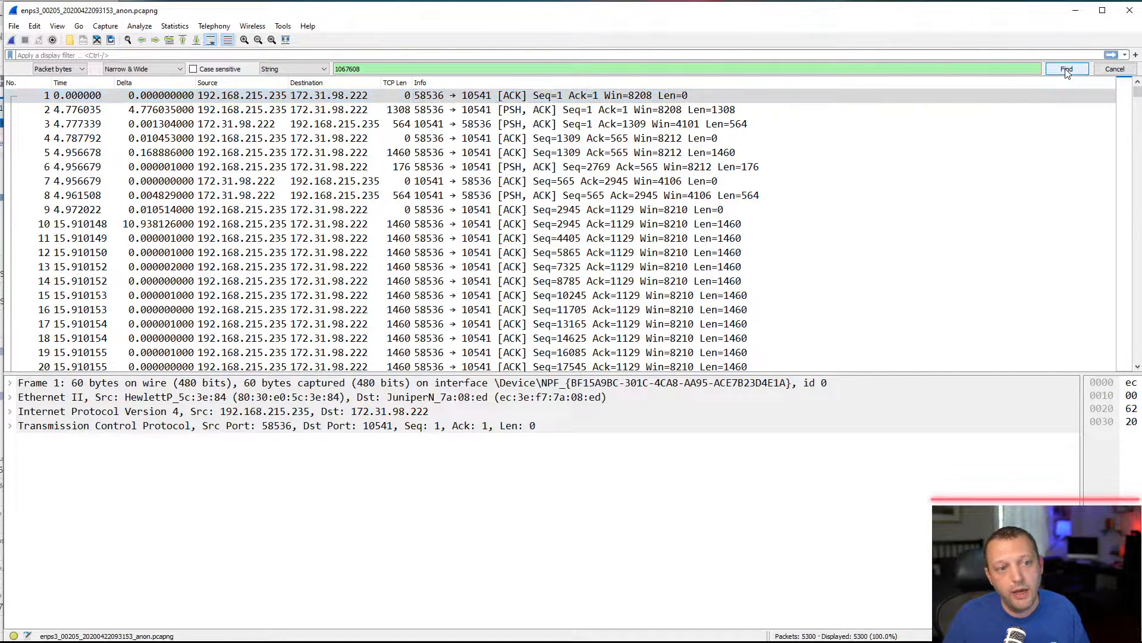
Step: Follow the TCP stream of packet 1538 and reposition the stream window so its full text can be read
left_click(483, 356)
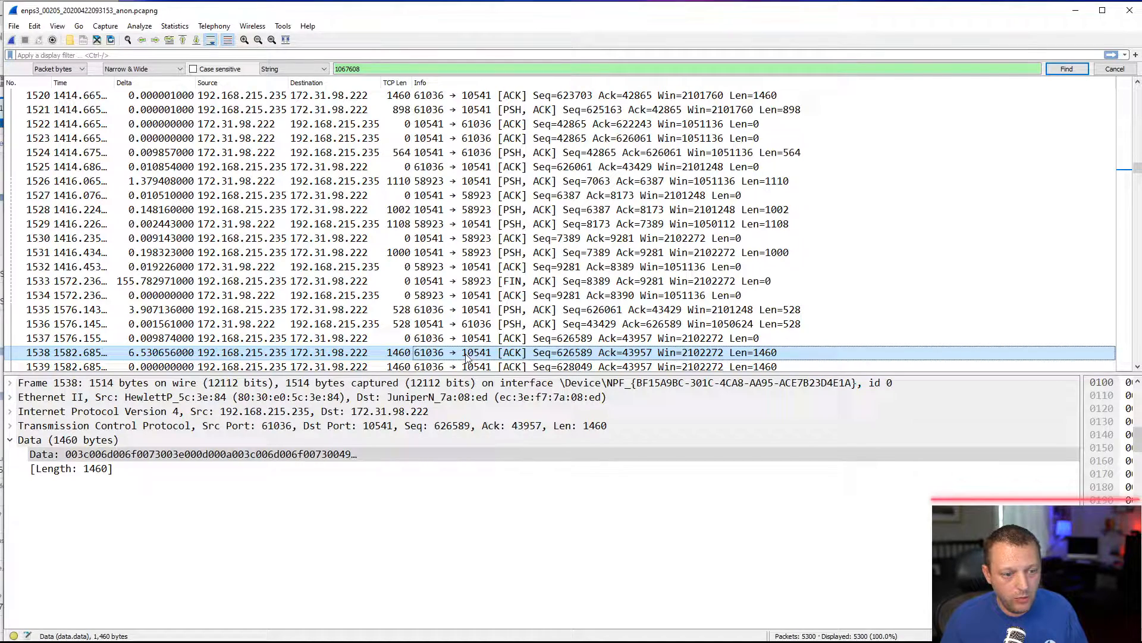
right_click(468, 357)
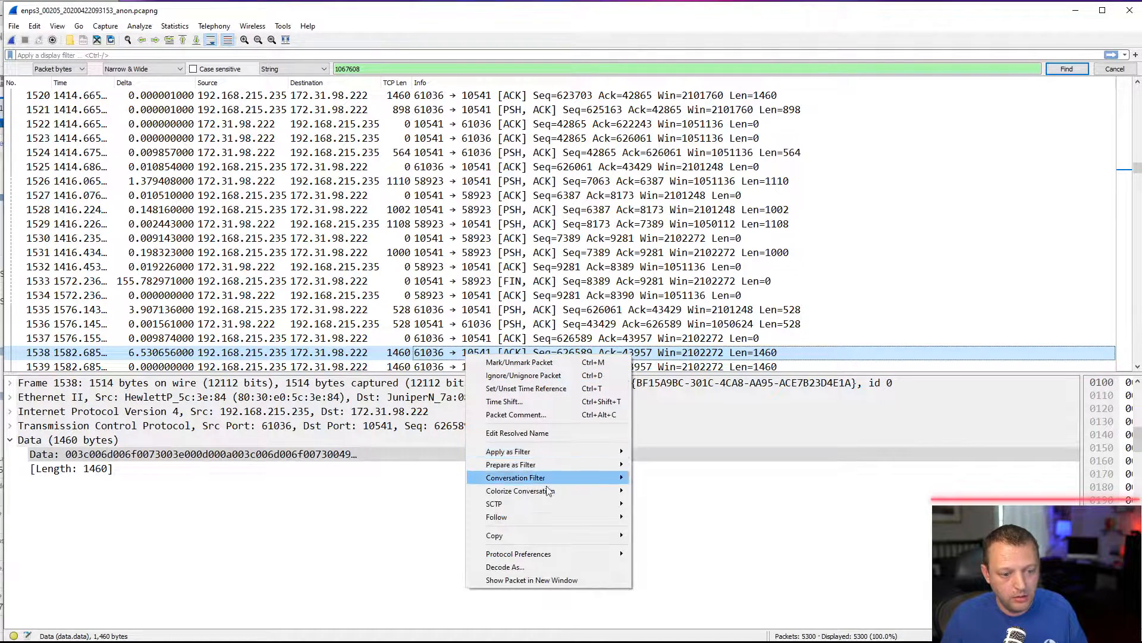
mouse_move(547, 517)
left_click(648, 516)
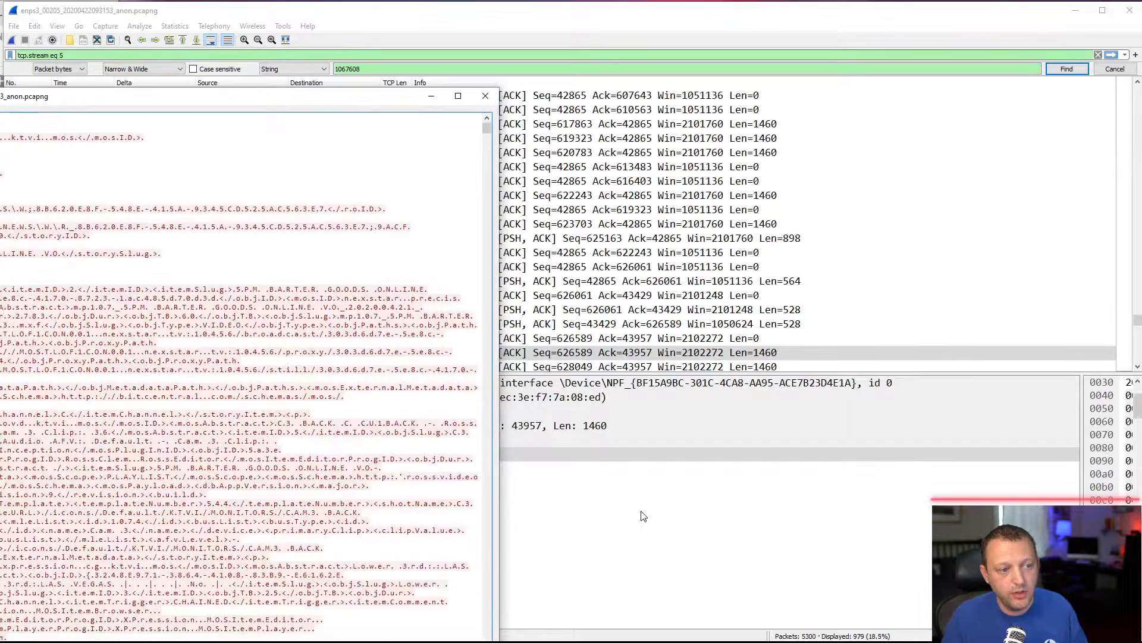
left_click_drag(273, 102, 667, 17)
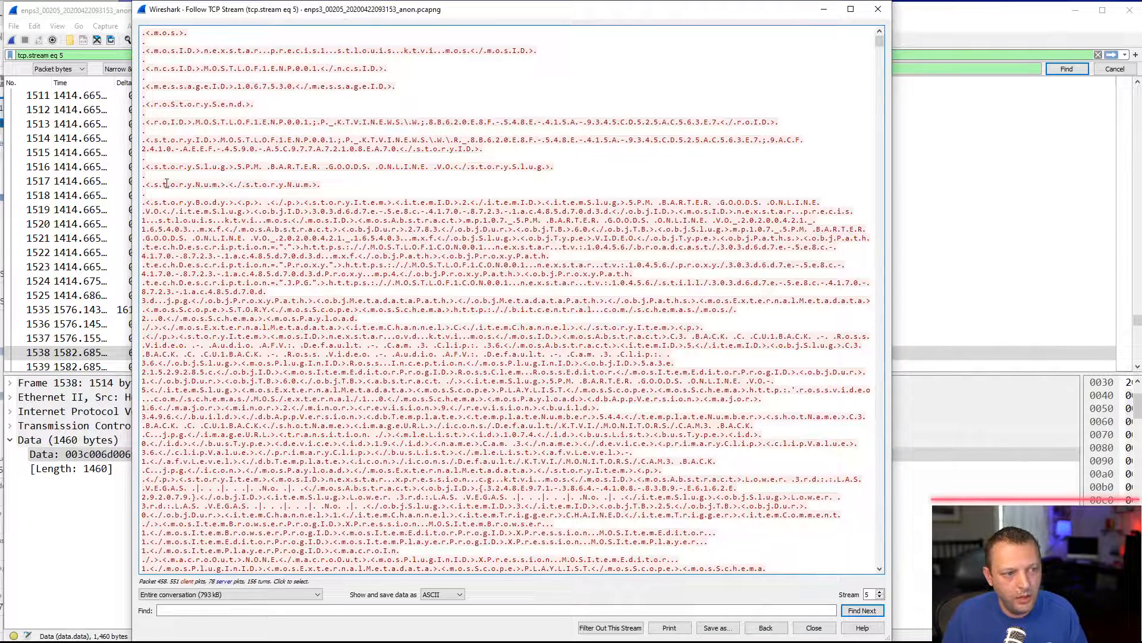
Step: Examine the structure of the first roStorySend message in the followed stream and the roAck reply after it
left_click_drag(147, 184, 321, 184)
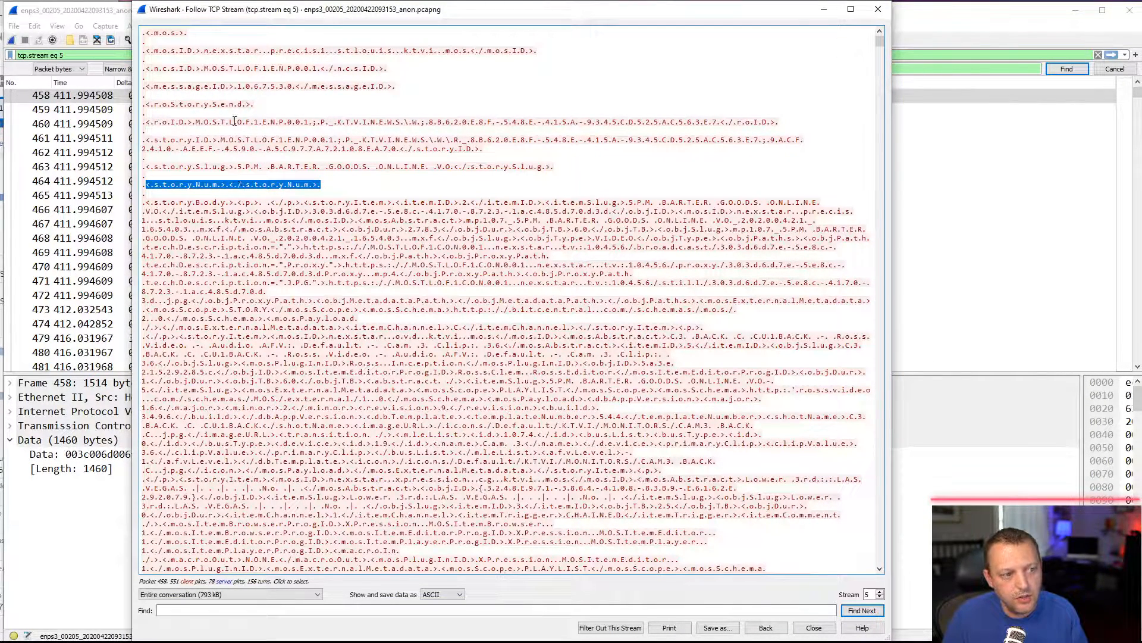
left_click(166, 35)
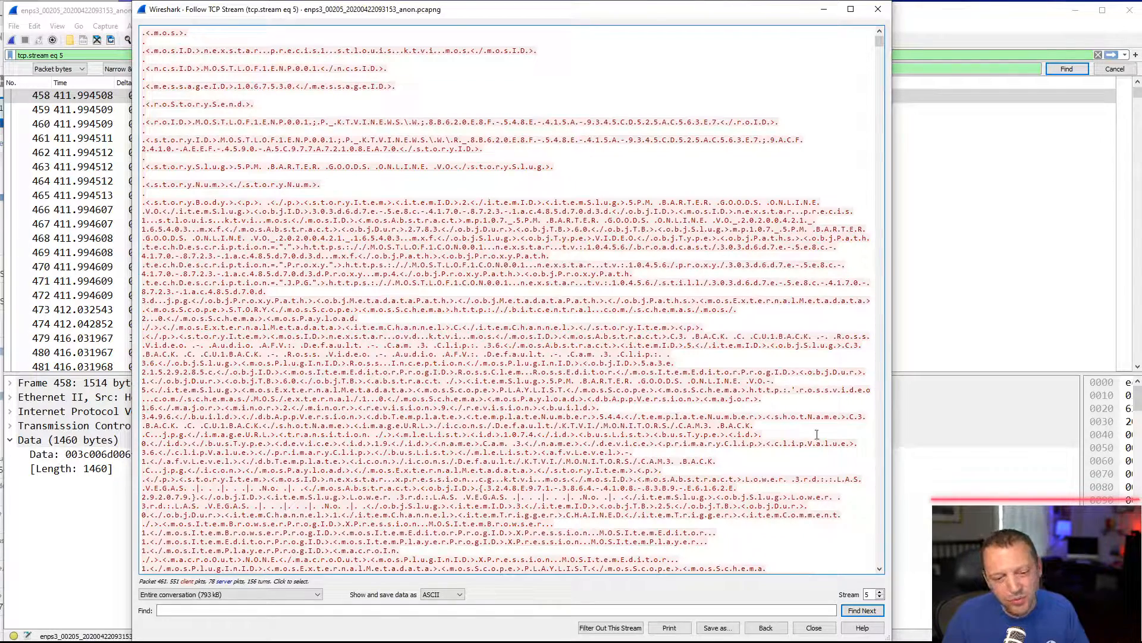
left_click(878, 553)
left_click(879, 552)
left_click(878, 552)
left_click(878, 552)
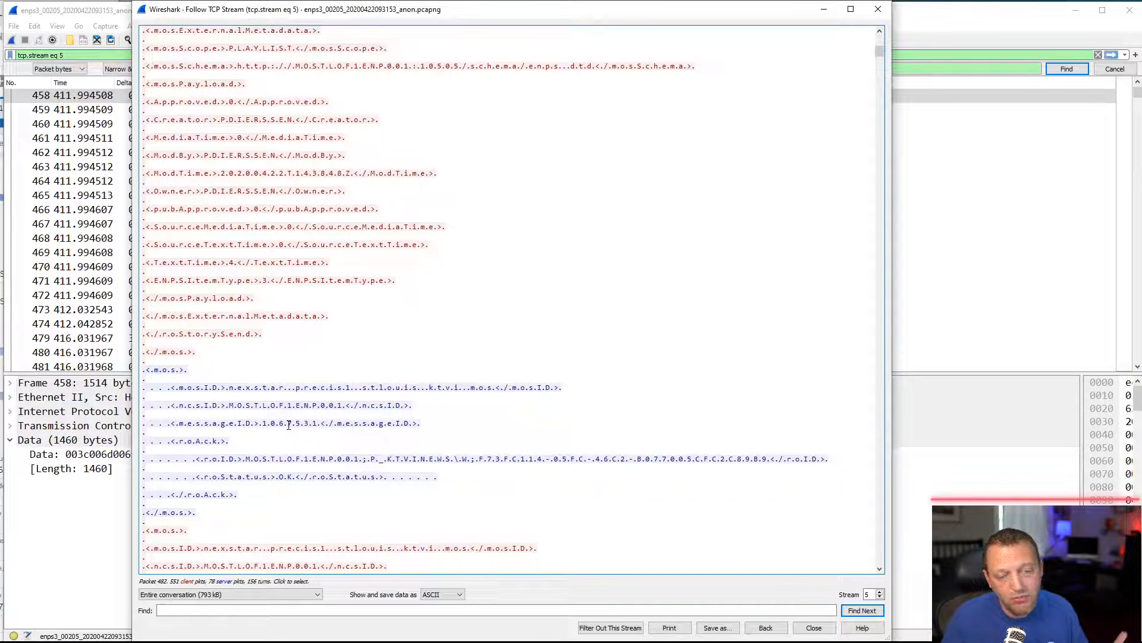
Step: Enter the message ID with a dot between its digits, 1.0.6.7.6.0.8, as the search text for the followed stream
left_click(261, 610)
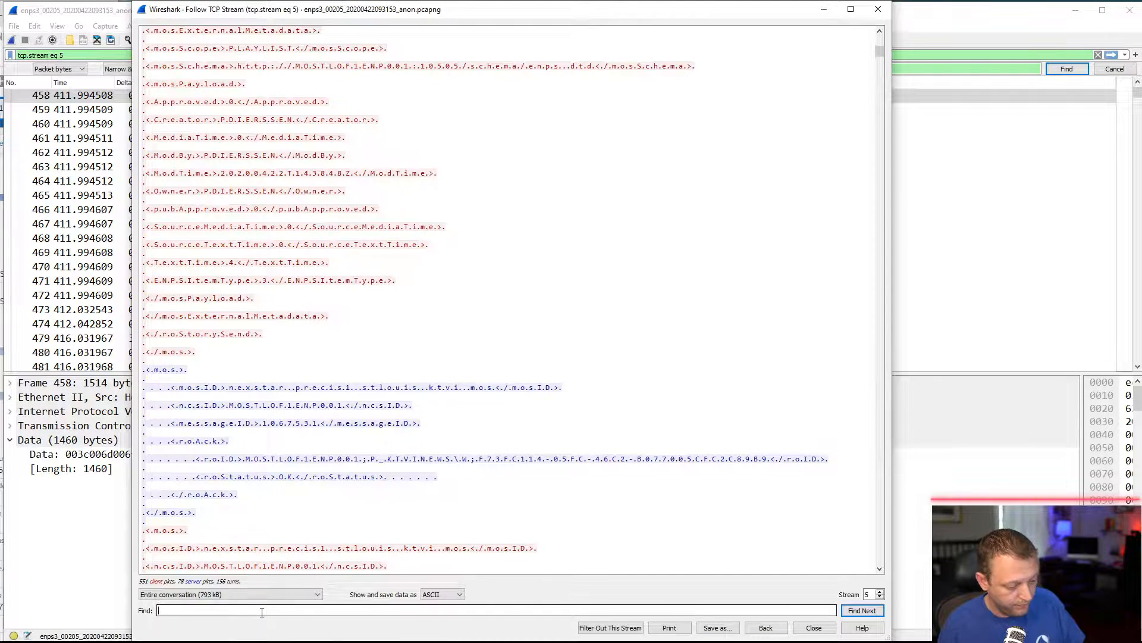
type("1067608")
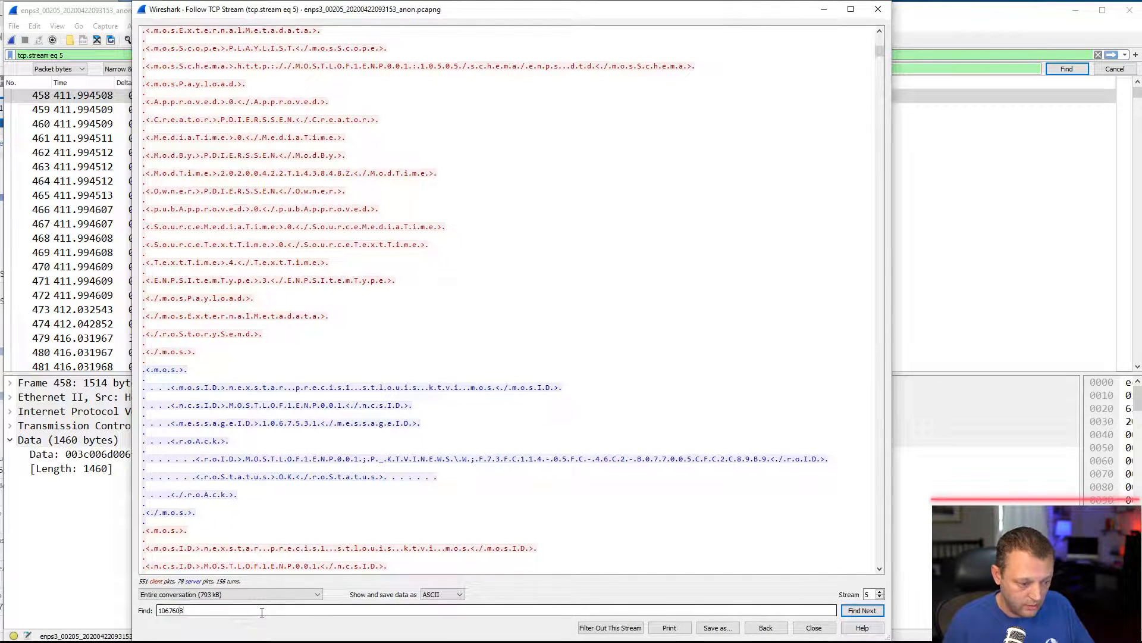
key("Left")
key("Left")
key("Left")
key("Left")
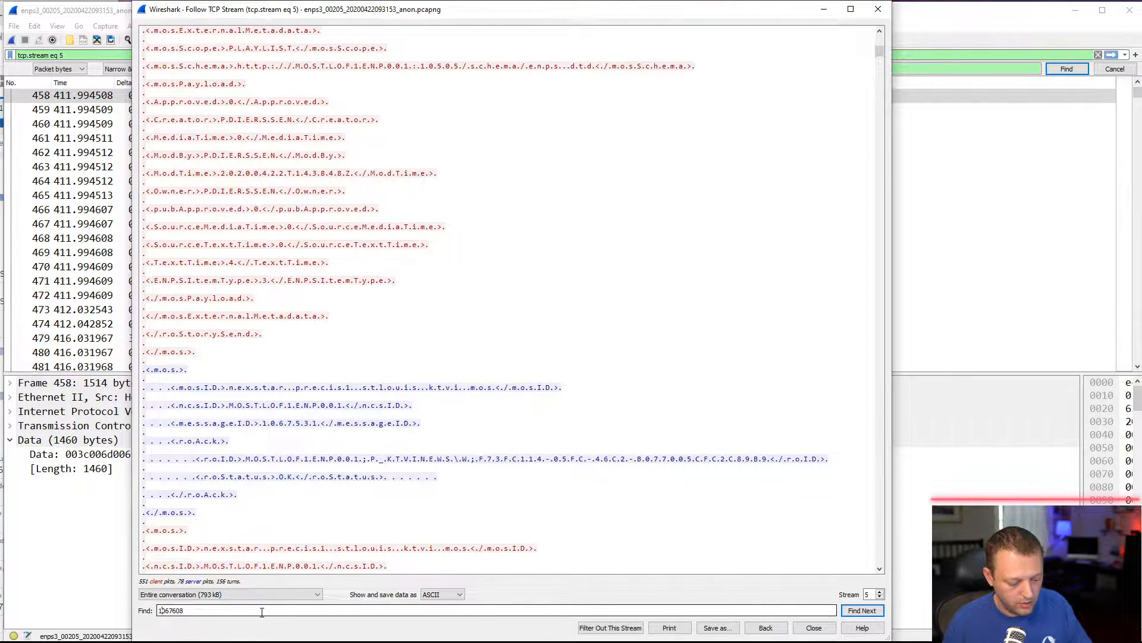
type(".")
key("Right")
type(".")
key("Right")
type(".")
key("Right")
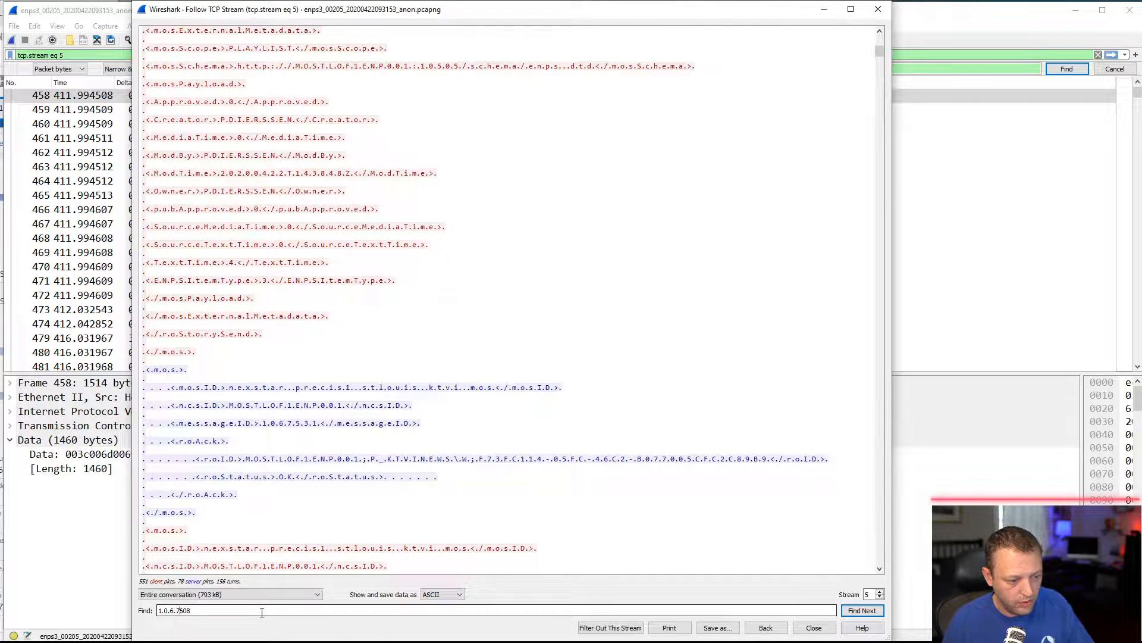
type(".")
key("Right")
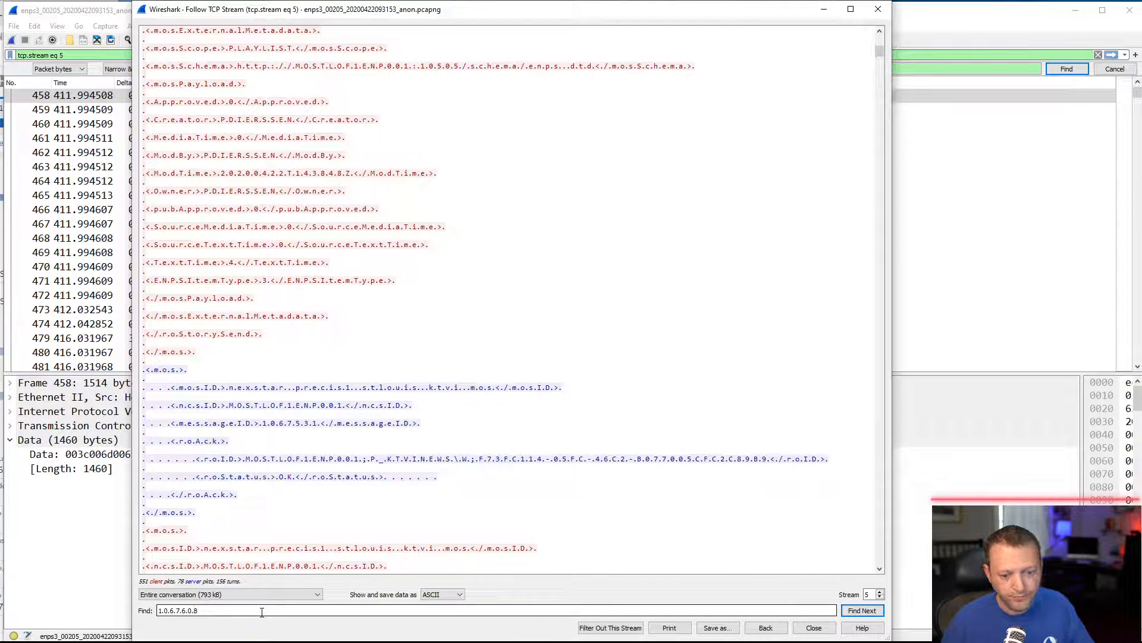
Step: Find the roReplace message with the dotted message ID in the followed stream
left_click(863, 610)
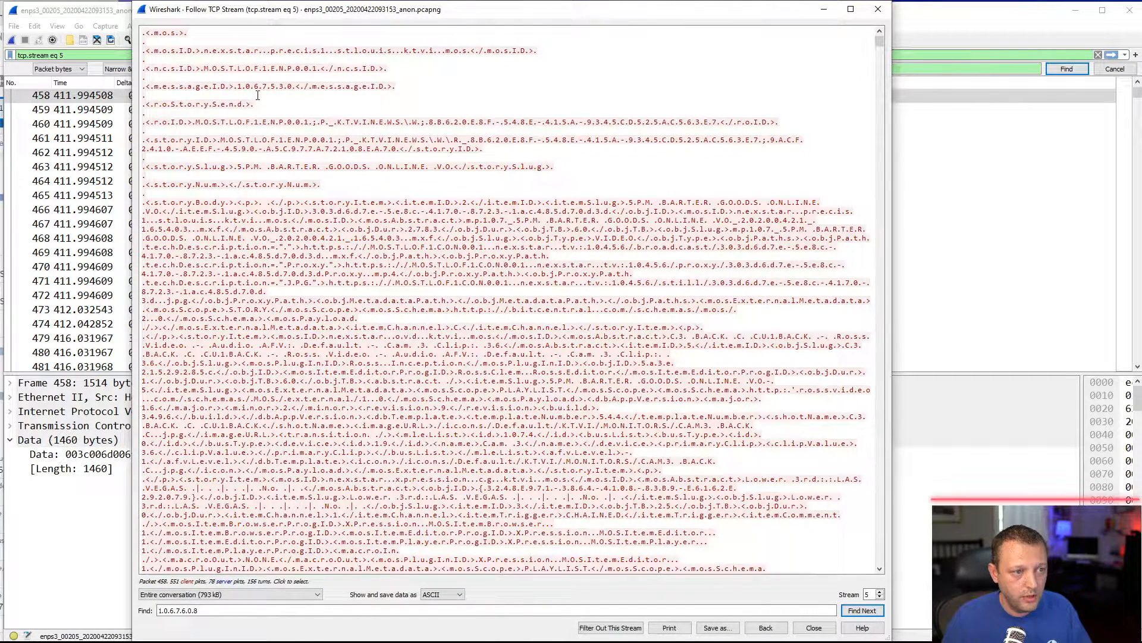
left_click(864, 613)
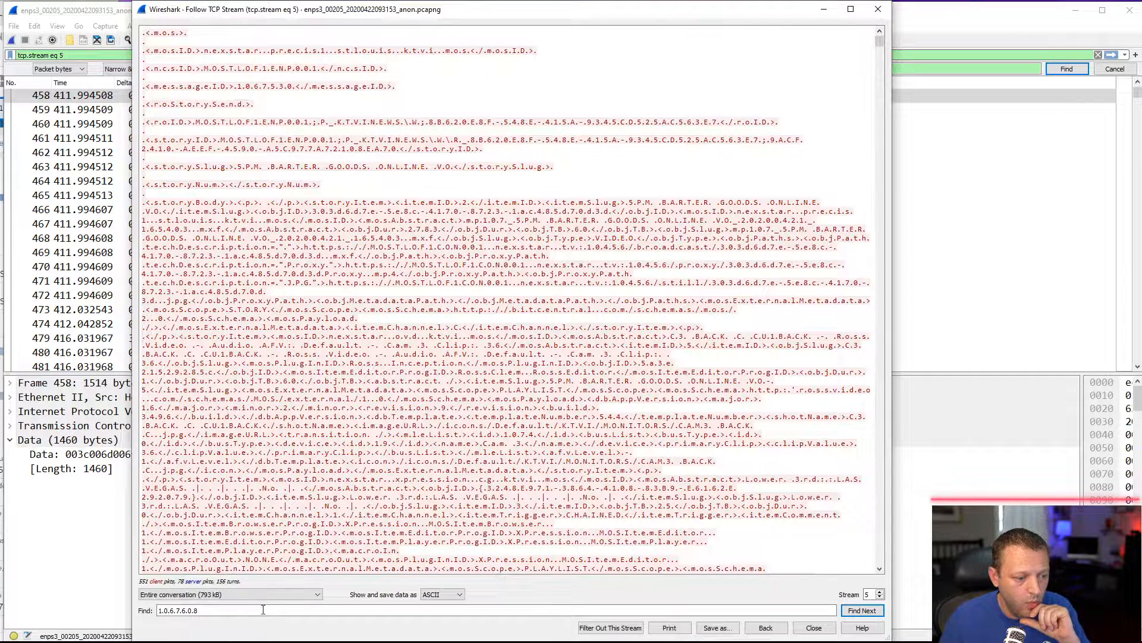
left_click(217, 611)
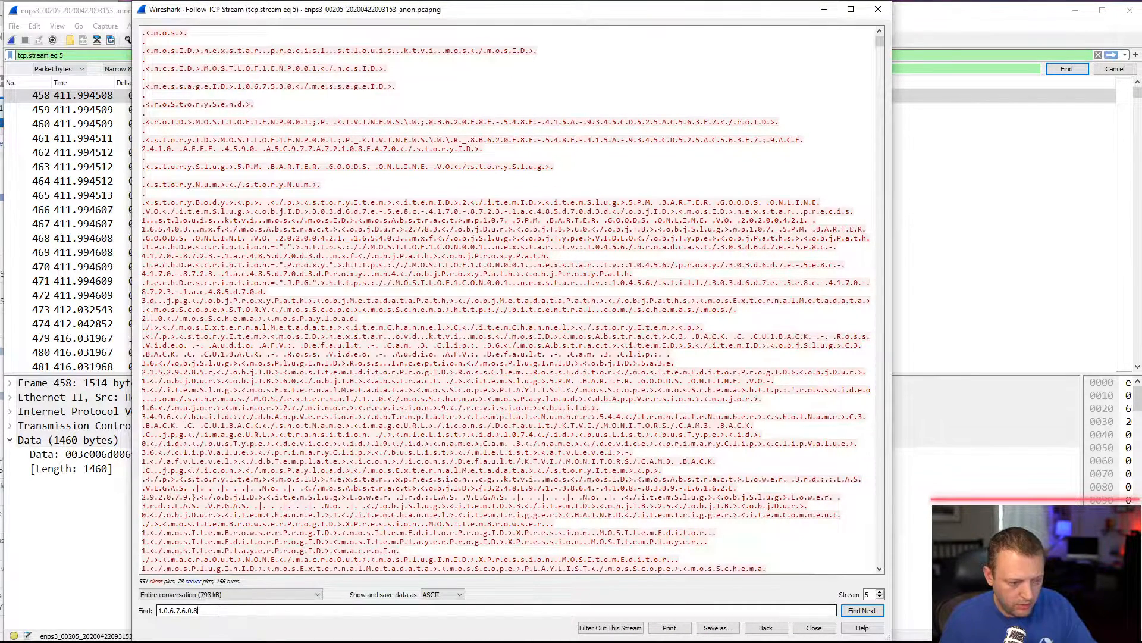
left_click(856, 609)
scroll(771, 498, "down", 3)
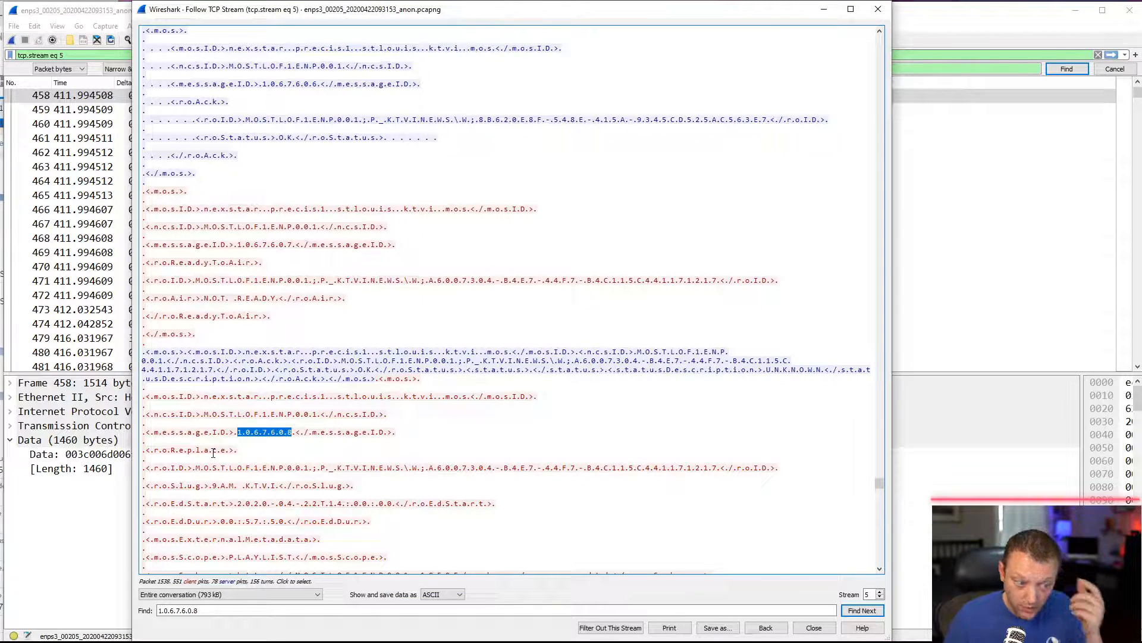
Step: Read through the roReplace message's stories to the end of the stream, checking whether a reply follows its closing mos tag
left_click(880, 570)
left_click_drag(880, 570, 880, 569)
left_click(881, 553)
left_click(882, 554)
left_click(881, 554)
left_click(881, 554)
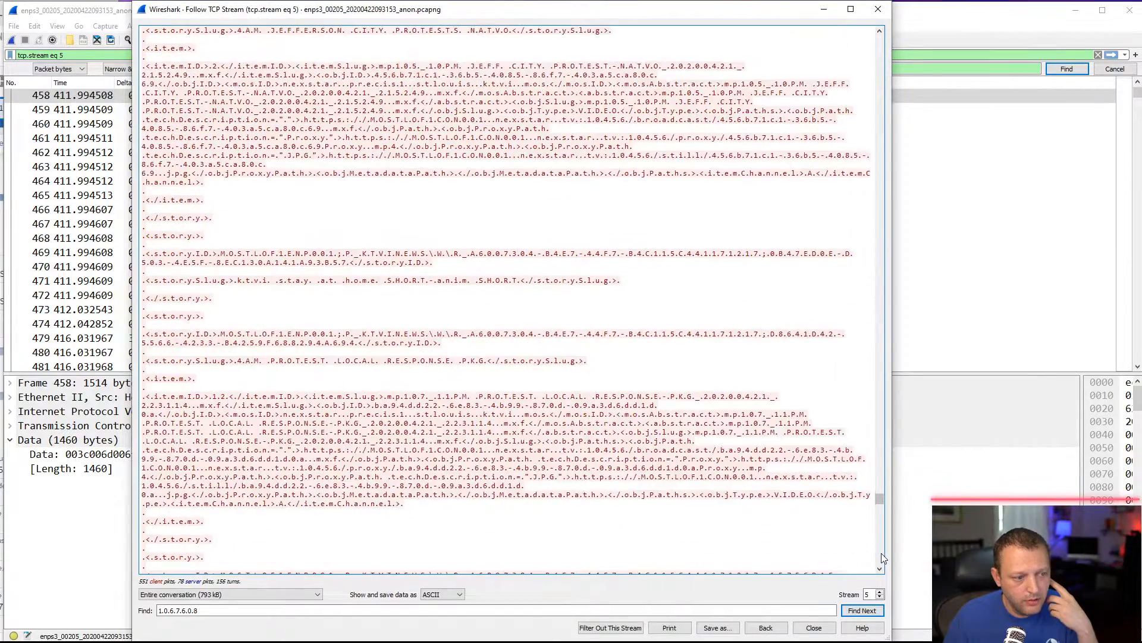
left_click(881, 556)
left_click(880, 556)
left_click(882, 559)
left_click(881, 559)
left_click(881, 559)
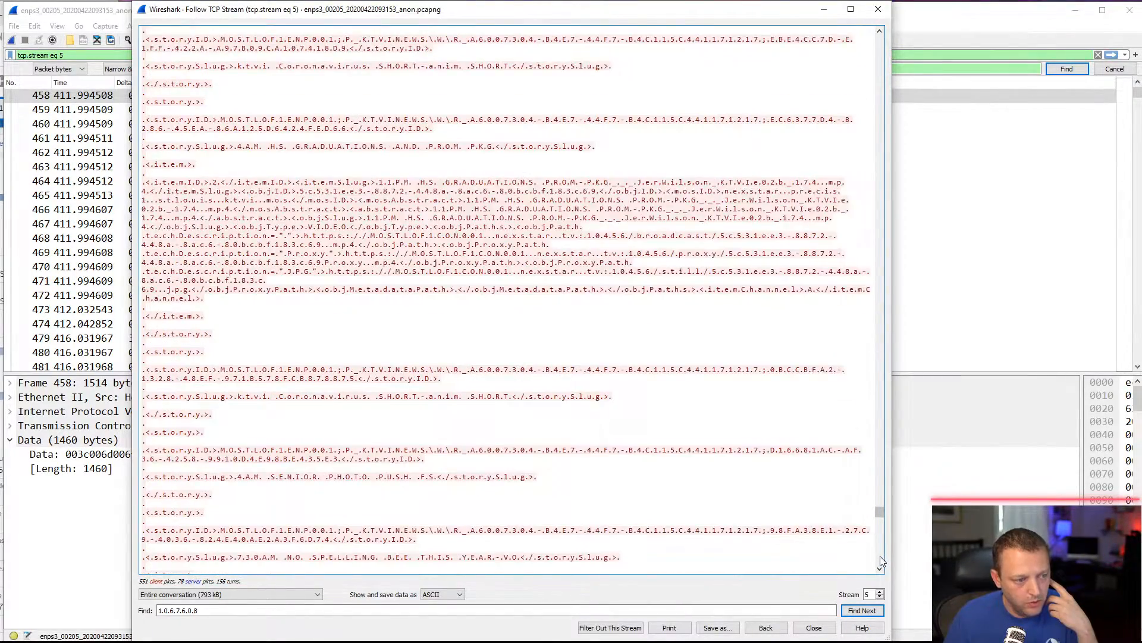
left_click(881, 559)
left_click(881, 560)
left_click(881, 559)
left_click(881, 560)
left_click(882, 559)
left_click(882, 559)
left_click(881, 560)
left_click(882, 560)
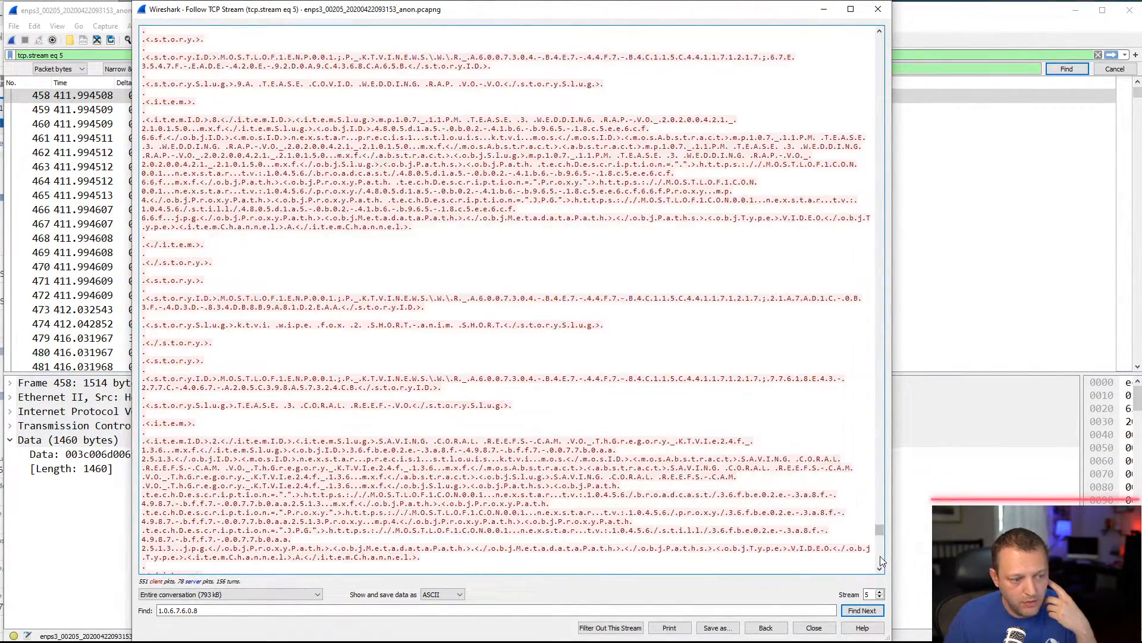
left_click(881, 559)
left_click(881, 559)
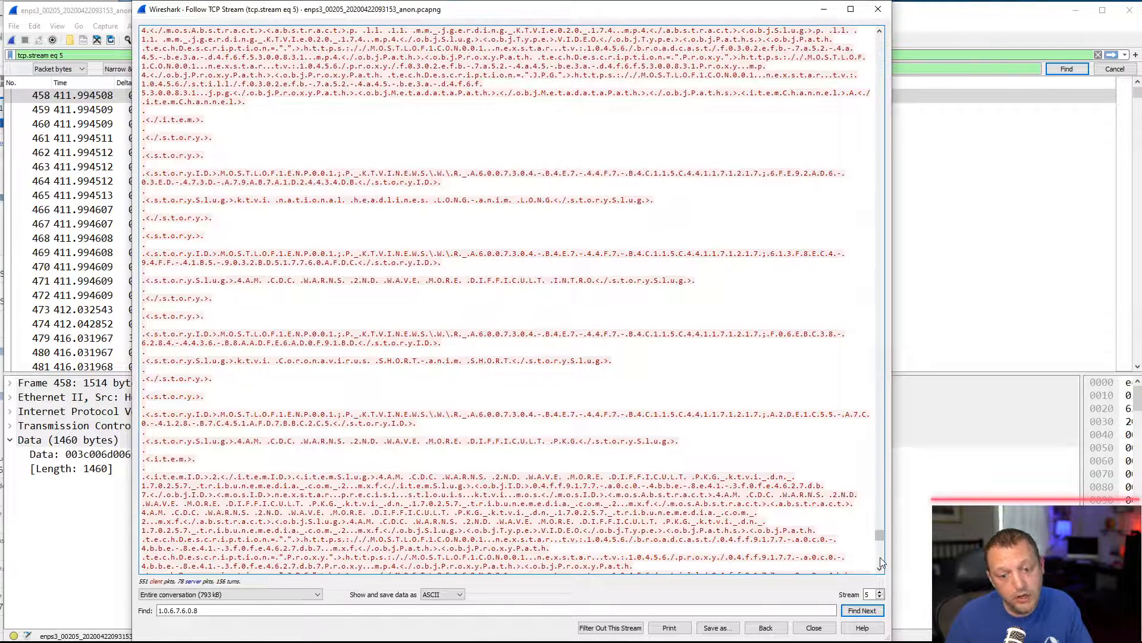
scroll(882, 562, "down", 10)
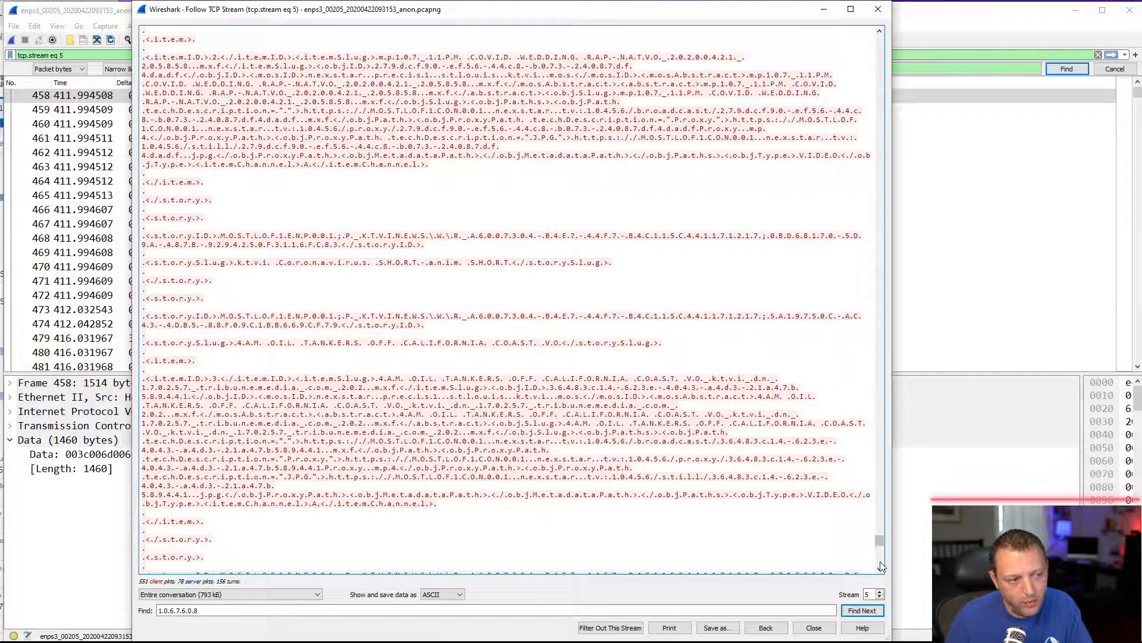
scroll(882, 565, "down", 15)
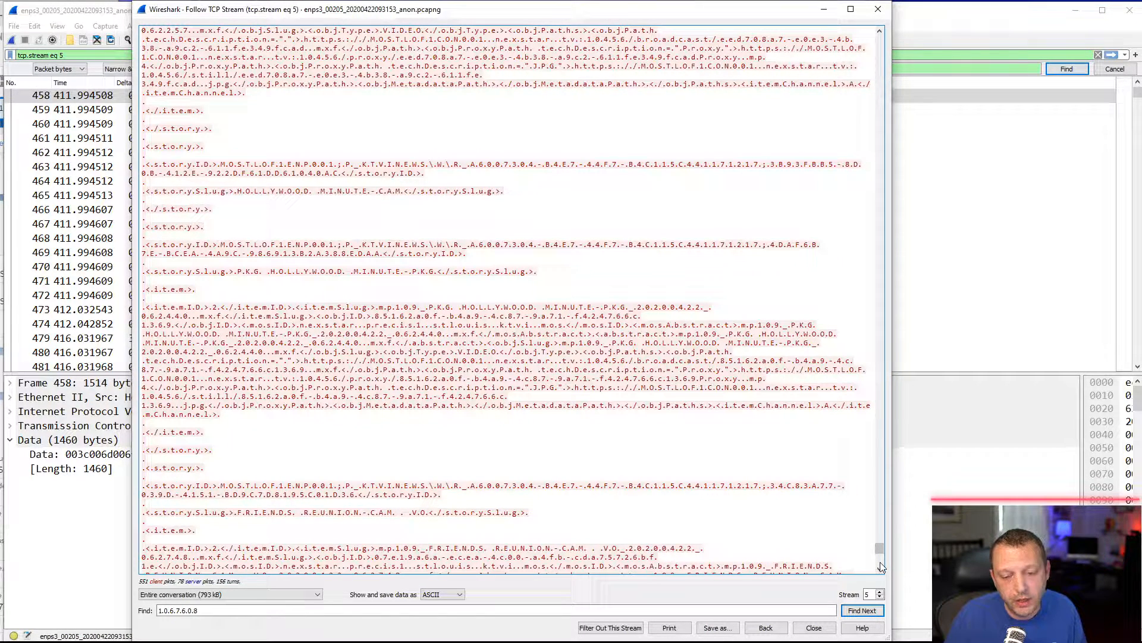
left_click(881, 567)
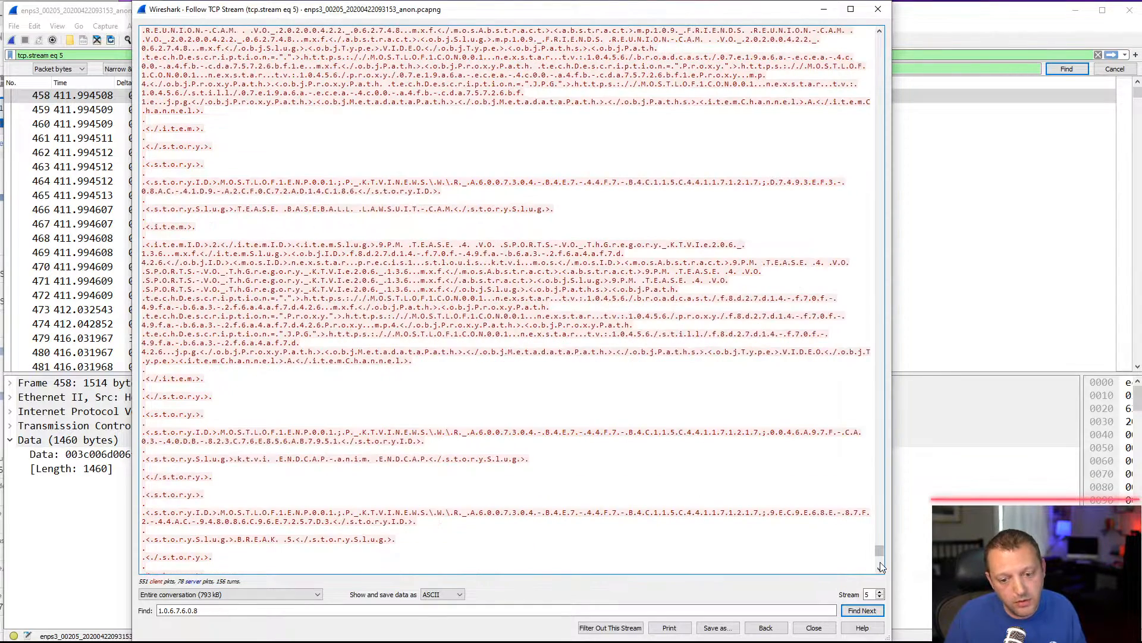
left_click(881, 567)
left_click(881, 568)
left_click(882, 567)
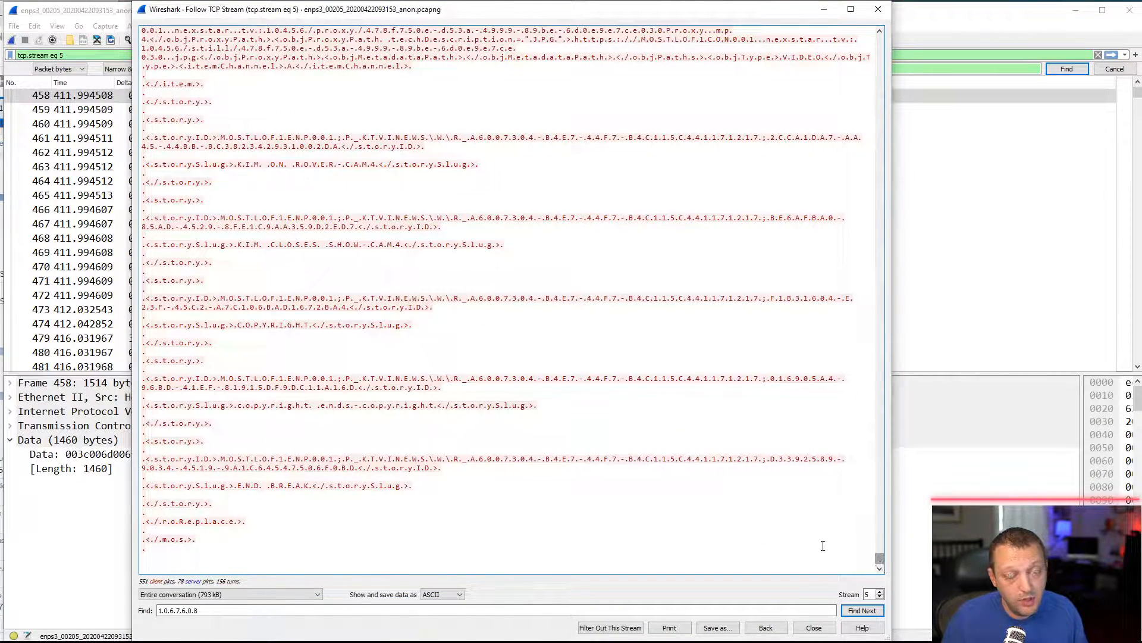
Step: Locate the packet that carries the stream's final closing mos tag, and close the stream window
left_click(168, 540)
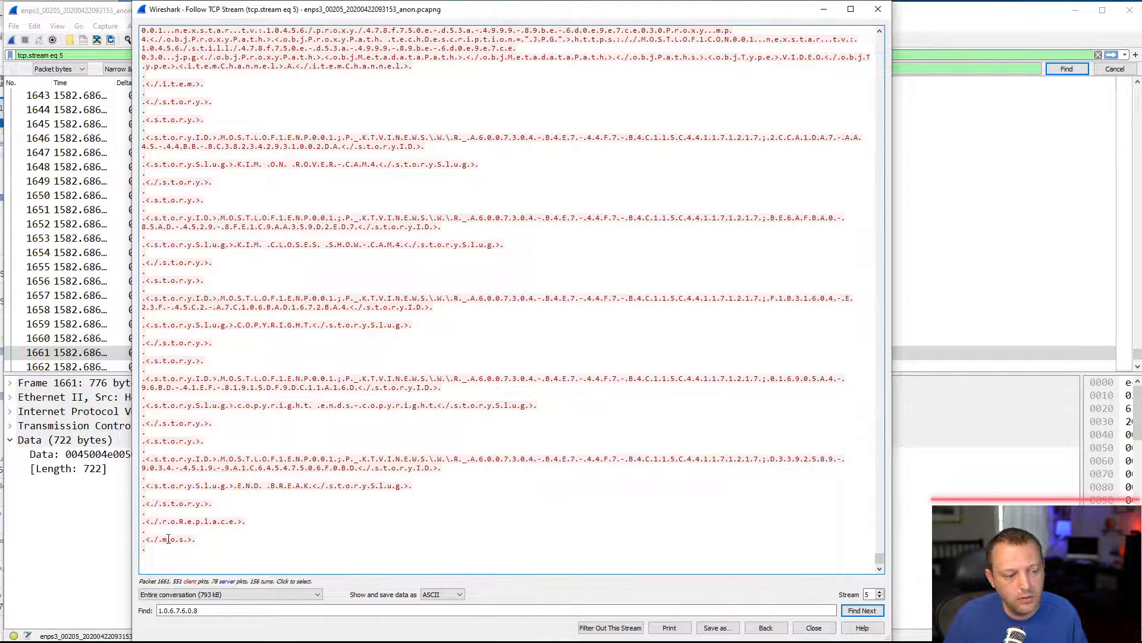
left_click(813, 627)
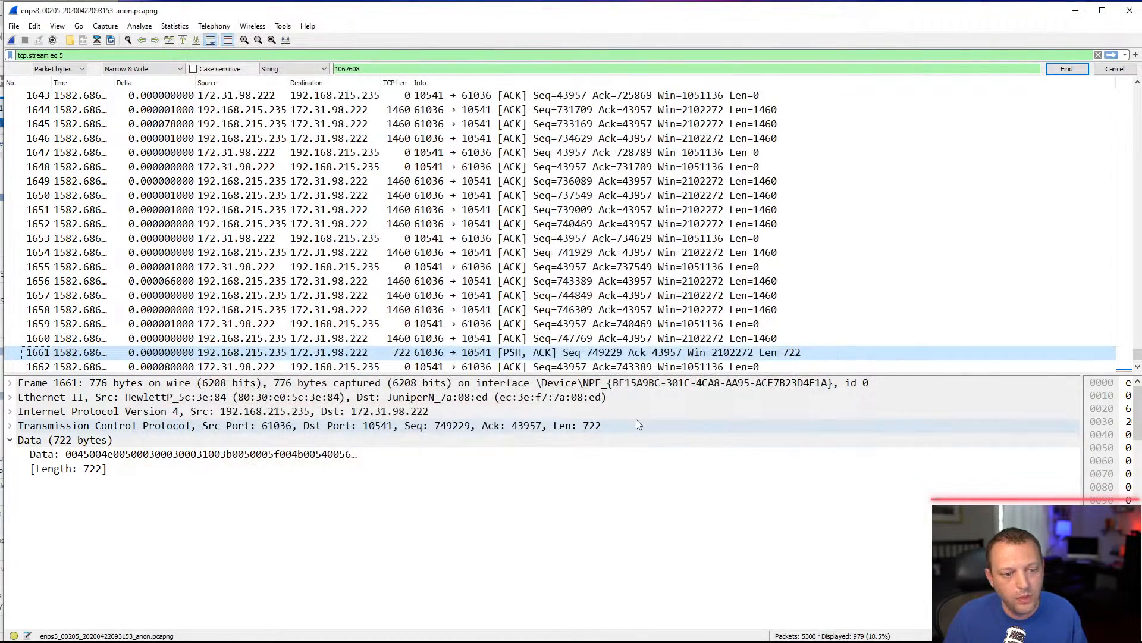
Step: Examine the packets around 1661 in the filtered stream, comparing the data segments with the ACKs and FINs that follow
left_click(1137, 367)
left_click(1138, 367)
left_click(1138, 367)
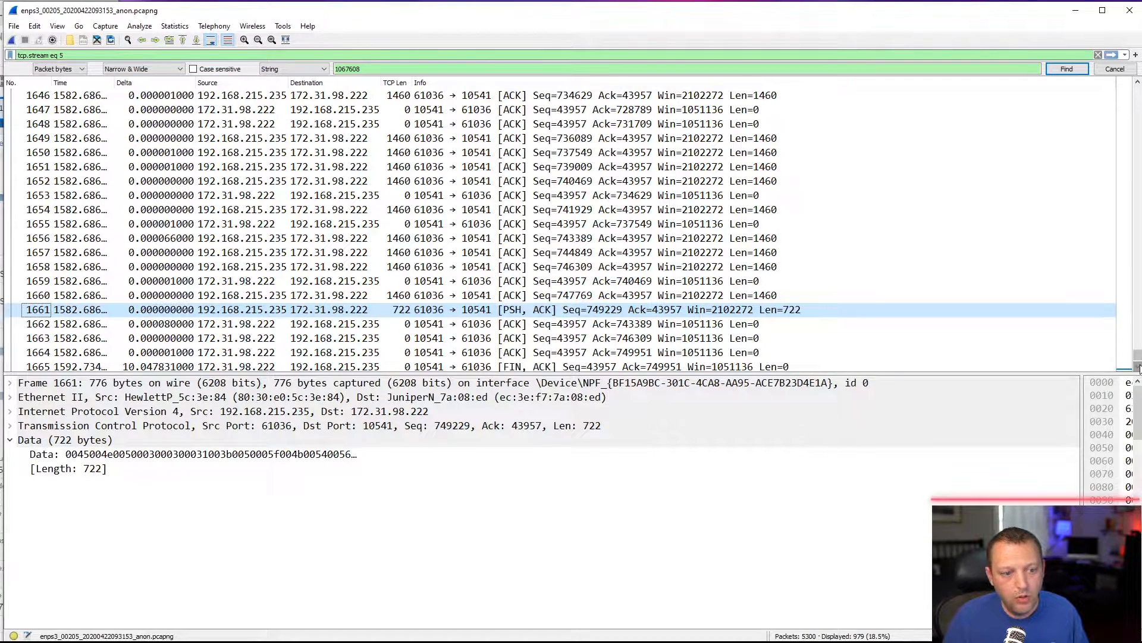
left_click(1138, 367)
left_click(1137, 367)
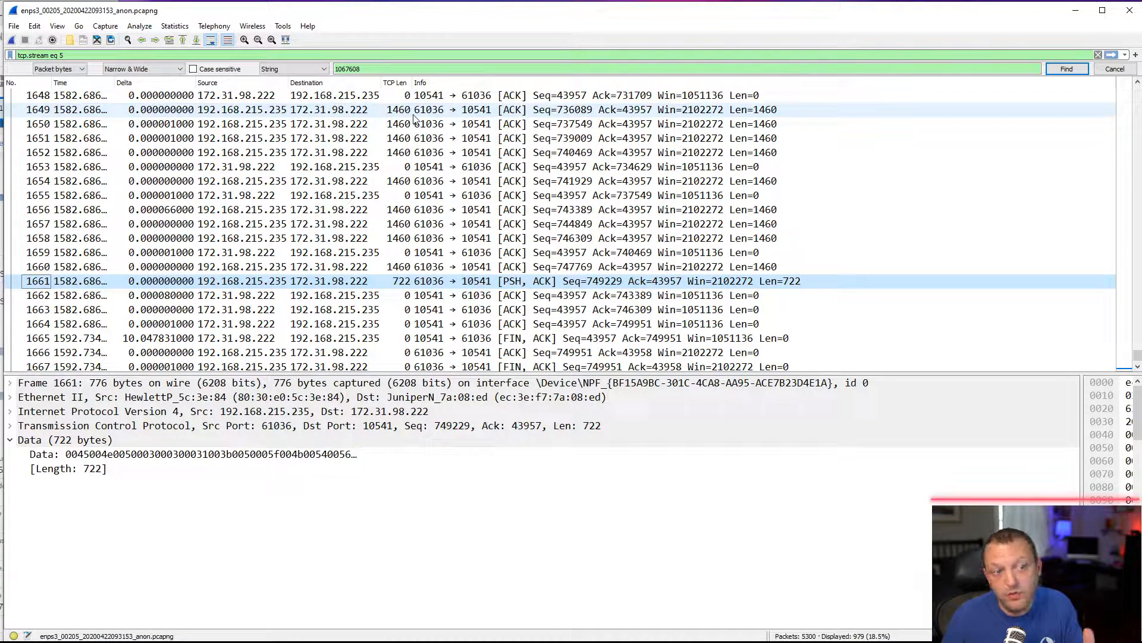
left_click(334, 267)
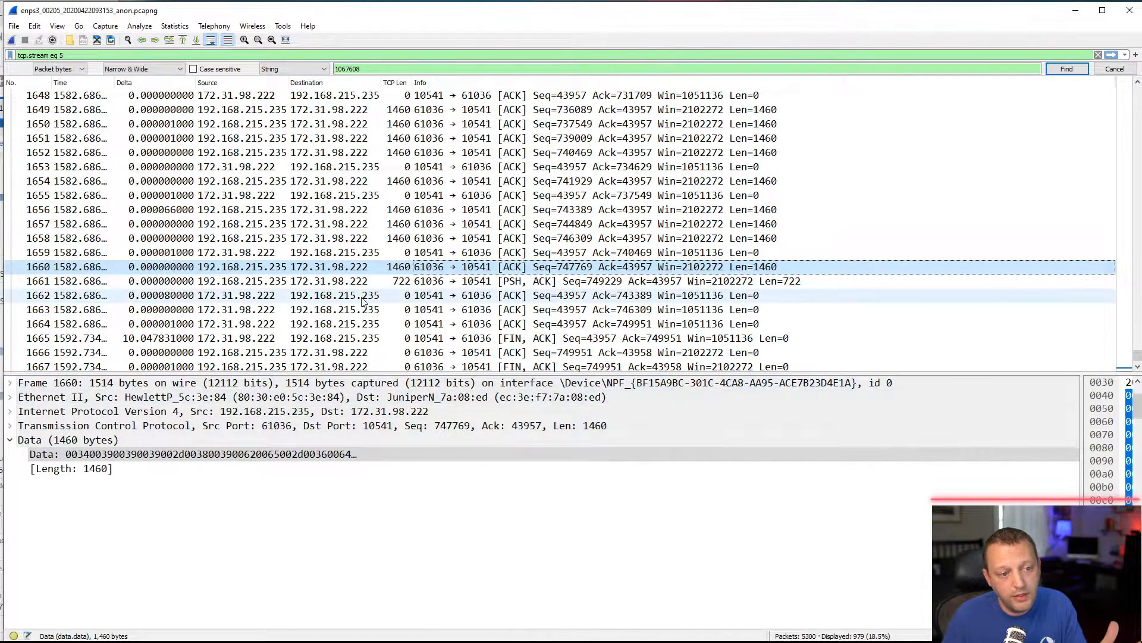
left_click(398, 210)
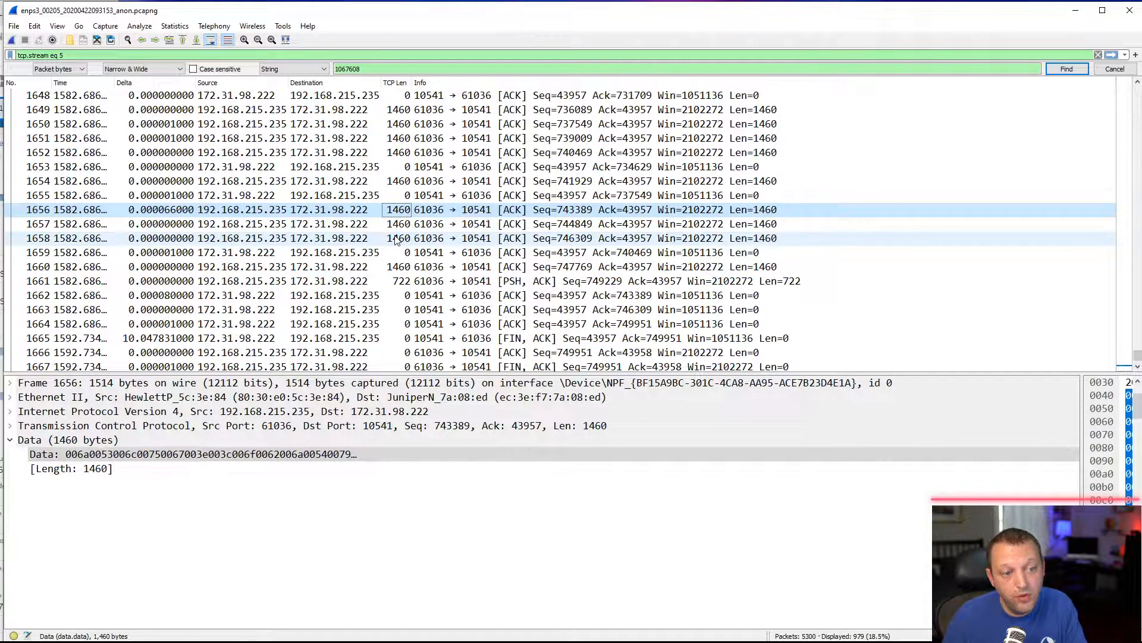
Step: Step through packets 1661 to 1665 and the closing packets, comparing the last data segment with the ACKs and the FIN
left_click(396, 282)
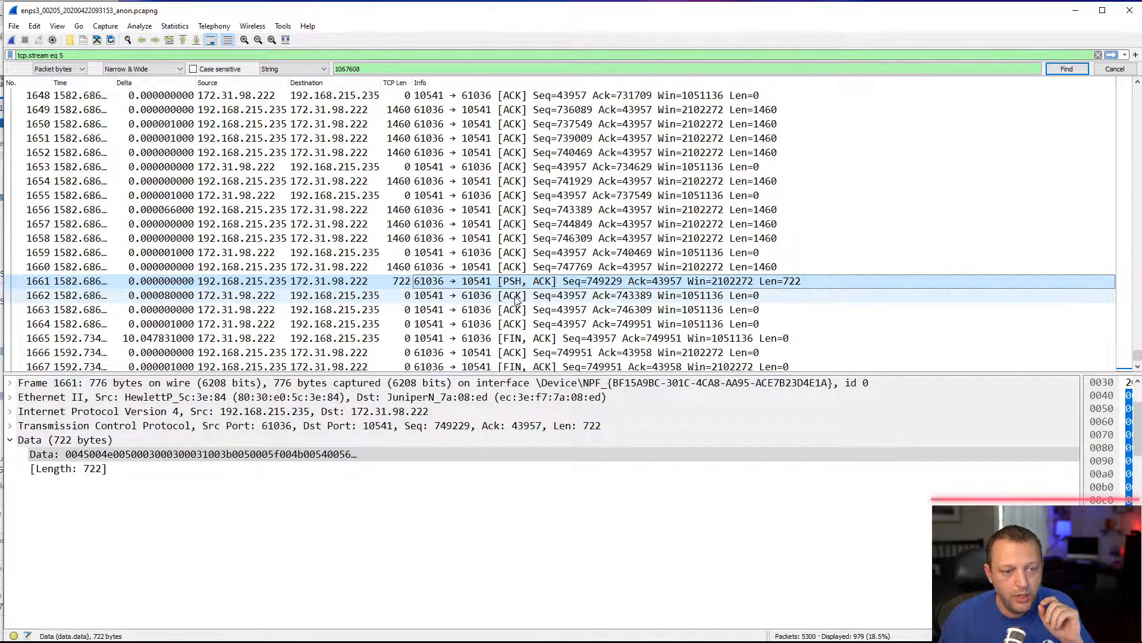
left_click(516, 300)
left_click(516, 310)
left_click(517, 326)
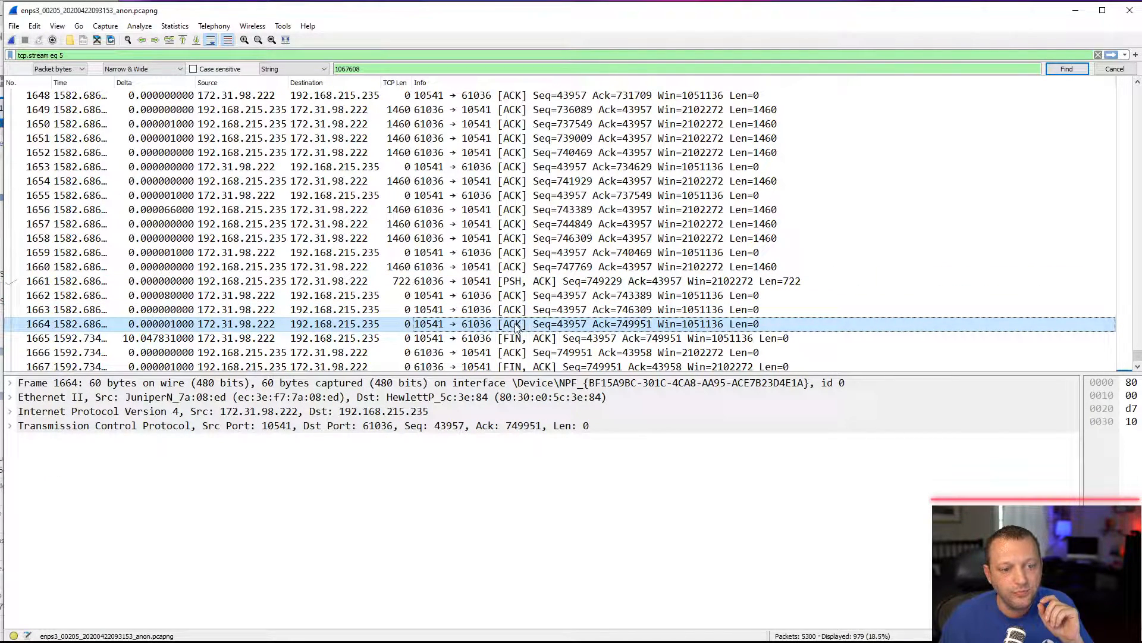
left_click(514, 337)
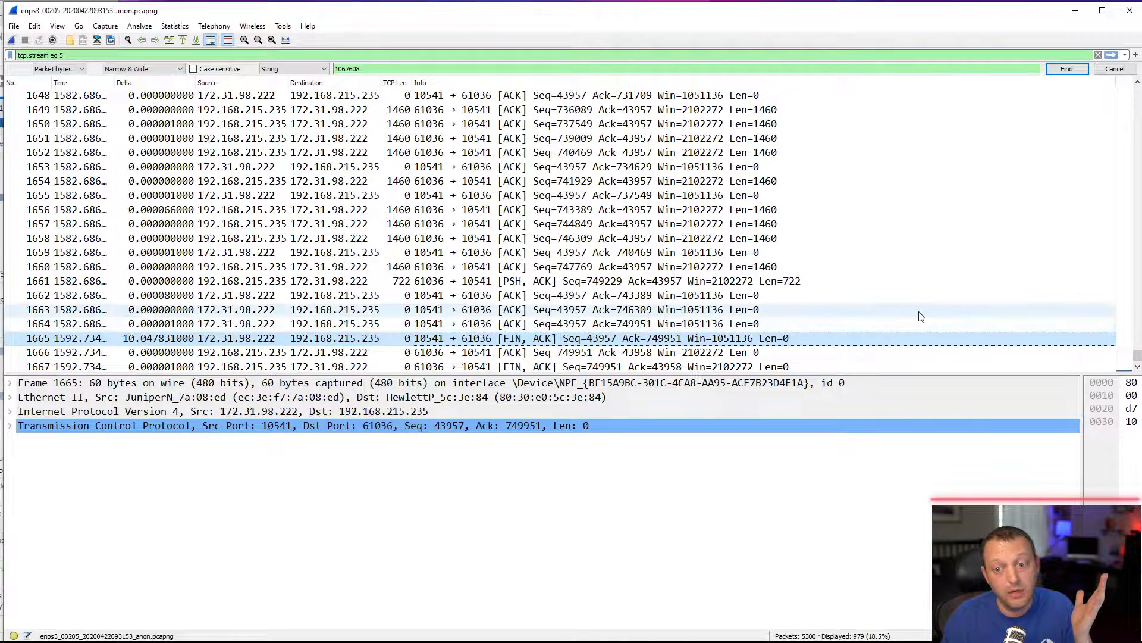
scroll(652, 334, "down", 1)
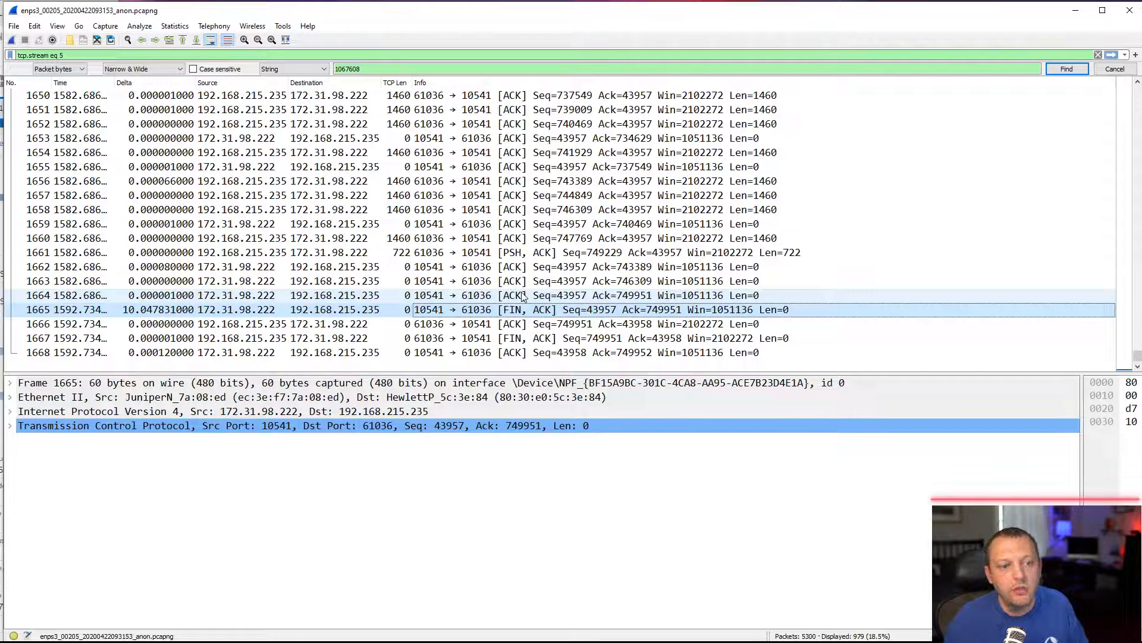
left_click(515, 268)
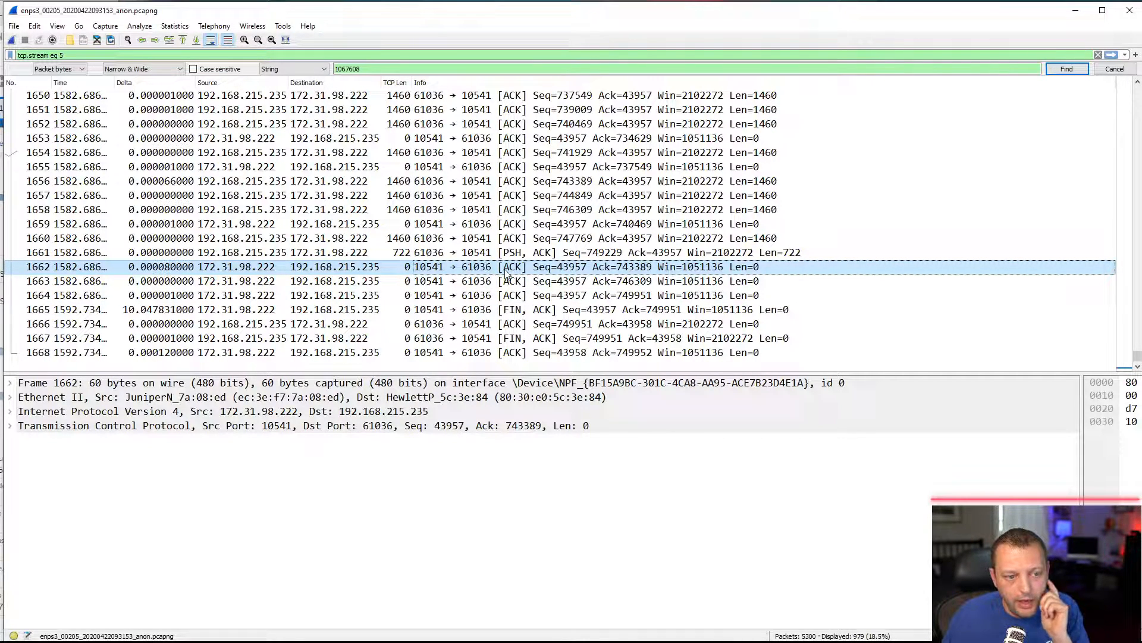
Step: Dismiss the packet search and examine packet 1661's sequence number and next sequence number in its expanded TCP details
left_click(1115, 68)
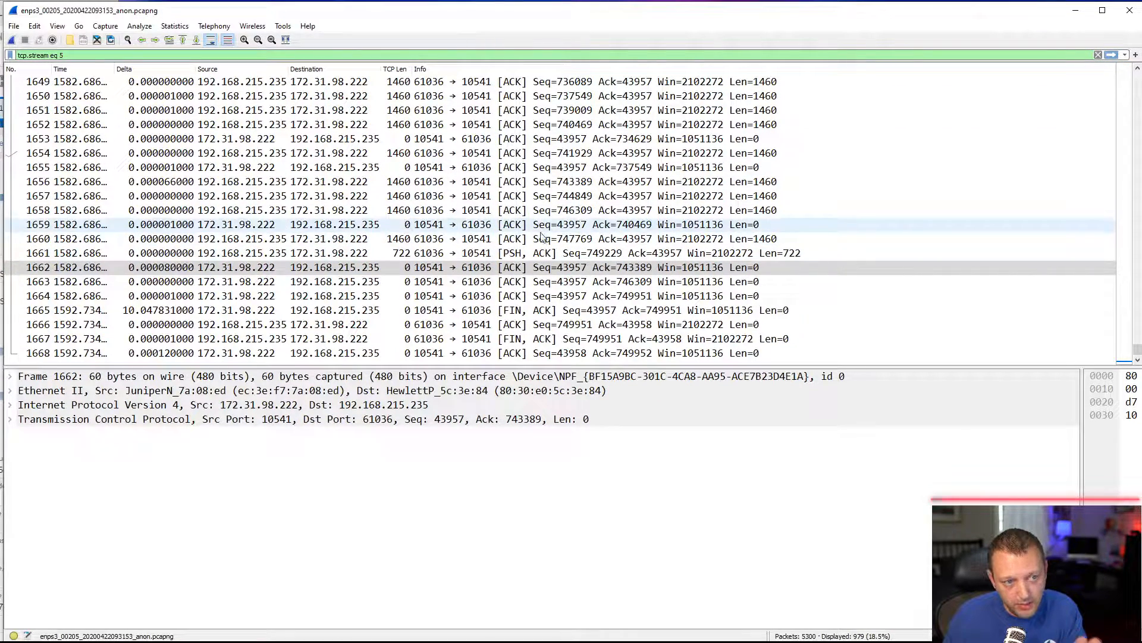
left_click(10, 419)
left_click(467, 259)
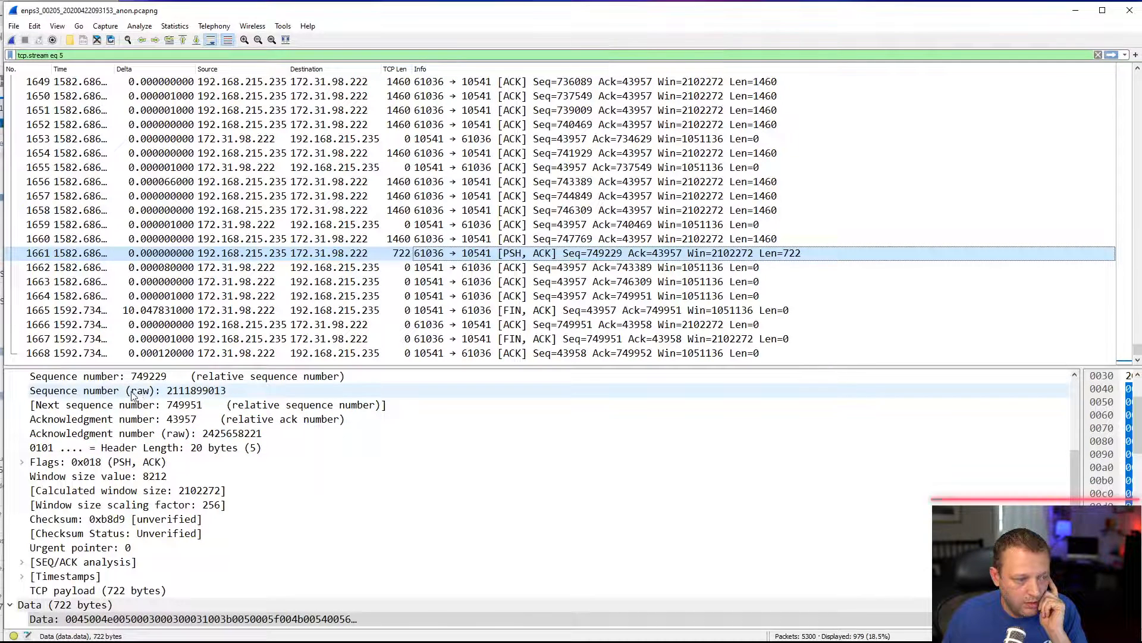
left_click(150, 379)
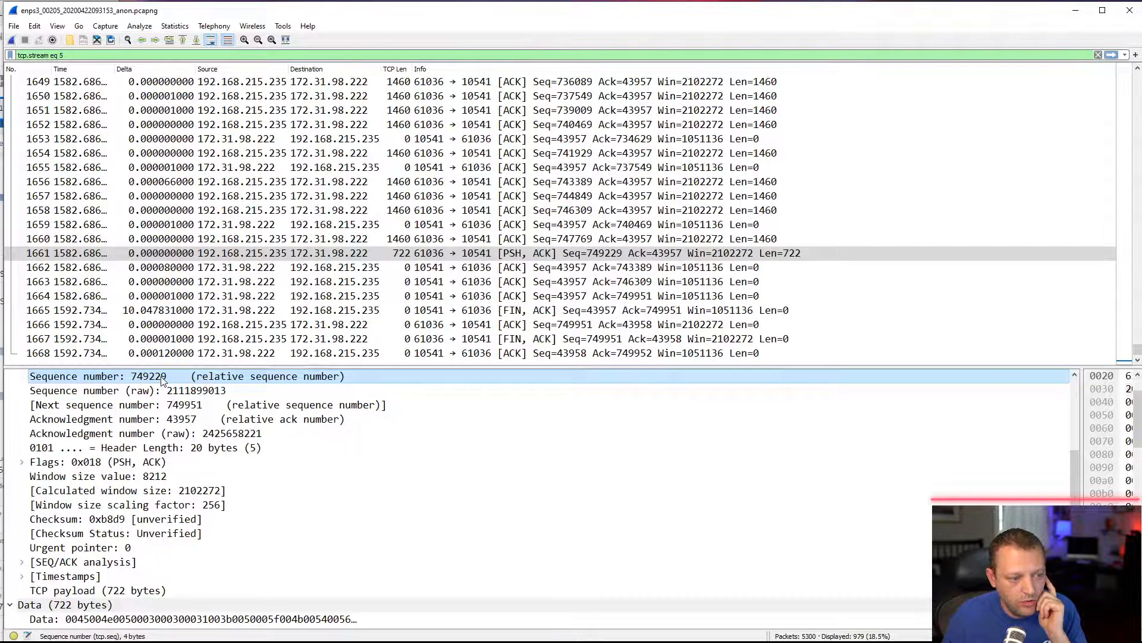
left_click(186, 410)
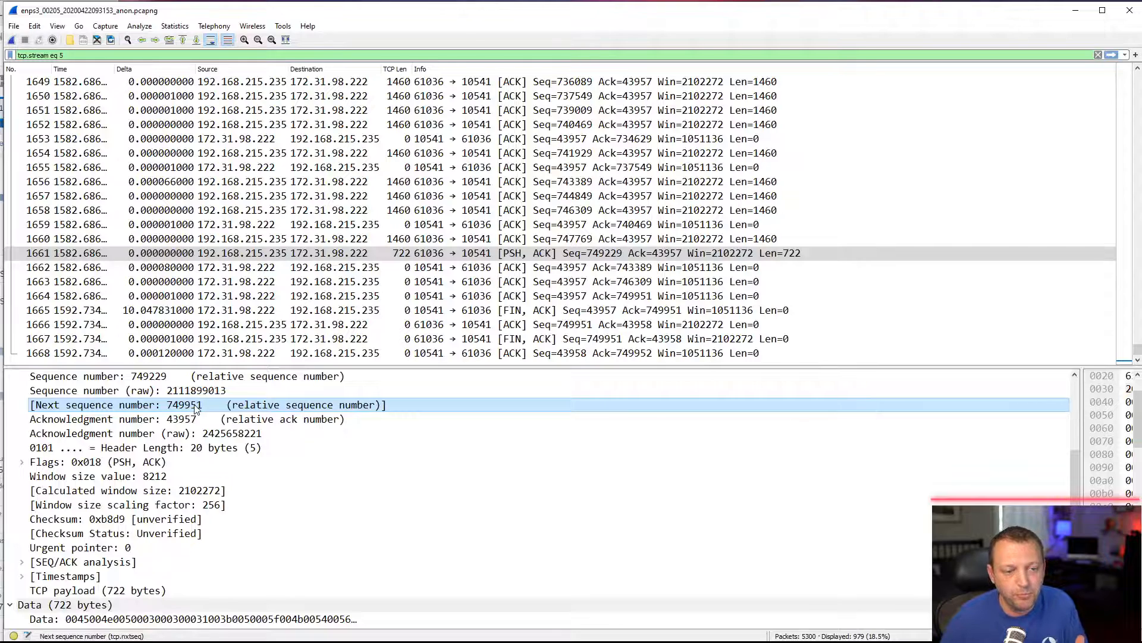
Step: Check the acknowledgment numbers of the ACK packets 1662, 1663 and 1664 in their TCP details
left_click(486, 269)
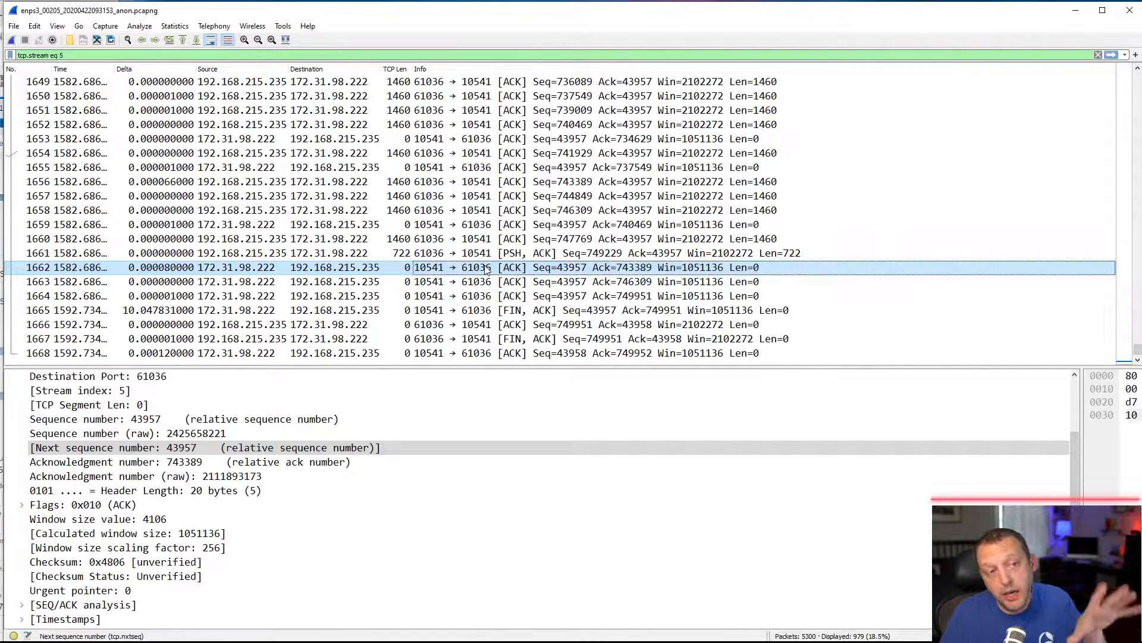
left_click(197, 463)
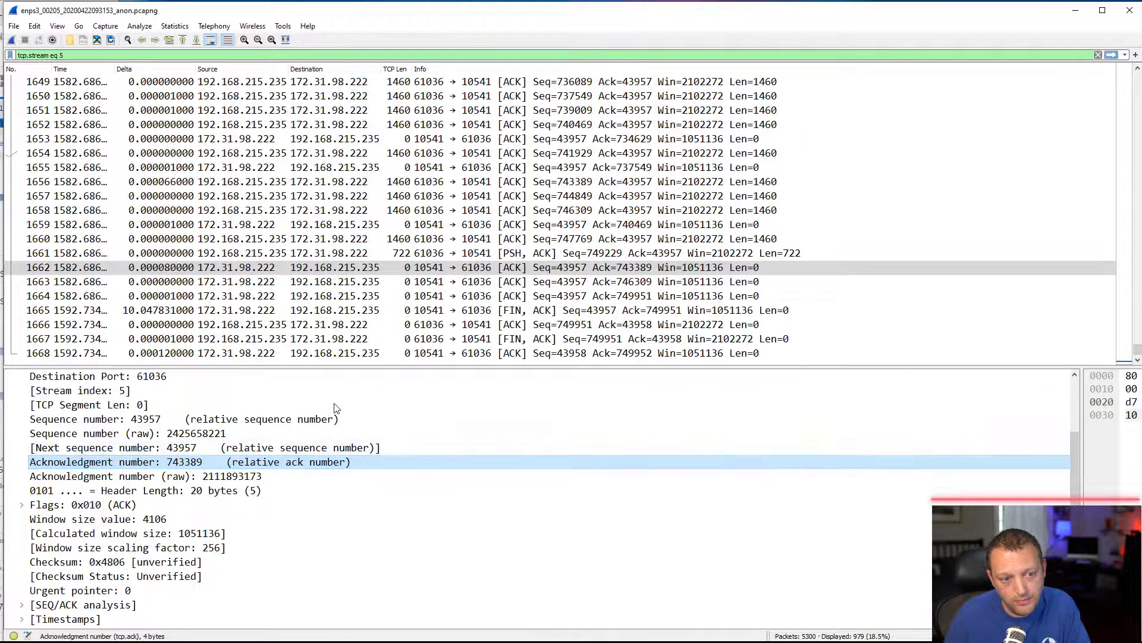
left_click(503, 283)
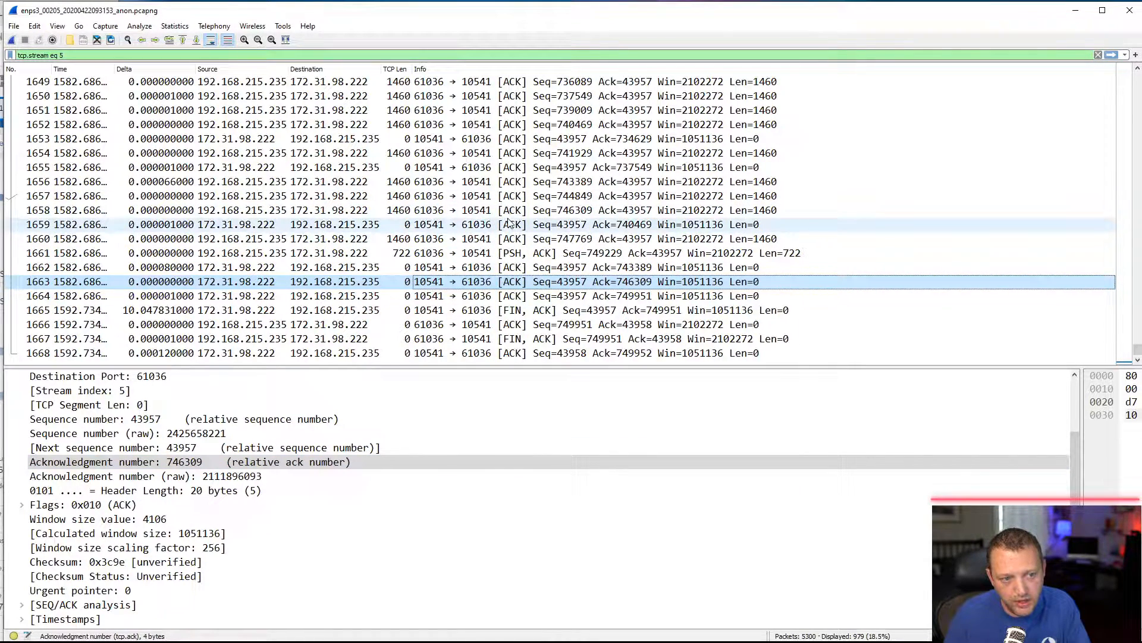
left_click(516, 296)
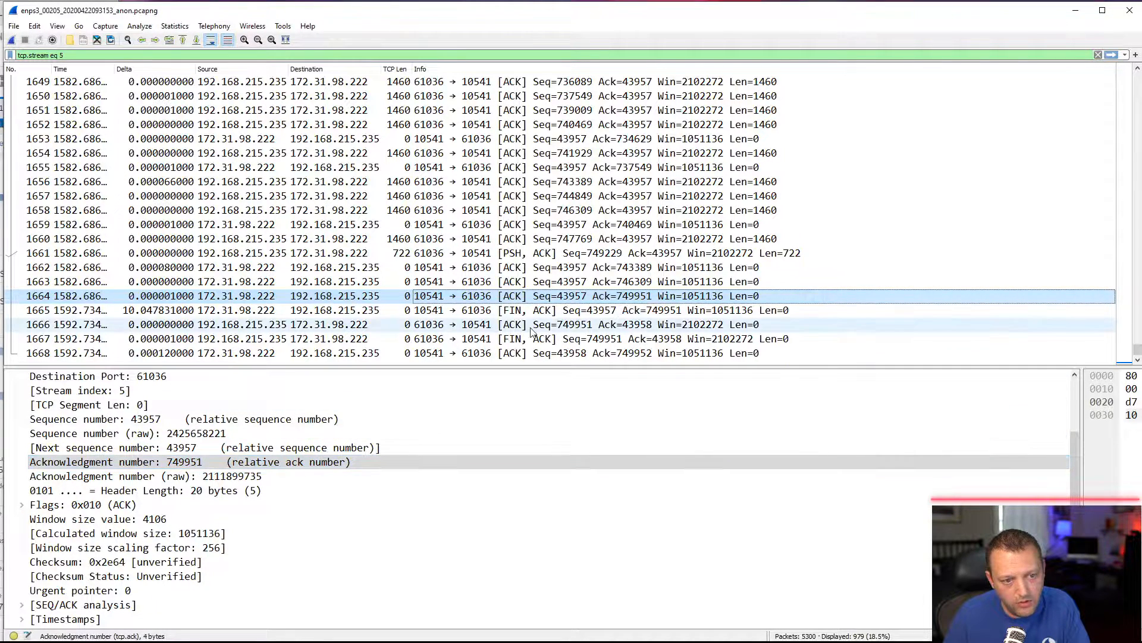
Step: Compare packet 1661's next sequence number with the acknowledgment numbers of FIN packet 1665 and ACK packet 1664
left_click(510, 257)
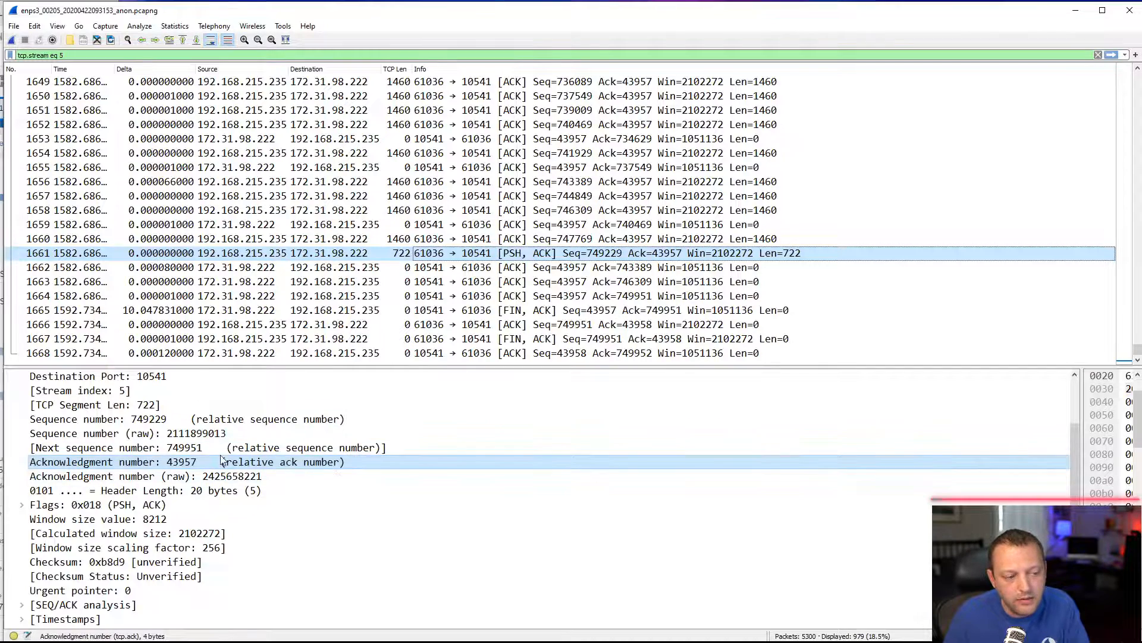
left_click(189, 453)
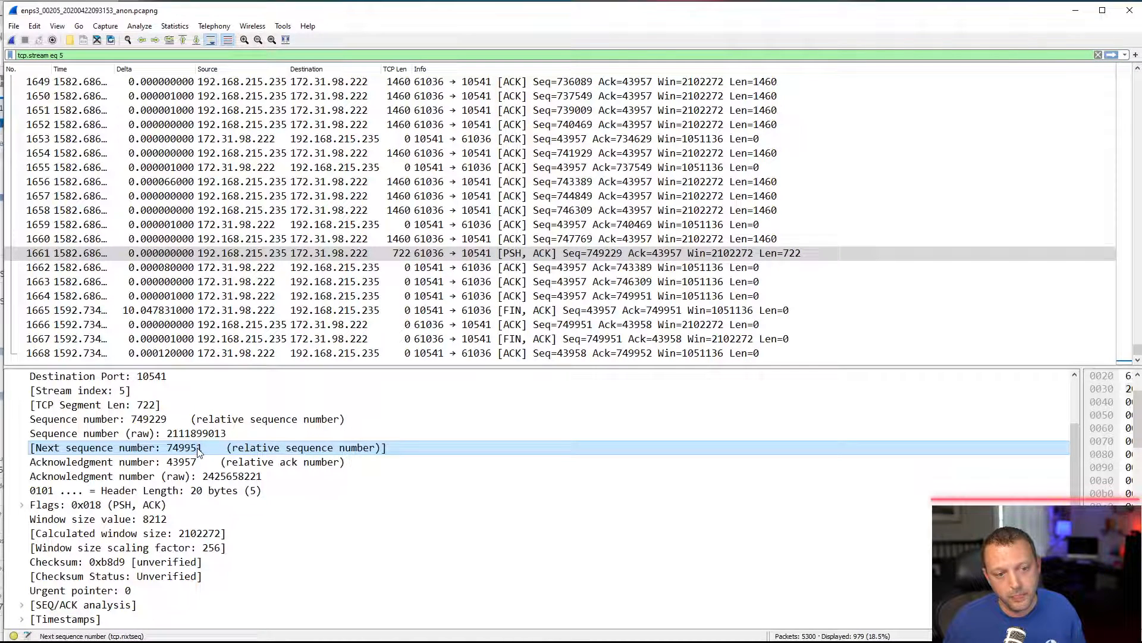
left_click(499, 310)
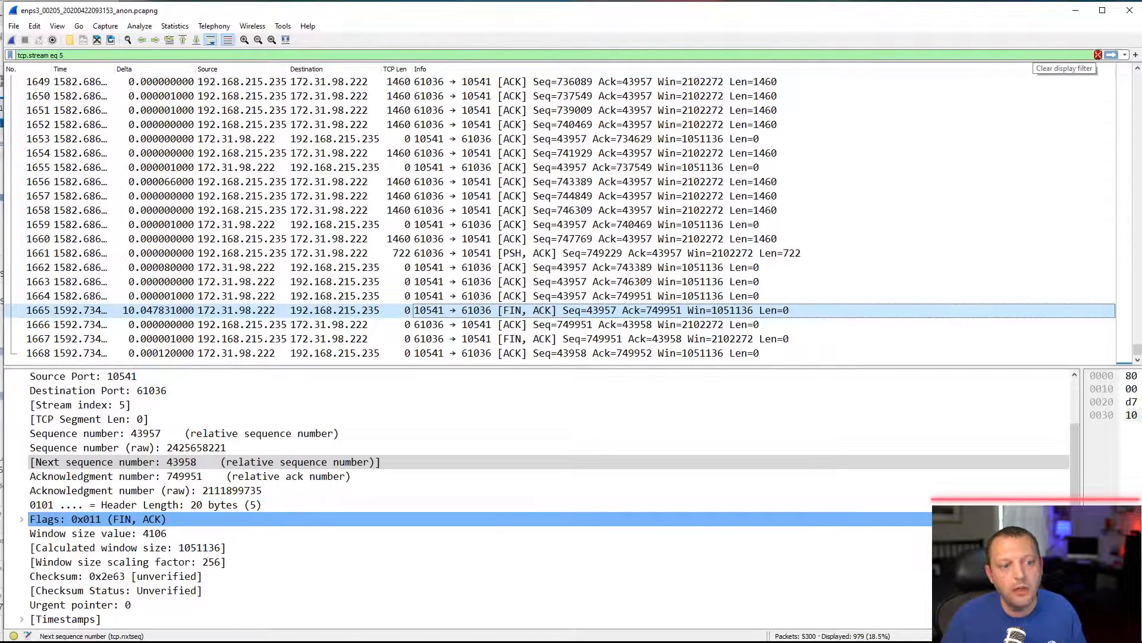
left_click(530, 299)
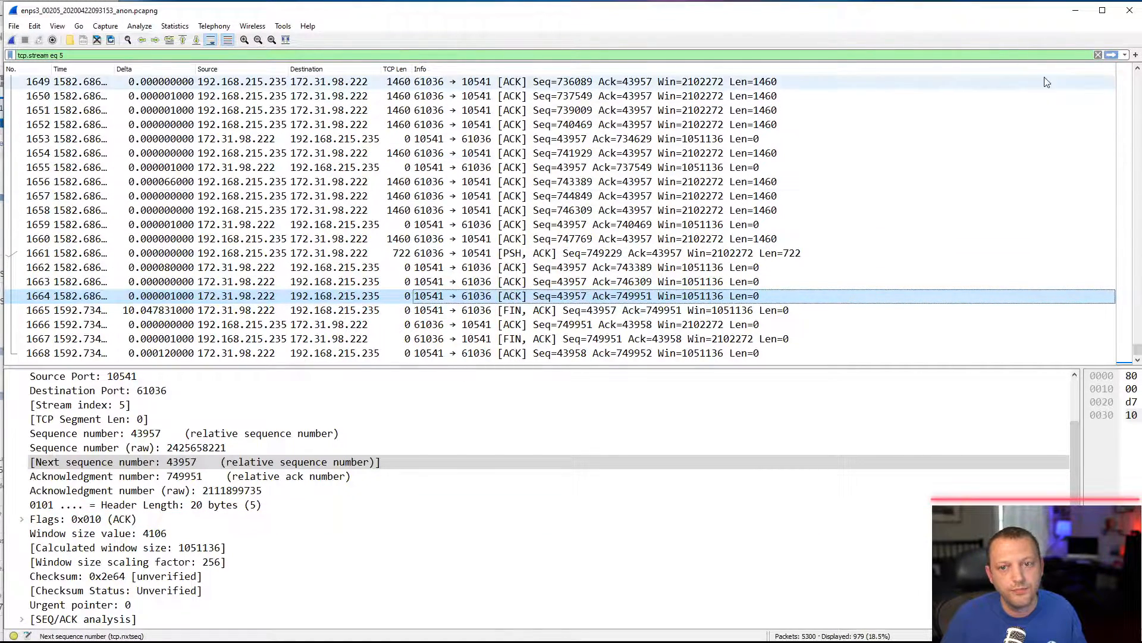
Step: Clear the display filter and view the packets surrounding 1664 in the full capture
left_click(1099, 55)
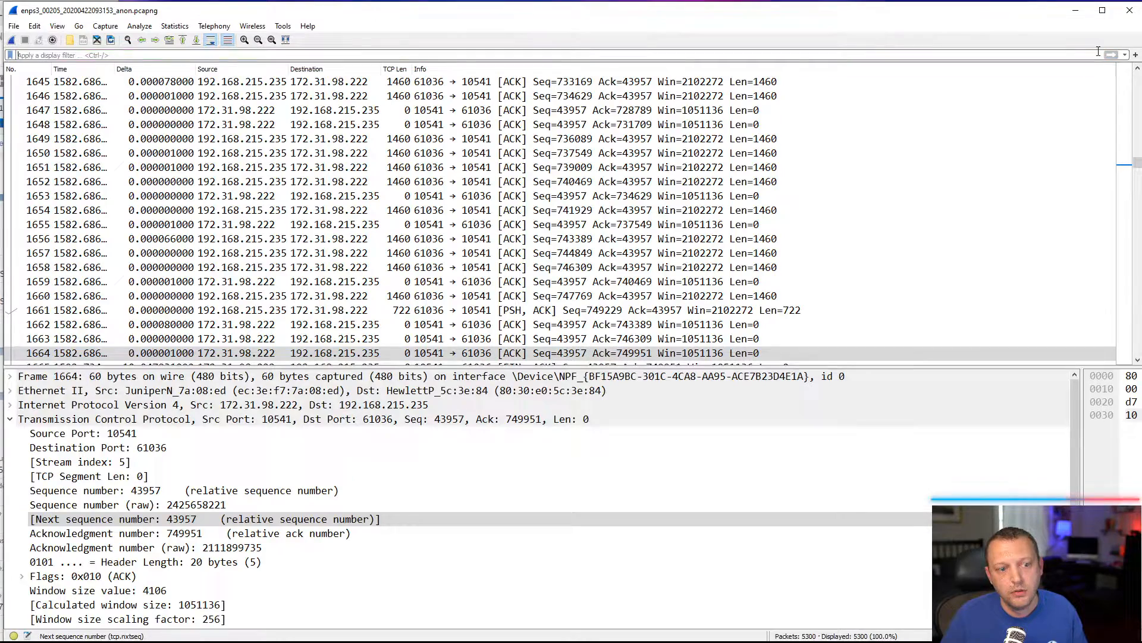
left_click(1137, 360)
left_click(1137, 360)
left_click(1138, 360)
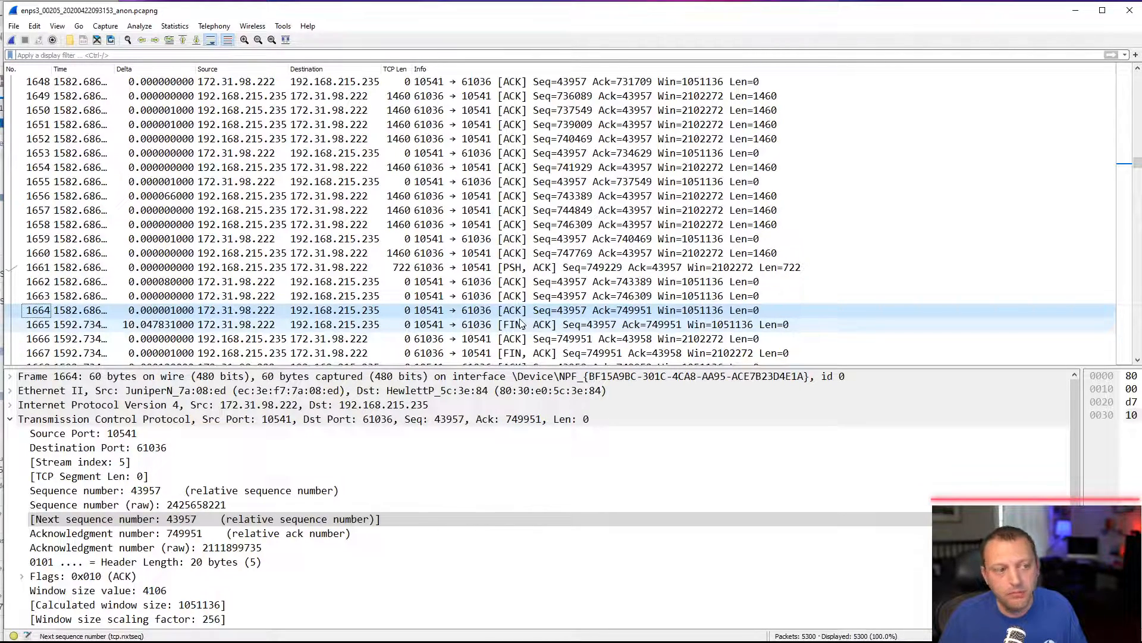
left_click(14, 27)
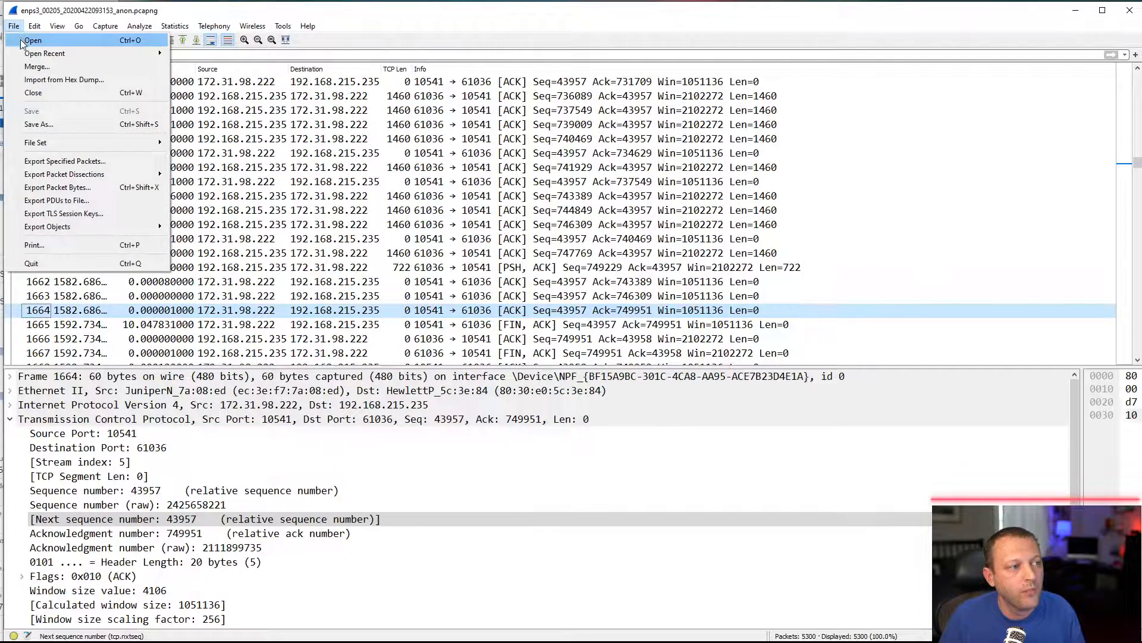
left_click(32, 40)
left_click(190, 116)
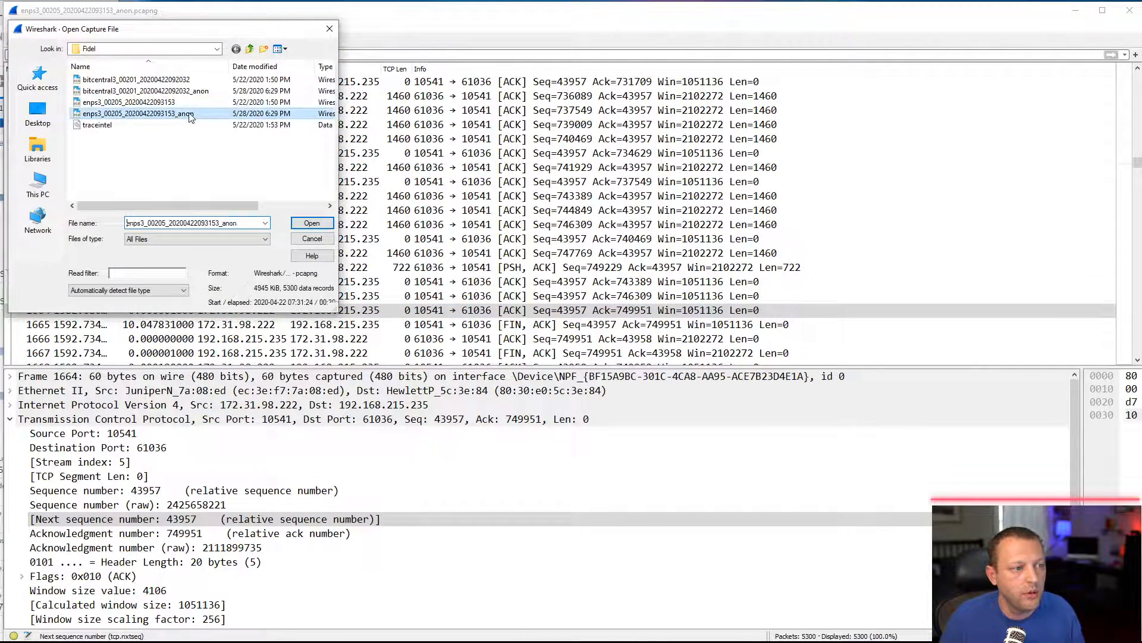
left_click(190, 91)
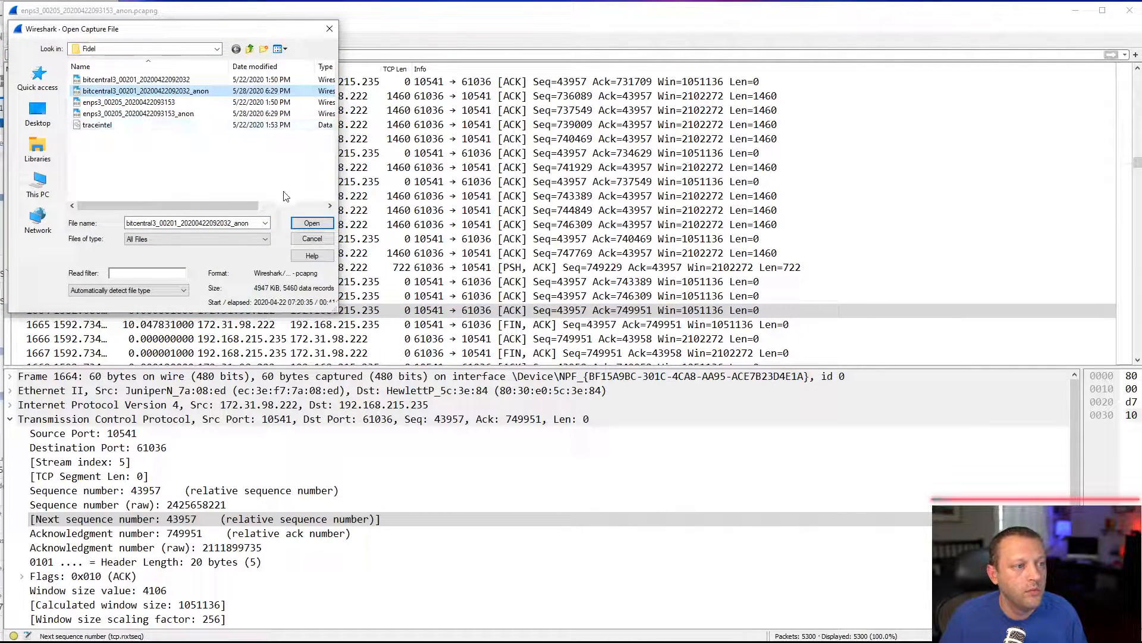
left_click(307, 223)
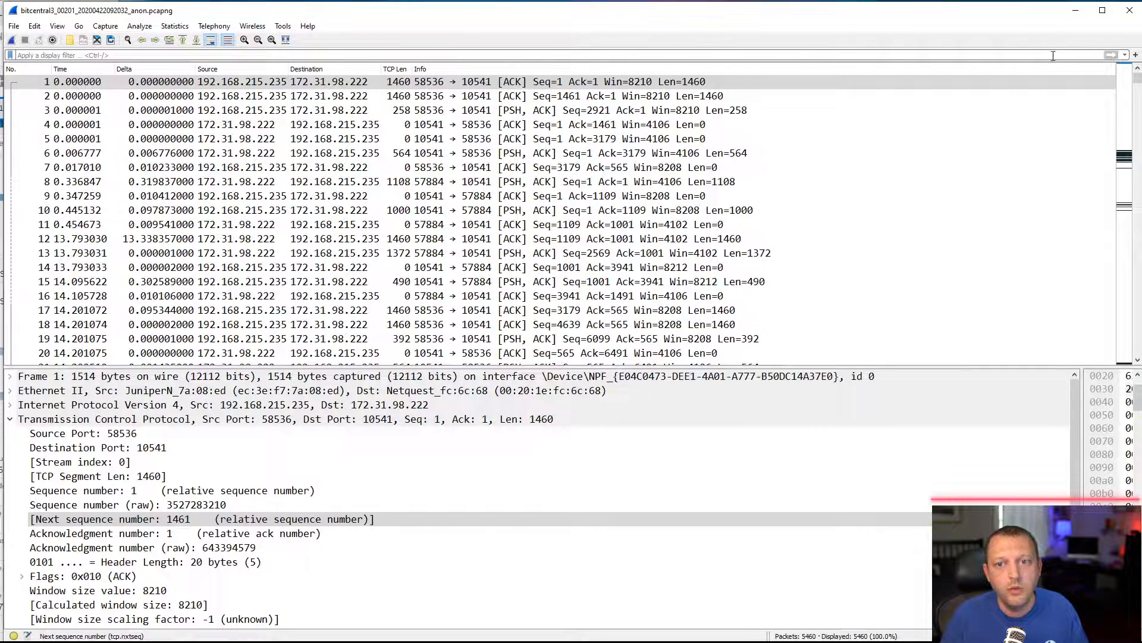
Step: Copy the message ID 1067608 from the packet search and find the packet whose bytes contain it
key("ctrl+f")
key("ctrl+c")
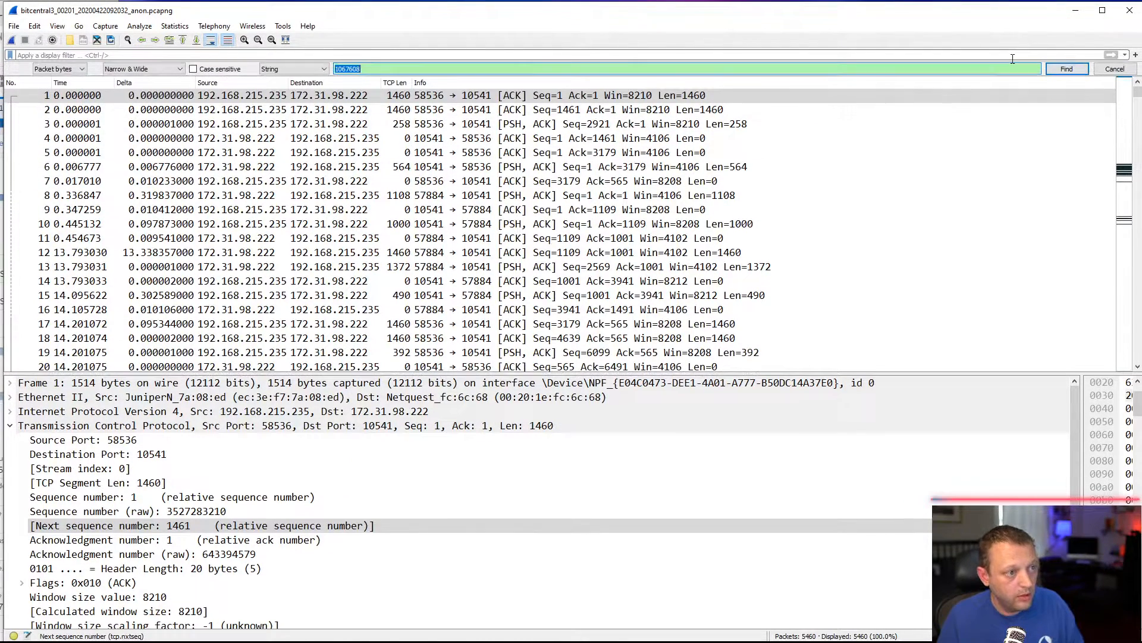
left_click(1066, 69)
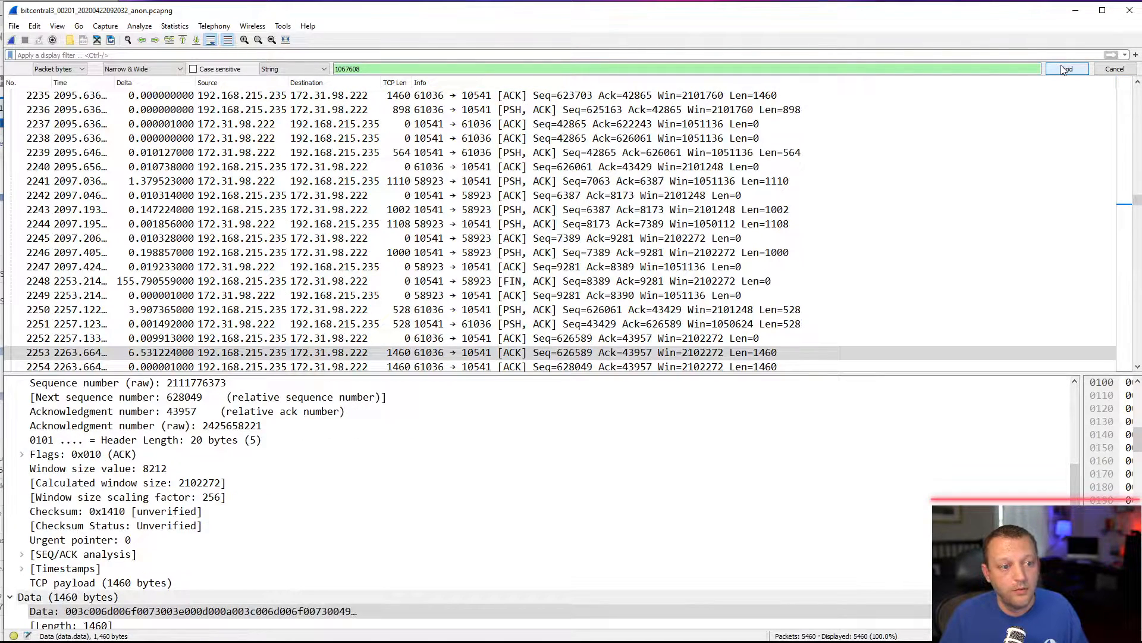
Step: Follow the TCP stream of packet 2253 and move toward the end of the conversation
left_click(499, 355)
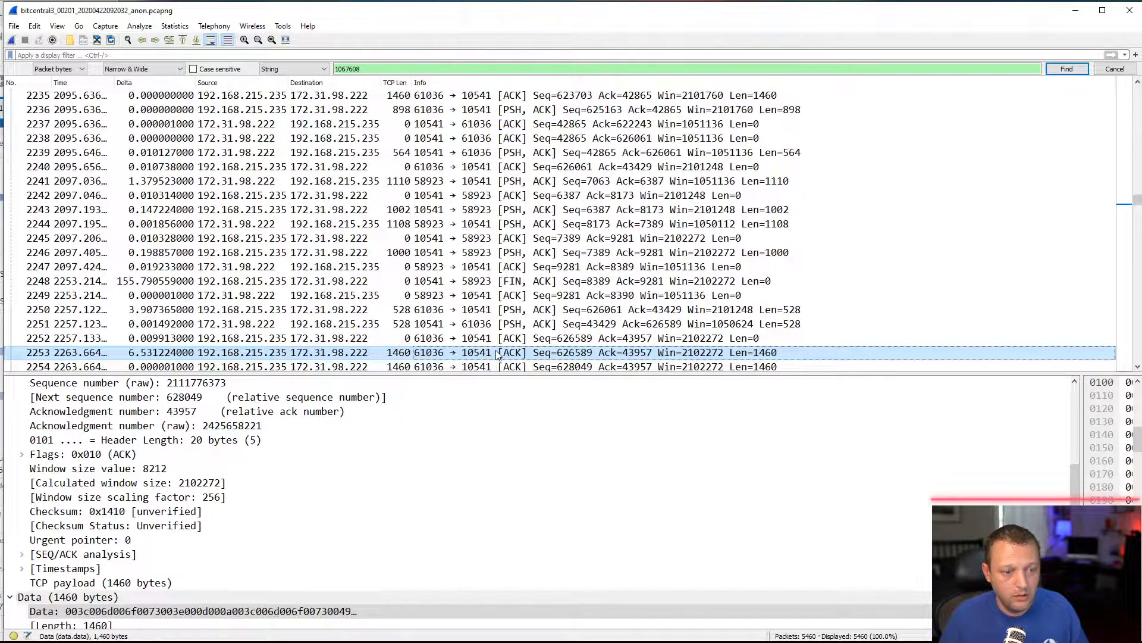
right_click(499, 354)
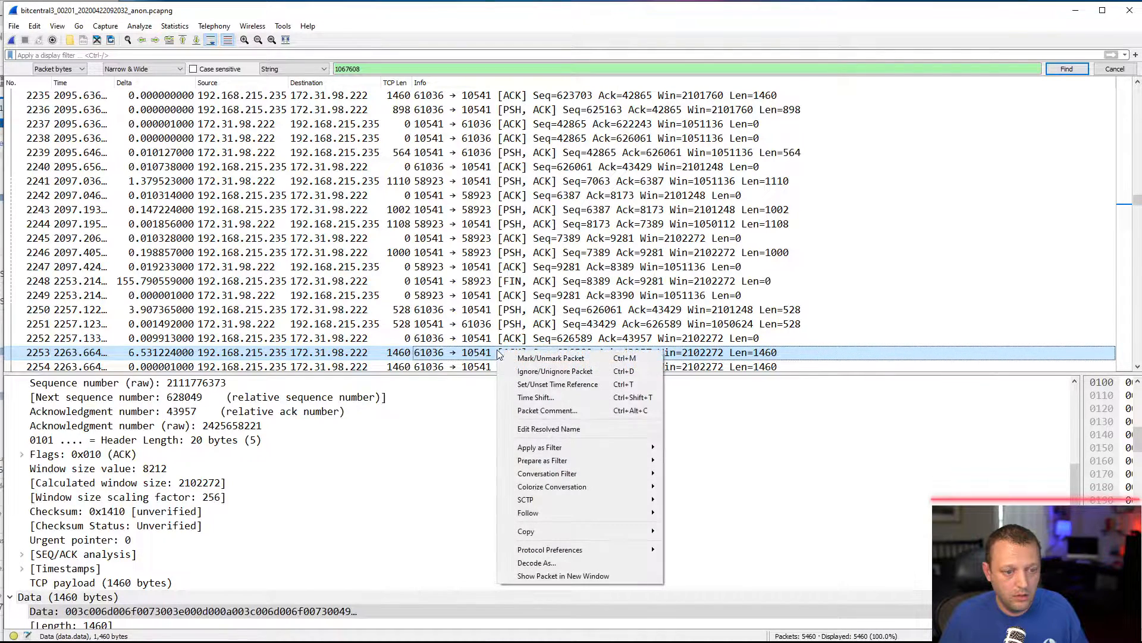
mouse_move(571, 489)
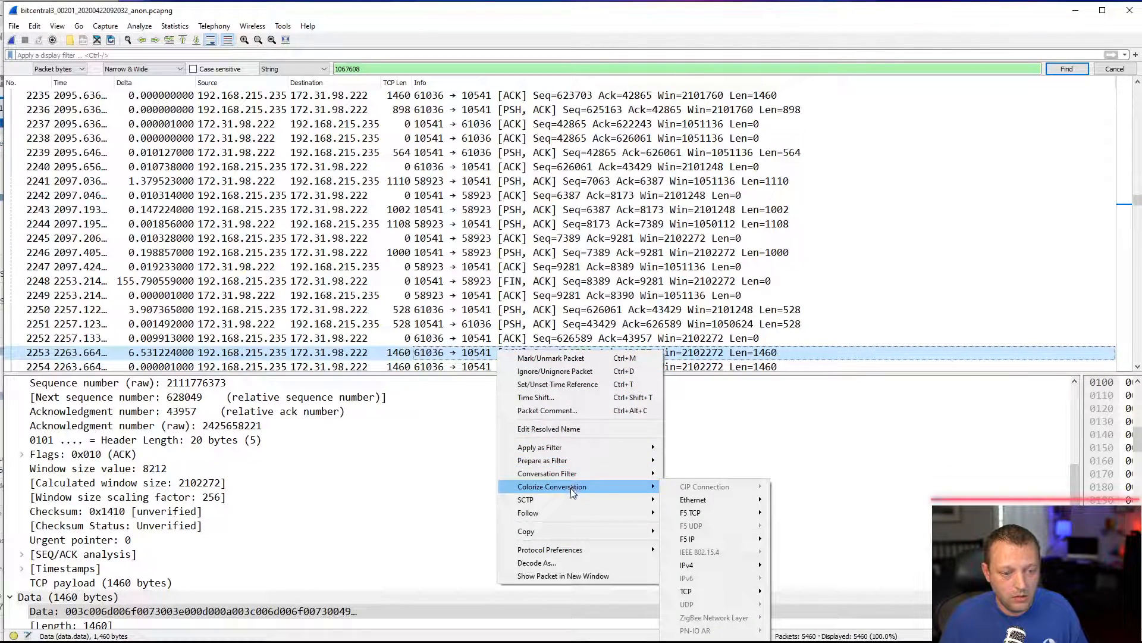
mouse_move(569, 516)
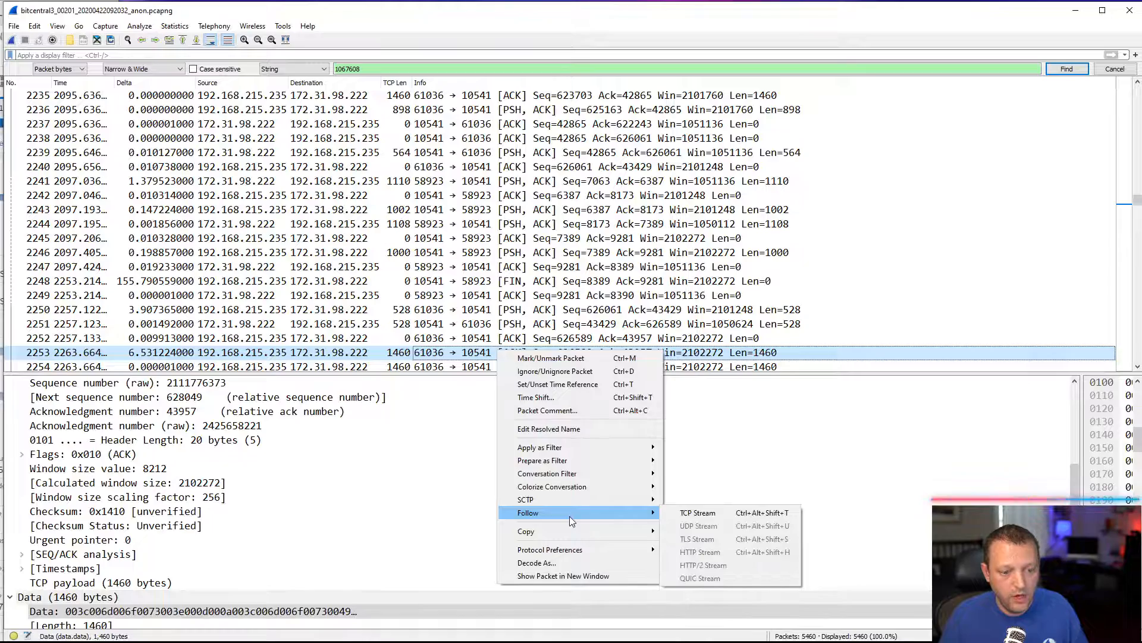
left_click(698, 514)
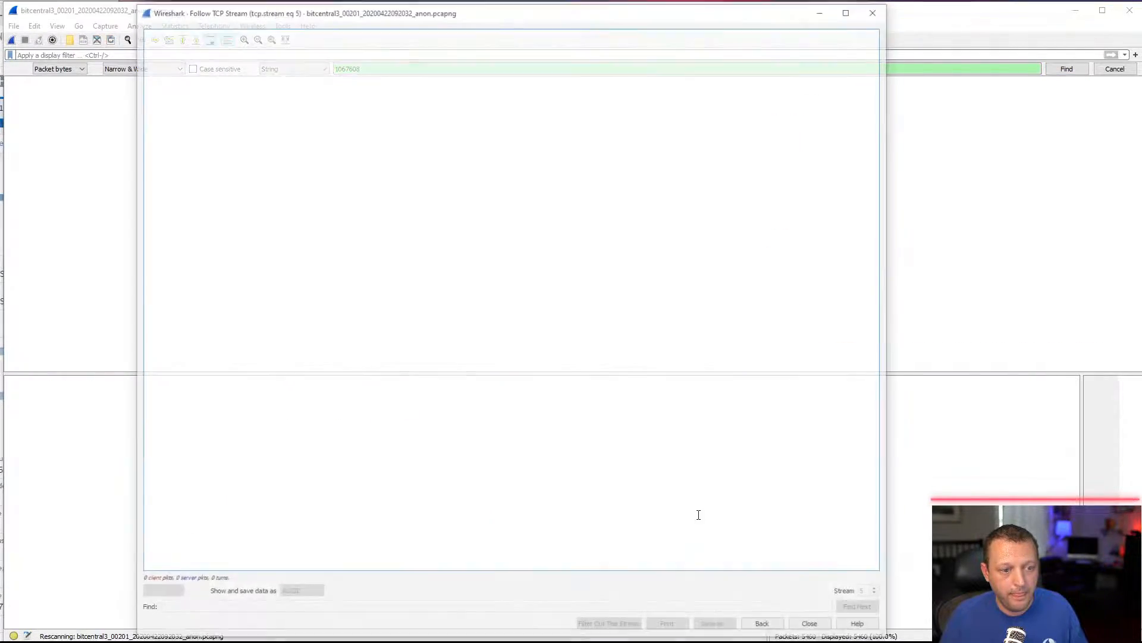
left_click_drag(880, 43, 894, 483)
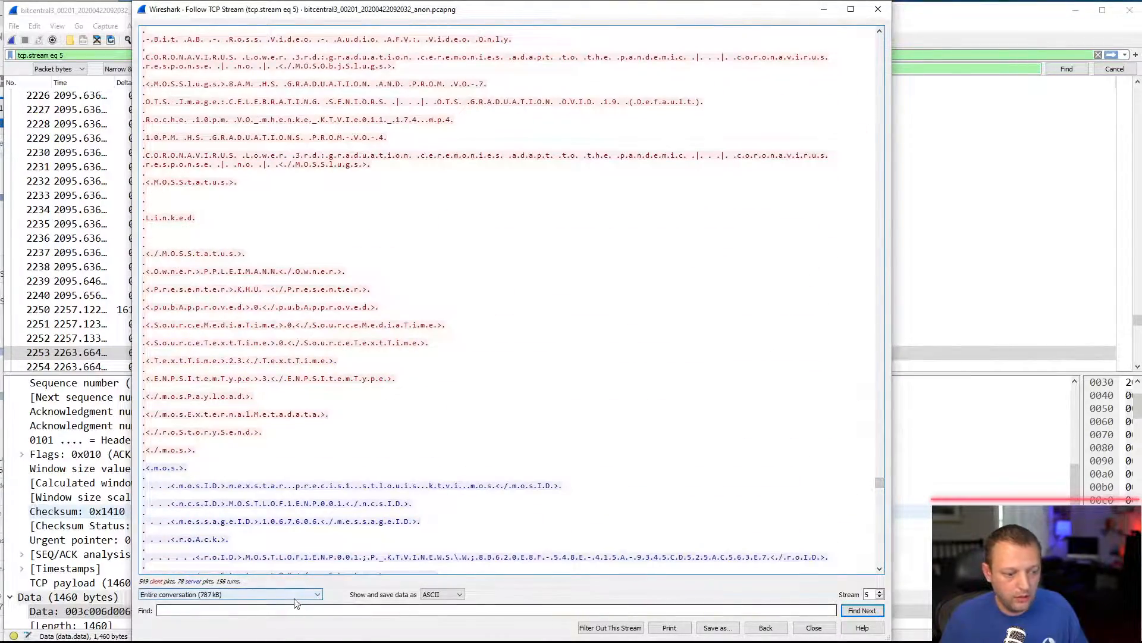
Step: Find the message ID in the followed stream, with a dot between each digit: 1.0.6.7.6.0.8
left_click(285, 612)
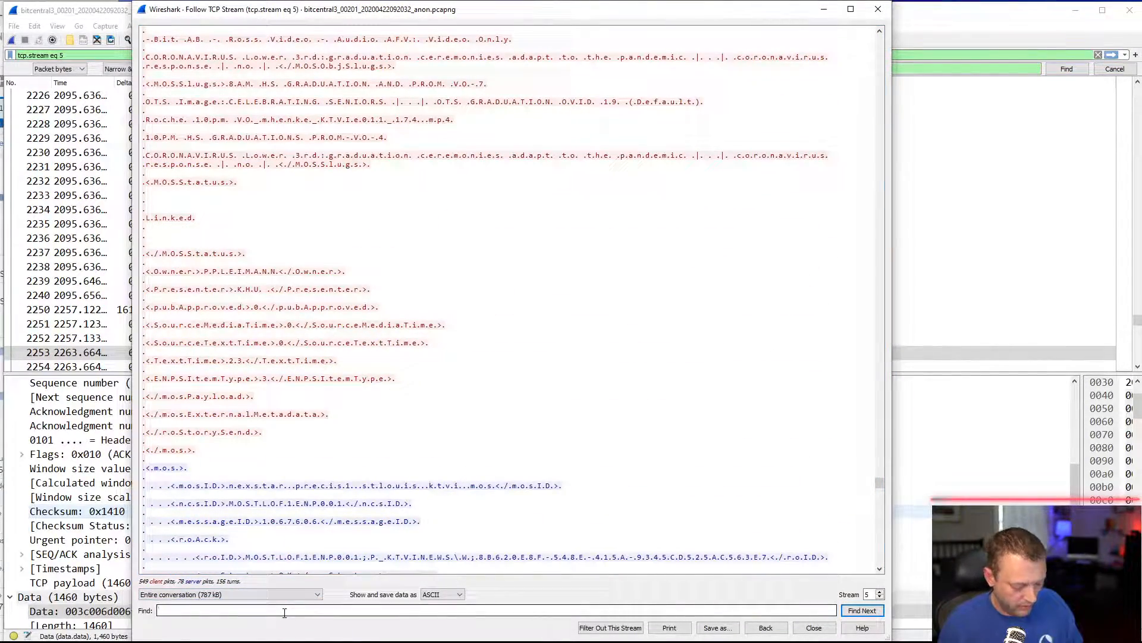
key("ctrl+v")
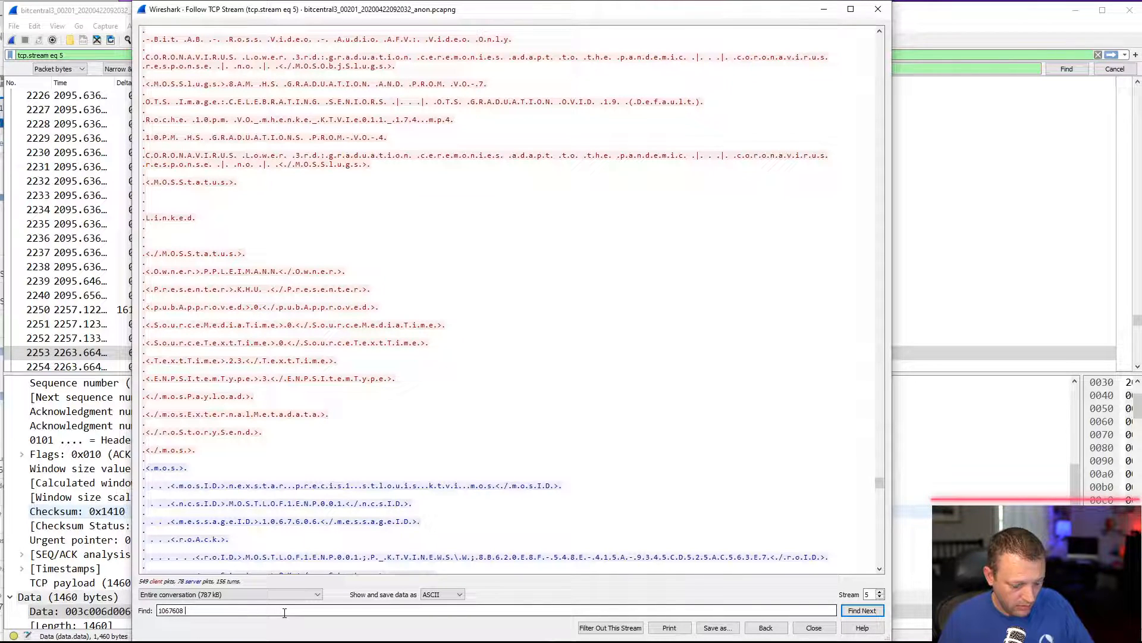
key("Left")
key("Left")
key("Left")
key("Left")
key("Left")
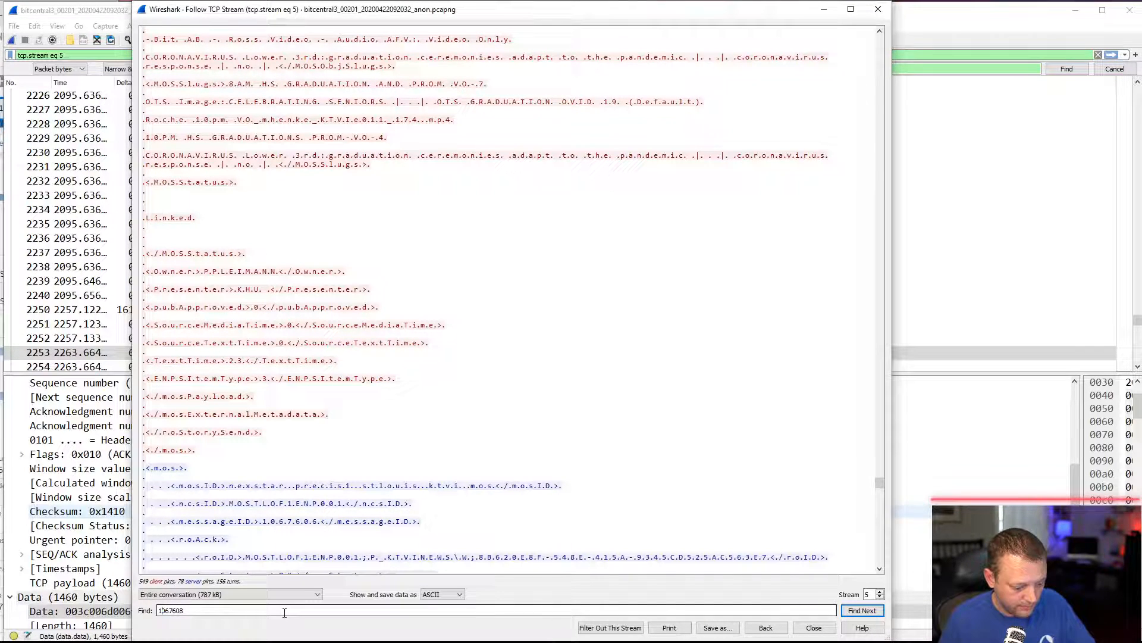
key("Left")
type(".")
key("Right")
type(".")
key("Right")
type(".")
key("Right")
type(".")
key("Right")
type(".")
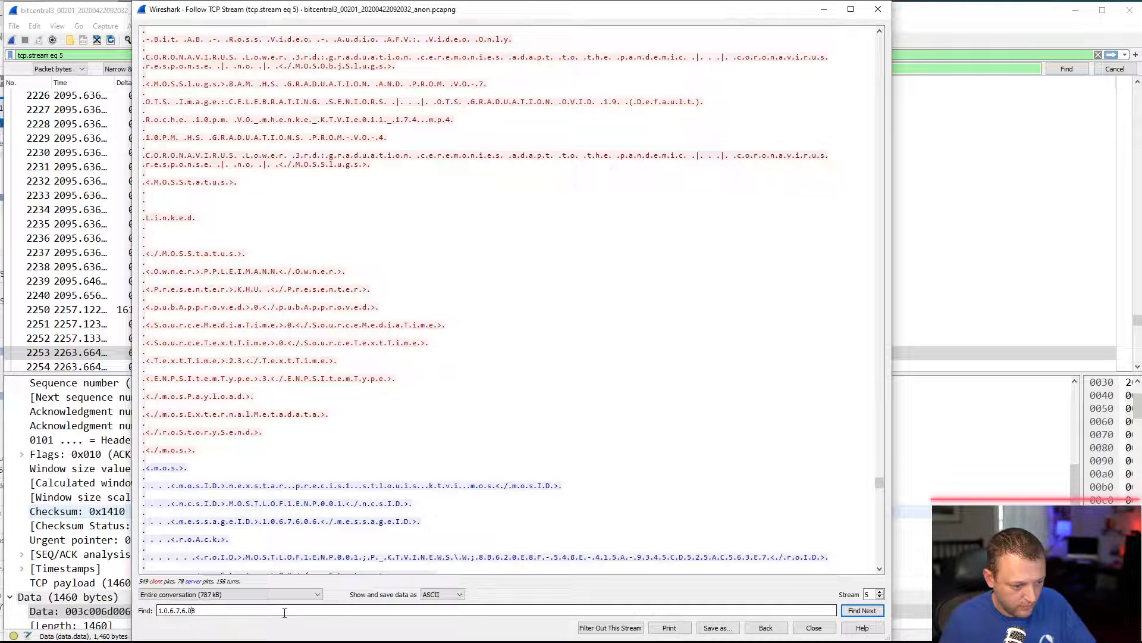
key("Right")
type(".")
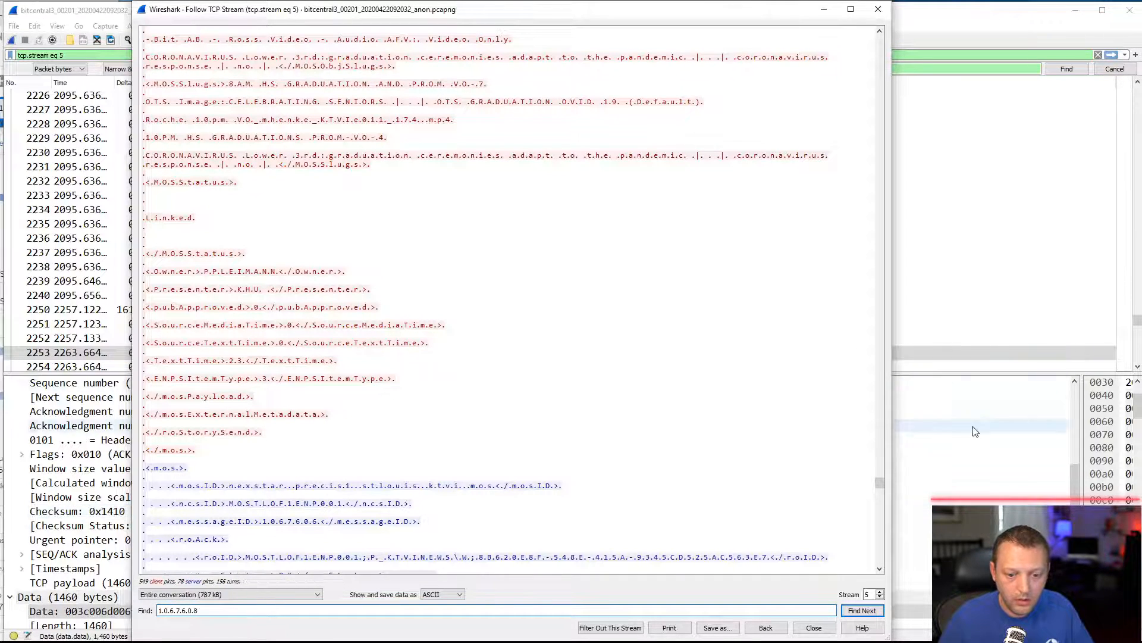
left_click(862, 610)
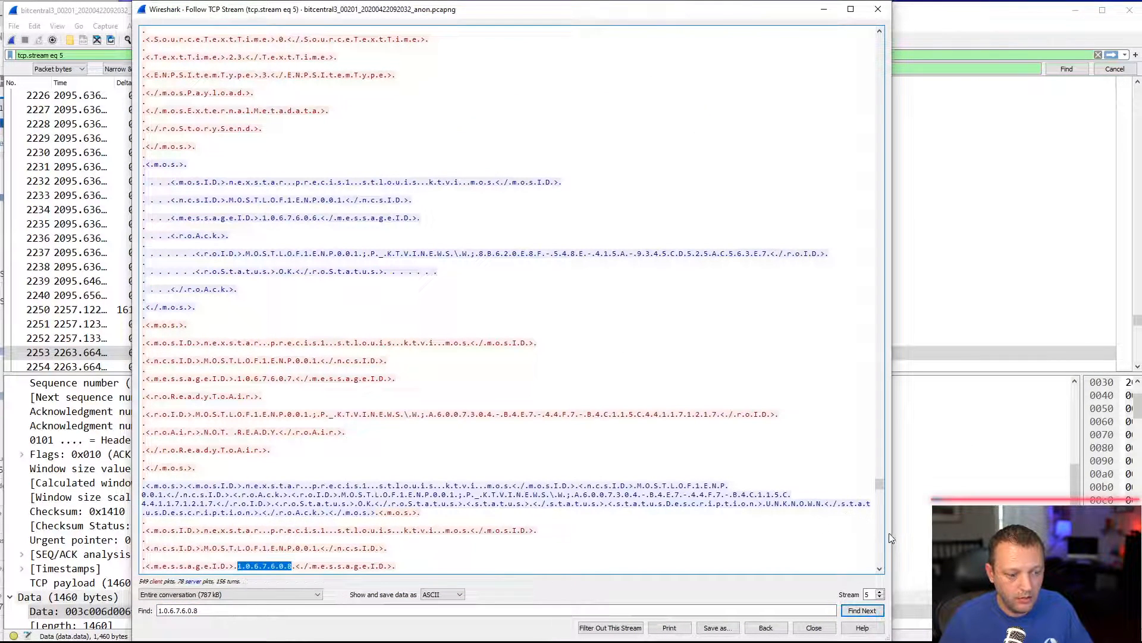
Step: Review the roReplace message through to the end of the stream, close the stream view and clear the tcp.stream display filter
left_click(879, 570)
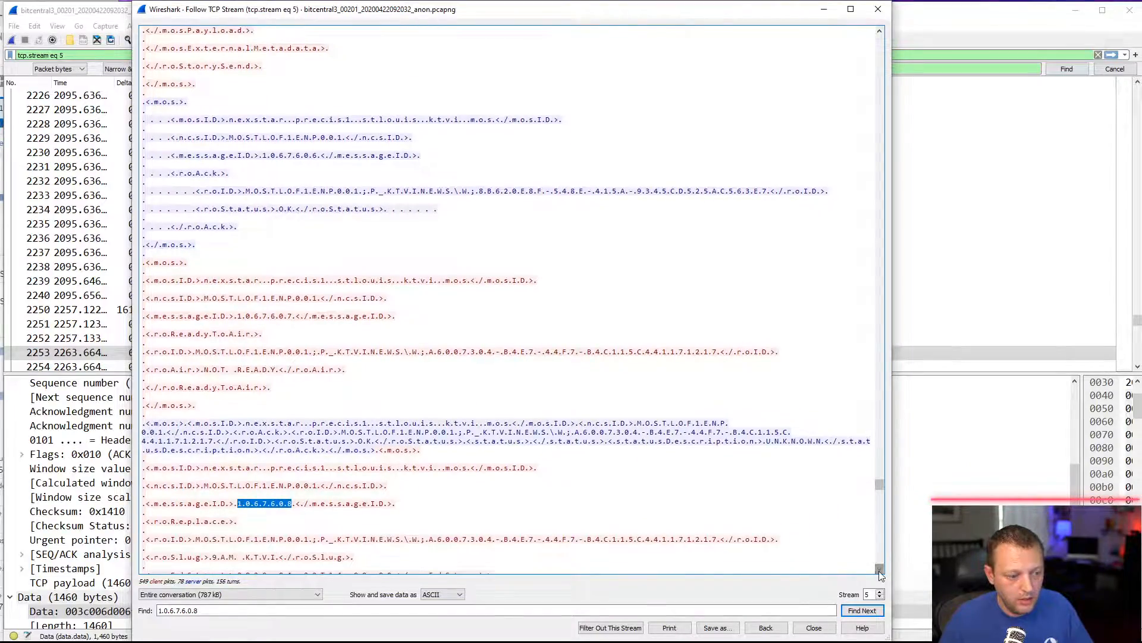
left_click_drag(879, 483, 880, 558)
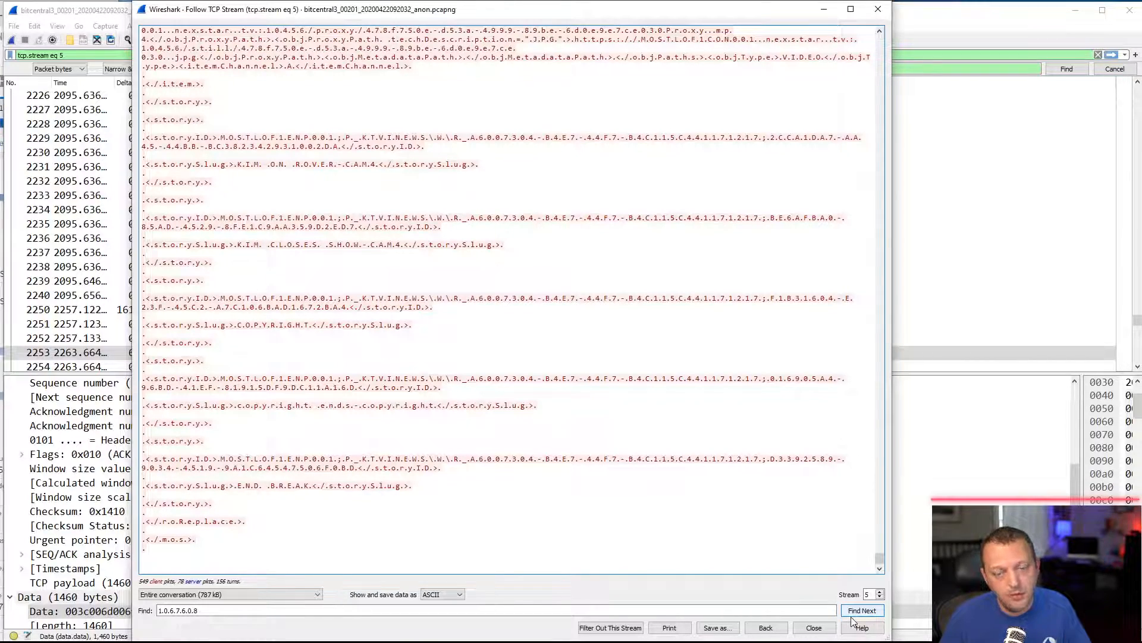
left_click(813, 628)
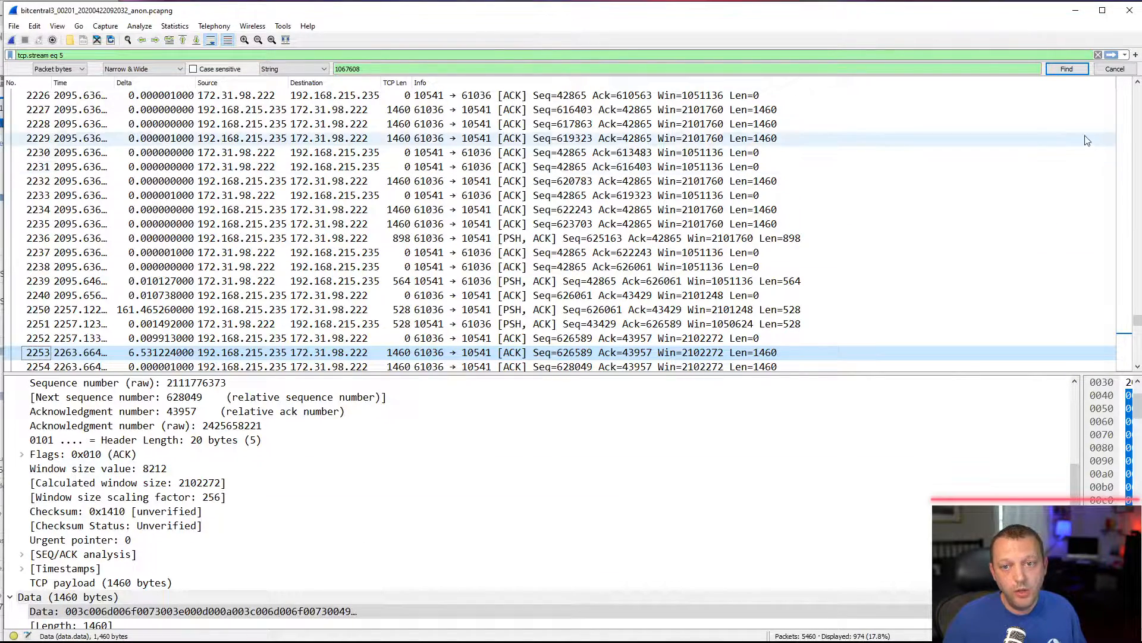
left_click(1098, 55)
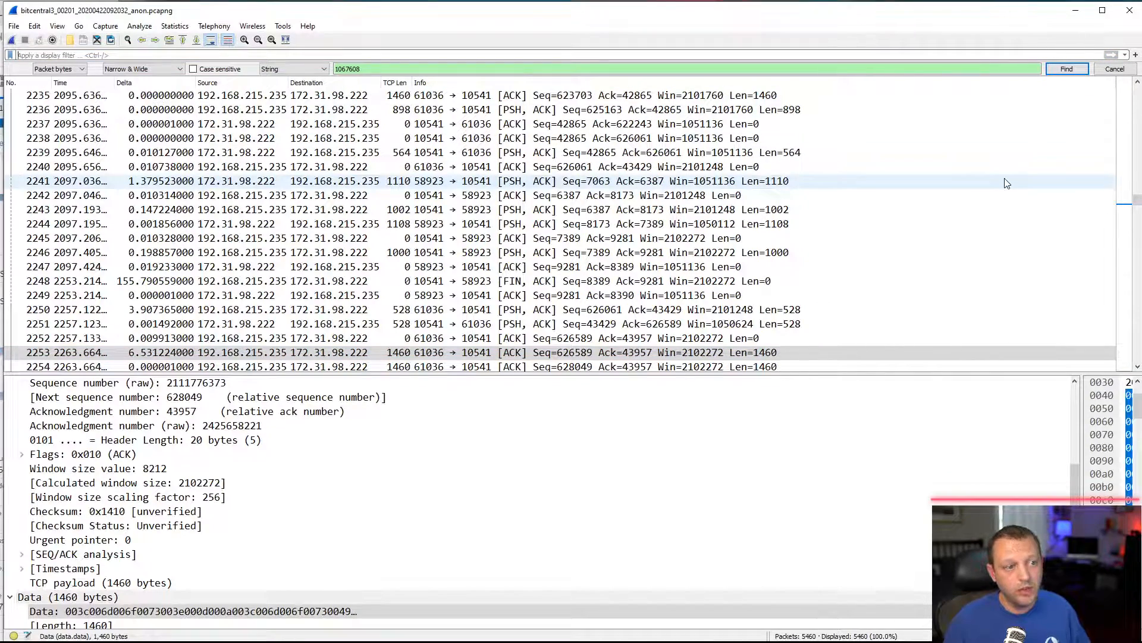